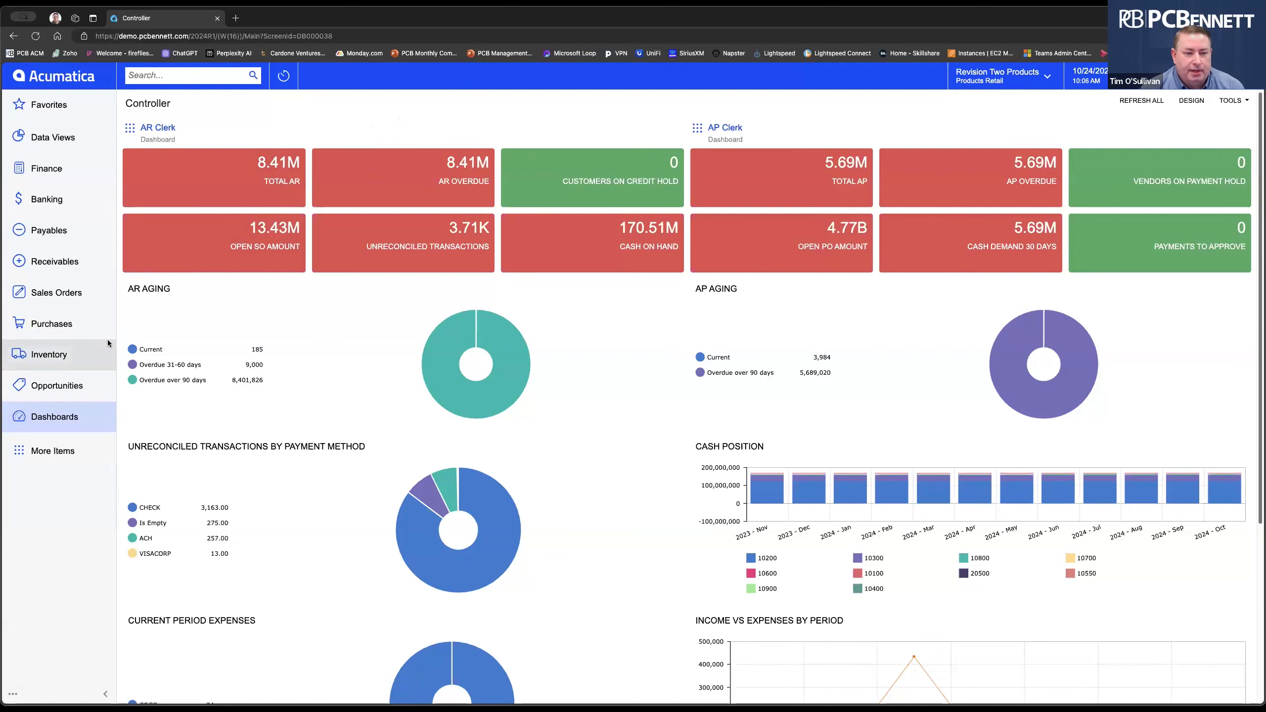
Open the Customers list under Receivables, showing all 126 customer records.
{"action": "left_click", "coordinate": [54, 261]}
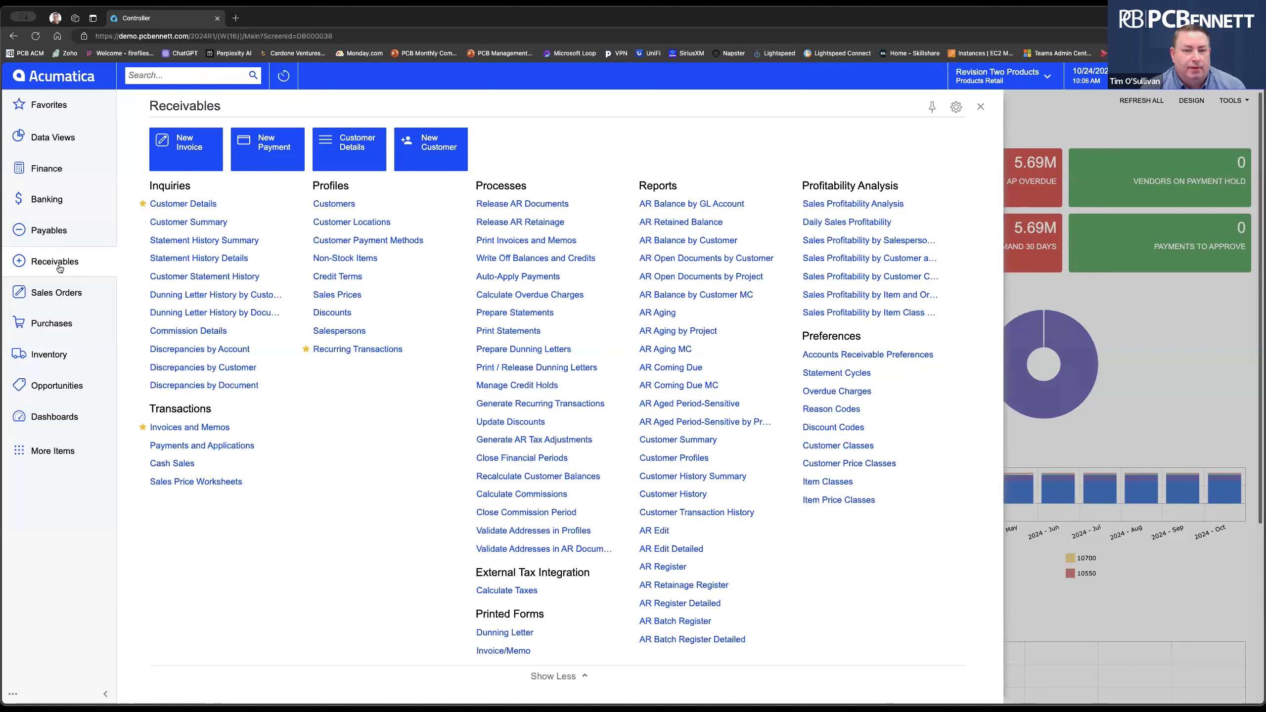
{"action": "left_click", "coordinate": [343, 205]}
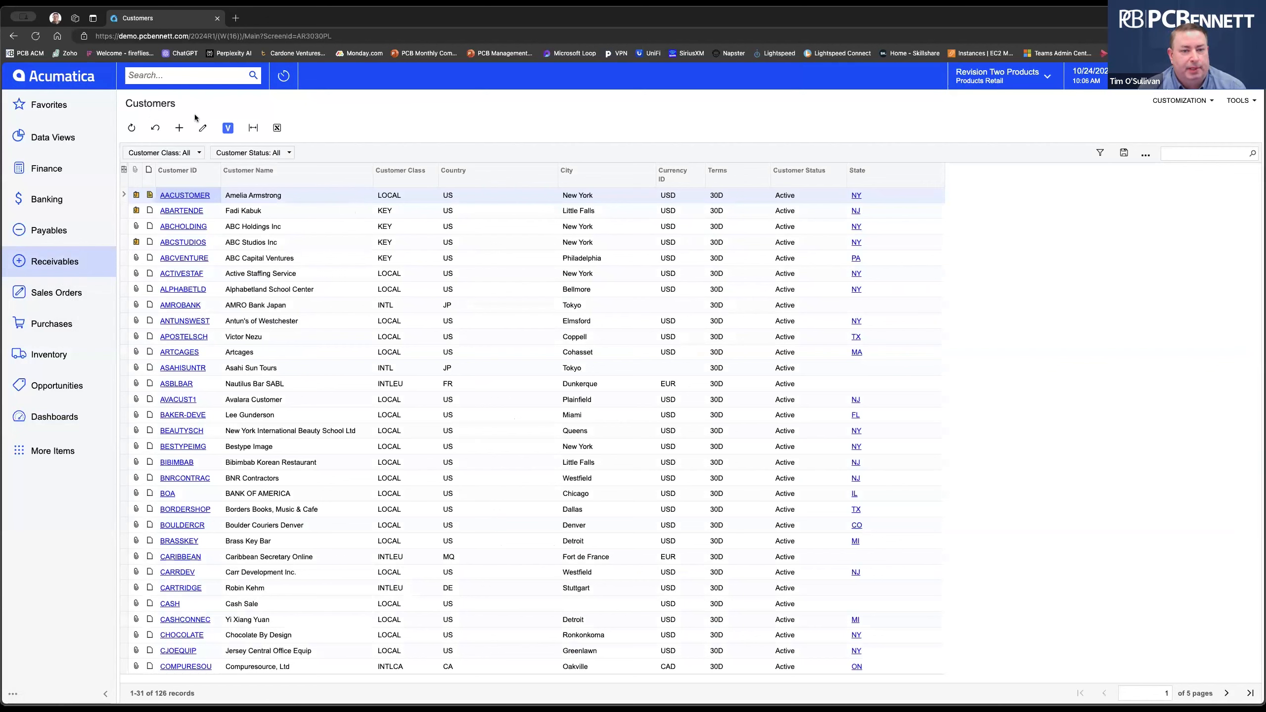
{"action": "left_click", "coordinate": [1194, 103]}
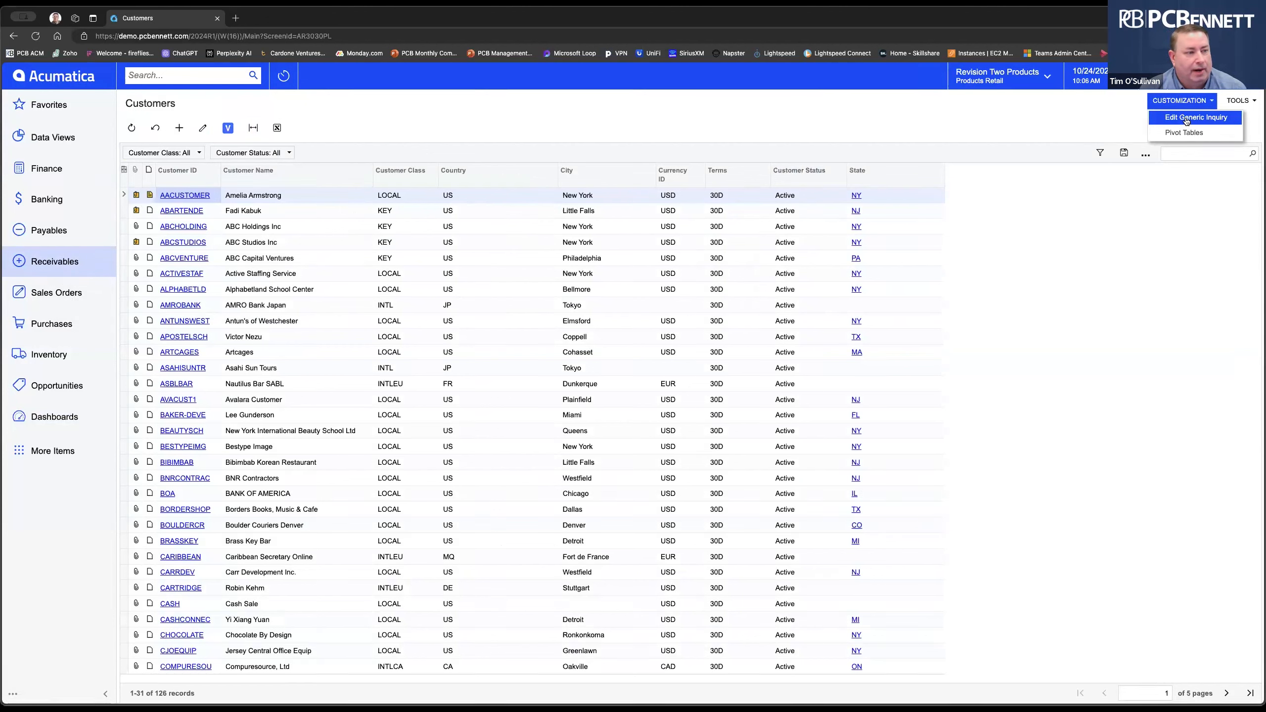
{"action": "left_click", "coordinate": [1182, 102]}
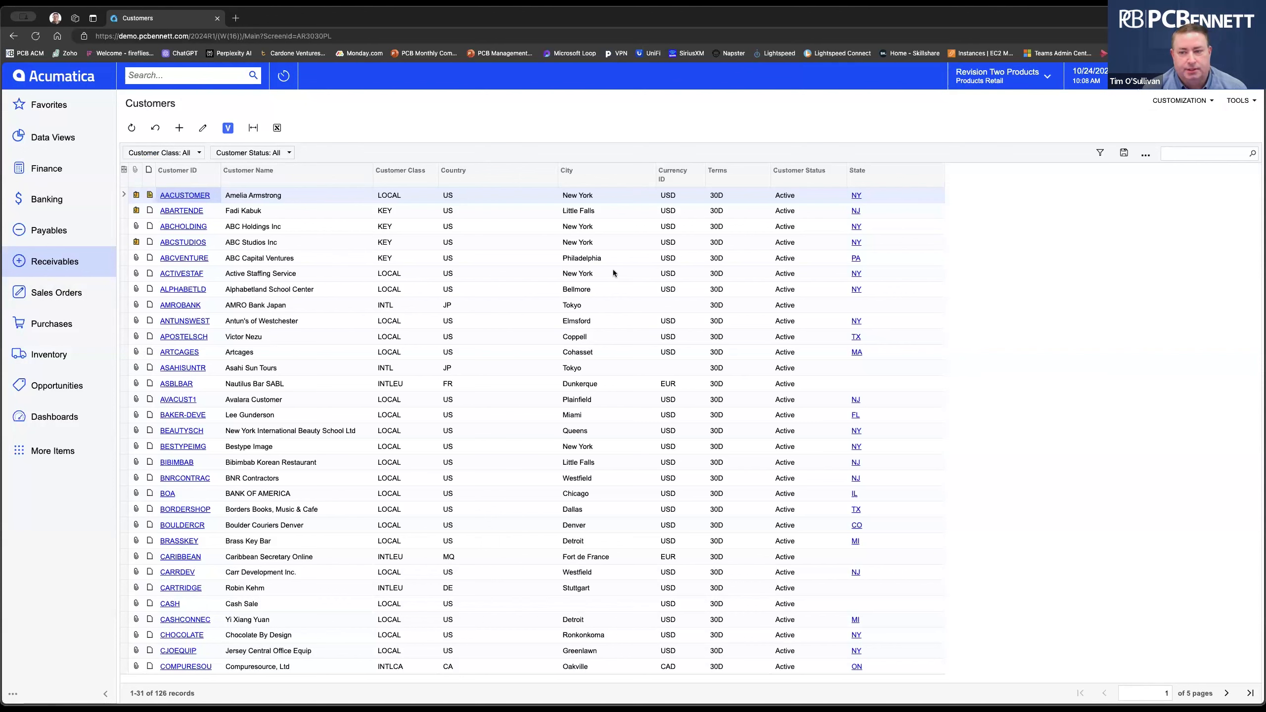
{"action": "left_click", "coordinate": [1191, 104]}
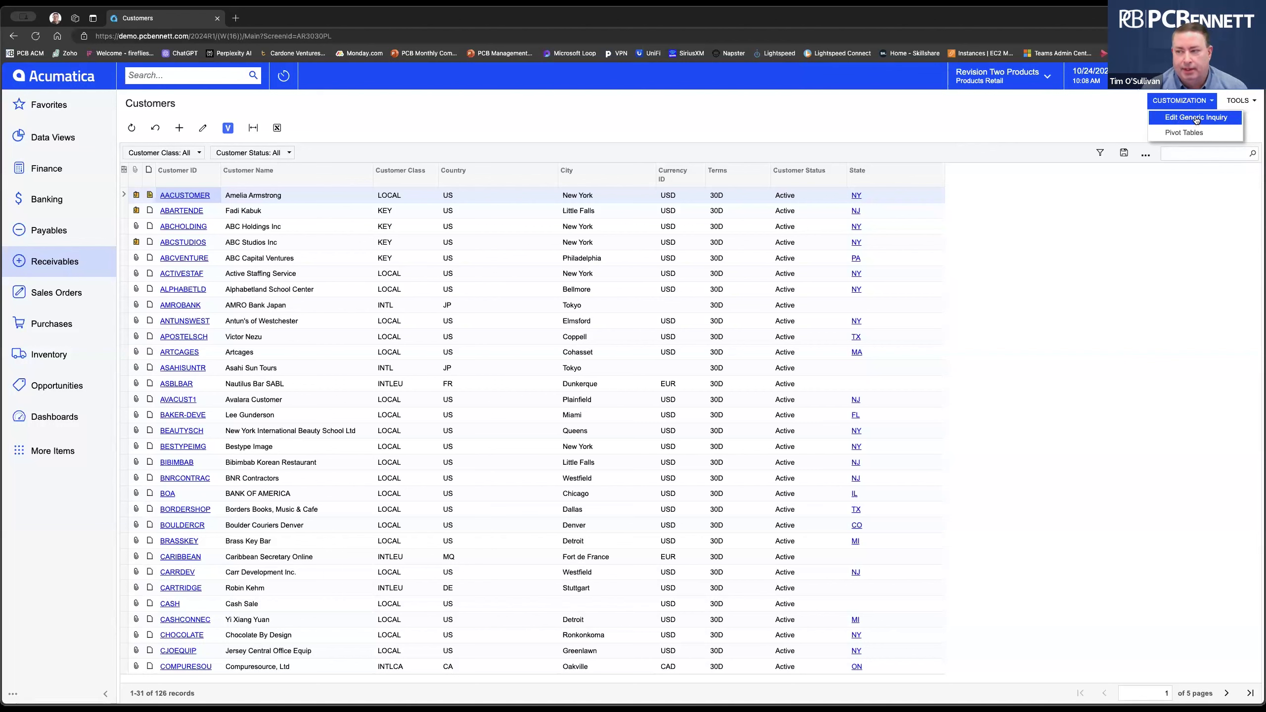
{"action": "left_click", "coordinate": [522, 136]}
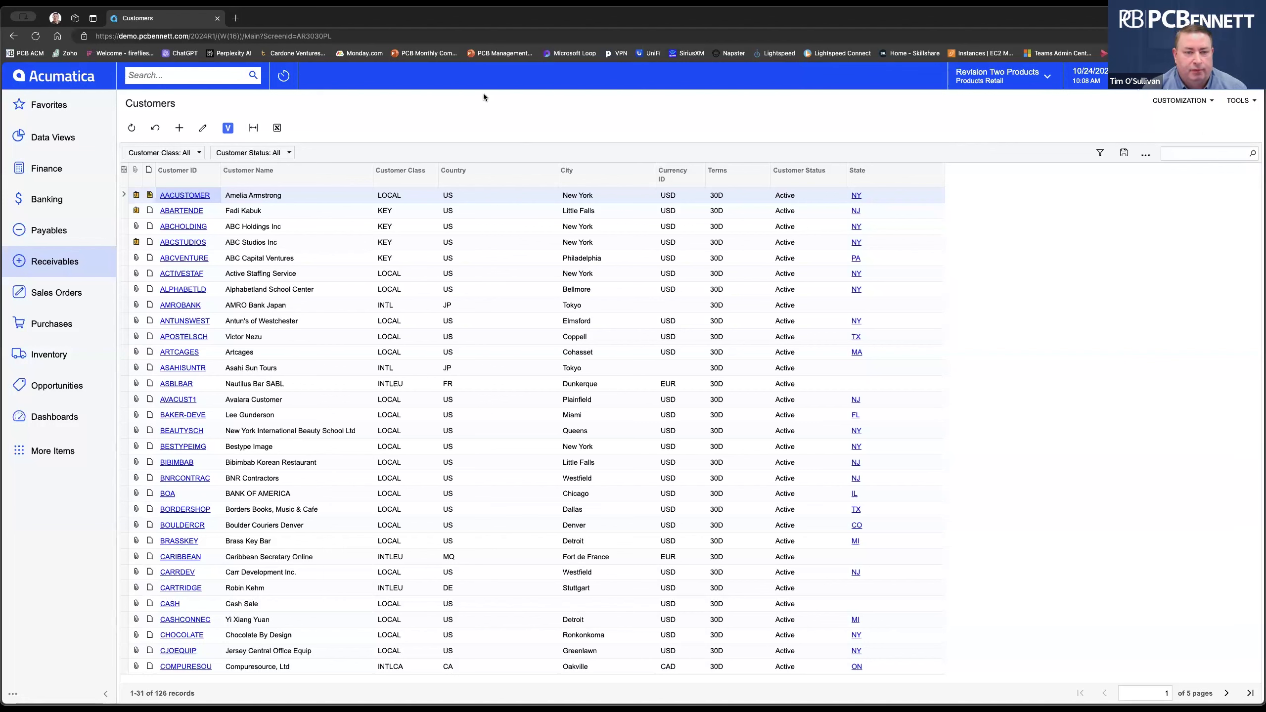
Open the AACUSTOMER customer record and dismiss the Modern UI preview warning.
{"action": "left_click", "coordinate": [190, 198]}
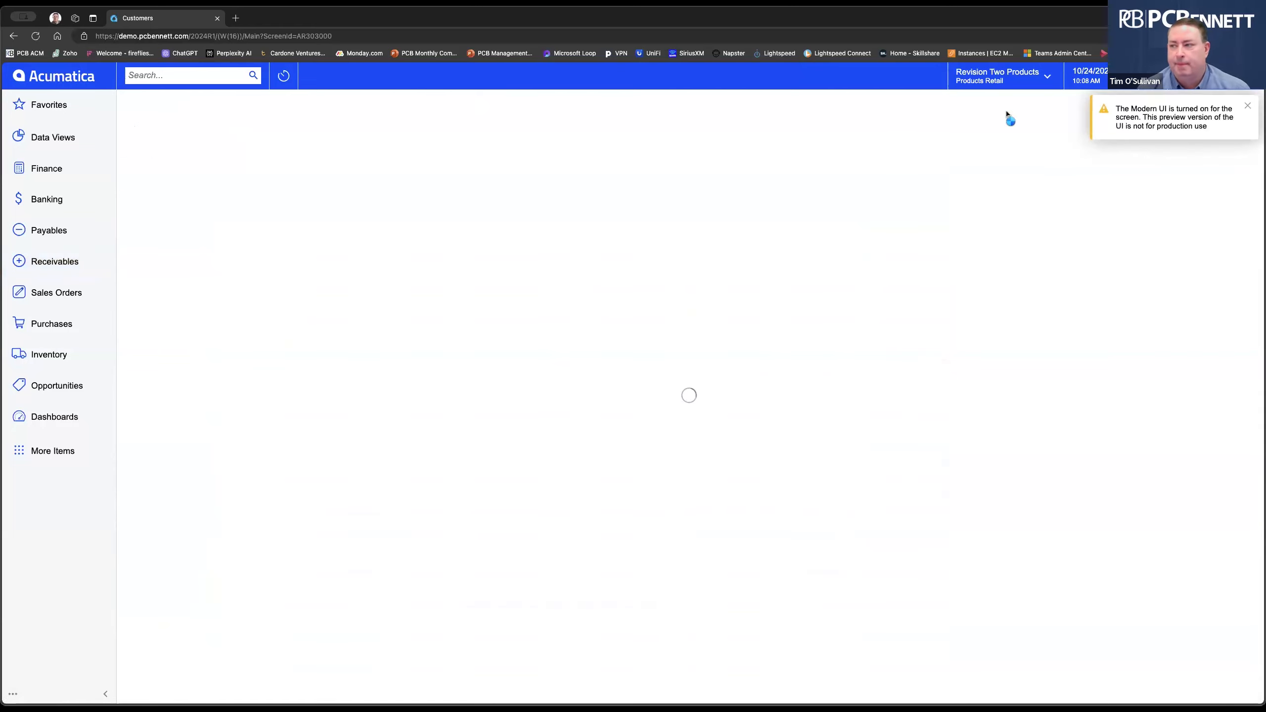
{"action": "left_click", "coordinate": [1248, 108]}
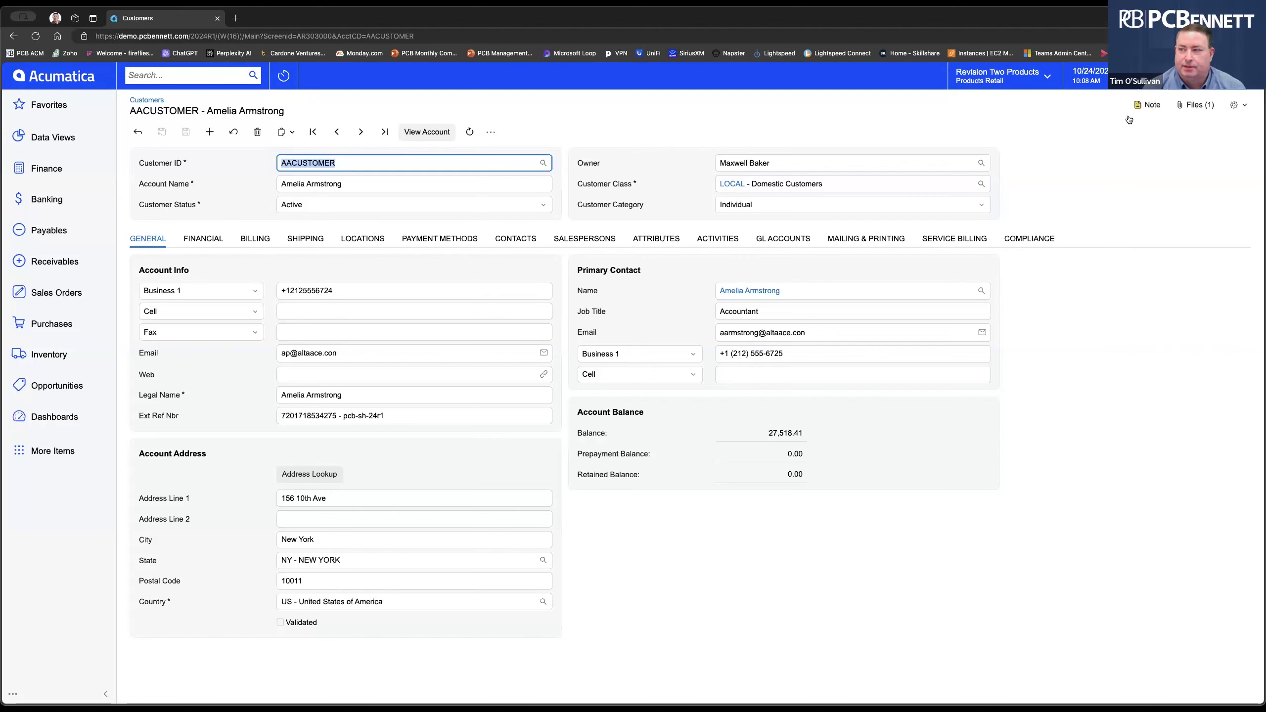
{"action": "left_click", "coordinate": [1235, 105]}
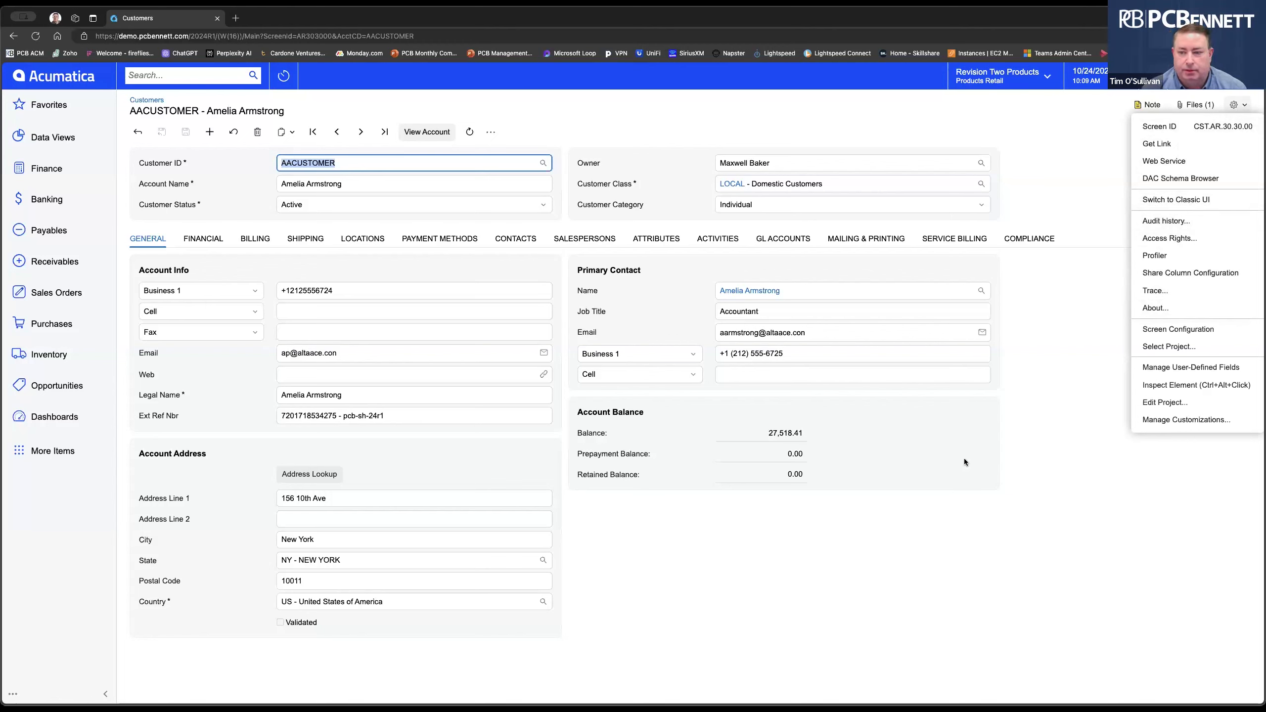
Turn on Inspect Element mode from the customer screen's settings menu.
{"action": "left_click", "coordinate": [895, 564]}
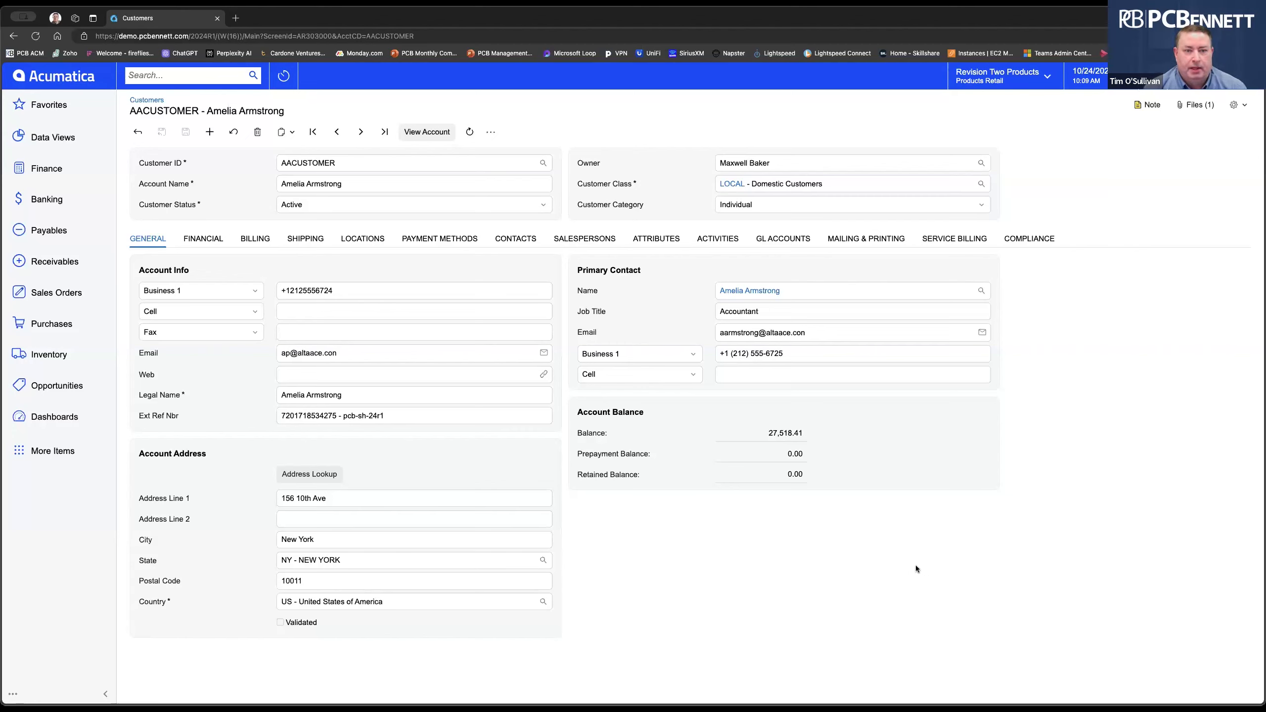
{"action": "left_click", "coordinate": [1235, 104]}
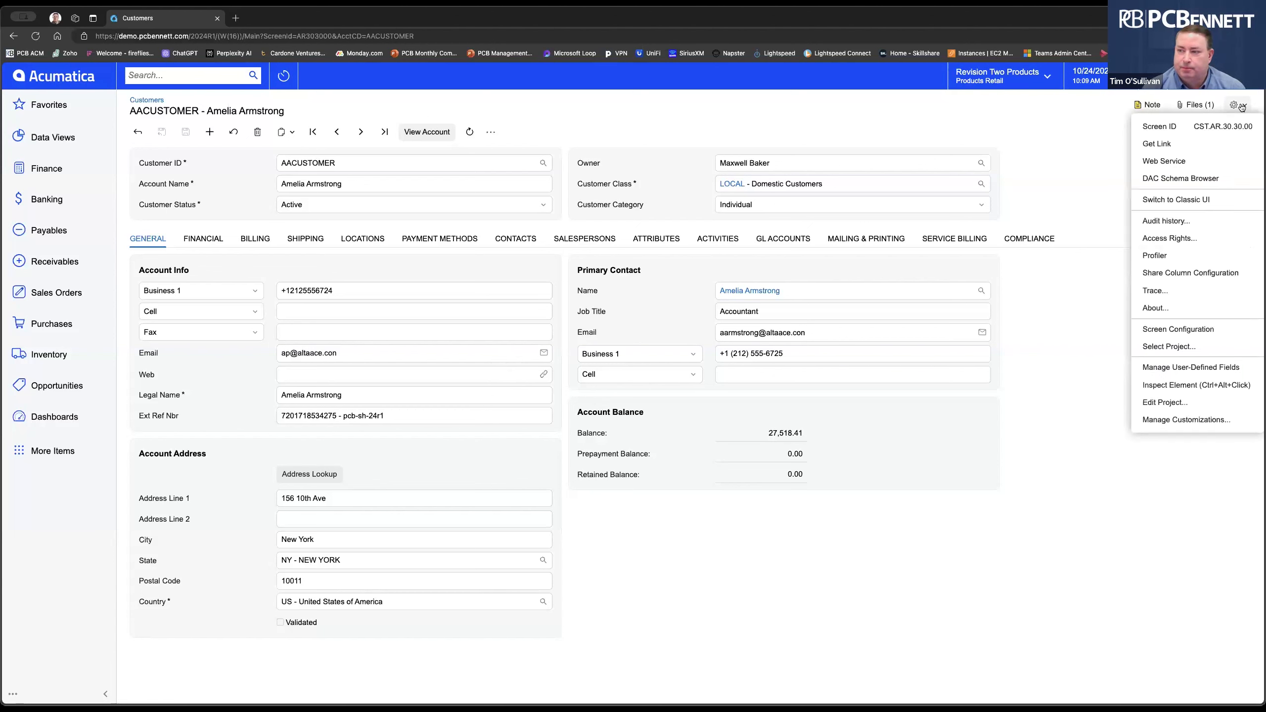
{"action": "left_click", "coordinate": [1202, 384]}
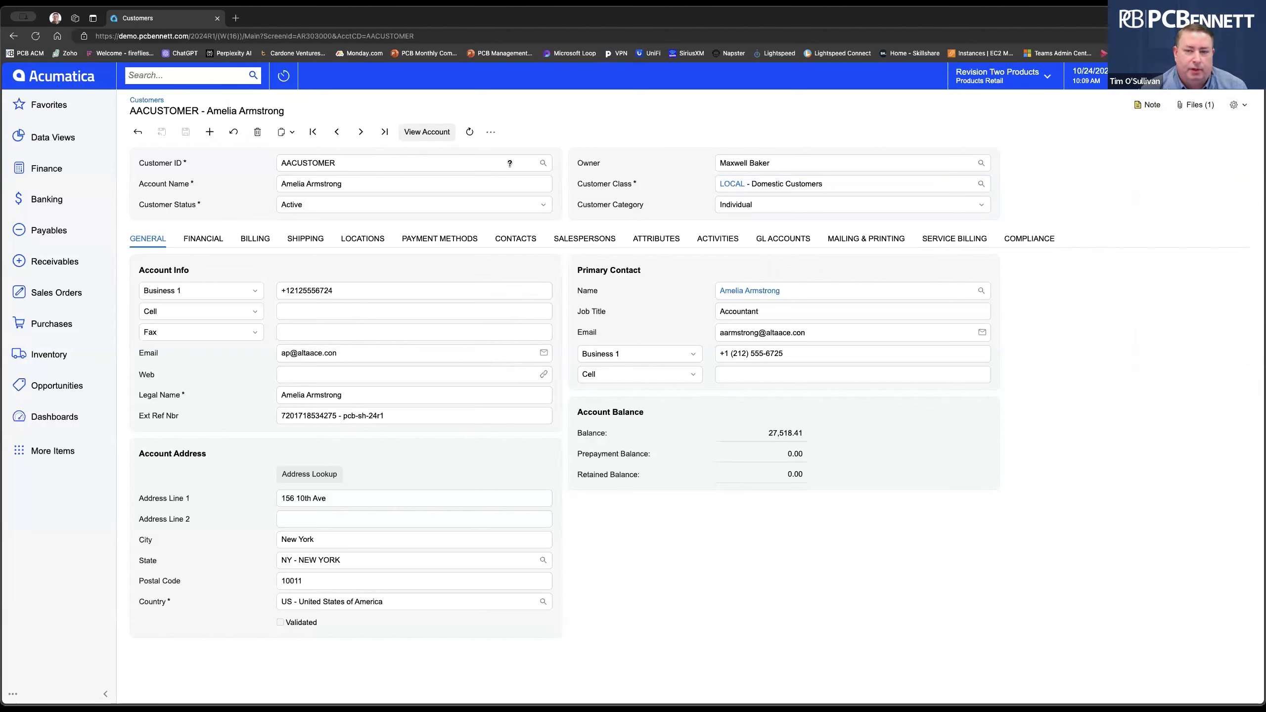
Inspect the Customer ID field: data field AcctCD, class PX.Objects.AR.Customer, view BAccount.
{"action": "left_click", "coordinate": [410, 162]}
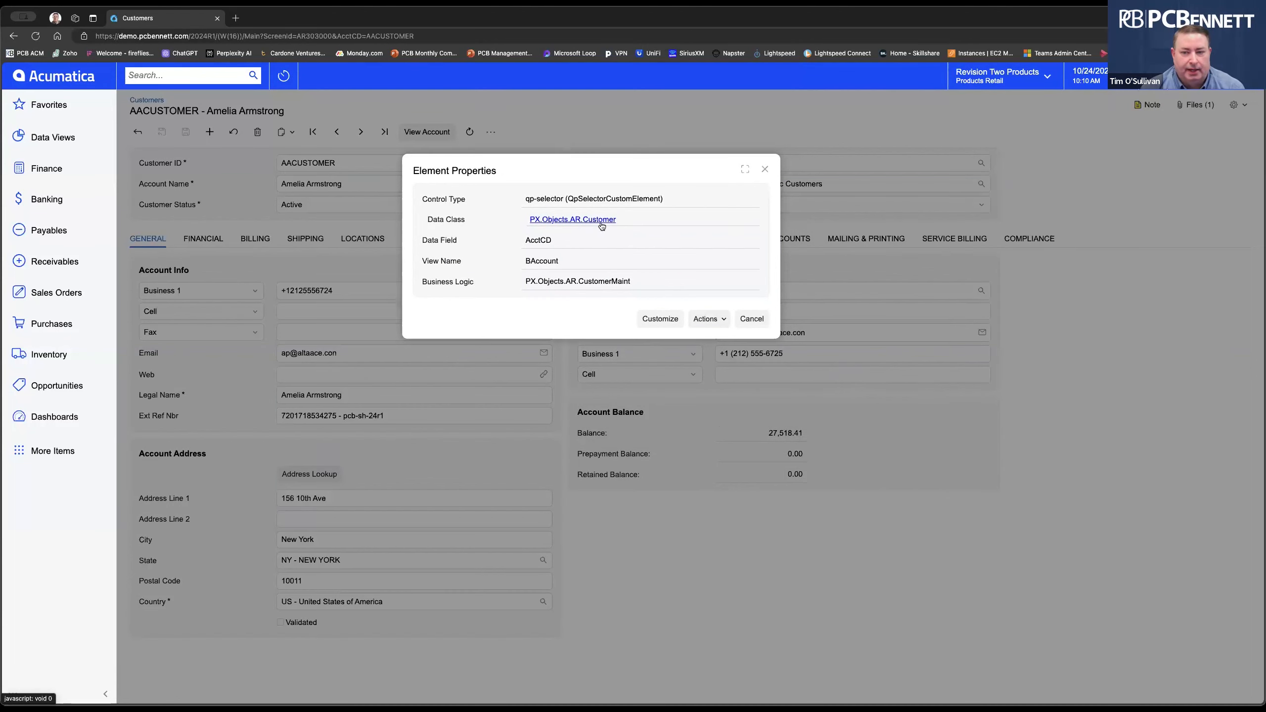
{"action": "left_click_drag", "start_coordinate": [525, 240], "coordinate": [566, 240]}
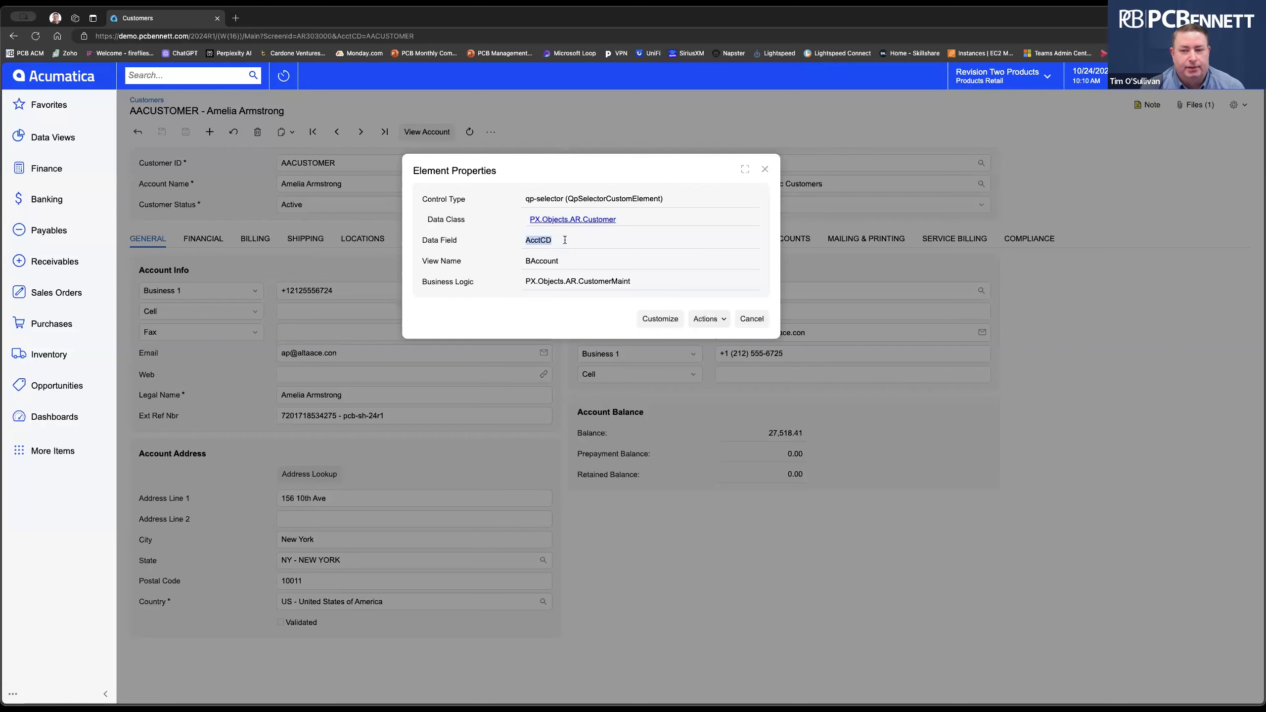
{"action": "left_click", "coordinate": [488, 310]}
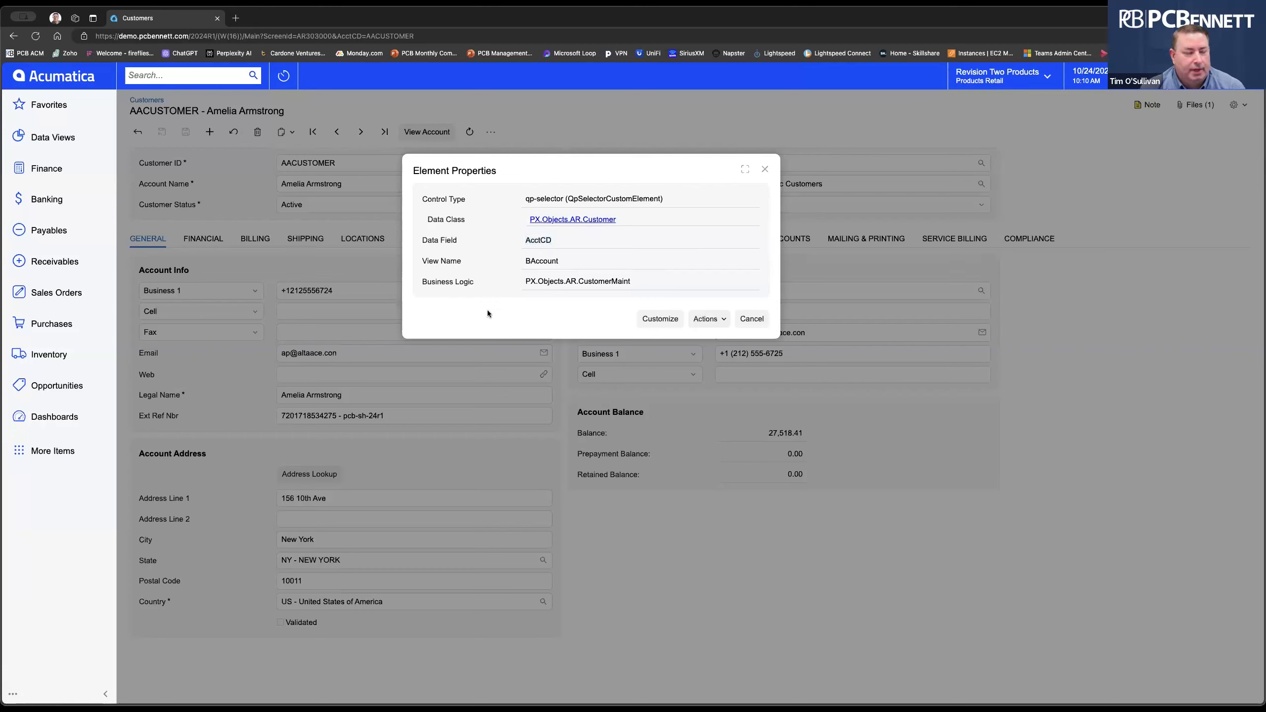
{"action": "left_click", "coordinate": [580, 220]}
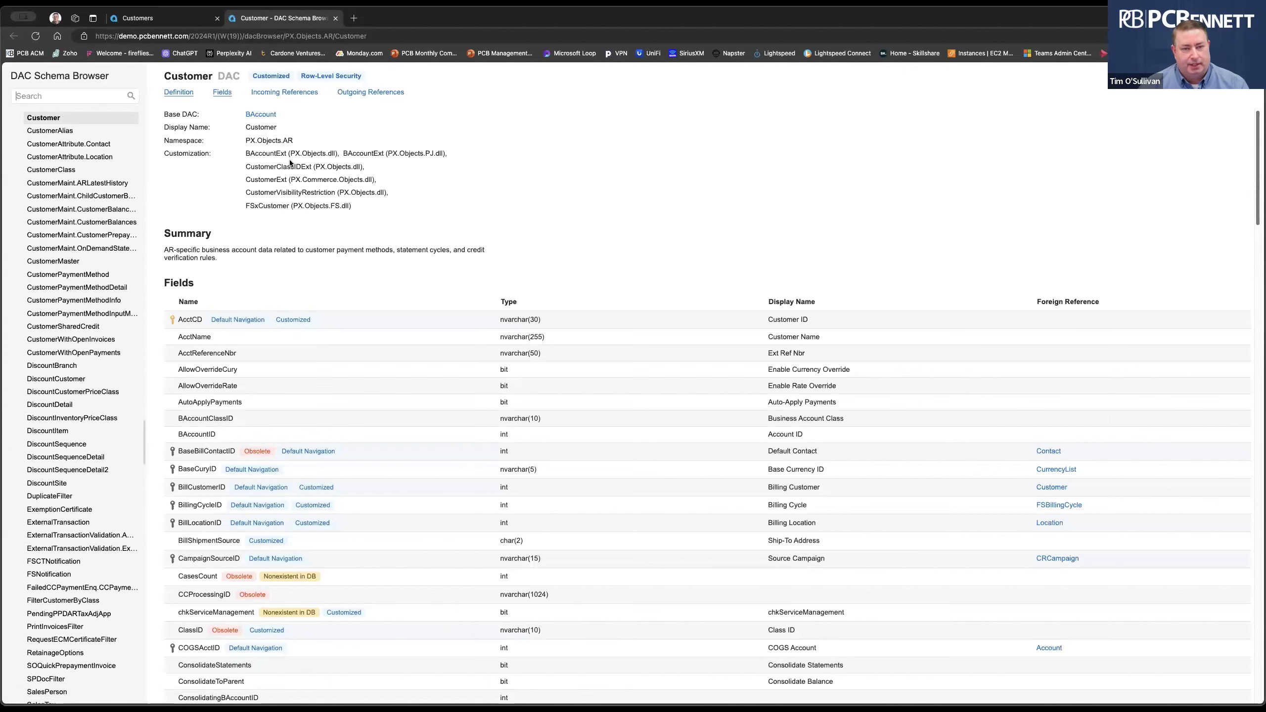
{"action": "scroll", "coordinate": [350, 270], "scroll_direction": "down", "scroll_amount": 3}
{"action": "scroll", "coordinate": [226, 262], "scroll_direction": "down", "scroll_amount": 3}
{"action": "scroll", "coordinate": [250, 349], "scroll_direction": "up", "scroll_amount": 2}
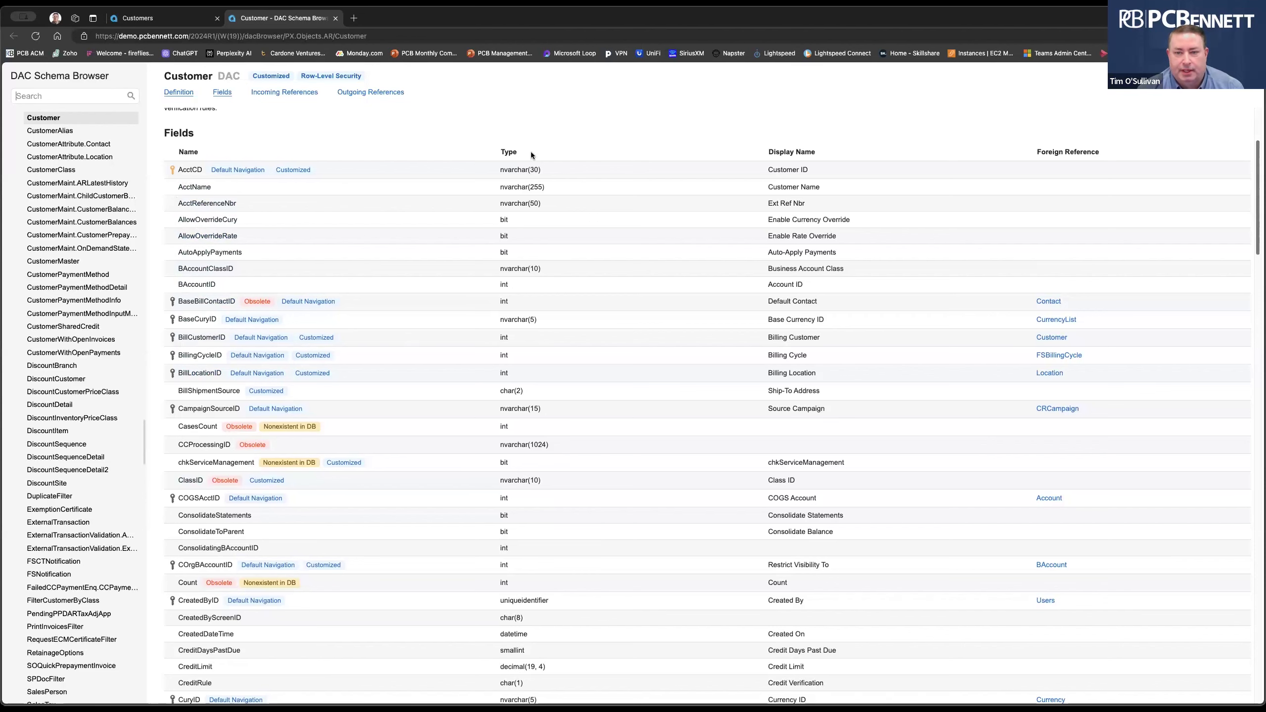
{"action": "scroll", "coordinate": [525, 446], "scroll_direction": "down", "scroll_amount": 1}
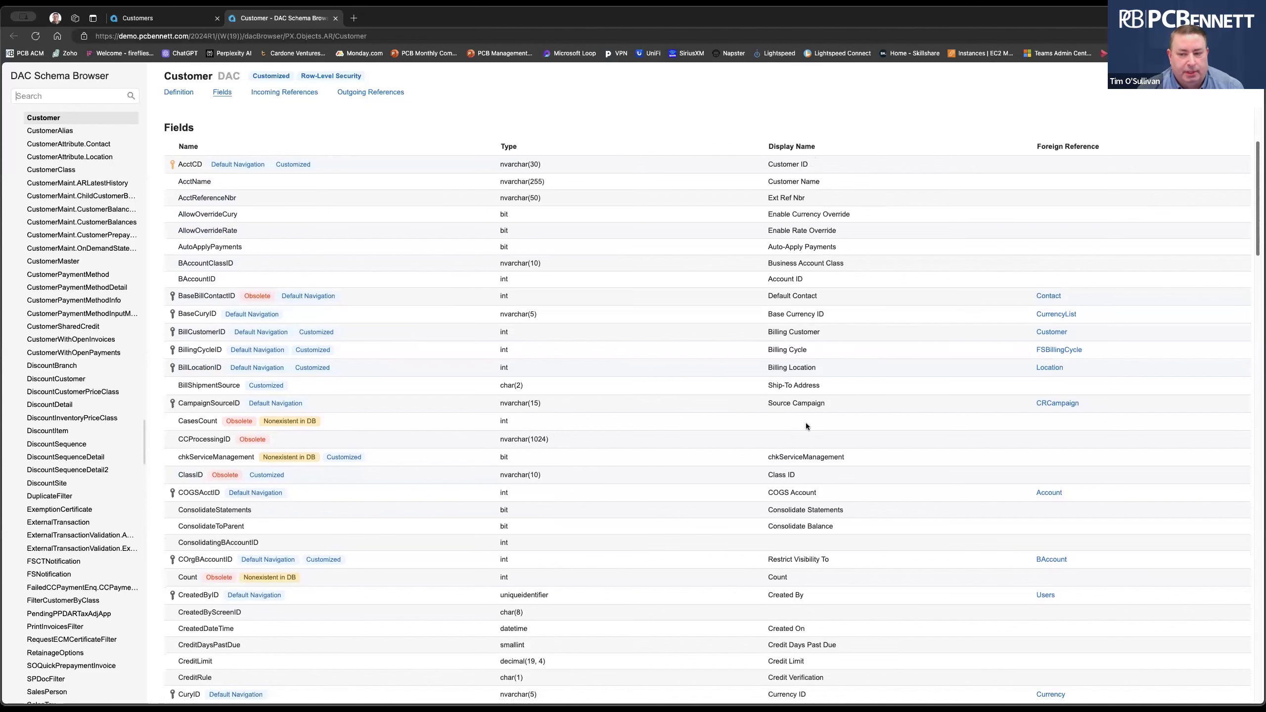
{"action": "scroll", "coordinate": [806, 426], "scroll_direction": "down", "scroll_amount": 1}
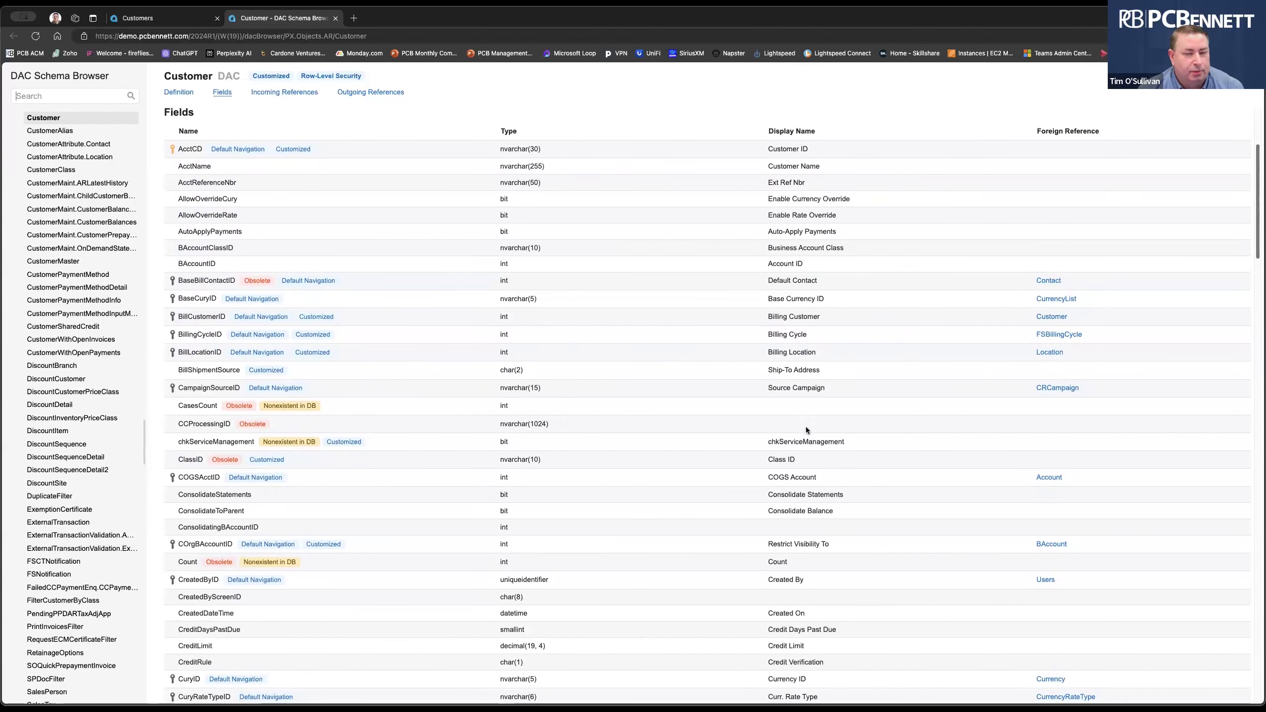
{"action": "scroll", "coordinate": [806, 428], "scroll_direction": "up", "scroll_amount": 1}
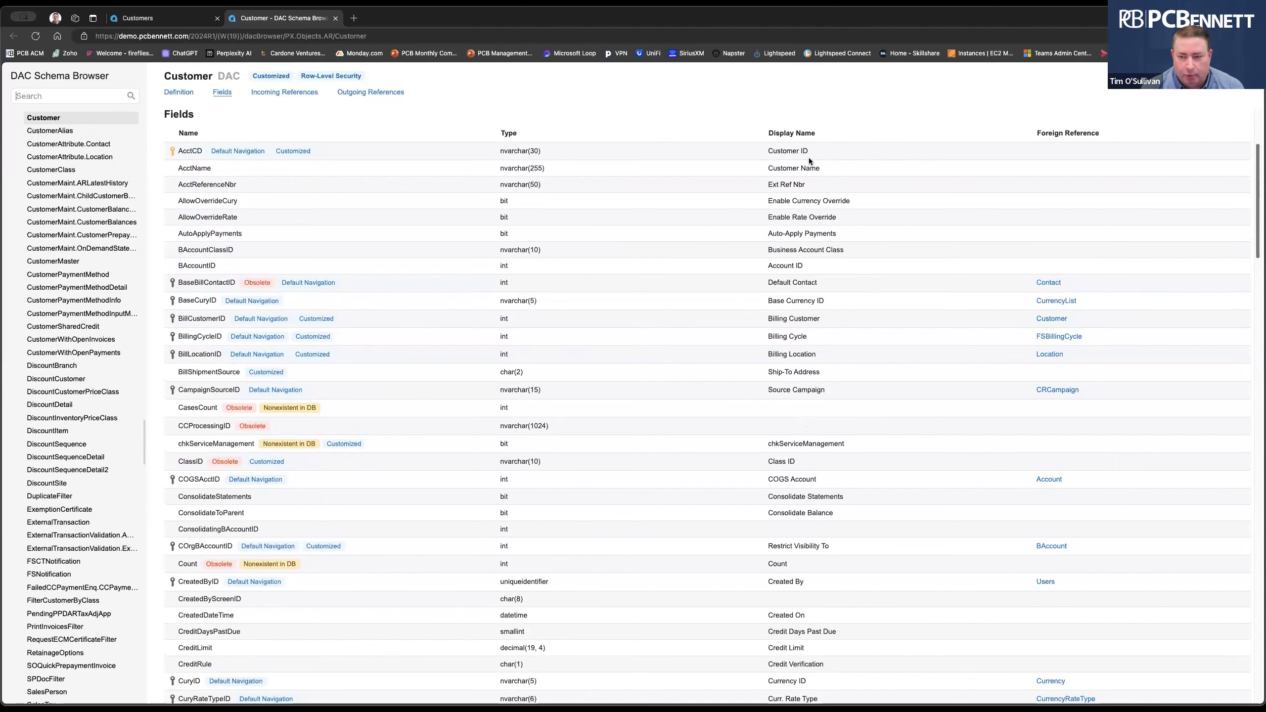
{"action": "scroll", "coordinate": [809, 157], "scroll_direction": "down", "scroll_amount": 3}
{"action": "scroll", "coordinate": [813, 202], "scroll_direction": "up", "scroll_amount": 6}
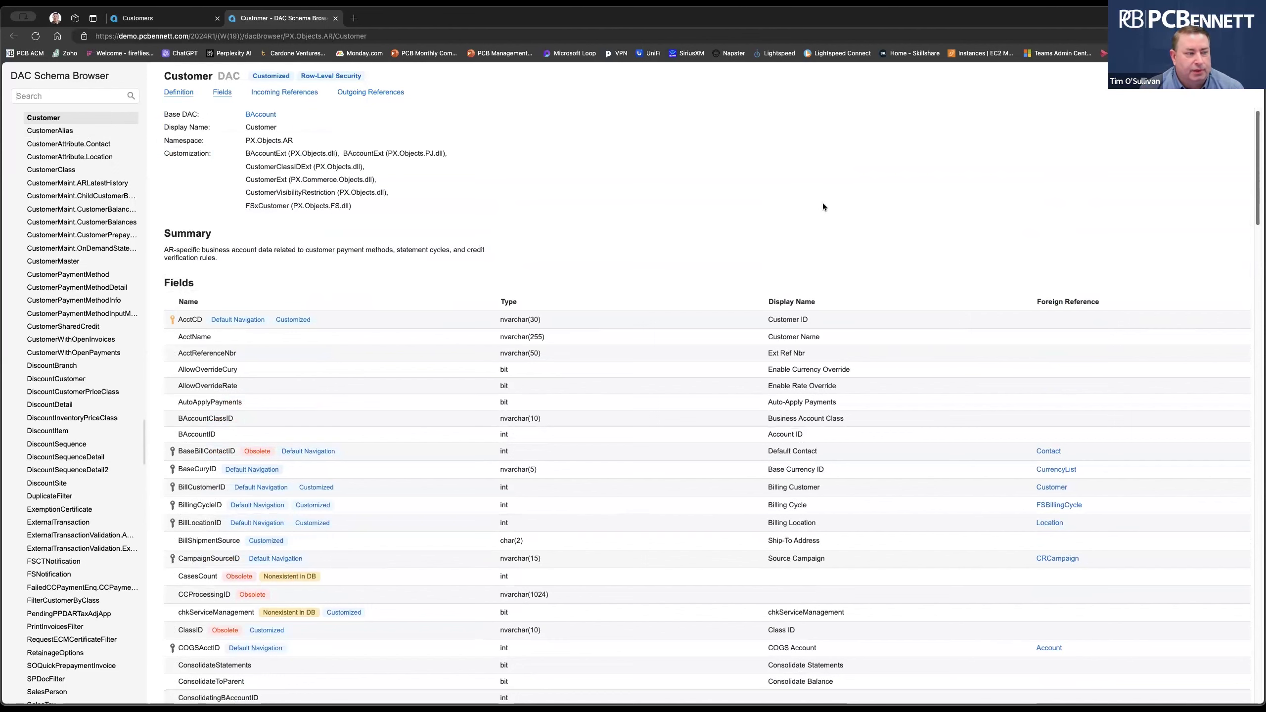
{"action": "scroll", "coordinate": [825, 212], "scroll_direction": "down", "scroll_amount": 1}
{"action": "scroll", "coordinate": [825, 211], "scroll_direction": "up", "scroll_amount": 1}
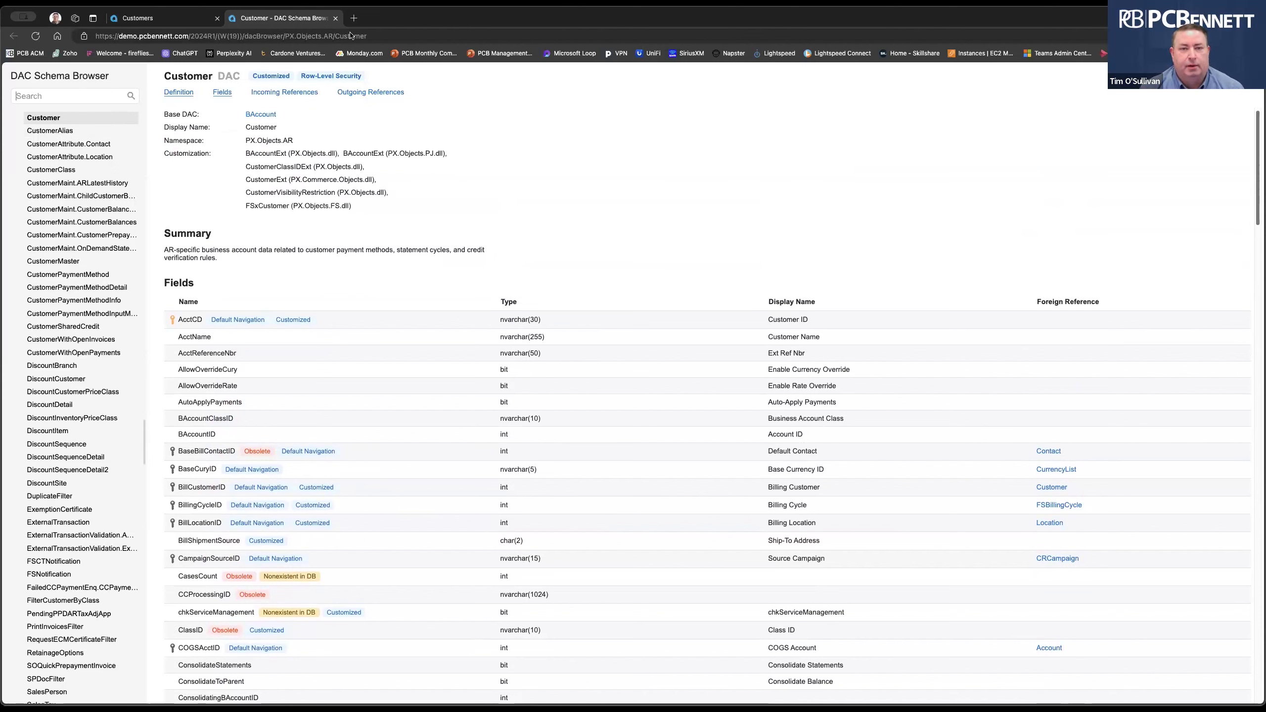
Close the schema browser and element properties, then re-inspect the Customer ID field.
{"action": "left_click", "coordinate": [336, 18]}
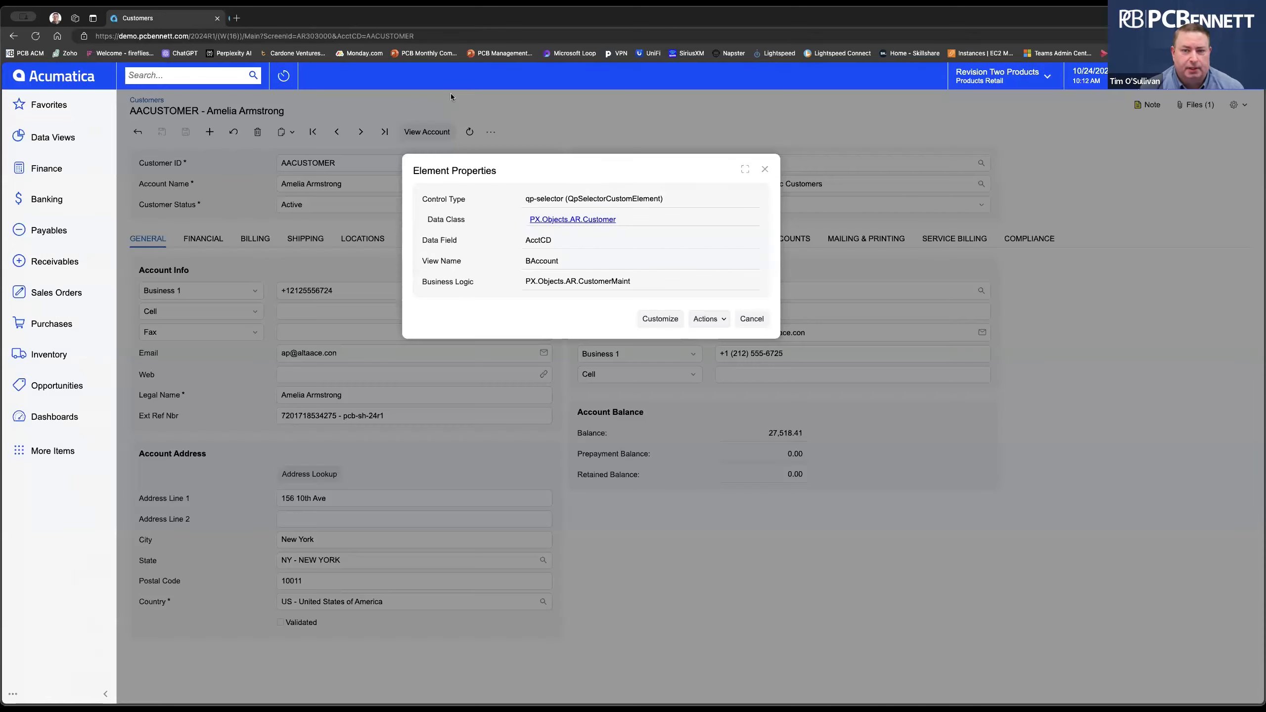
{"action": "left_click", "coordinate": [754, 320]}
{"action": "left_click", "coordinate": [1238, 104]}
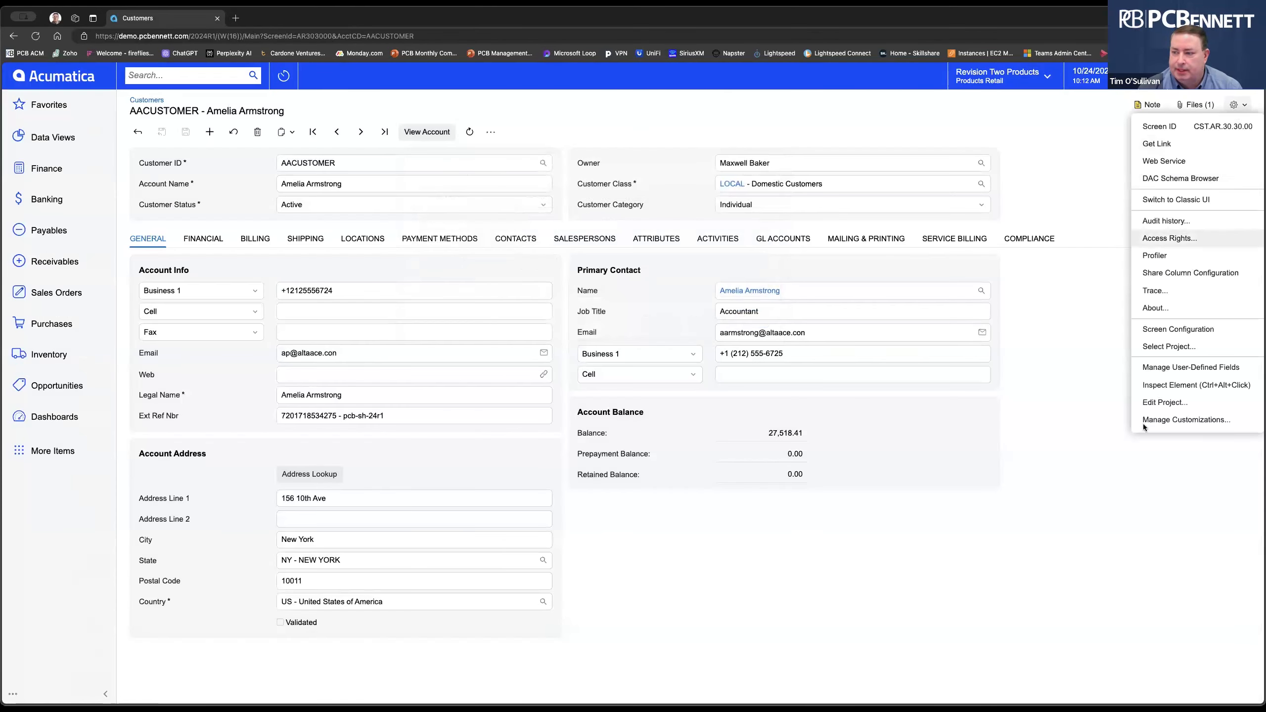
{"action": "left_click", "coordinate": [1172, 387]}
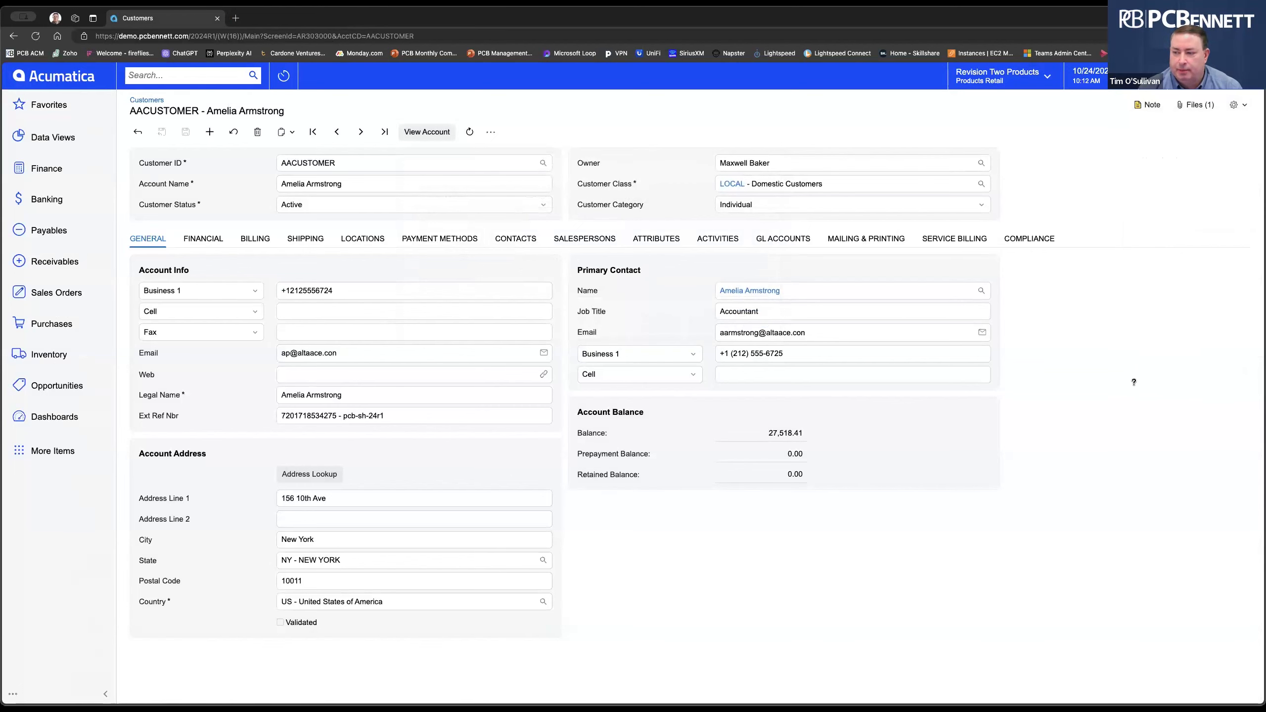
{"action": "left_click", "coordinate": [351, 164]}
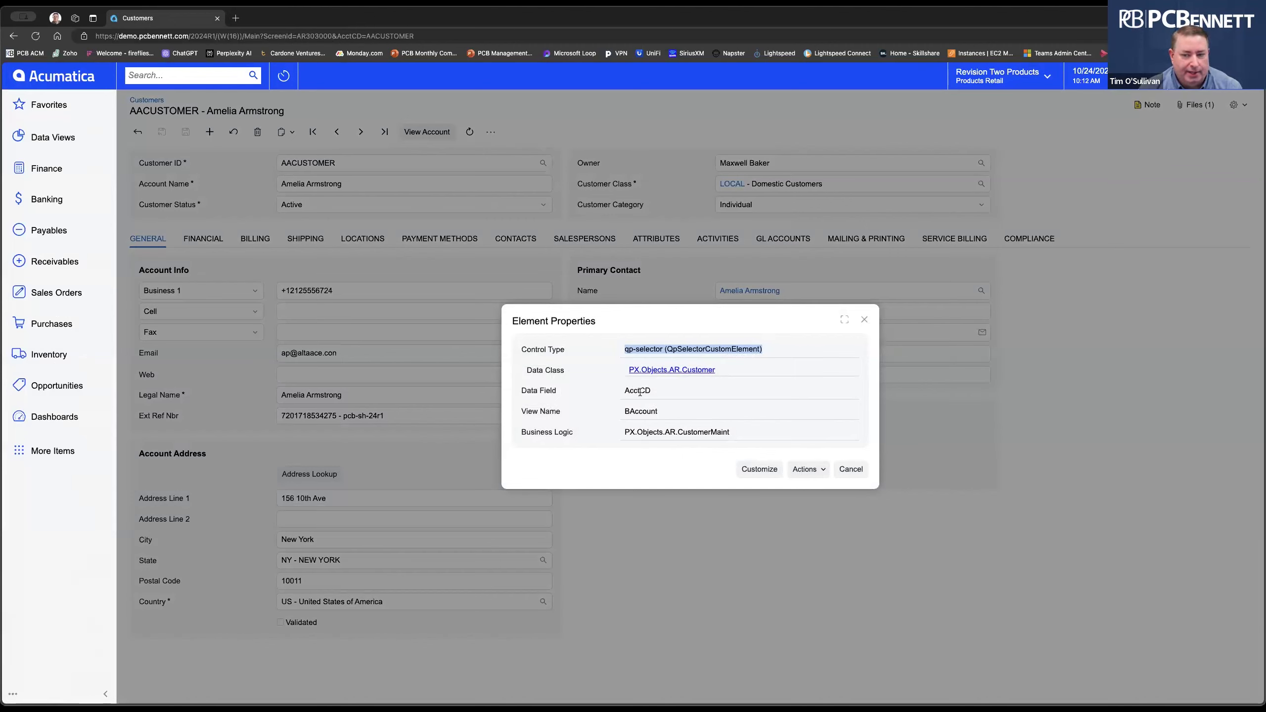
{"action": "left_click", "coordinate": [851, 469]}
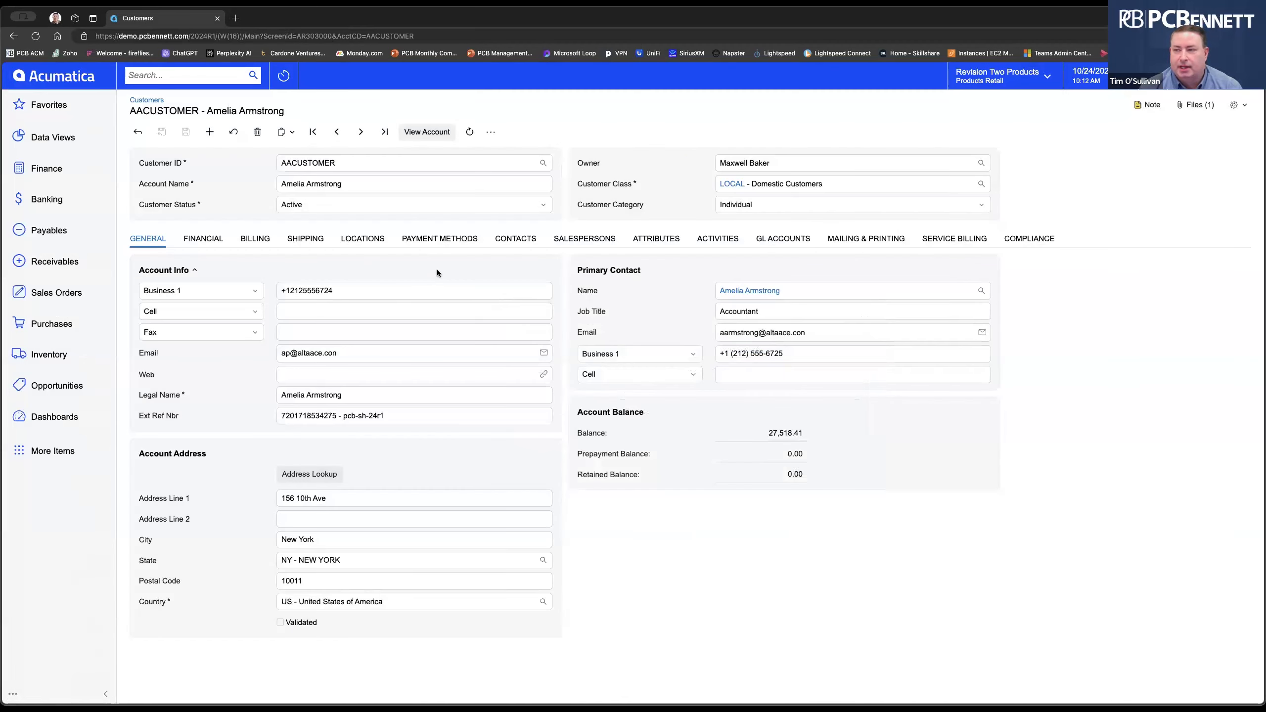
Switch element inspection mode back on from the screen settings menu.
{"action": "left_click", "coordinate": [1238, 111]}
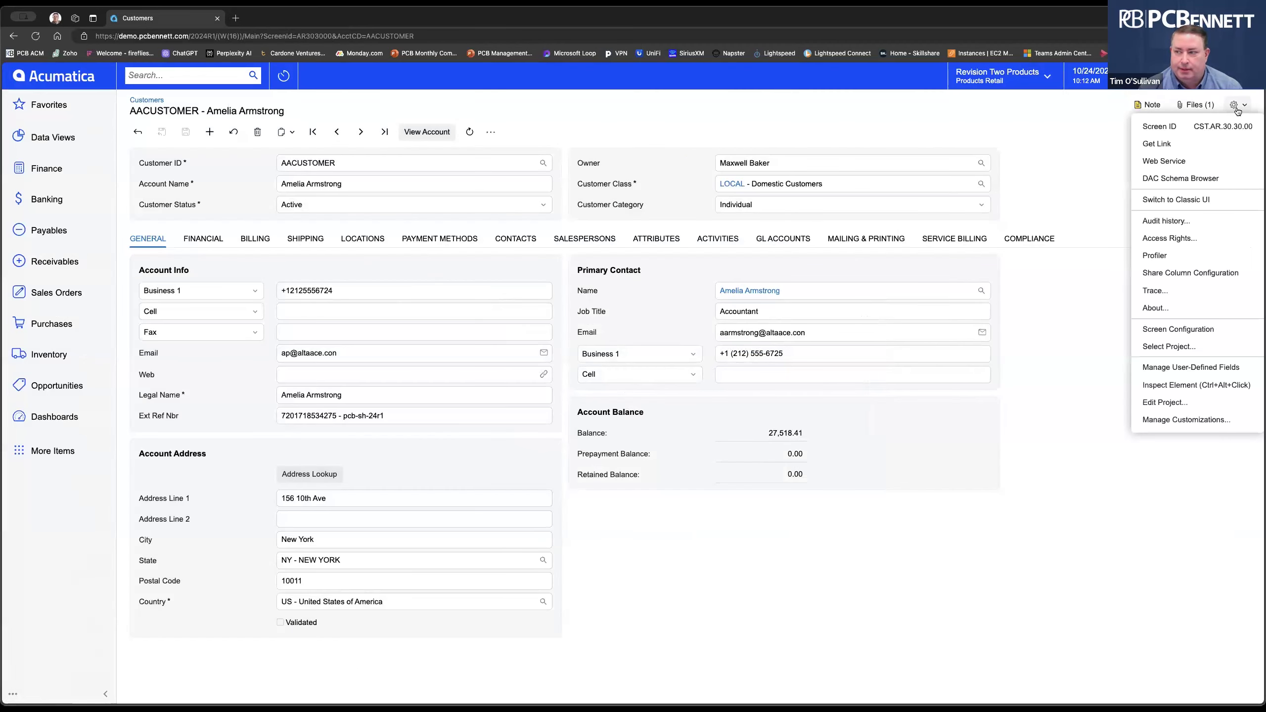
{"action": "left_click", "coordinate": [1061, 135]}
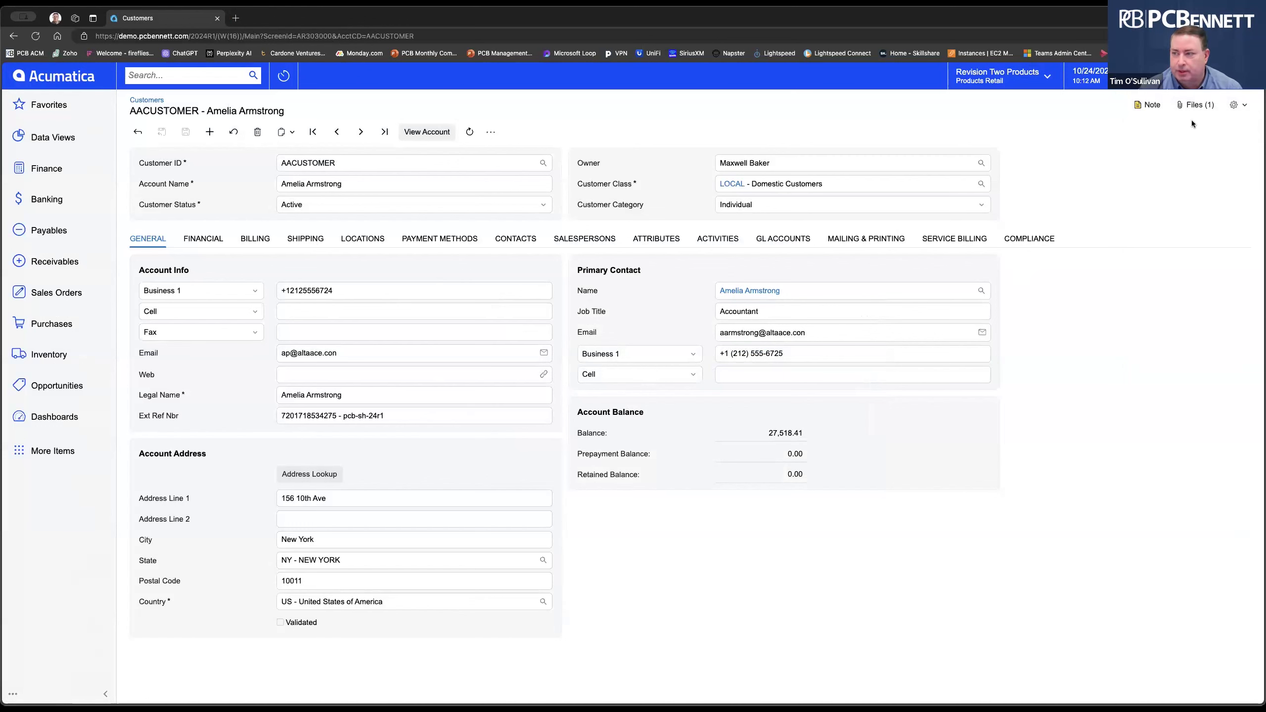
{"action": "left_click", "coordinate": [1242, 110]}
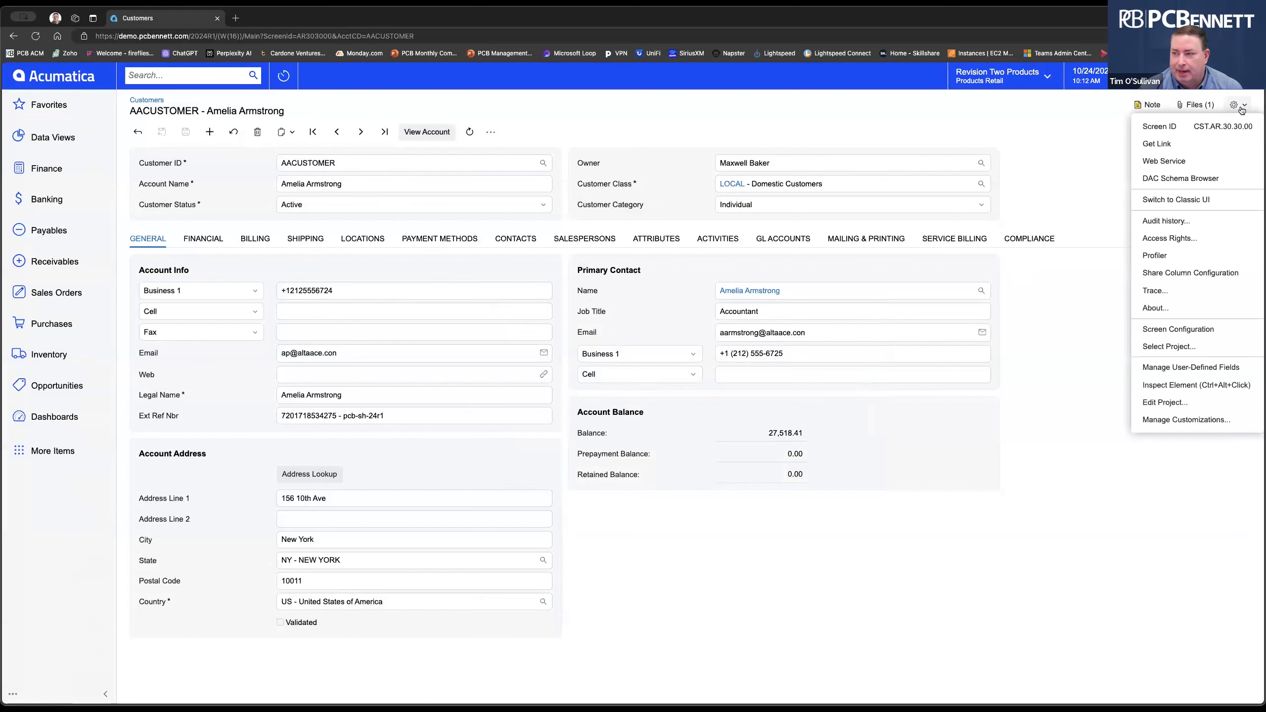
{"action": "left_click", "coordinate": [1196, 386]}
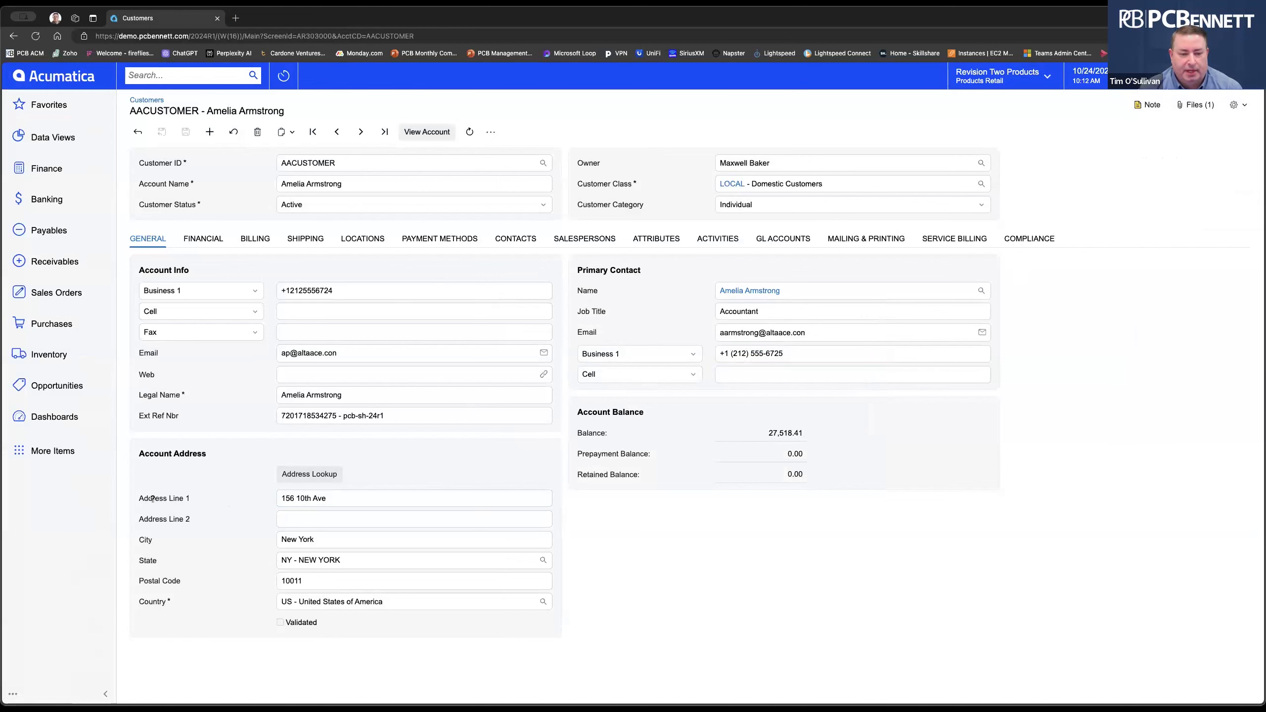
Inspect Address Line 1: data field AddressLine1, class PX.Objects.CR.Address, view DefAddress.
{"action": "left_click", "coordinate": [305, 500]}
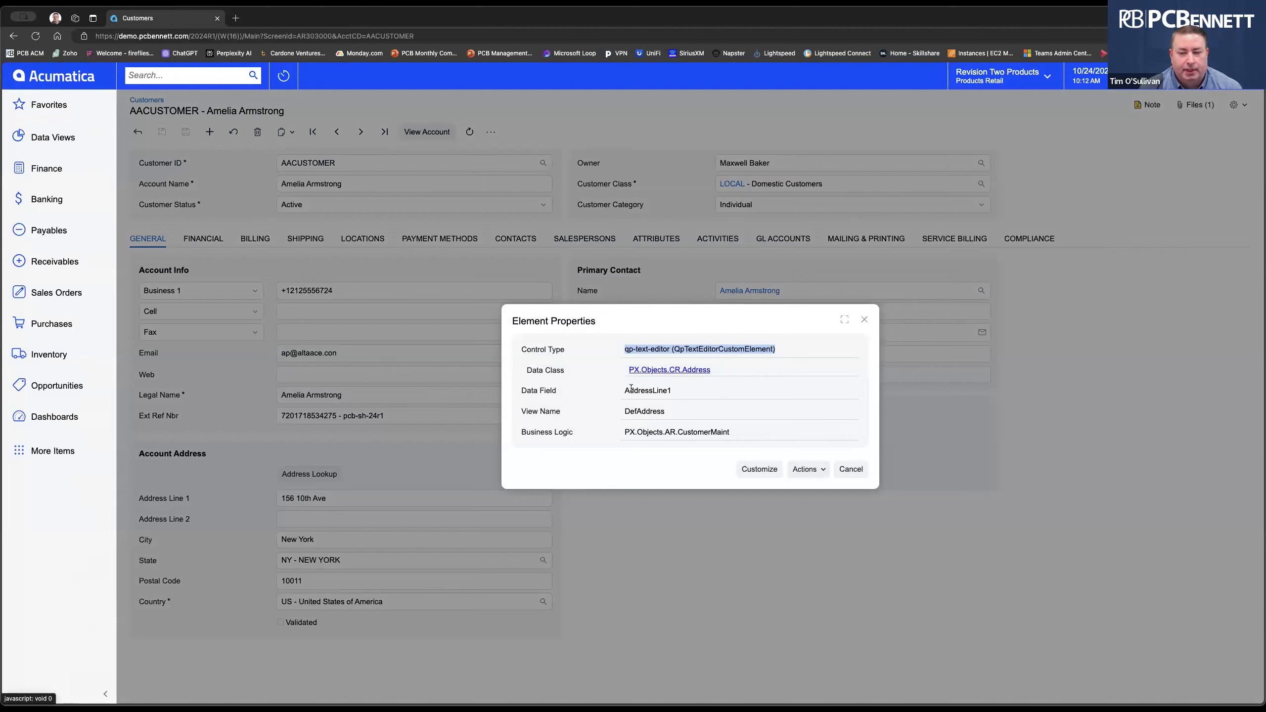
{"action": "left_click_drag", "start_coordinate": [626, 391], "coordinate": [681, 390]}
{"action": "left_click", "coordinate": [704, 390]}
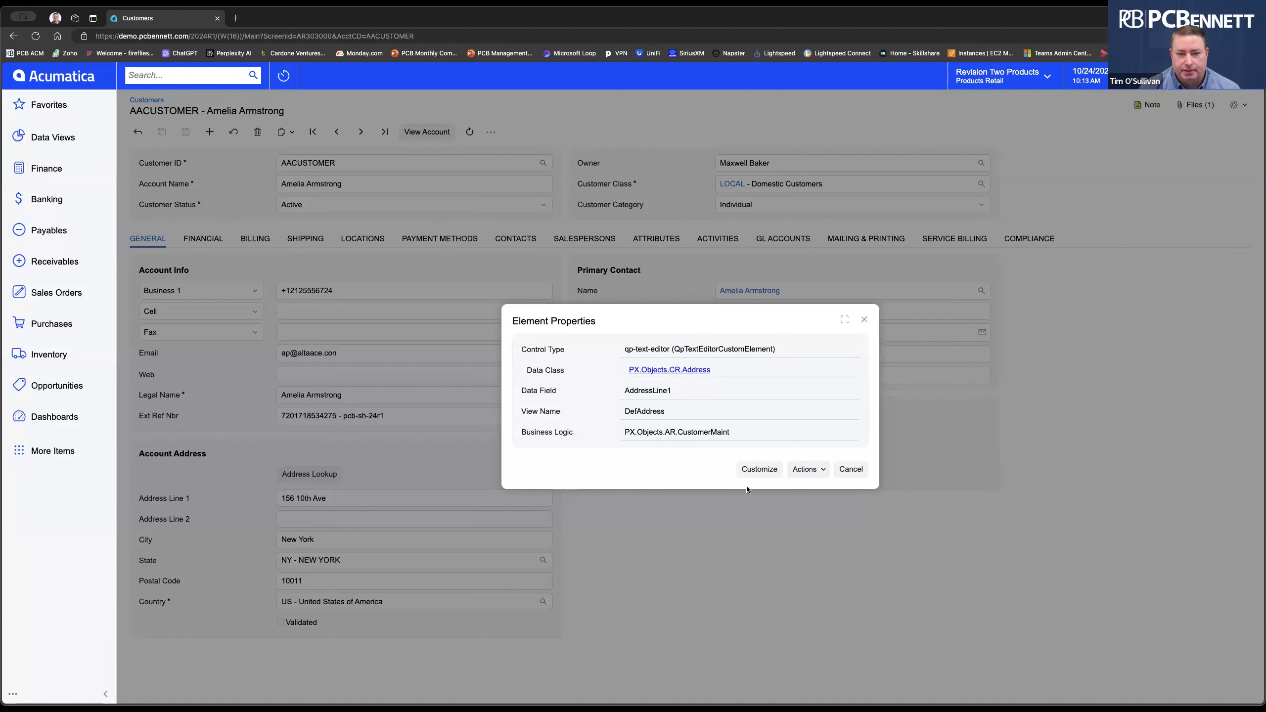
{"action": "left_click", "coordinate": [851, 468]}
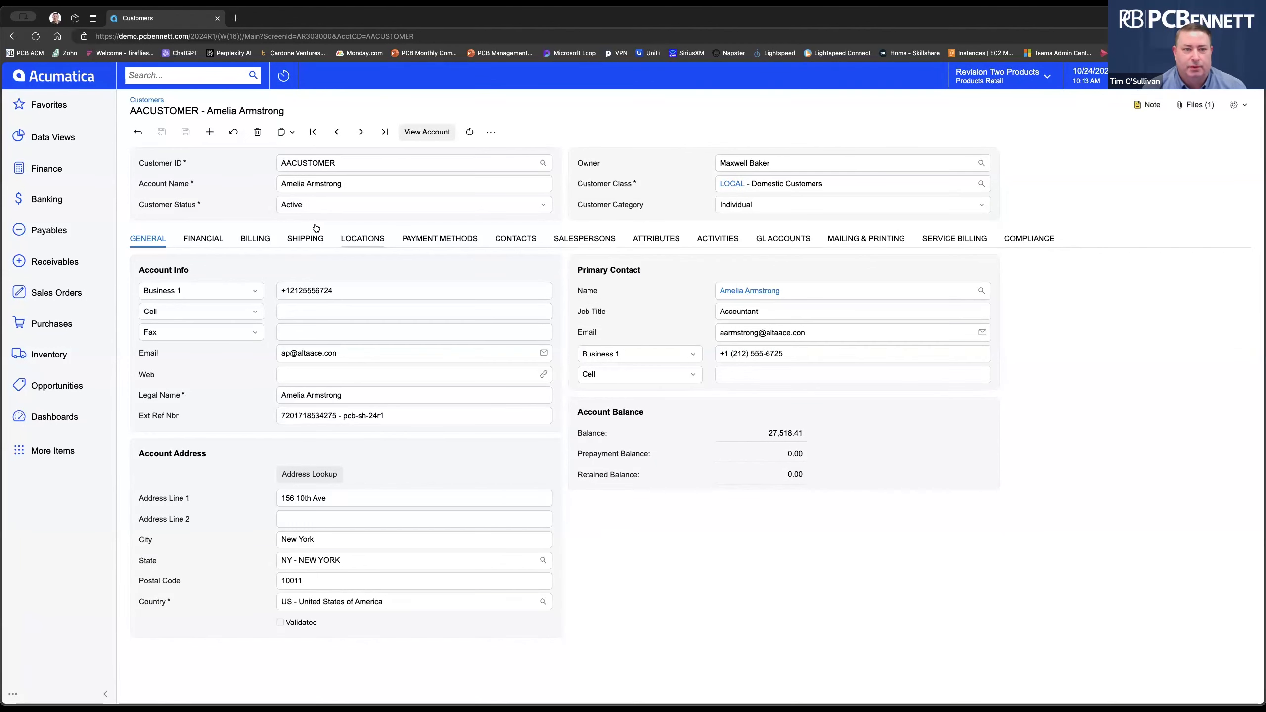
Show all additional workspaces via More Items in the left sidebar.
{"action": "left_click", "coordinate": [56, 449]}
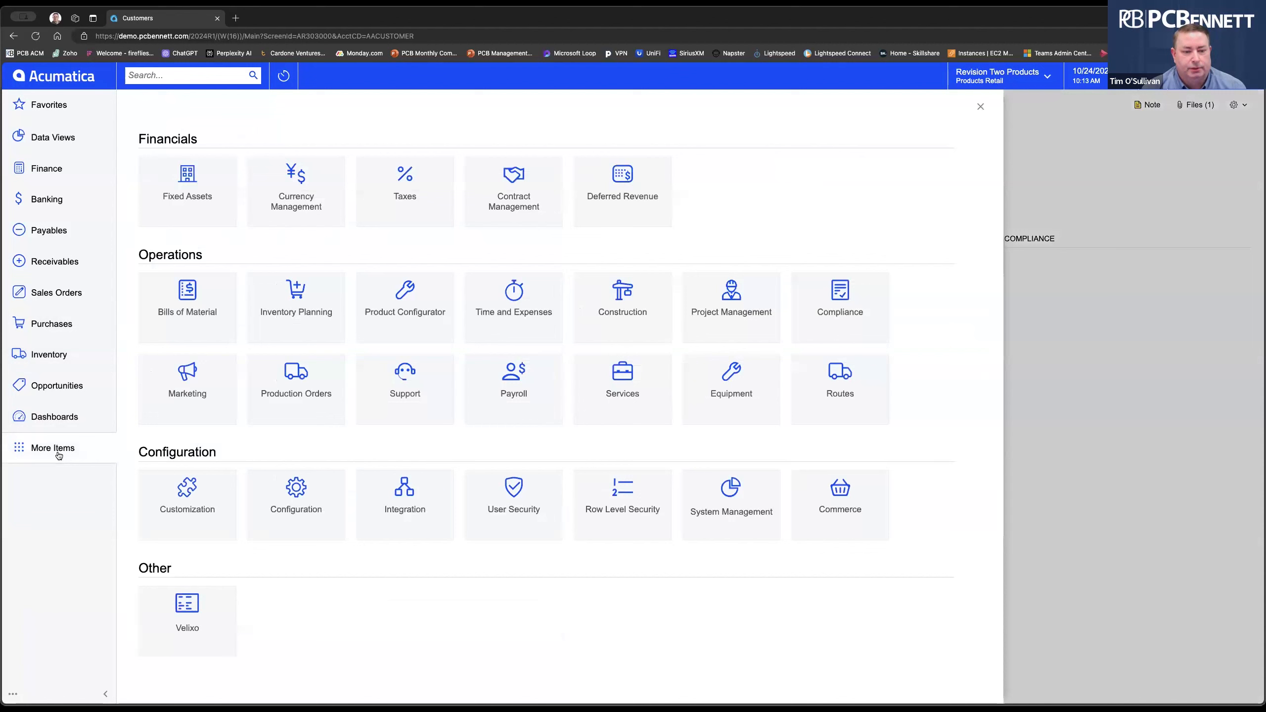
Open an empty Generic Inquiry screen from the Customization workspace.
{"action": "left_click", "coordinate": [188, 510]}
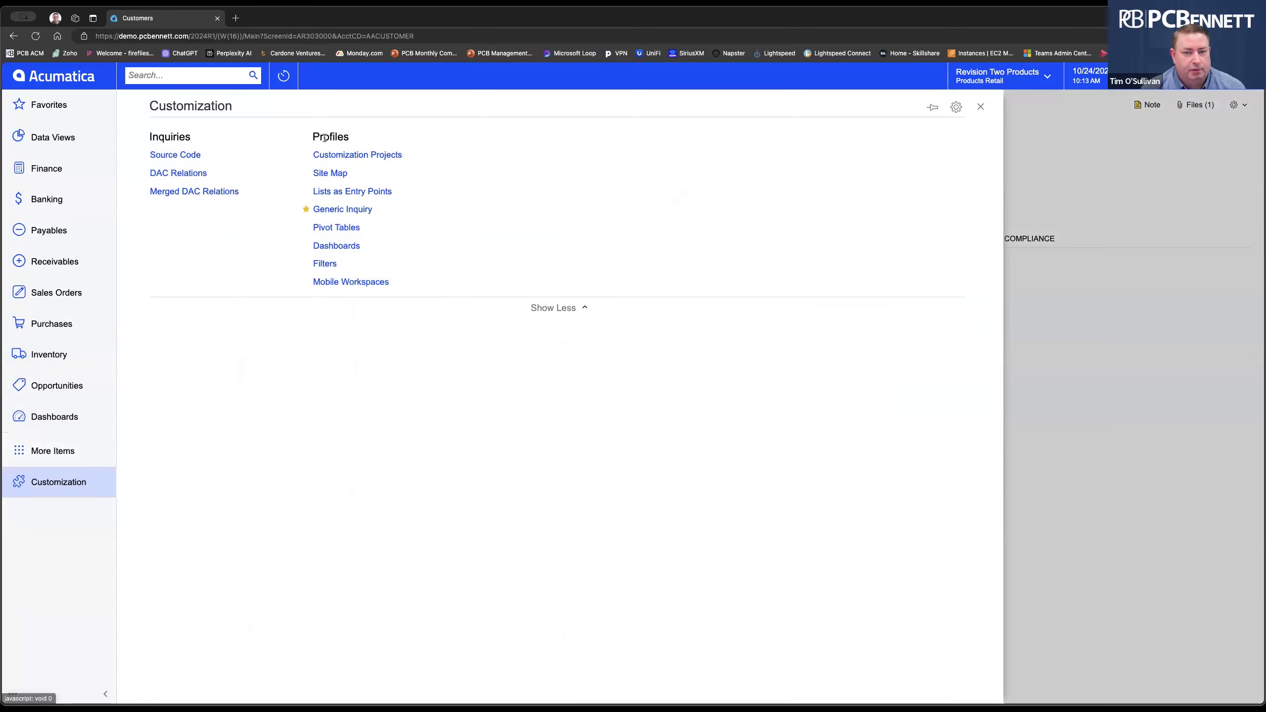
{"action": "left_click", "coordinate": [356, 212]}
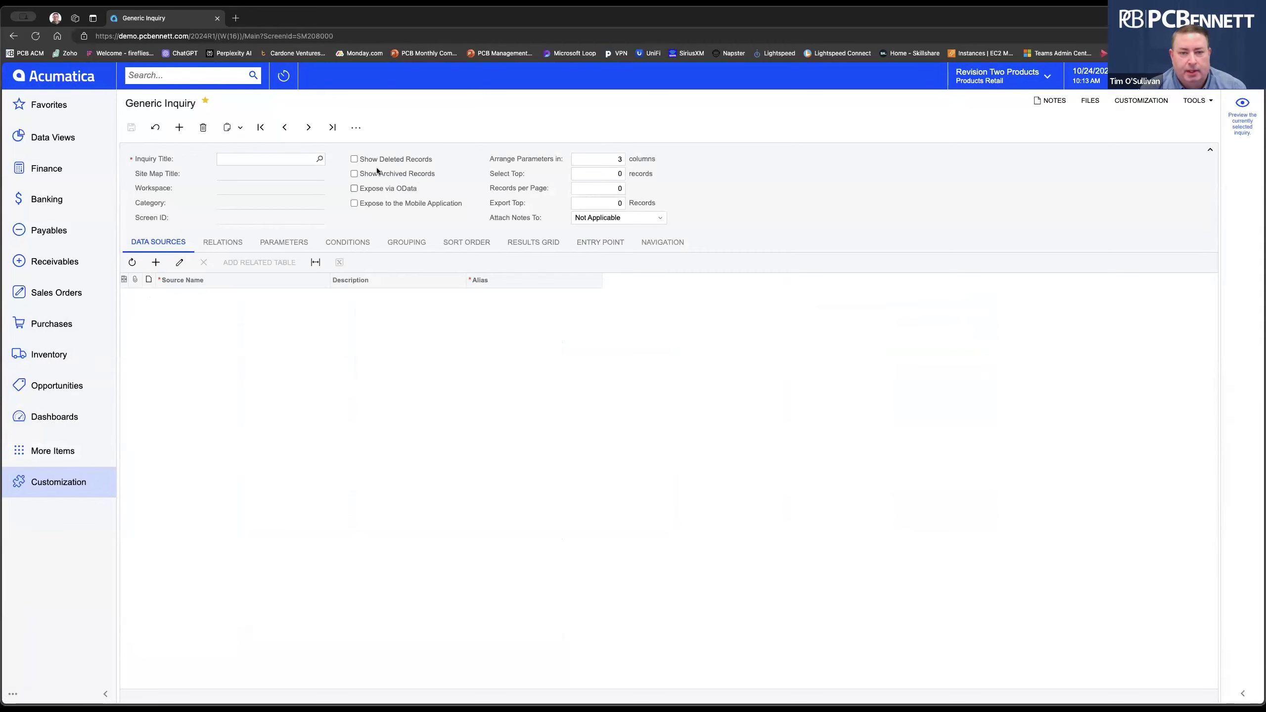
Load the PCB-CustomerList inquiry by searching 'pcb' in the Inquiry Title lookup.
{"action": "left_click", "coordinate": [320, 160]}
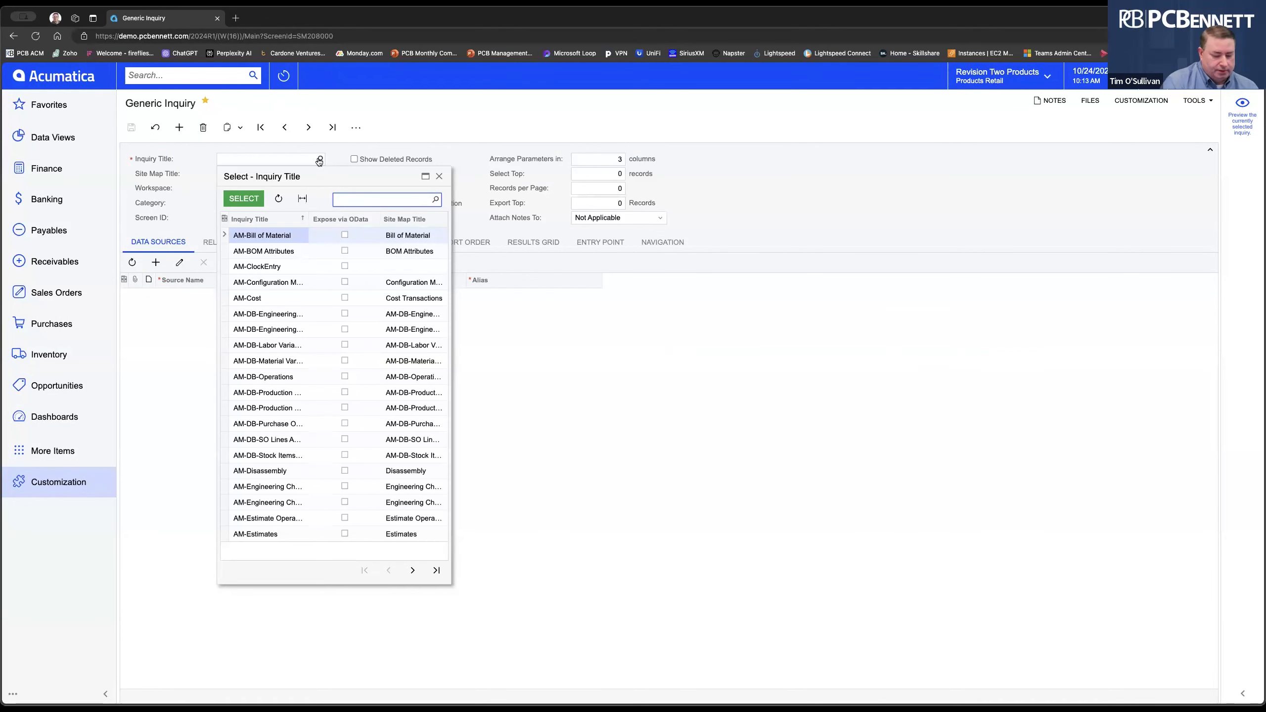
{"action": "type", "text": "pc"}
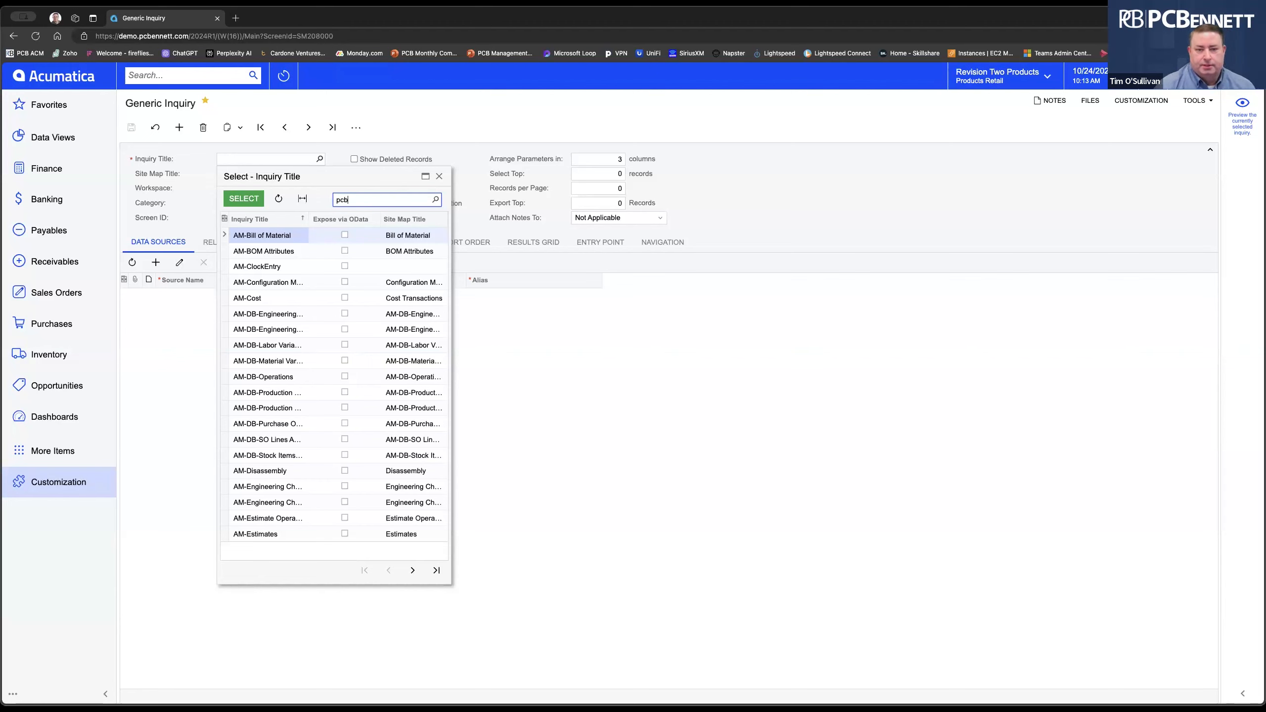
{"action": "type", "text": "b"}
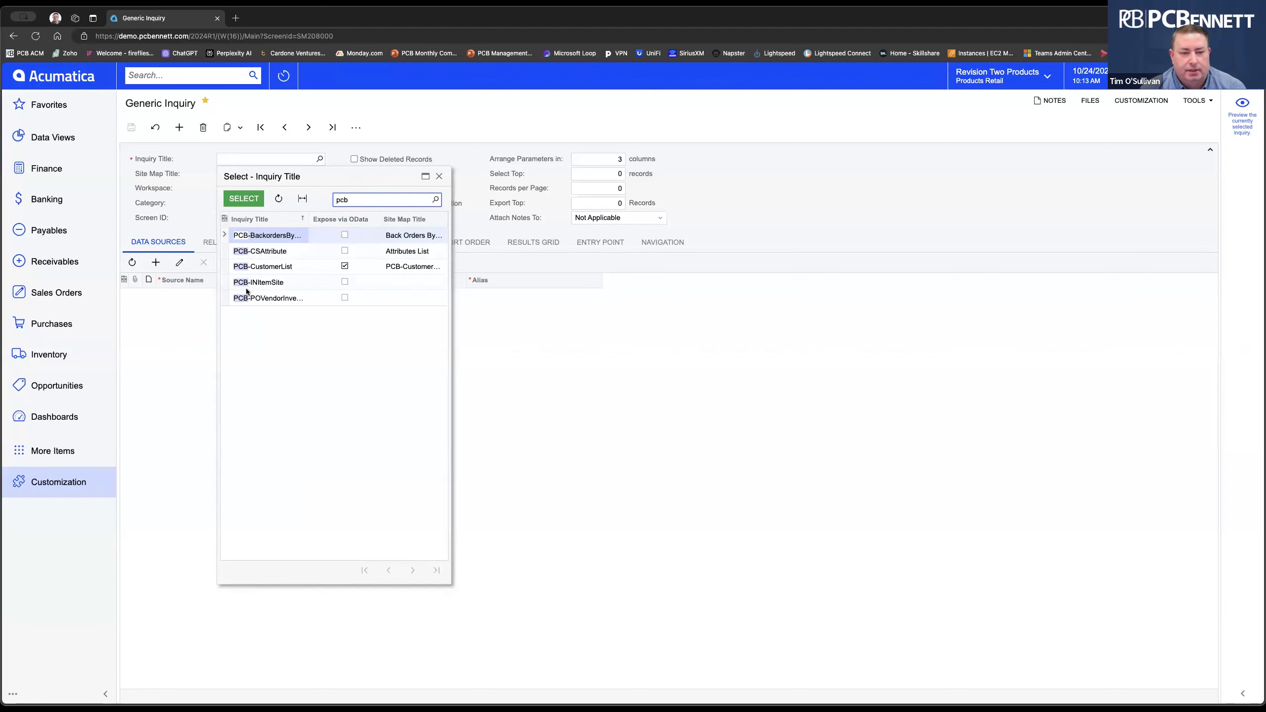
{"action": "left_click", "coordinate": [274, 266]}
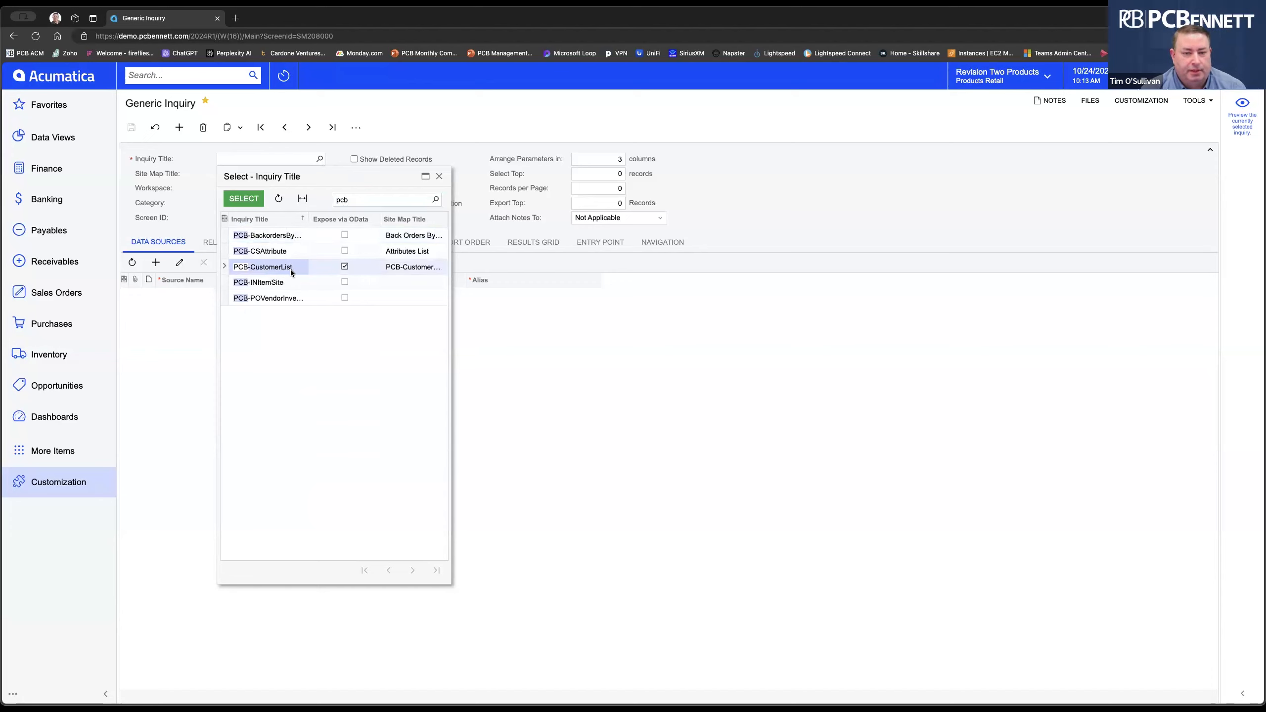
{"action": "left_click", "coordinate": [254, 200]}
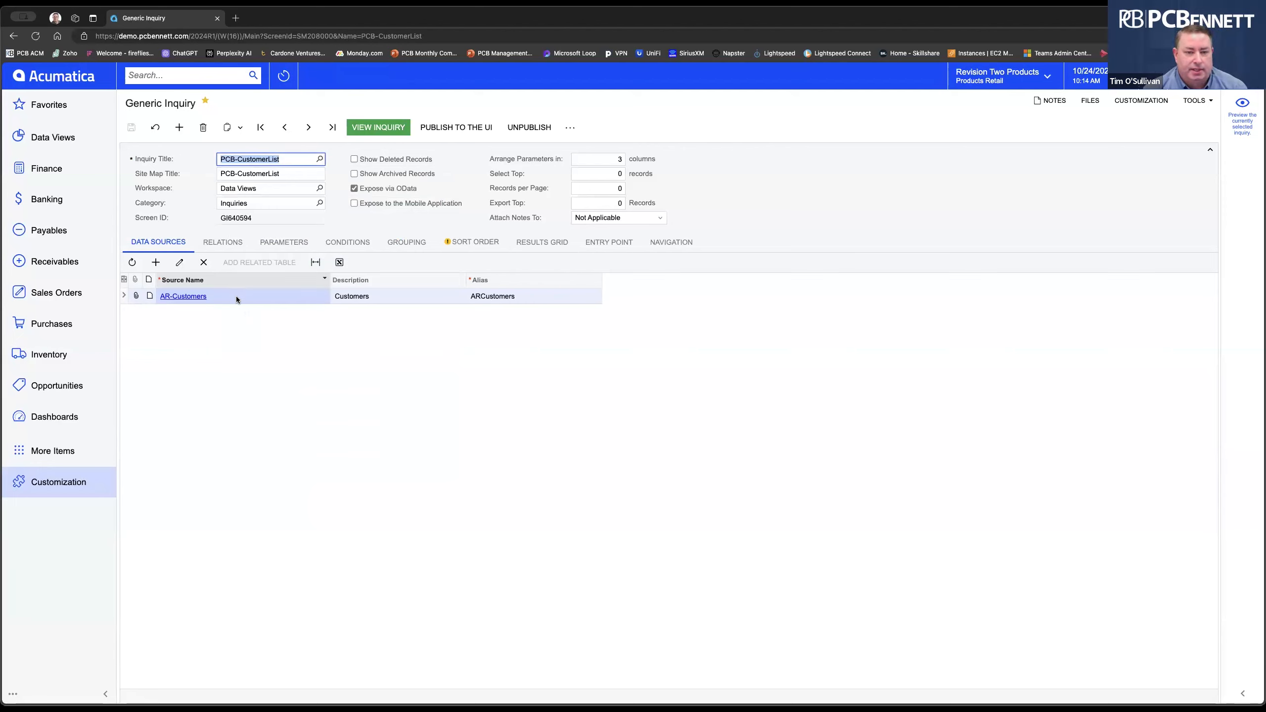
{"action": "left_click", "coordinate": [156, 270]}
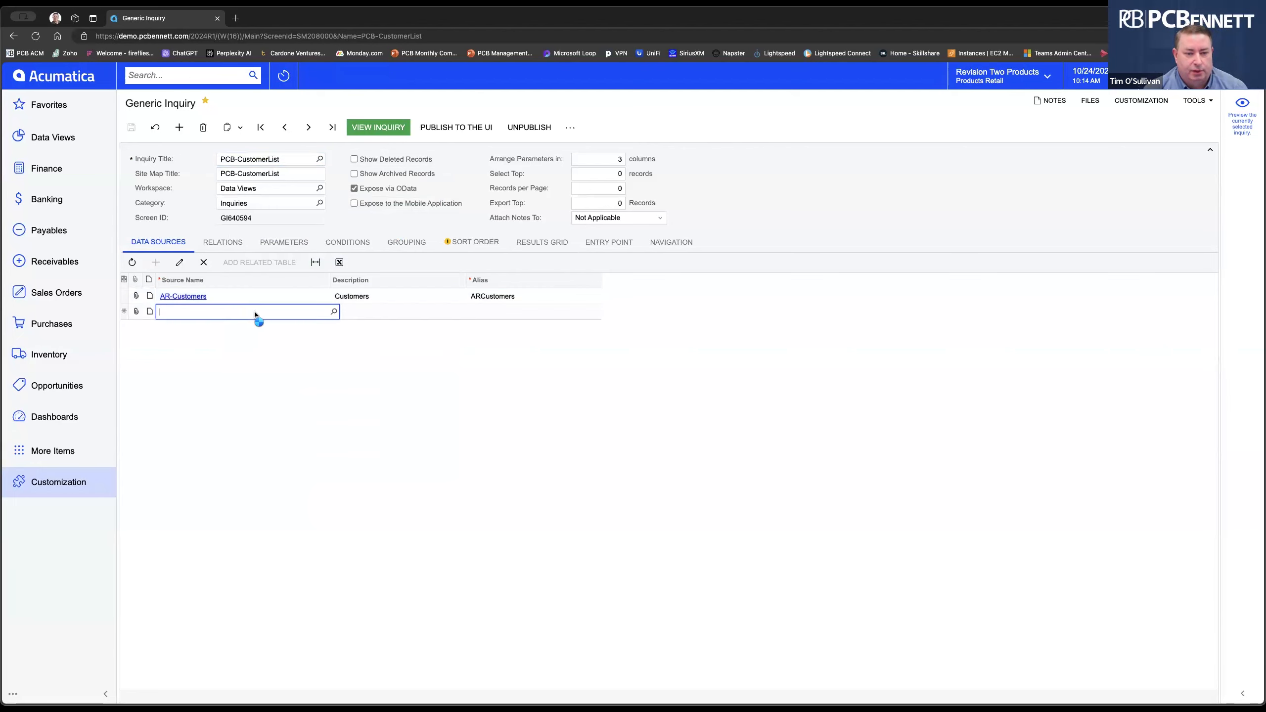
{"action": "type", "text": "customers"}
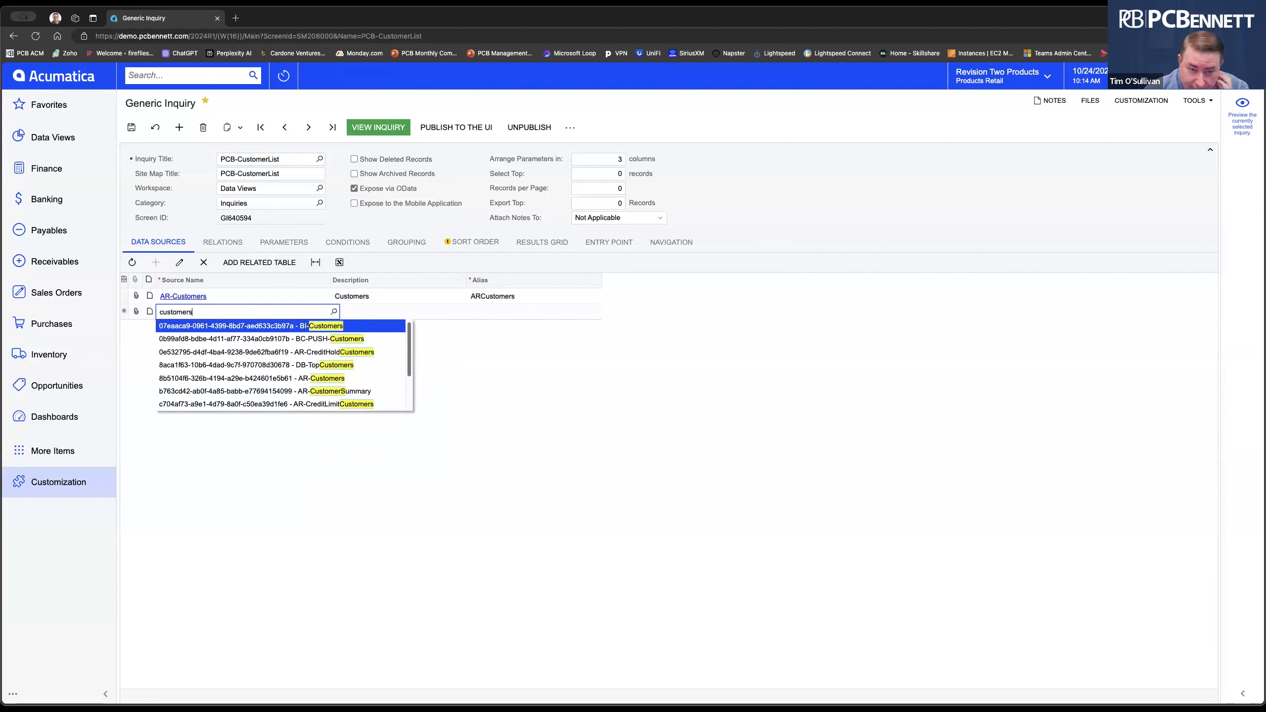
{"action": "scroll", "coordinate": [338, 382], "scroll_direction": "down", "scroll_amount": 2}
{"action": "scroll", "coordinate": [337, 382], "scroll_direction": "up", "scroll_amount": 2}
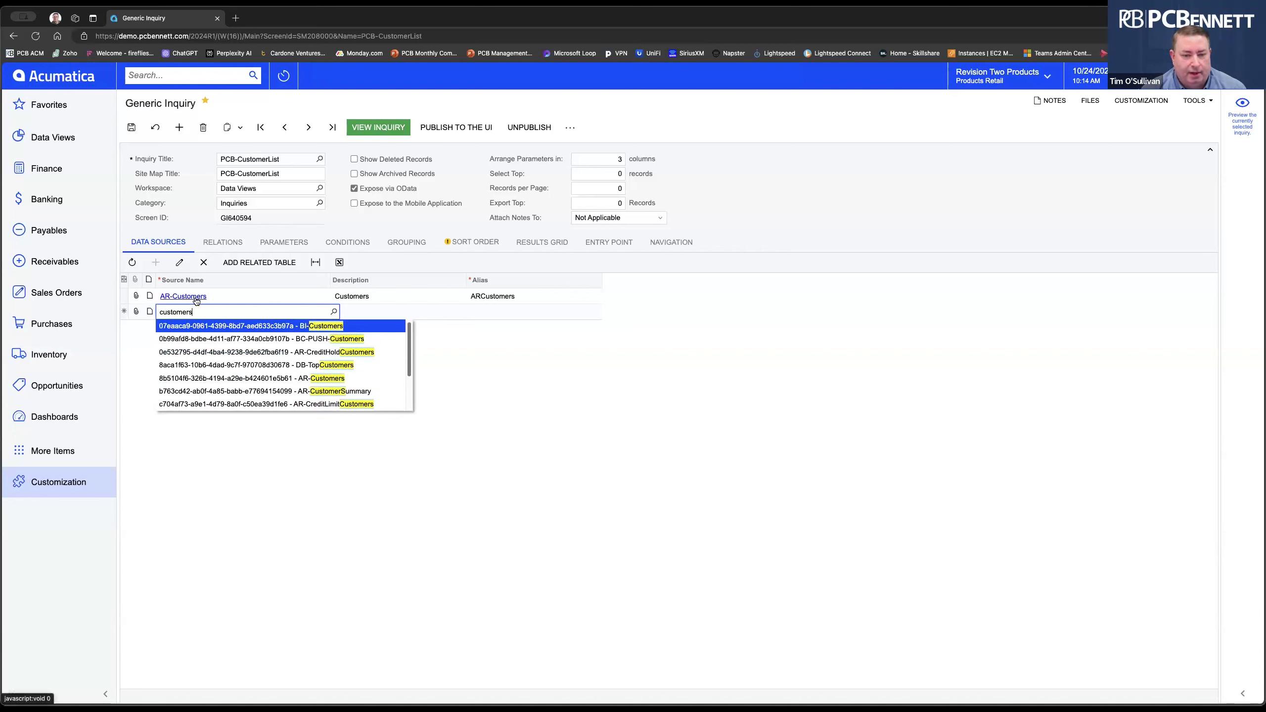
{"action": "scroll", "coordinate": [307, 339], "scroll_direction": "down", "scroll_amount": 3}
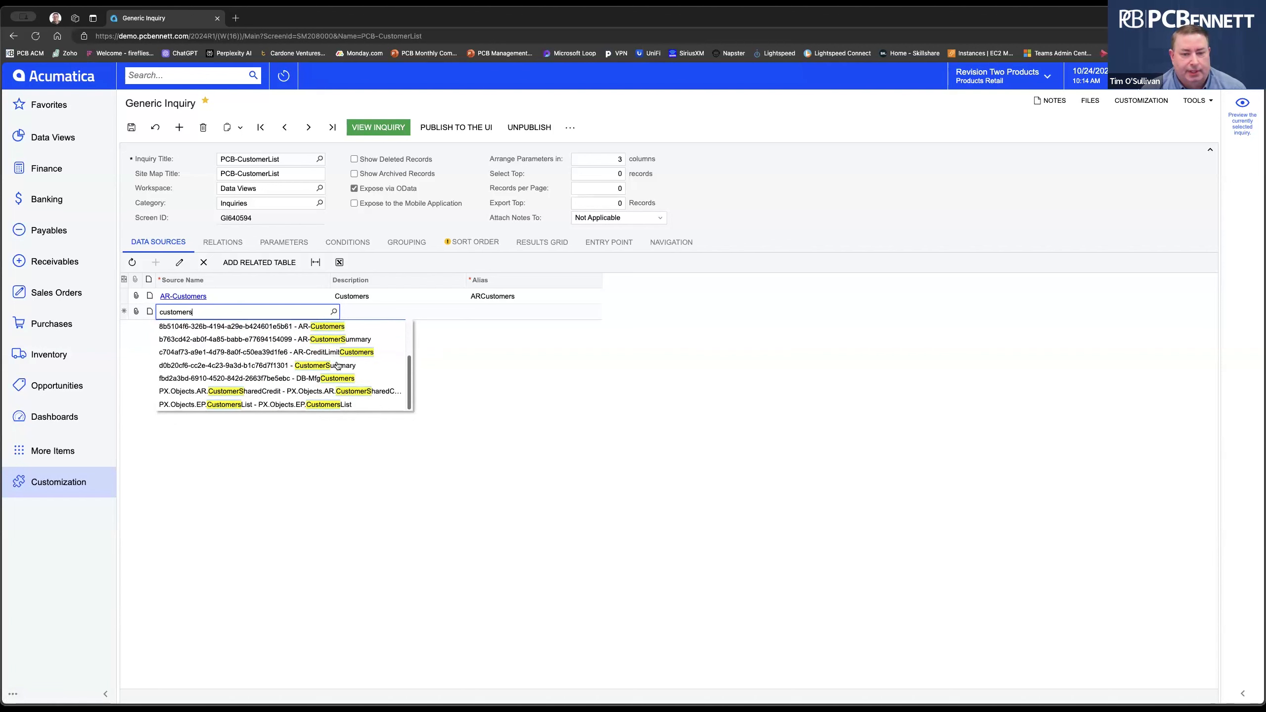
{"action": "scroll", "coordinate": [338, 366], "scroll_direction": "up", "scroll_amount": 3}
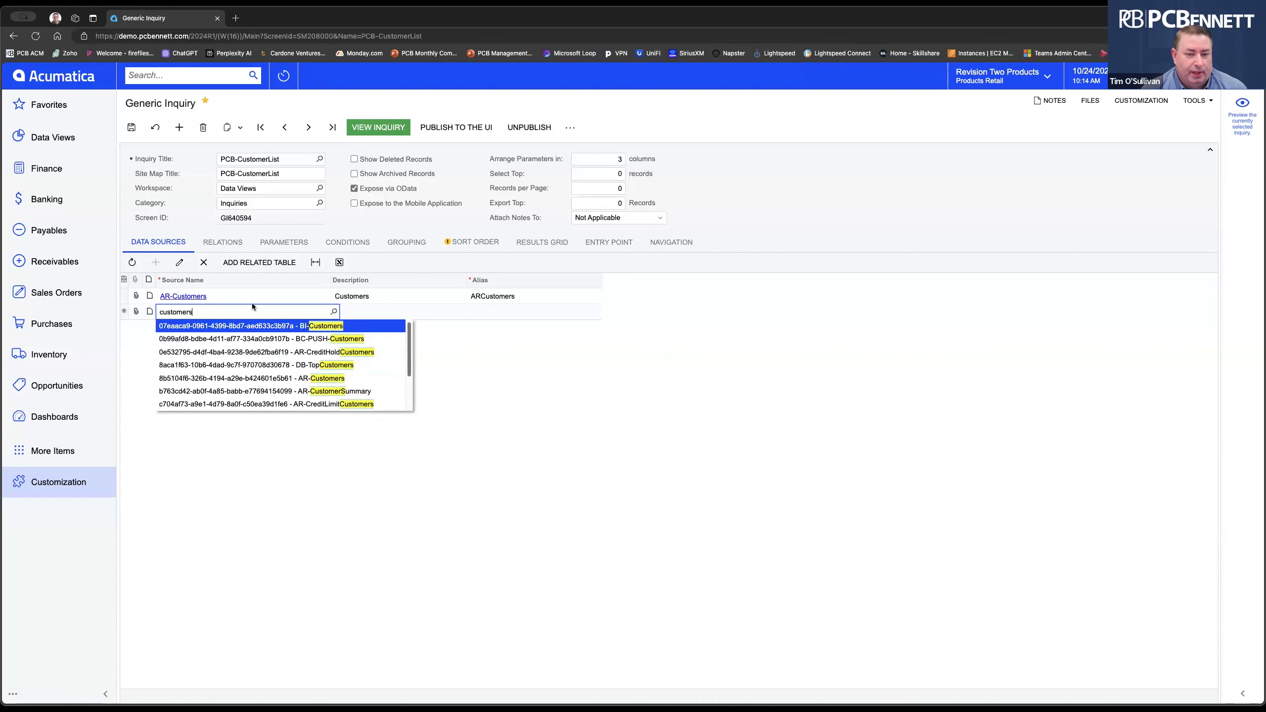
{"action": "left_click", "coordinate": [245, 310]}
{"action": "double_click", "coordinate": [168, 309]}
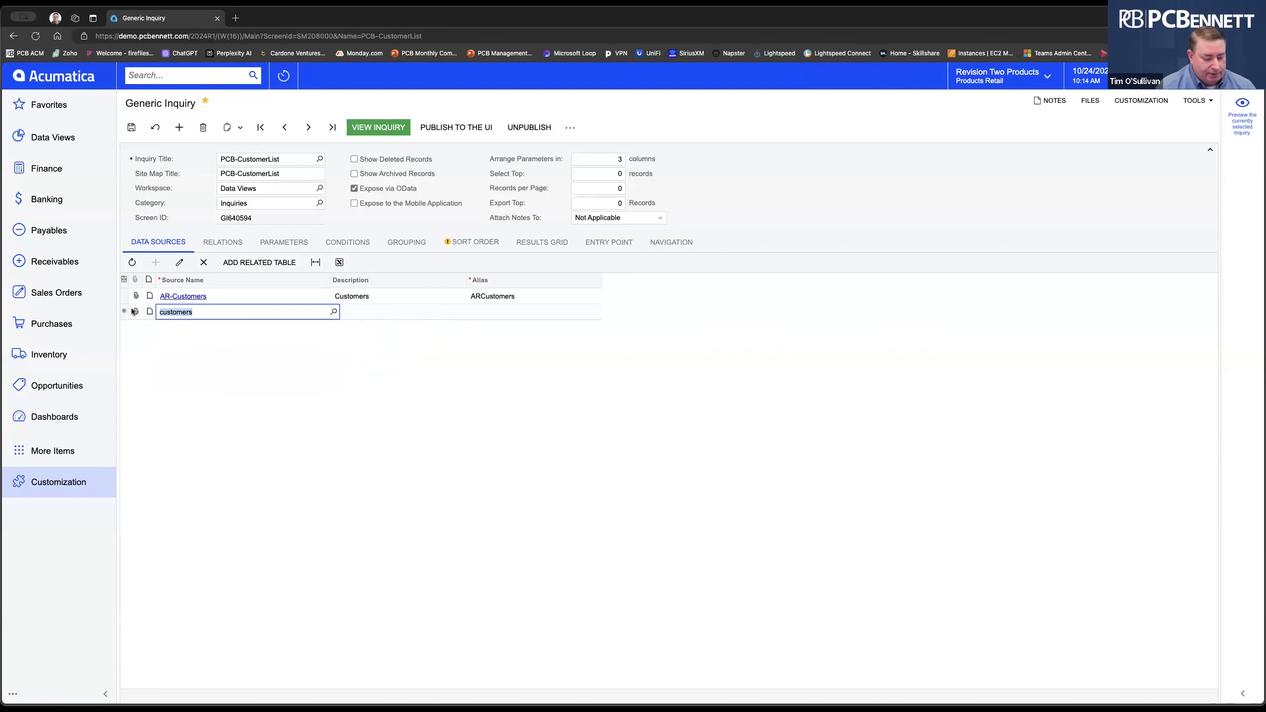
{"action": "type", "text": "address"}
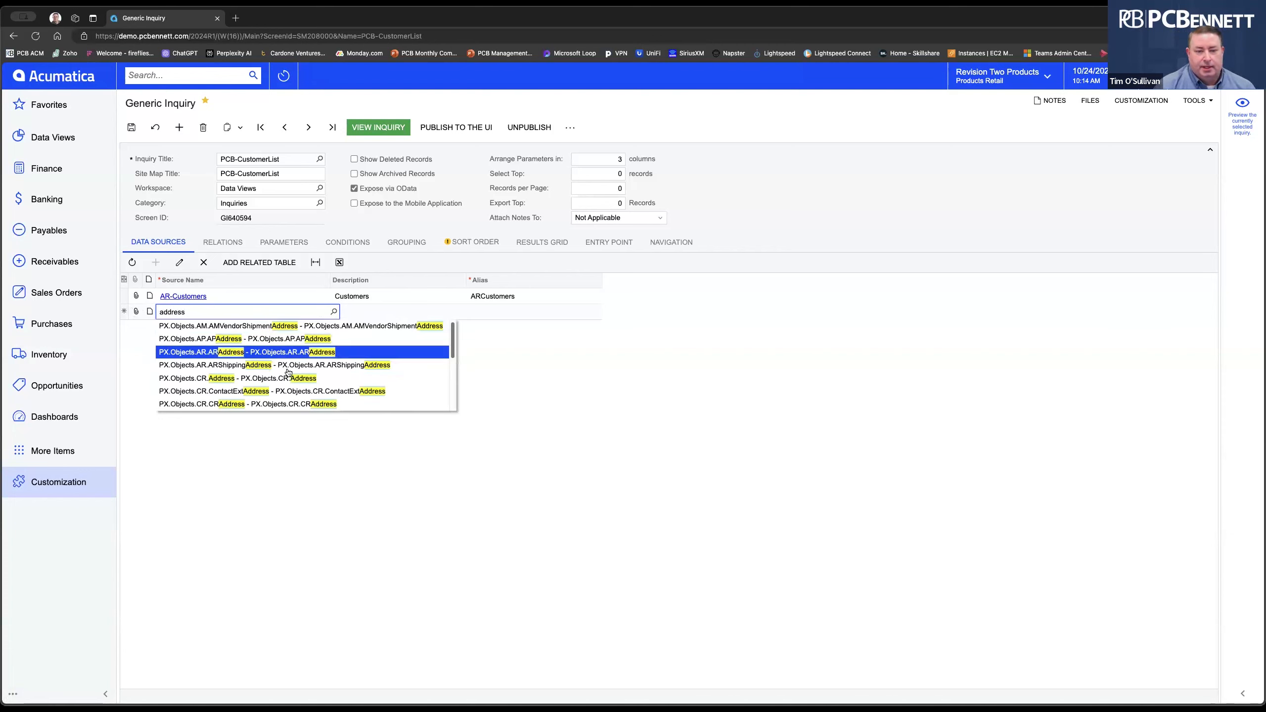
{"action": "scroll", "coordinate": [359, 374], "scroll_direction": "down", "scroll_amount": 3}
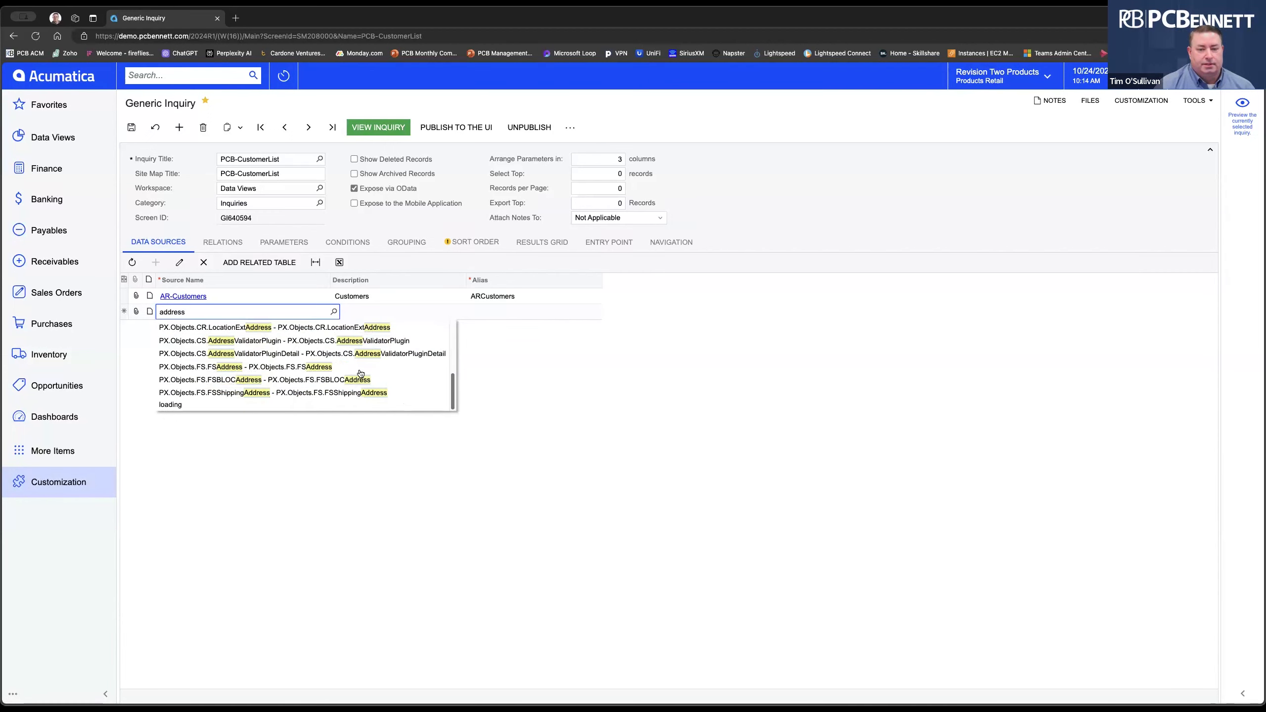
{"action": "scroll", "coordinate": [361, 377], "scroll_direction": "up", "scroll_amount": 5}
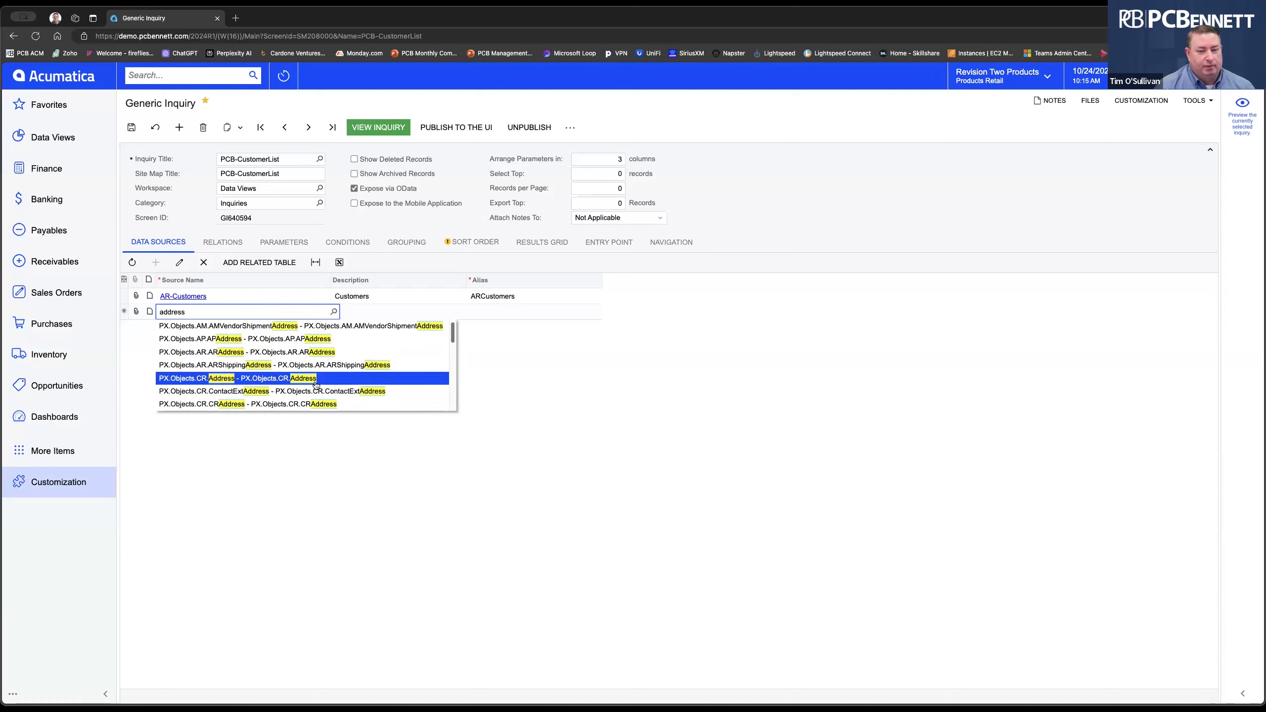
{"action": "left_click", "coordinate": [311, 477]}
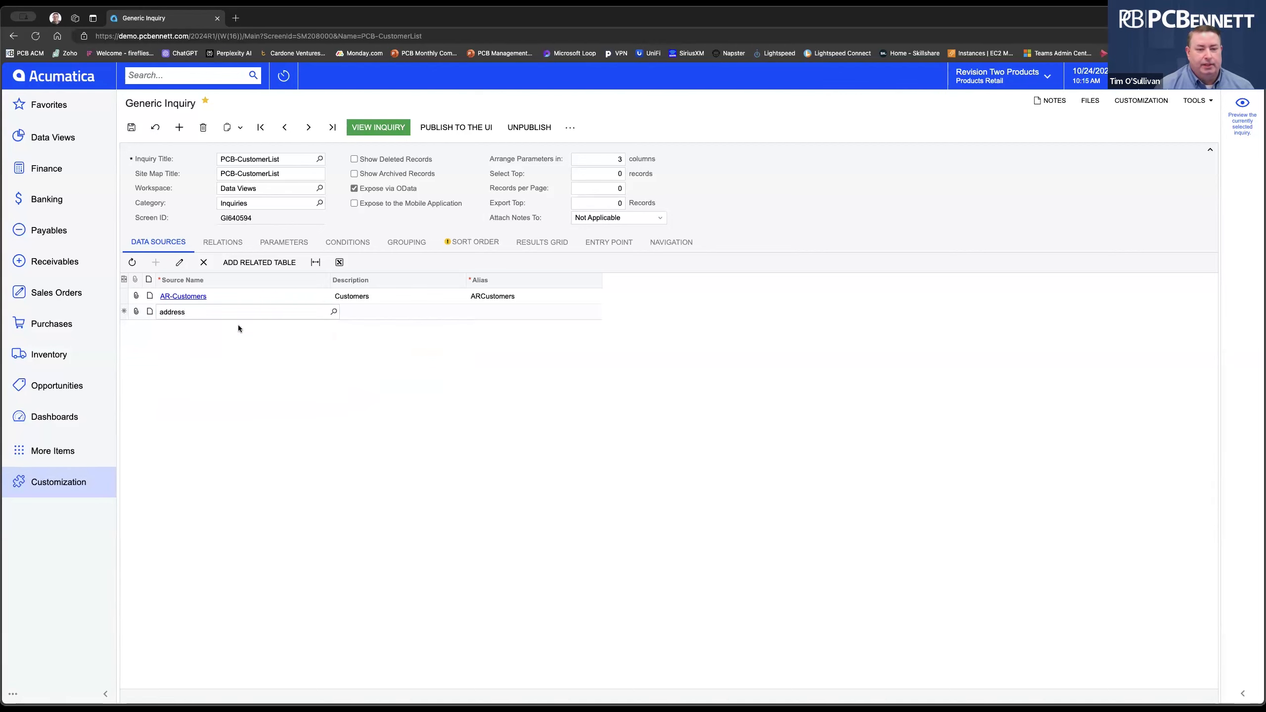
{"action": "left_click", "coordinate": [205, 264]}
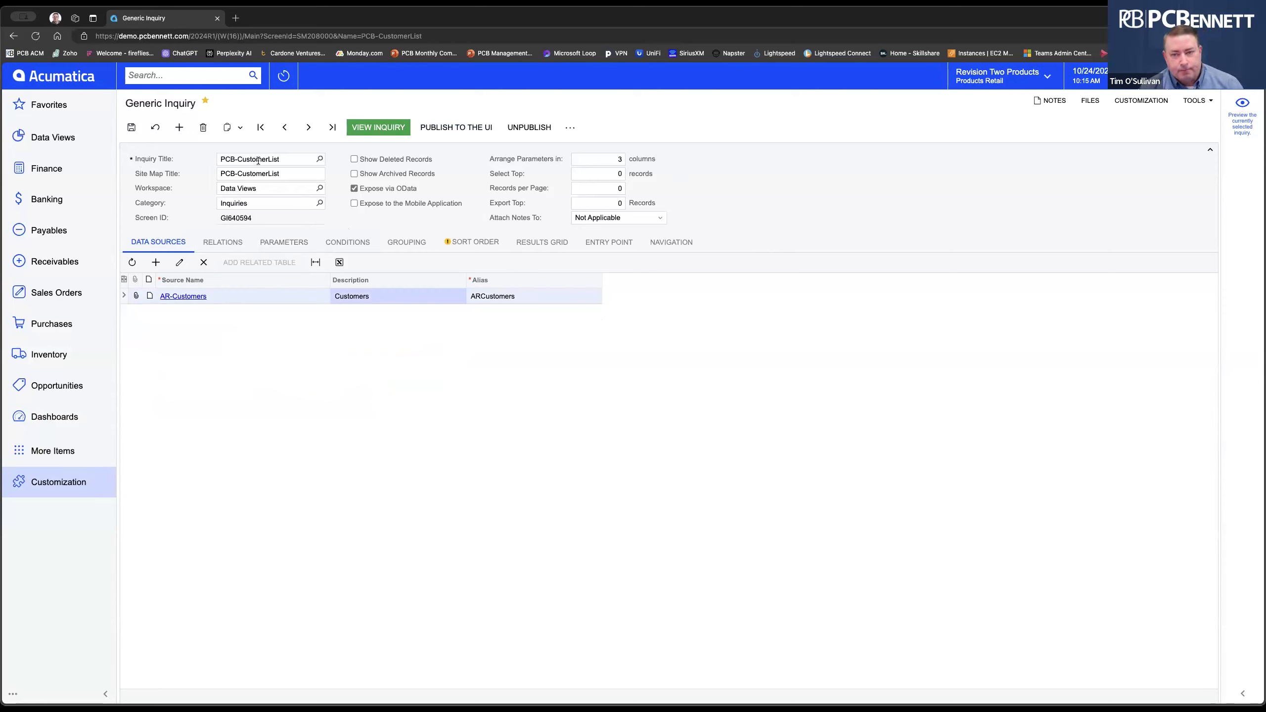
Unpublish PCB-CustomerList, confirm the warning, clear Expose via OData, and save.
{"action": "left_click", "coordinate": [529, 128]}
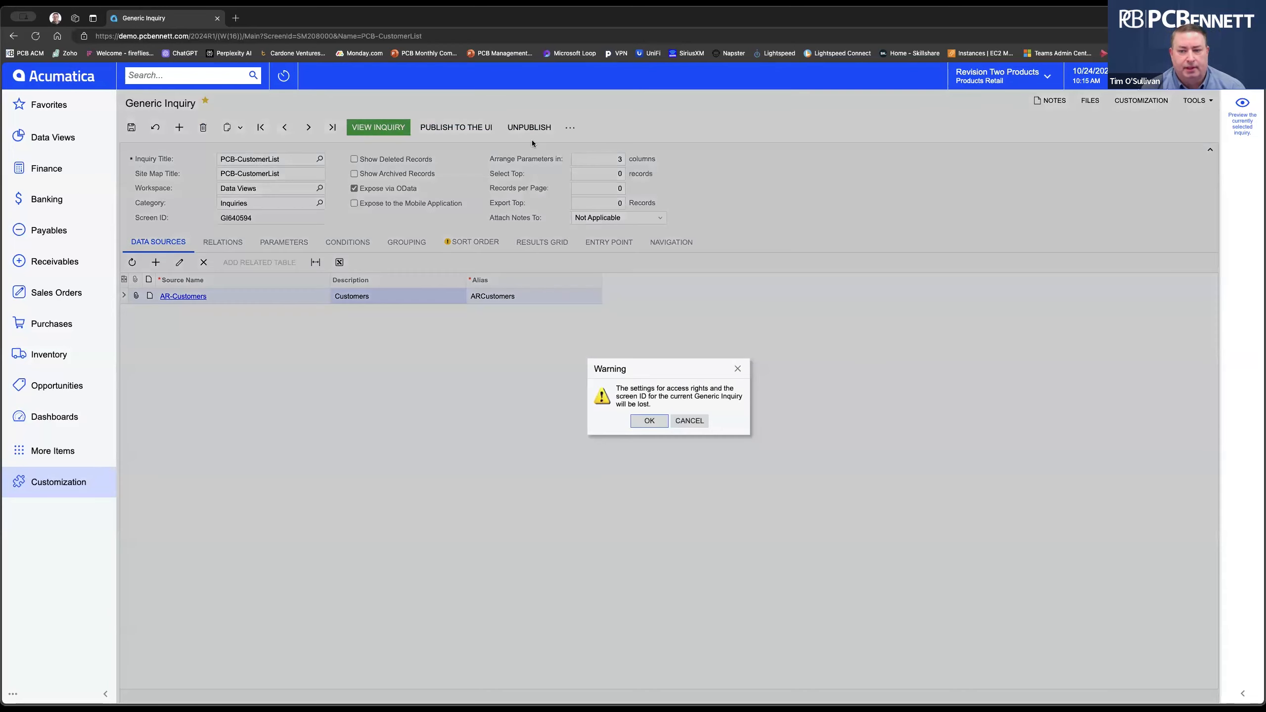
{"action": "left_click", "coordinate": [648, 421]}
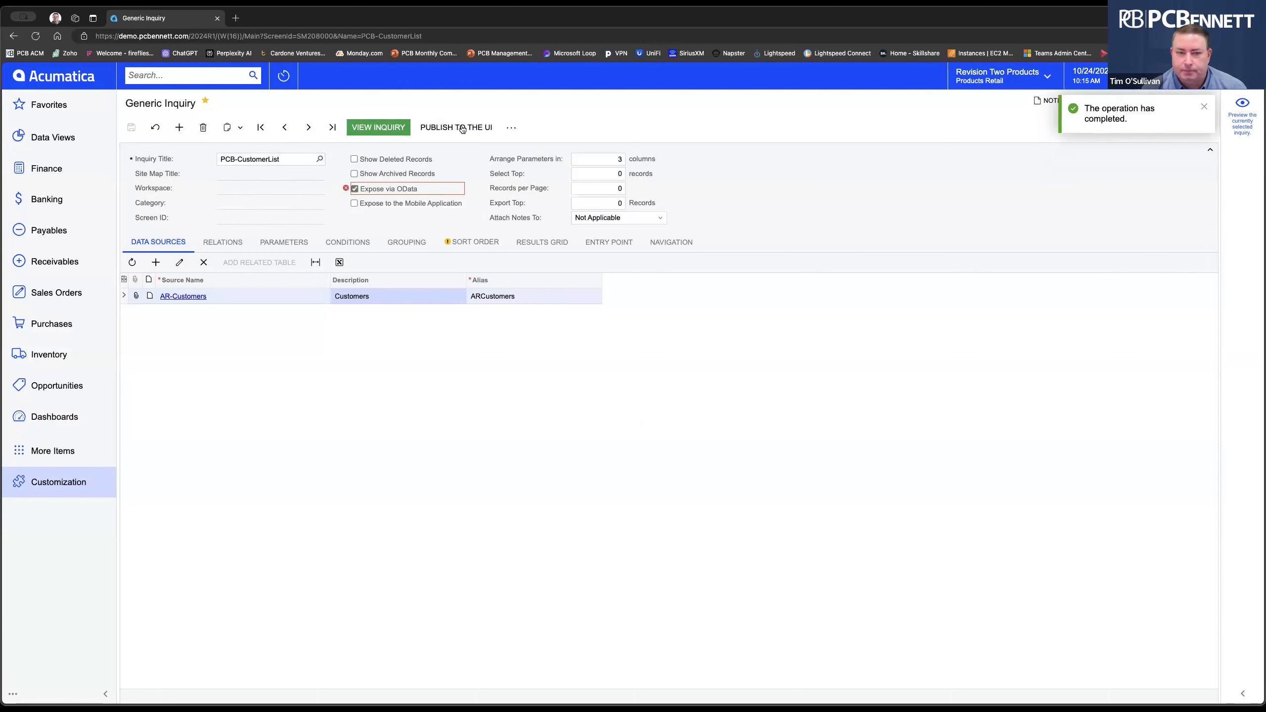
{"action": "left_click", "coordinate": [355, 189]}
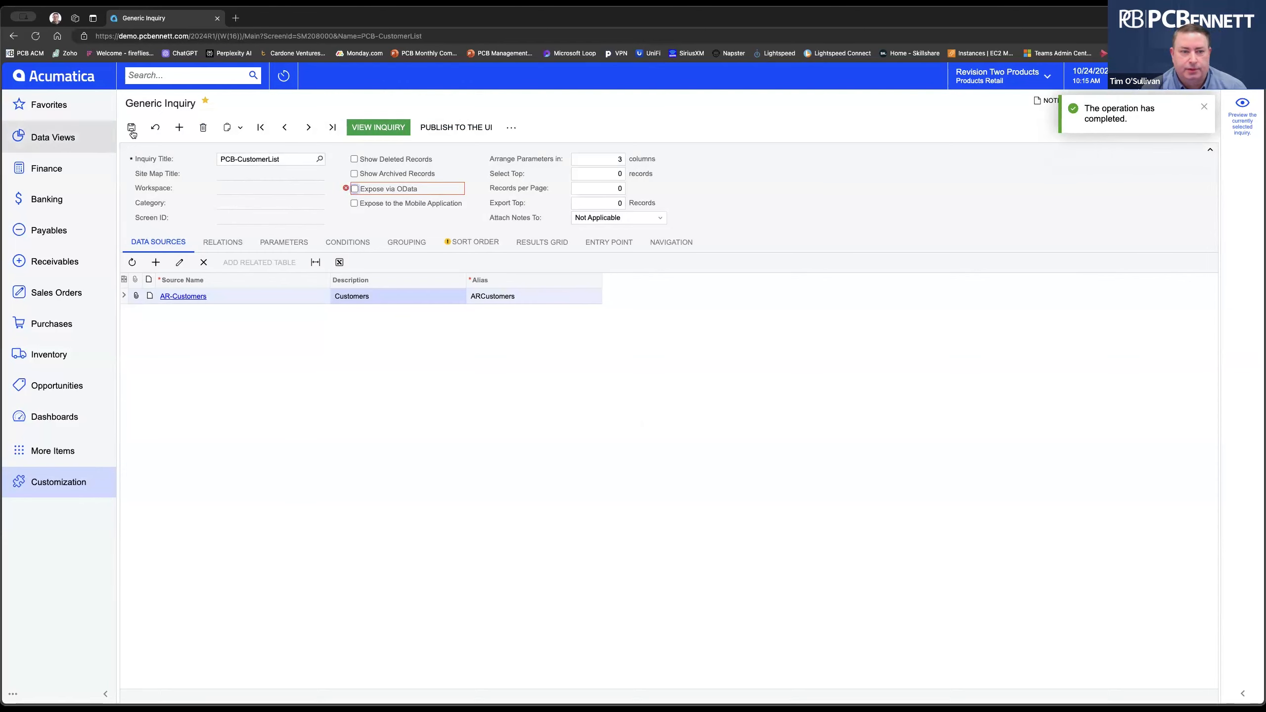
{"action": "left_click", "coordinate": [1205, 106]}
{"action": "left_click", "coordinate": [967, 156]}
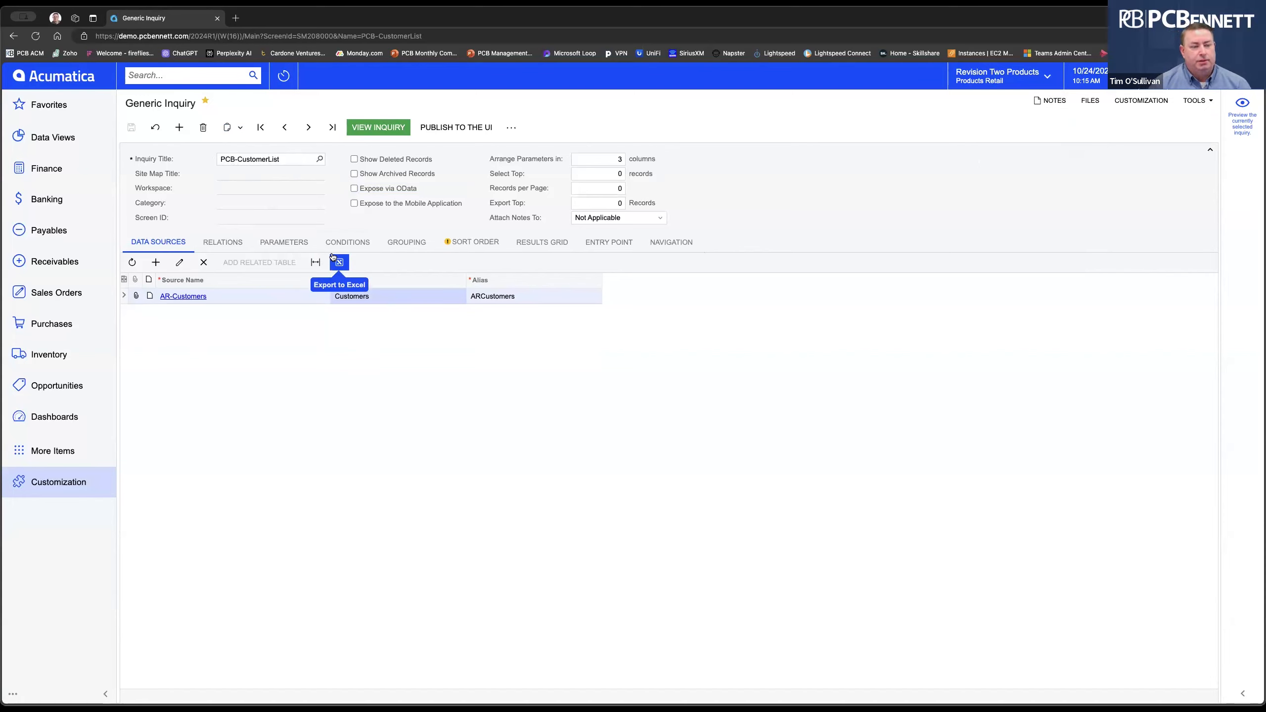
Publish PCB-CustomerList to the Receivables workspace, copying access rights from the Customer Contracts screen.
{"action": "left_click", "coordinate": [469, 128]}
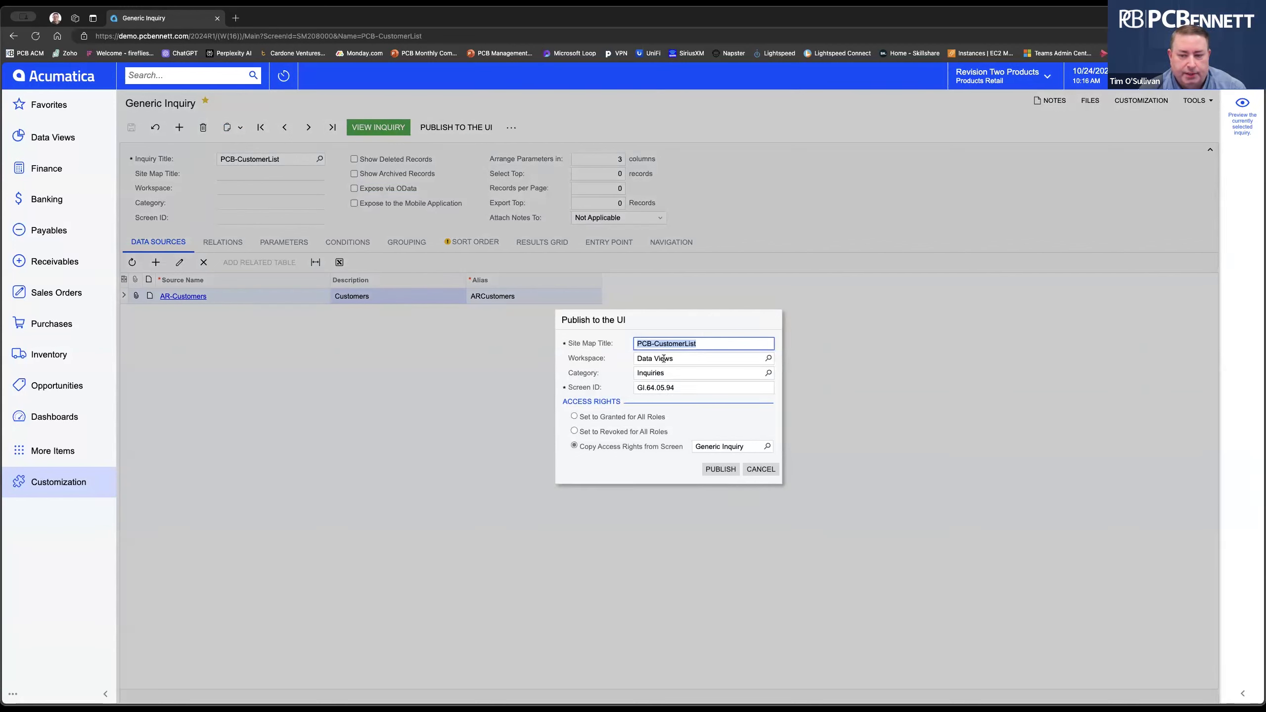
{"action": "left_click", "coordinate": [767, 359]}
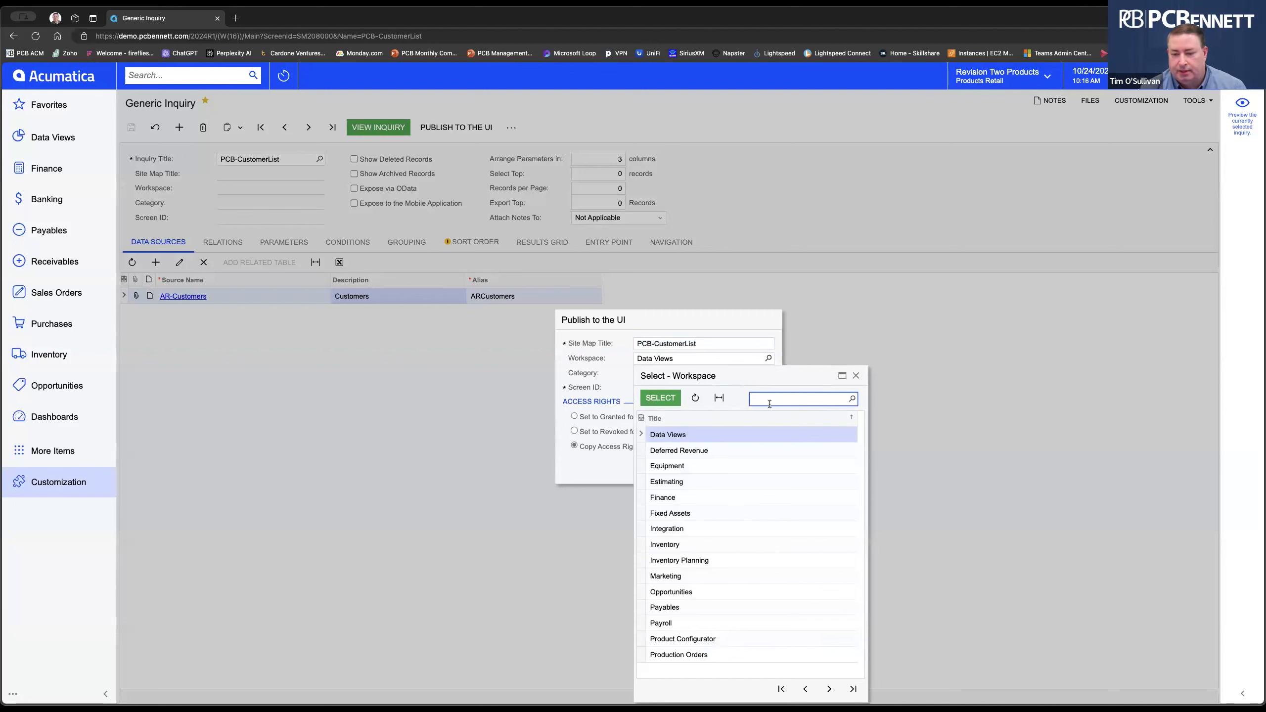
{"action": "type", "text": "recei"}
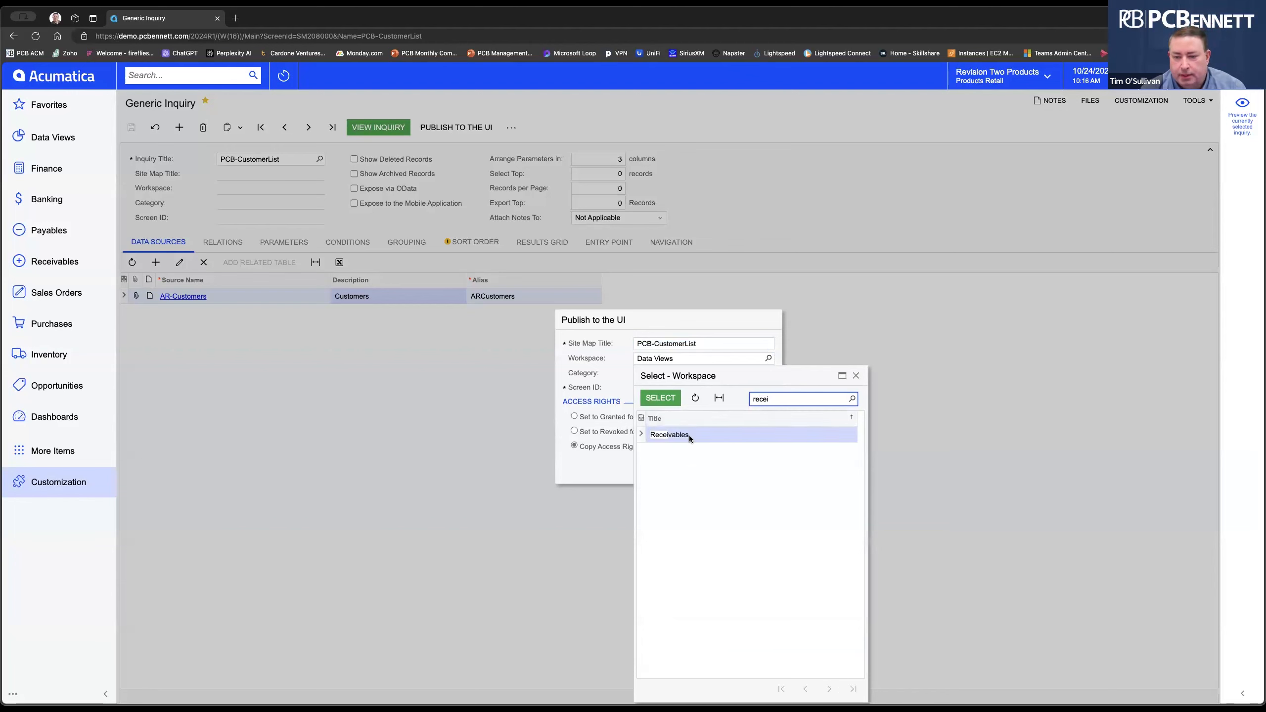
{"action": "left_click", "coordinate": [660, 397]}
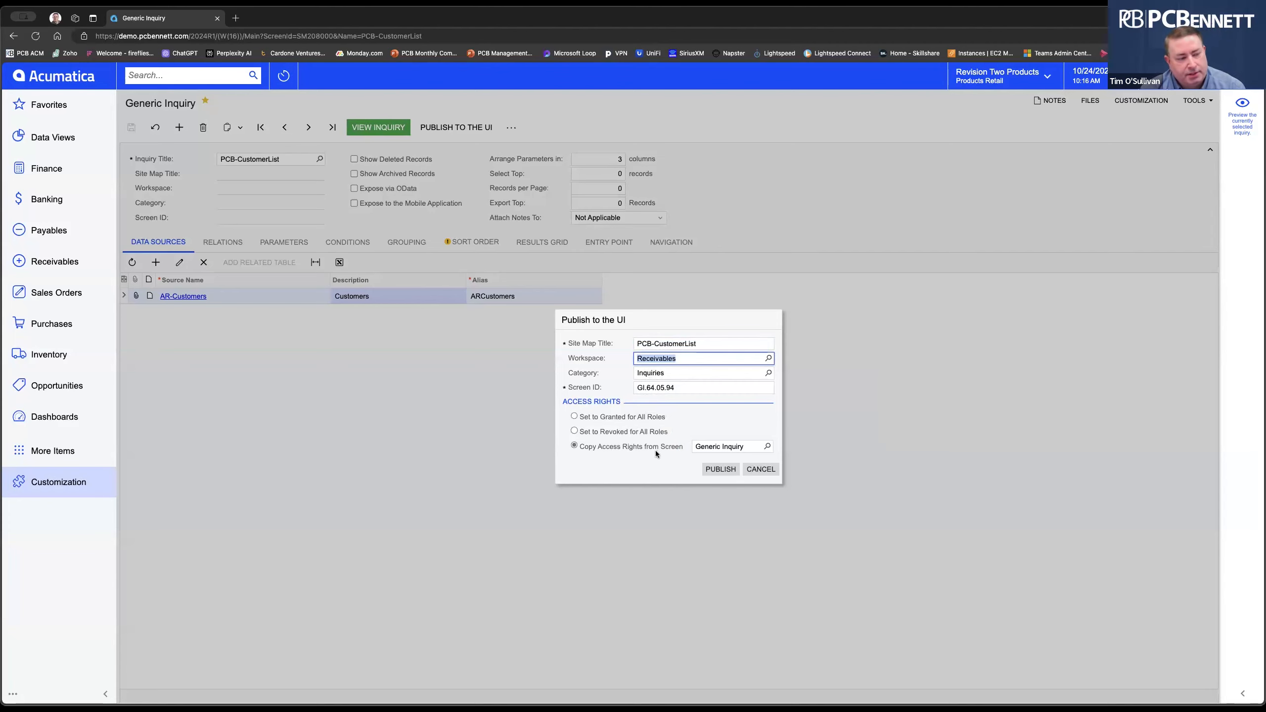
{"action": "left_click", "coordinate": [768, 447]}
{"action": "type", "text": "customer"}
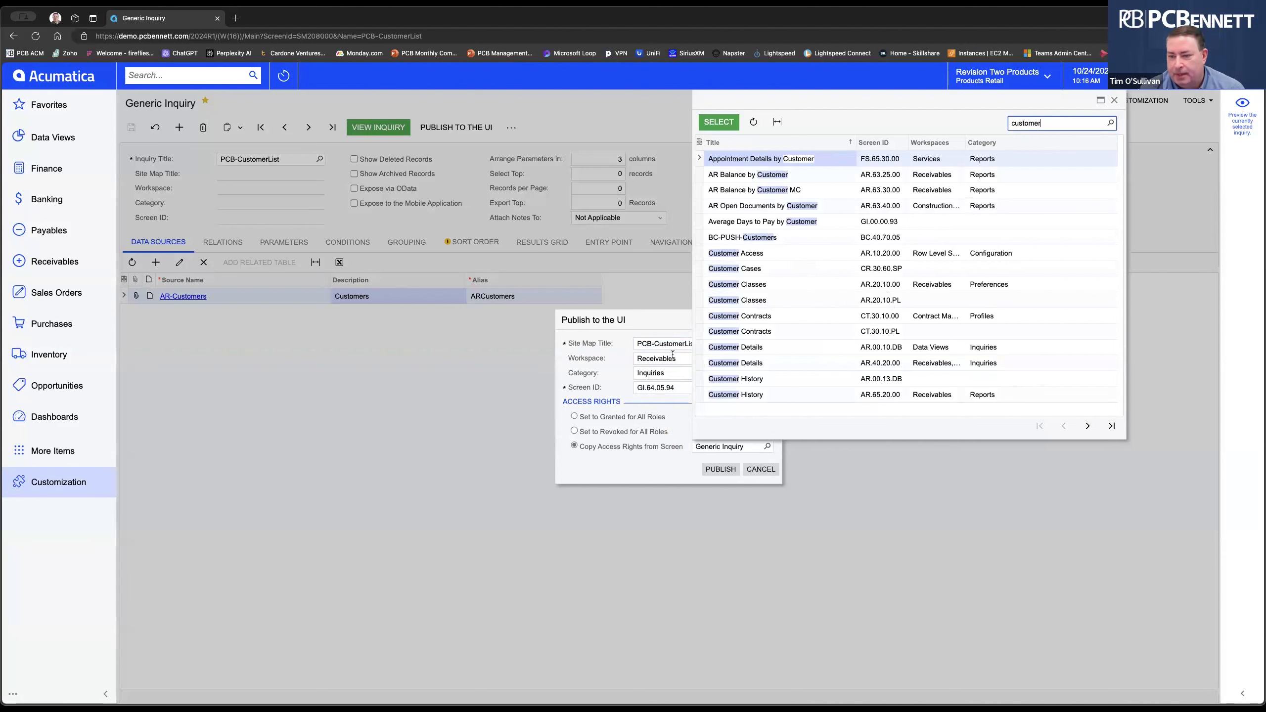
{"action": "double_click", "coordinate": [749, 330]}
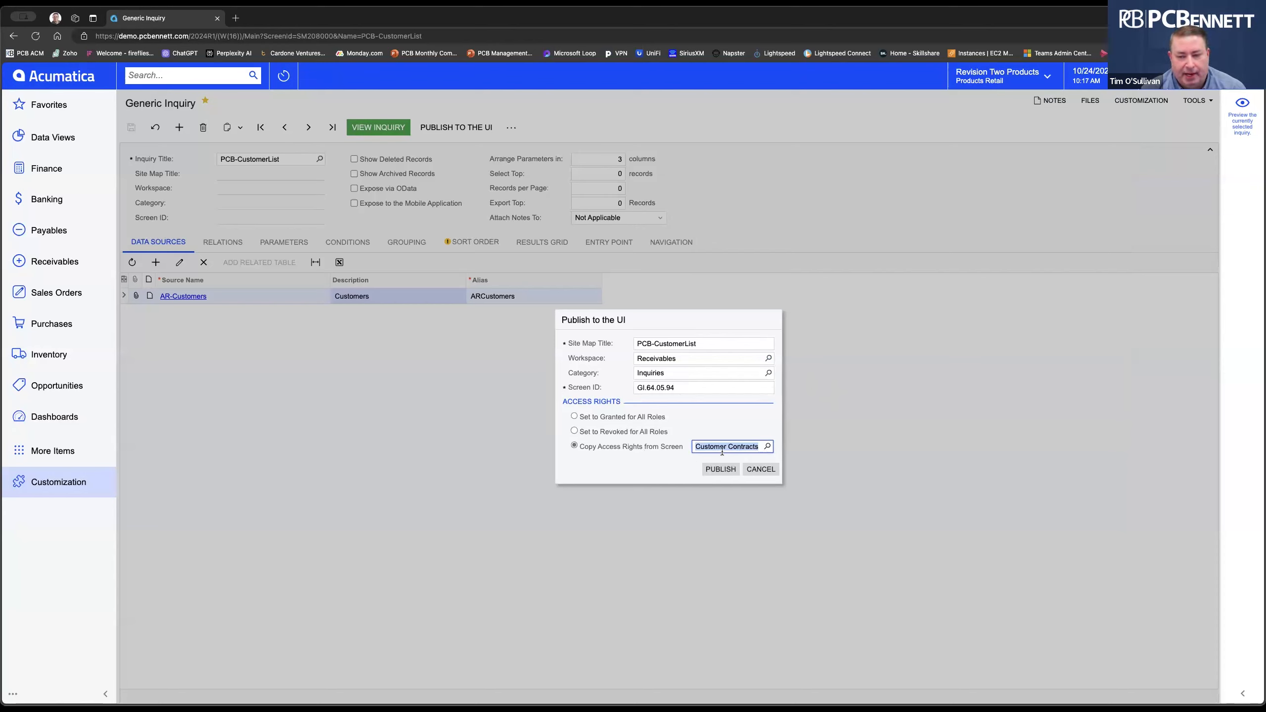
{"action": "left_click", "coordinate": [722, 472]}
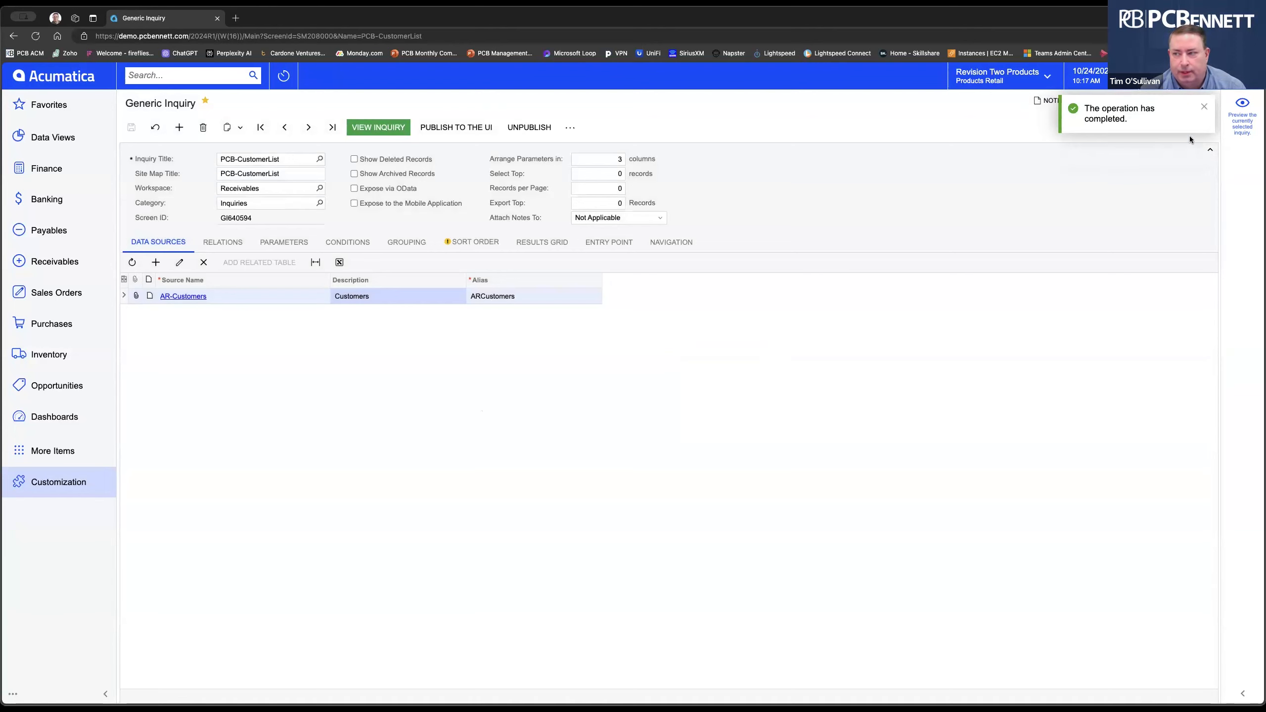
Duplicate the browser tab and open PCB-CustomerList from Receivables > Inquiries to confirm it's listed.
{"action": "left_click", "coordinate": [1204, 107]}
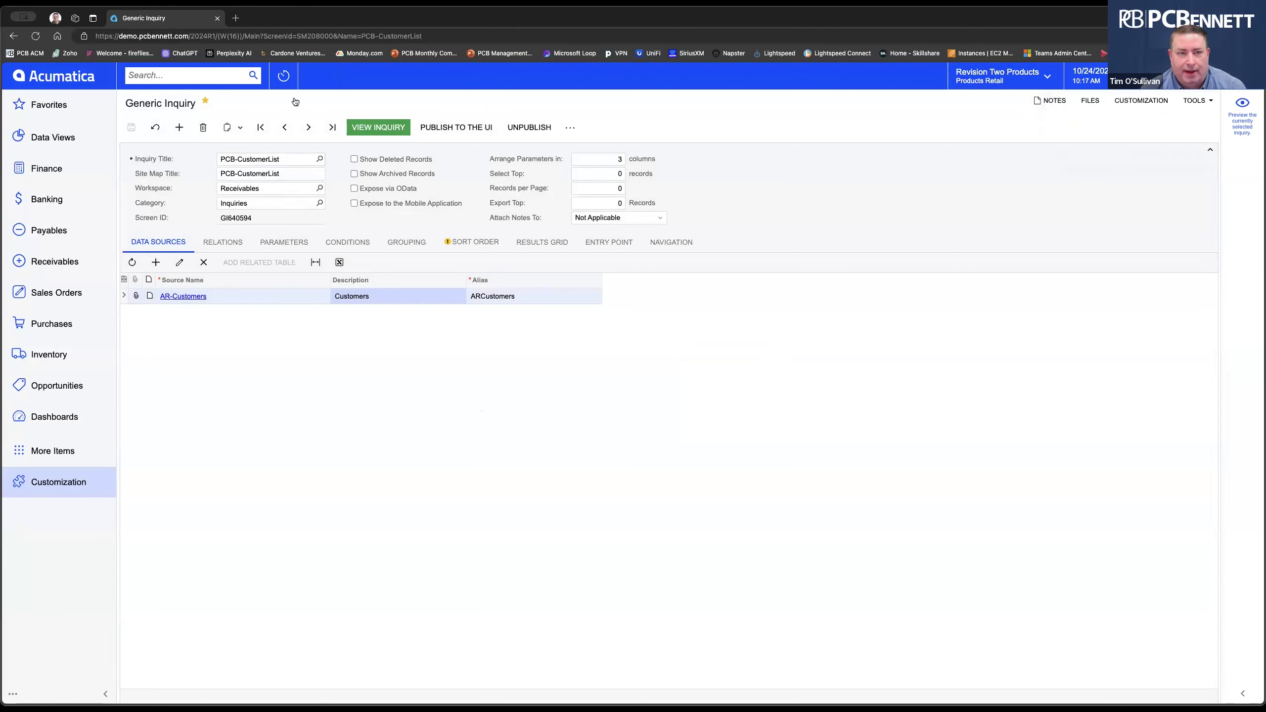
{"action": "right_click", "coordinate": [169, 23]}
{"action": "left_click", "coordinate": [181, 83]}
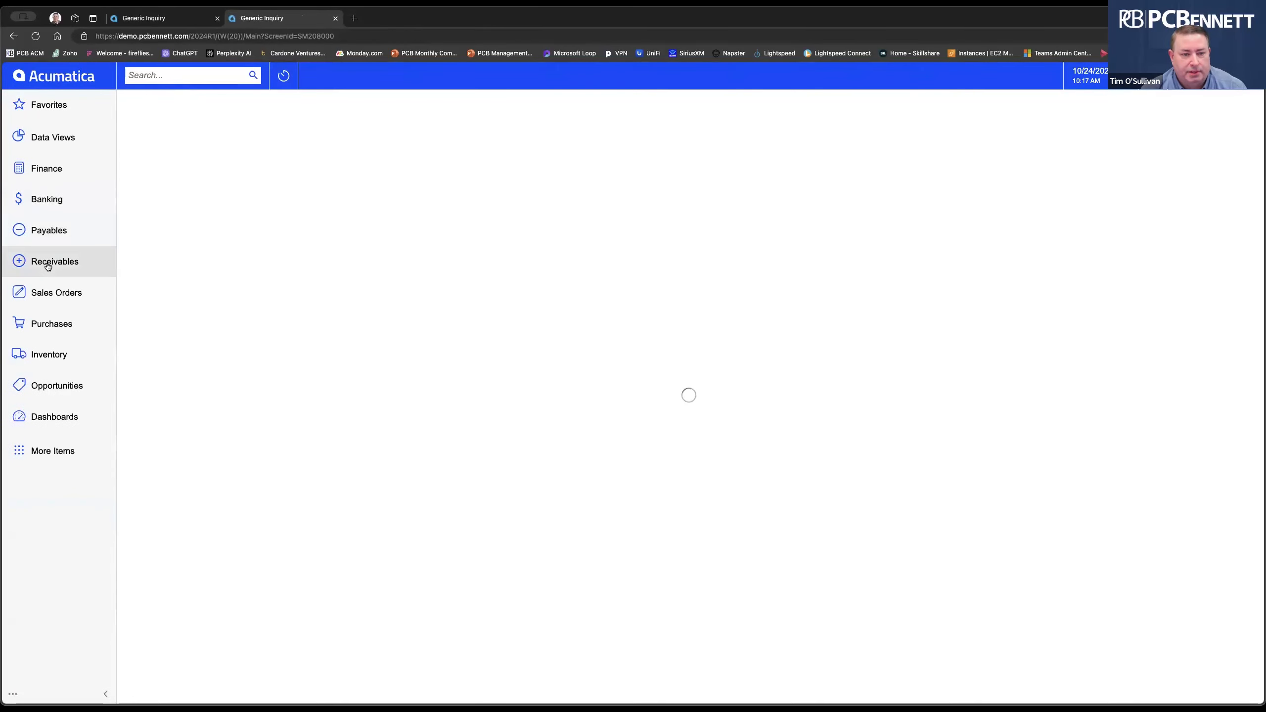
{"action": "left_click", "coordinate": [48, 264]}
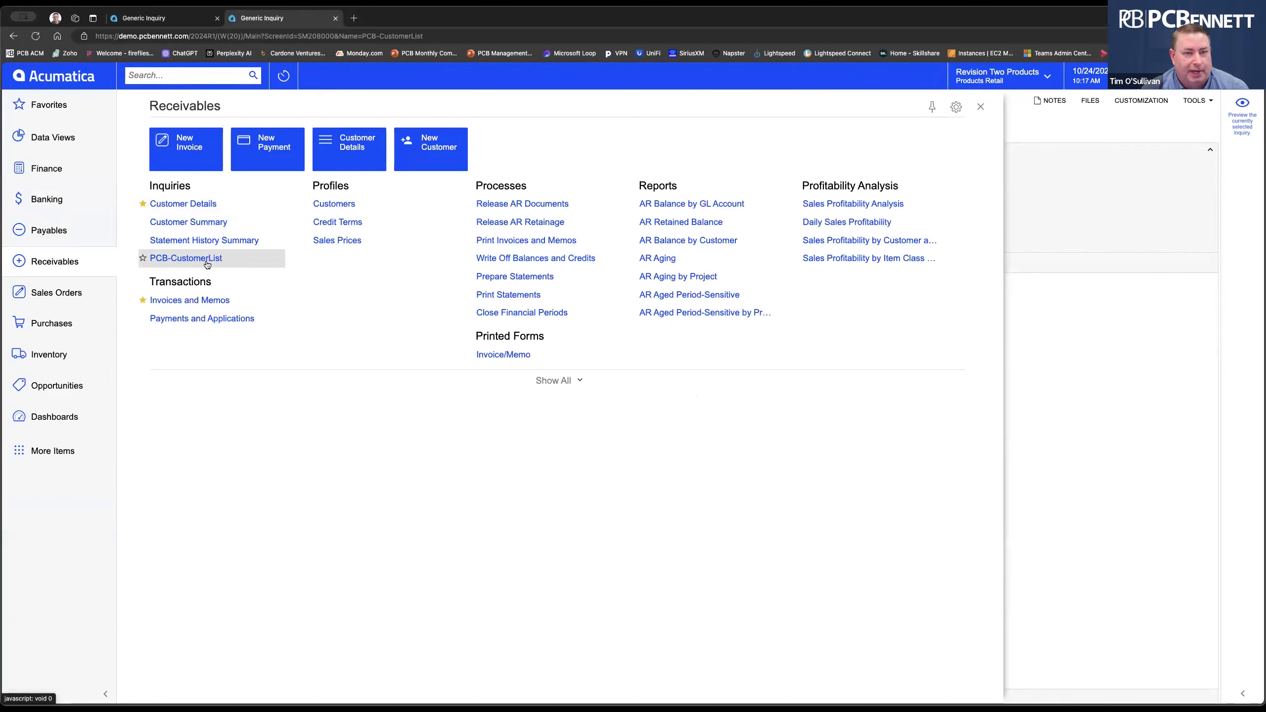
{"action": "left_click", "coordinate": [208, 264]}
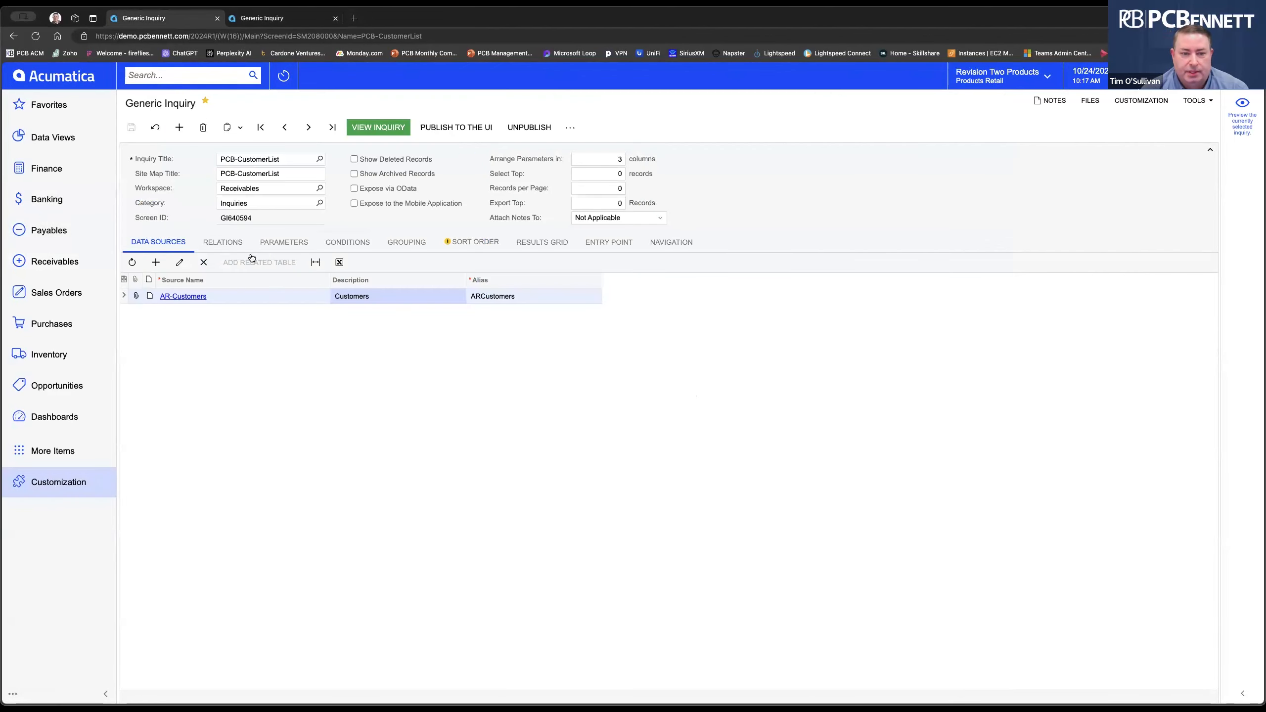
On the Results Grid, try adding a field row, then delete it, keeping the 14 ARCustomers fields.
{"action": "left_click", "coordinate": [531, 243]}
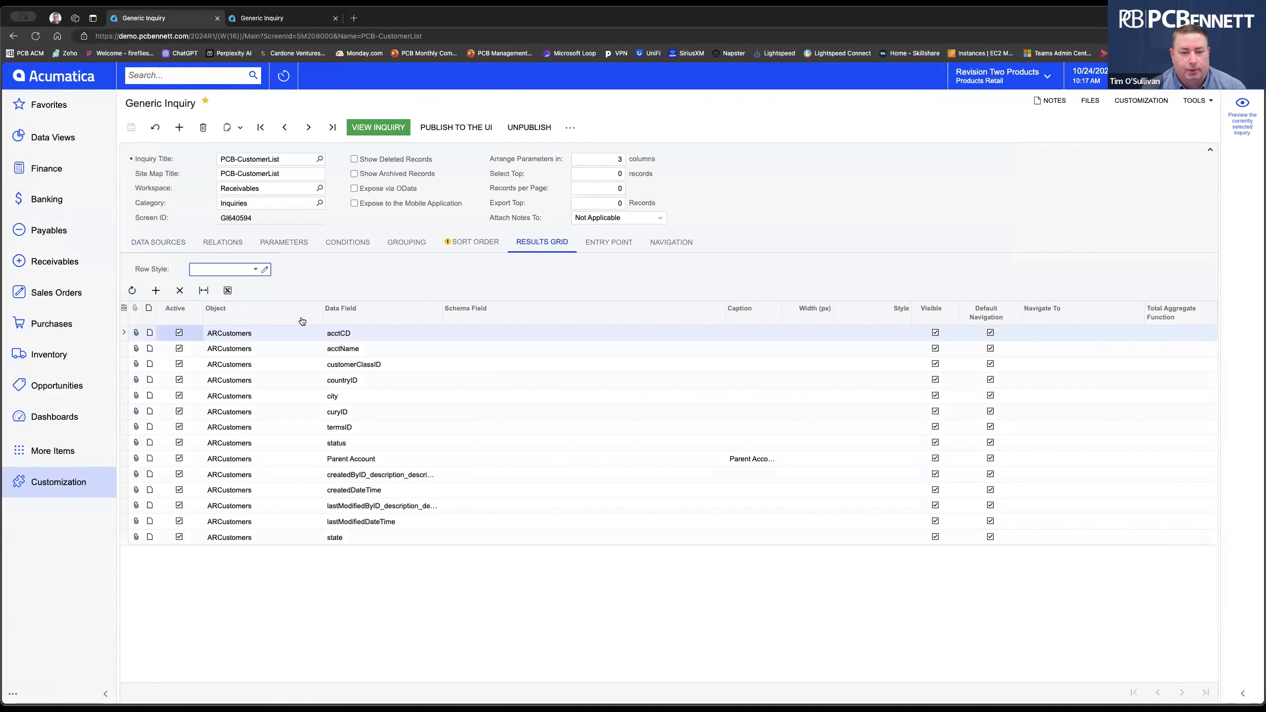
{"action": "left_click", "coordinate": [155, 290]}
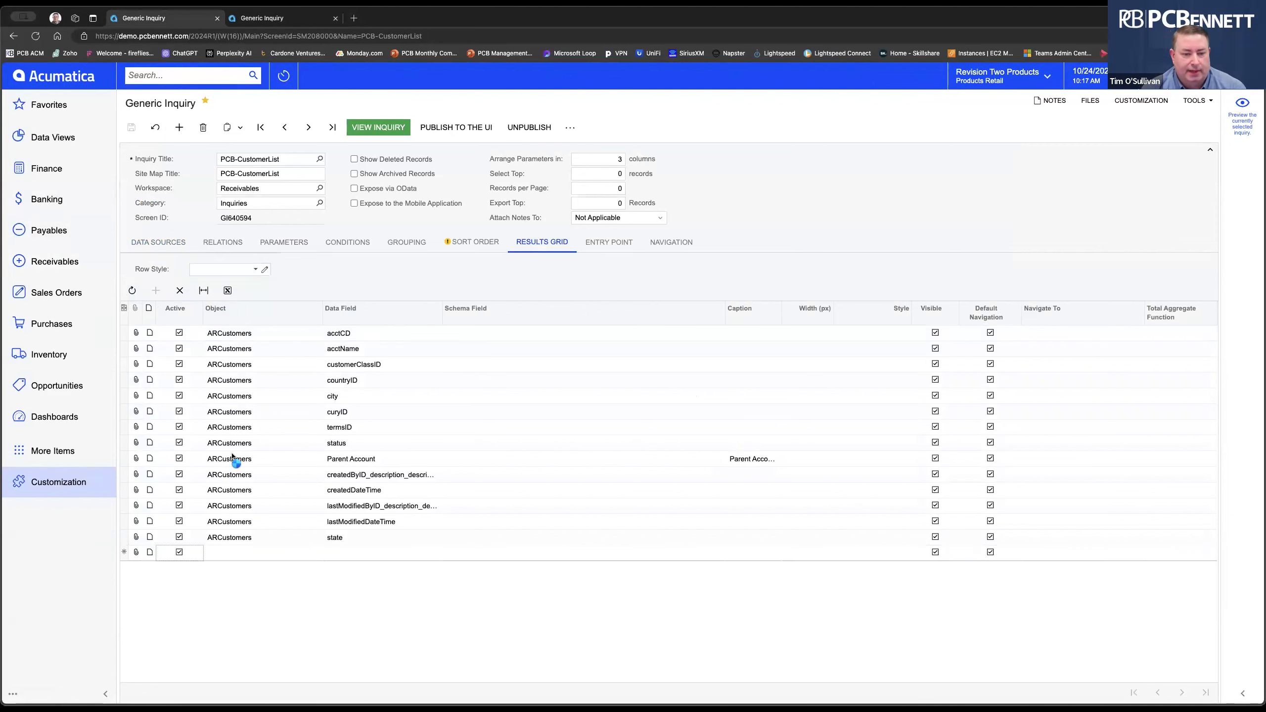
{"action": "left_click", "coordinate": [251, 554]}
{"action": "left_click", "coordinate": [323, 554]}
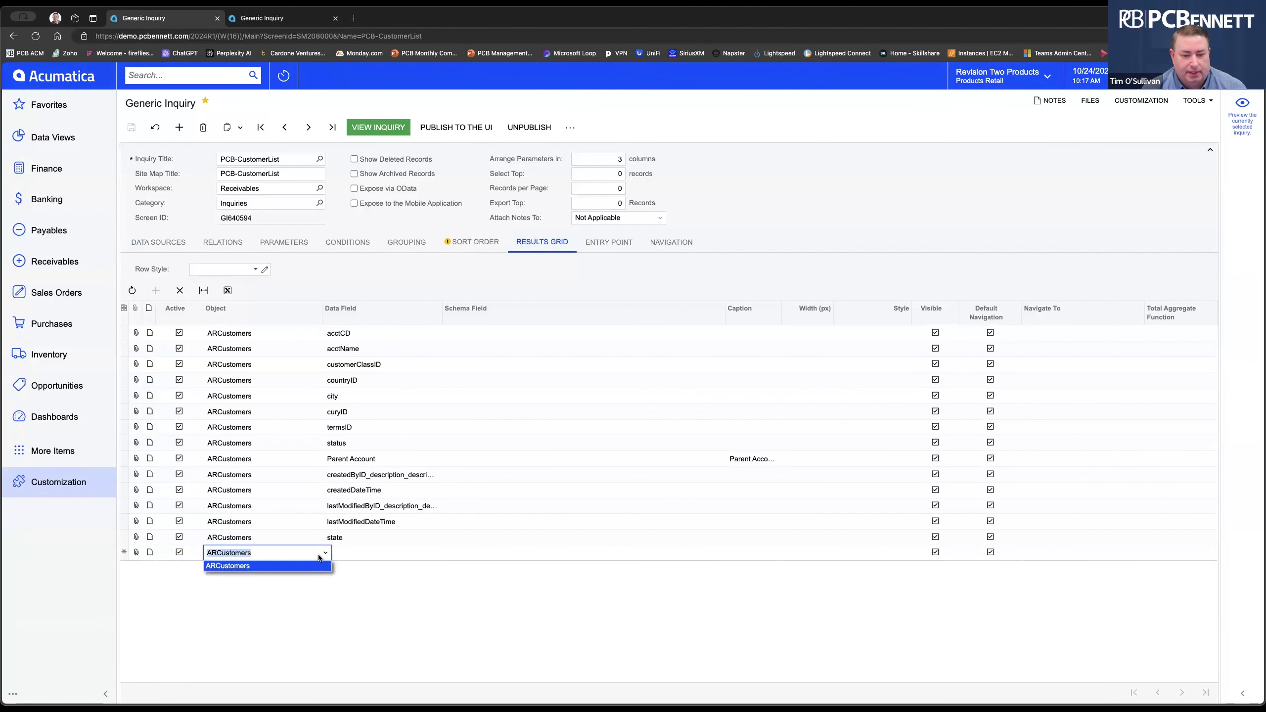
{"action": "left_click", "coordinate": [360, 553]}
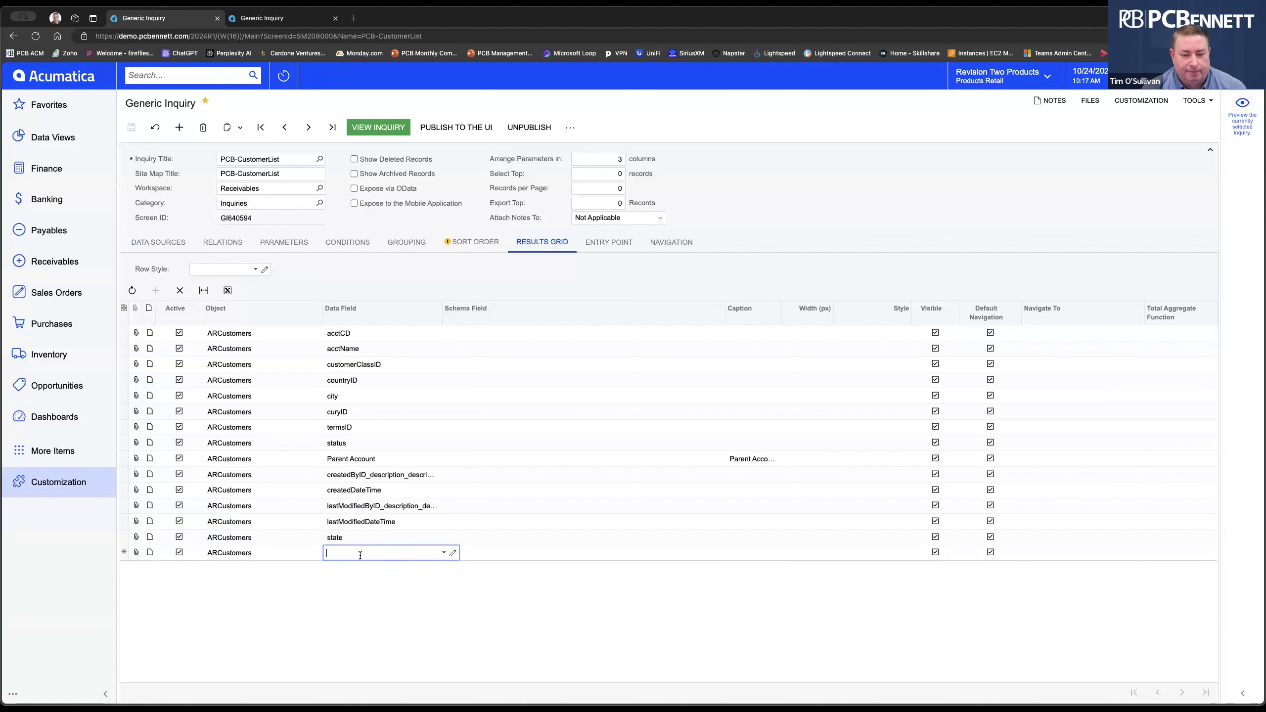
{"action": "left_click", "coordinate": [443, 553]}
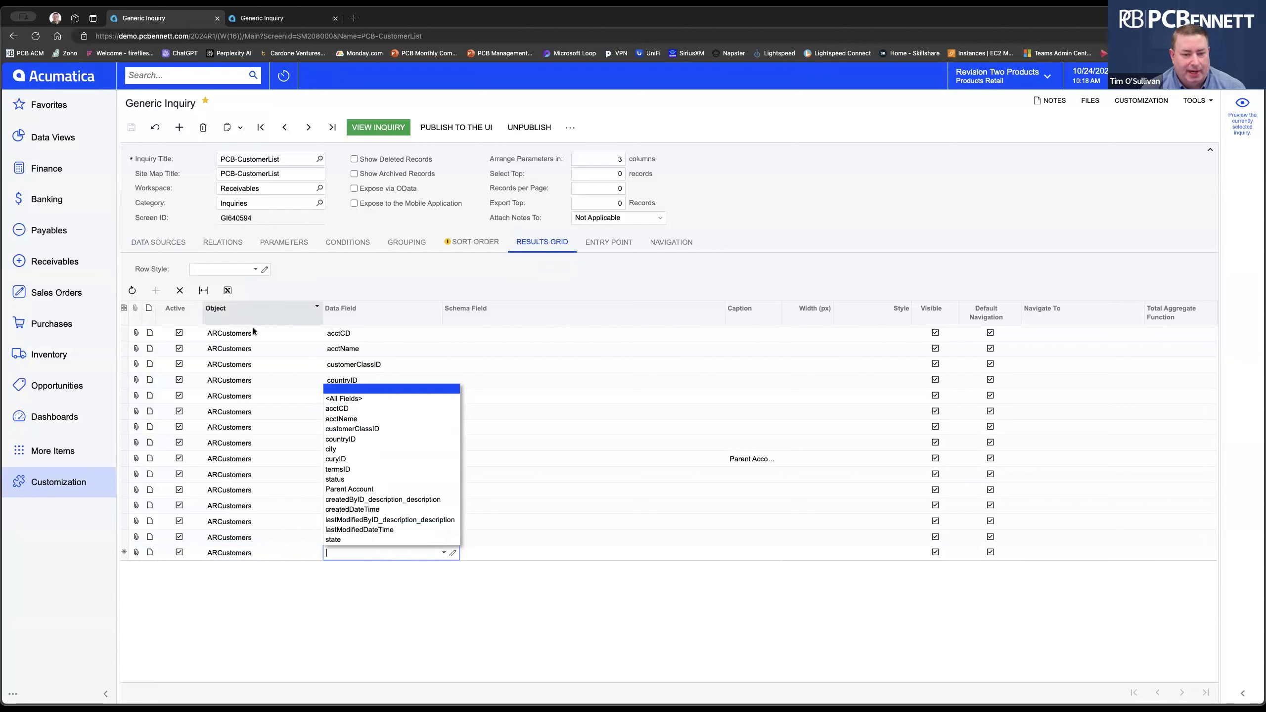
{"action": "left_click", "coordinate": [285, 615]}
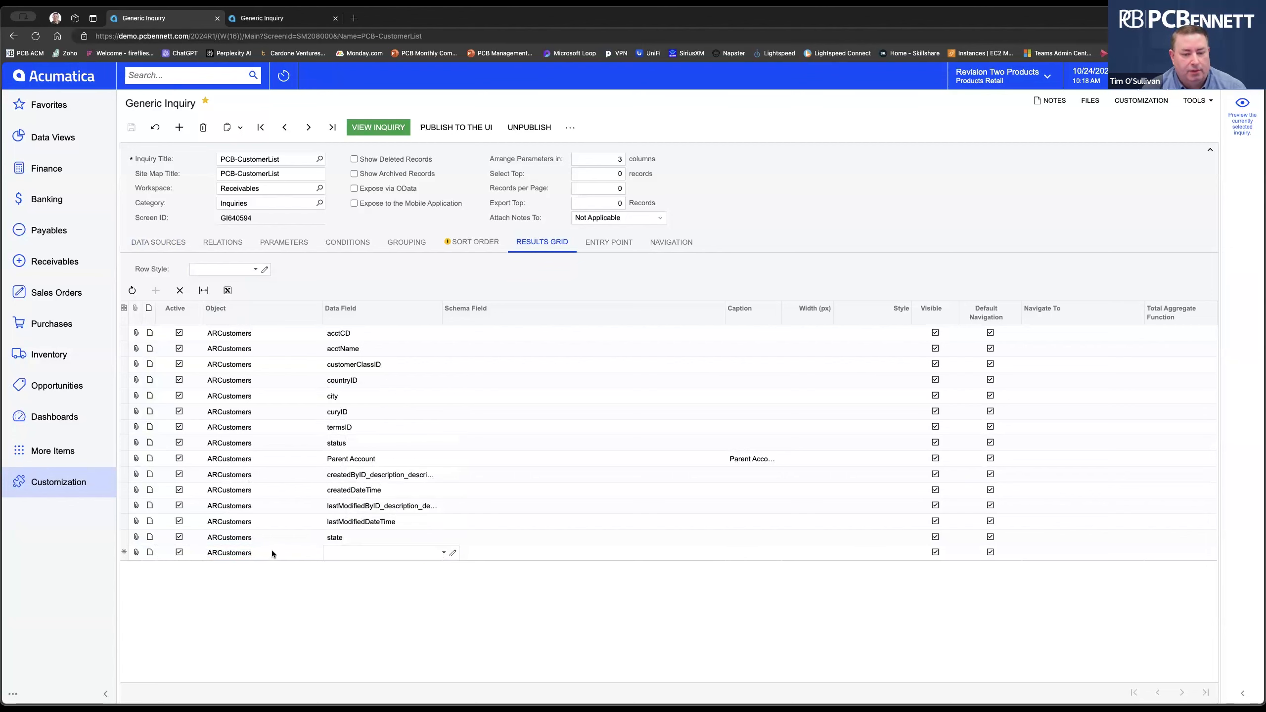
{"action": "left_click", "coordinate": [271, 550]}
{"action": "left_click", "coordinate": [179, 295]}
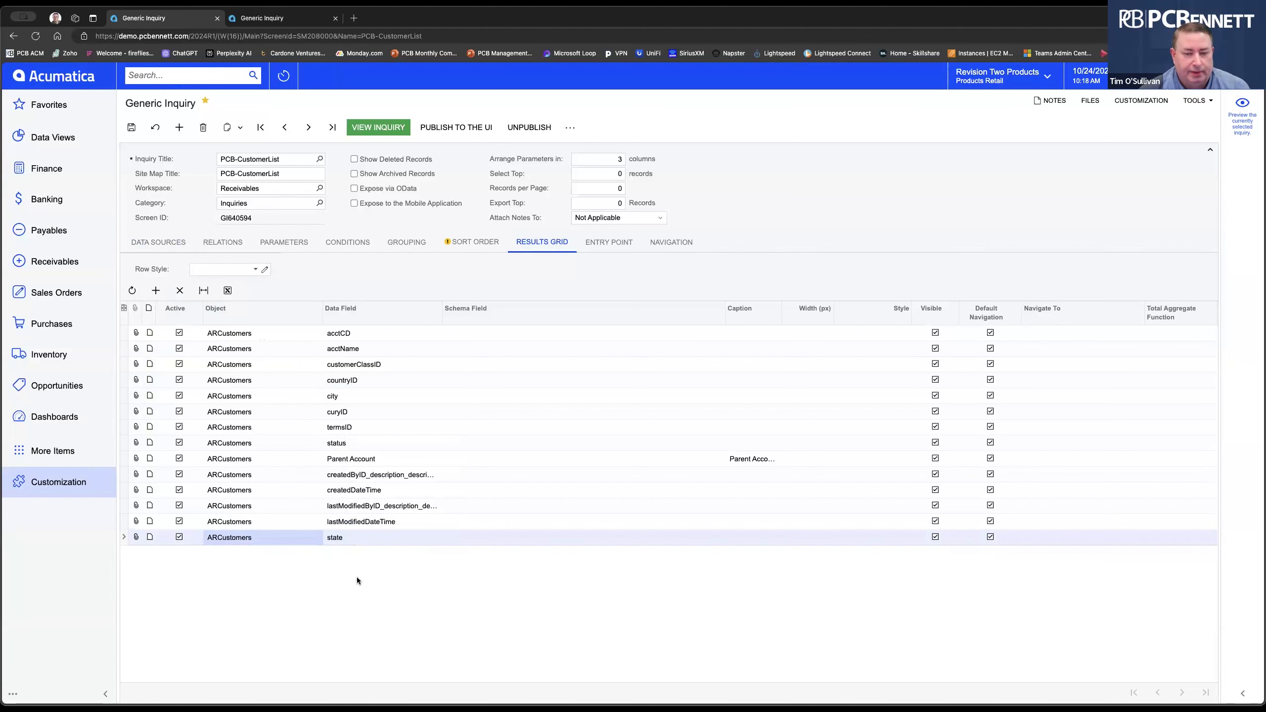
{"action": "left_click", "coordinate": [271, 333]}
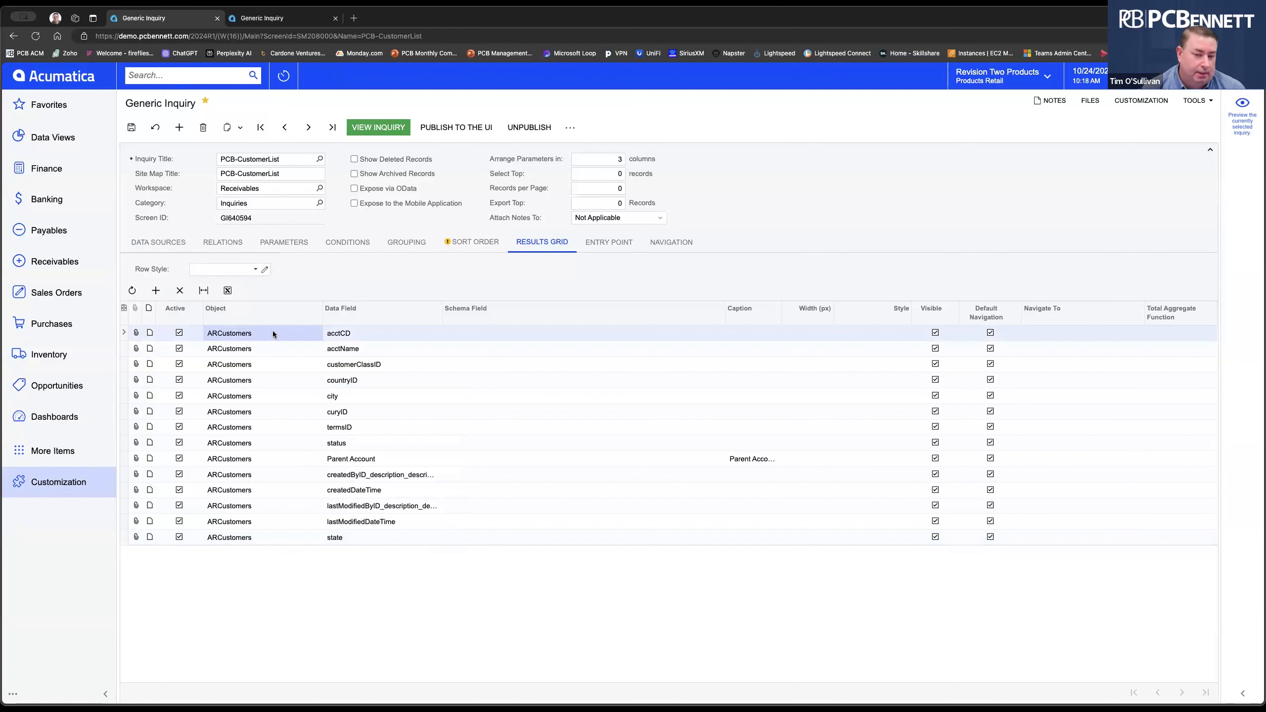
{"action": "left_click", "coordinate": [180, 381]}
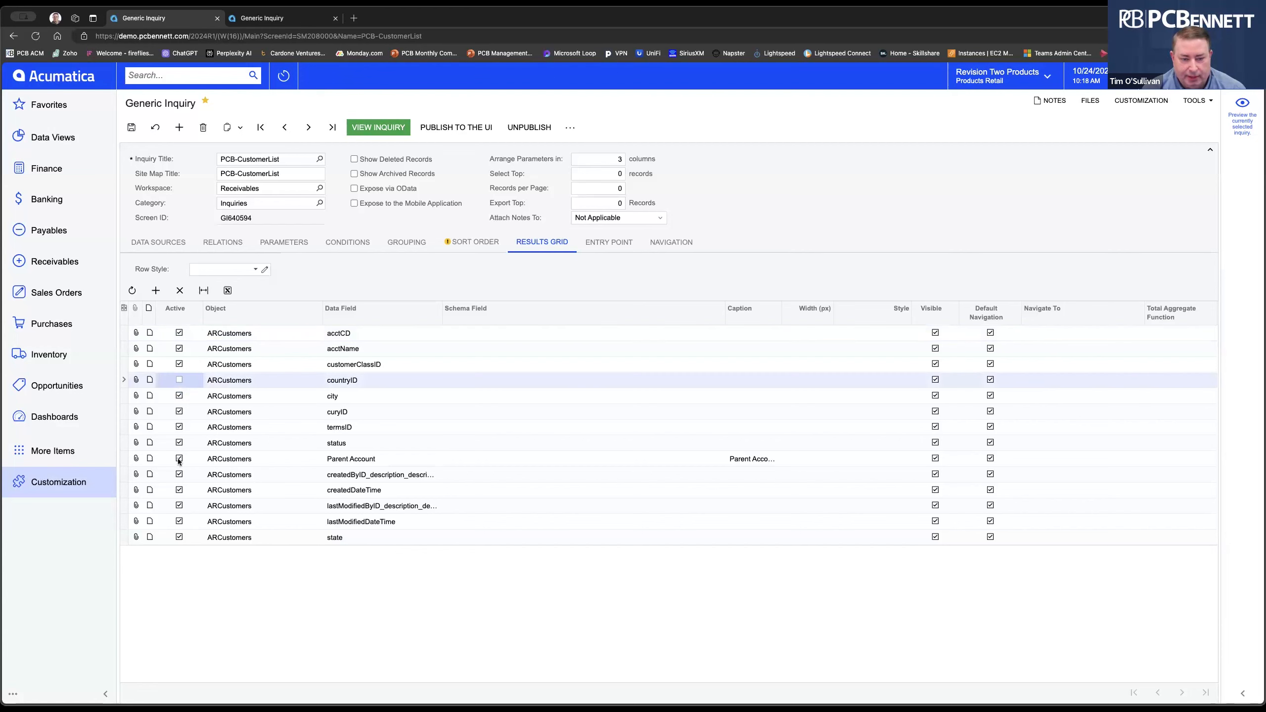
{"action": "left_click", "coordinate": [179, 460]}
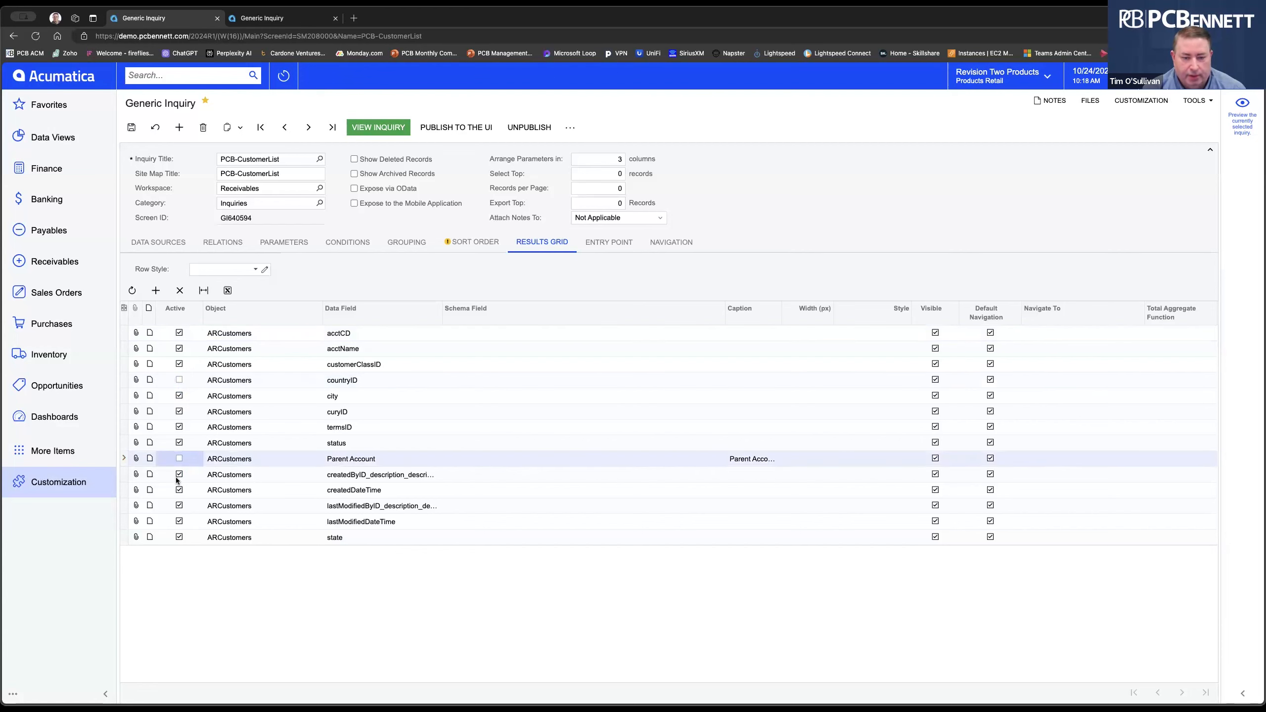
{"action": "left_click", "coordinate": [179, 475]}
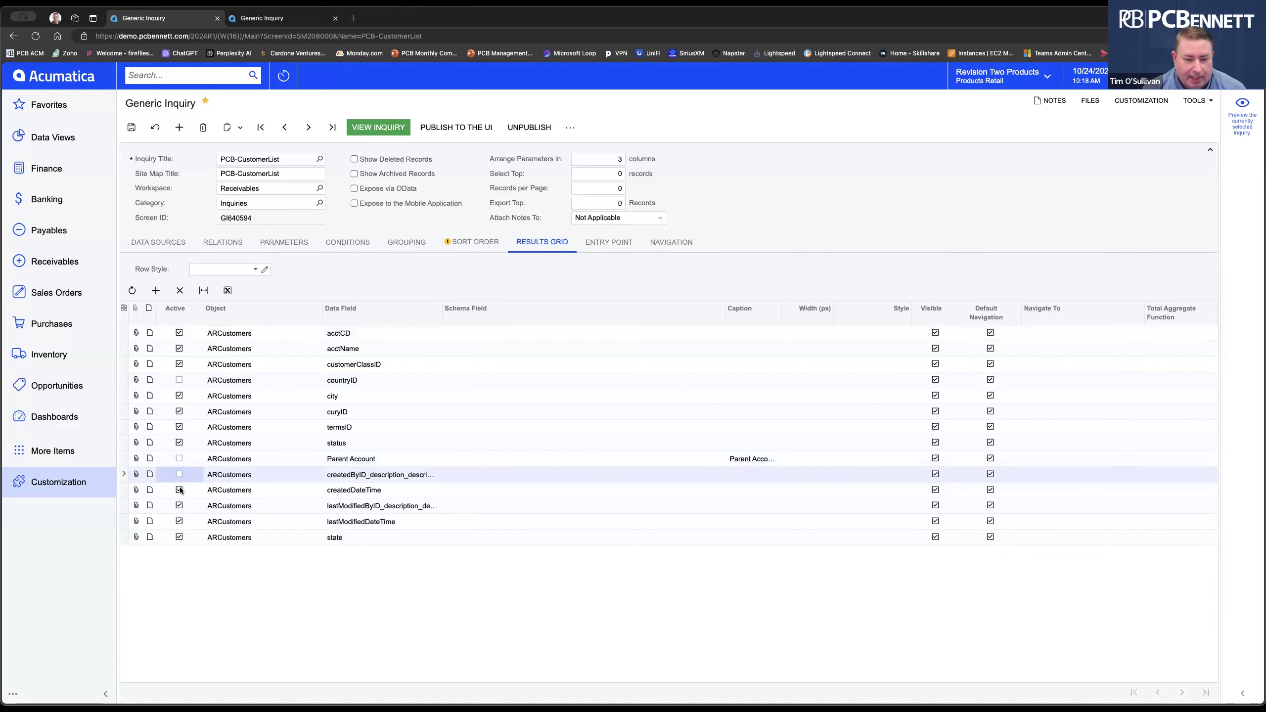
{"action": "left_click", "coordinate": [179, 491]}
{"action": "left_click", "coordinate": [179, 490]}
{"action": "left_click", "coordinate": [180, 474]}
{"action": "left_click", "coordinate": [179, 459]}
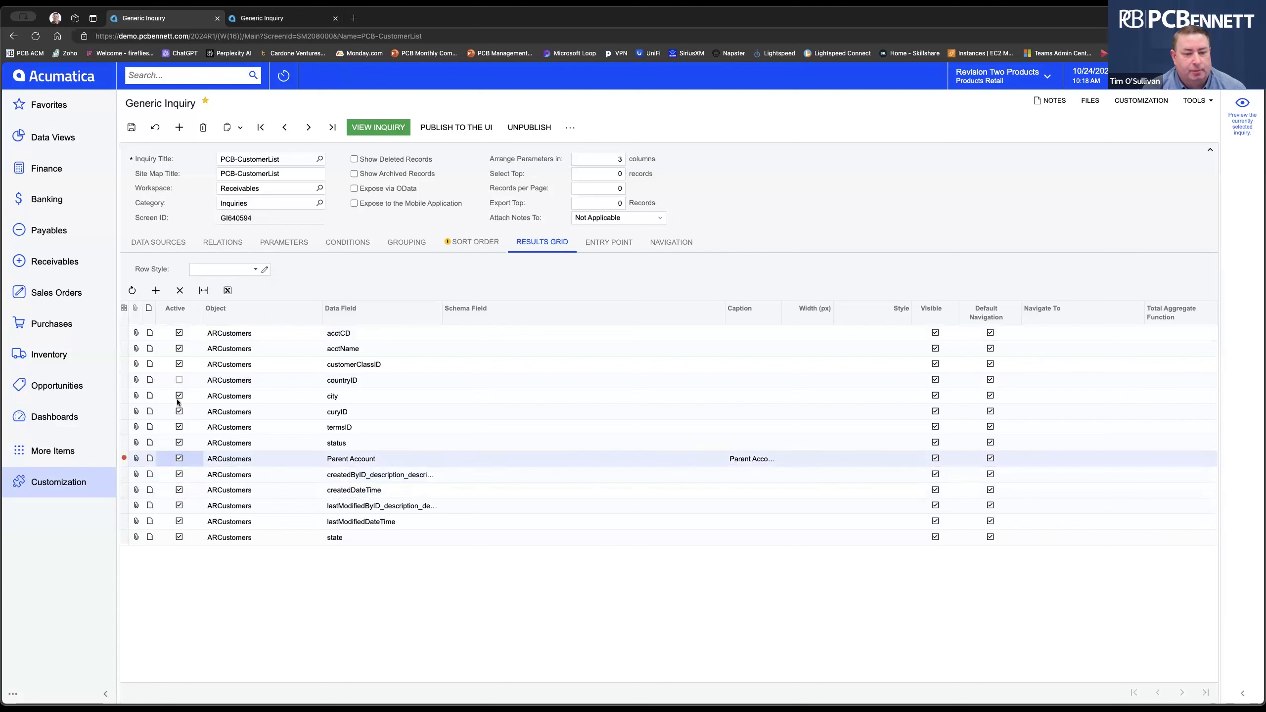
{"action": "left_click", "coordinate": [179, 380]}
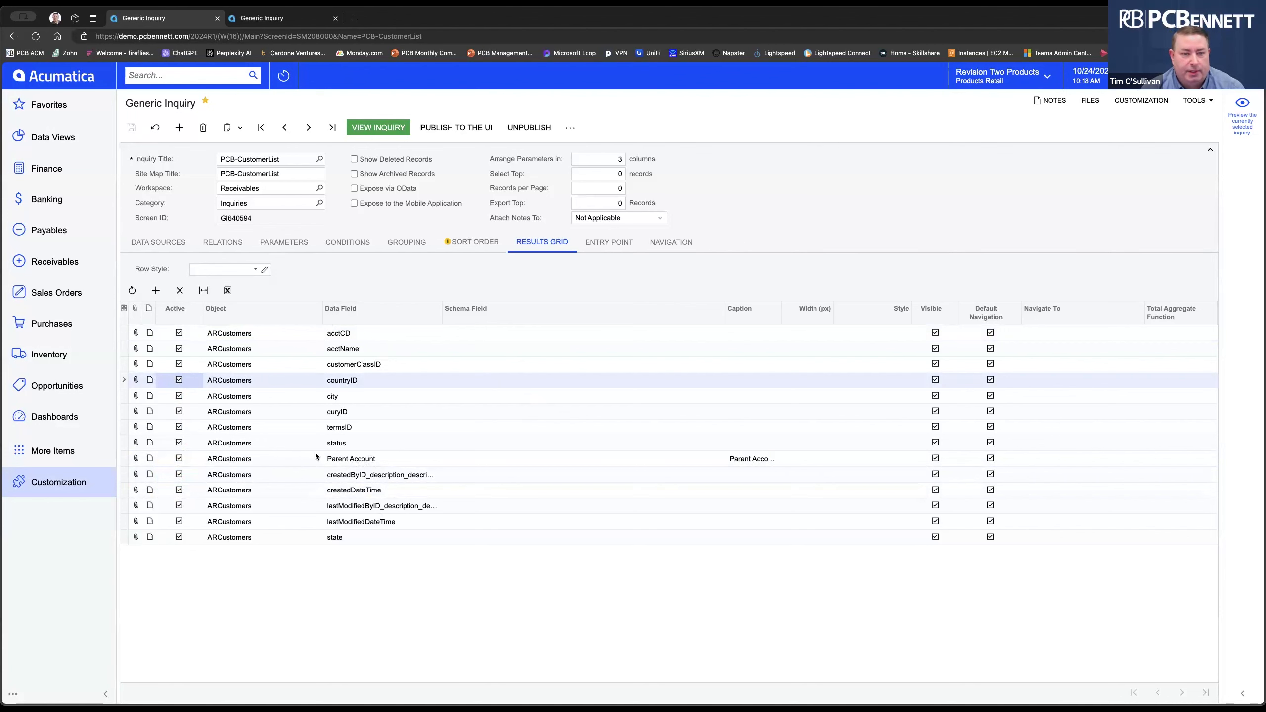
Run the inquiry and sort its 126 customers by Customer ID.
{"action": "left_click", "coordinate": [380, 129]}
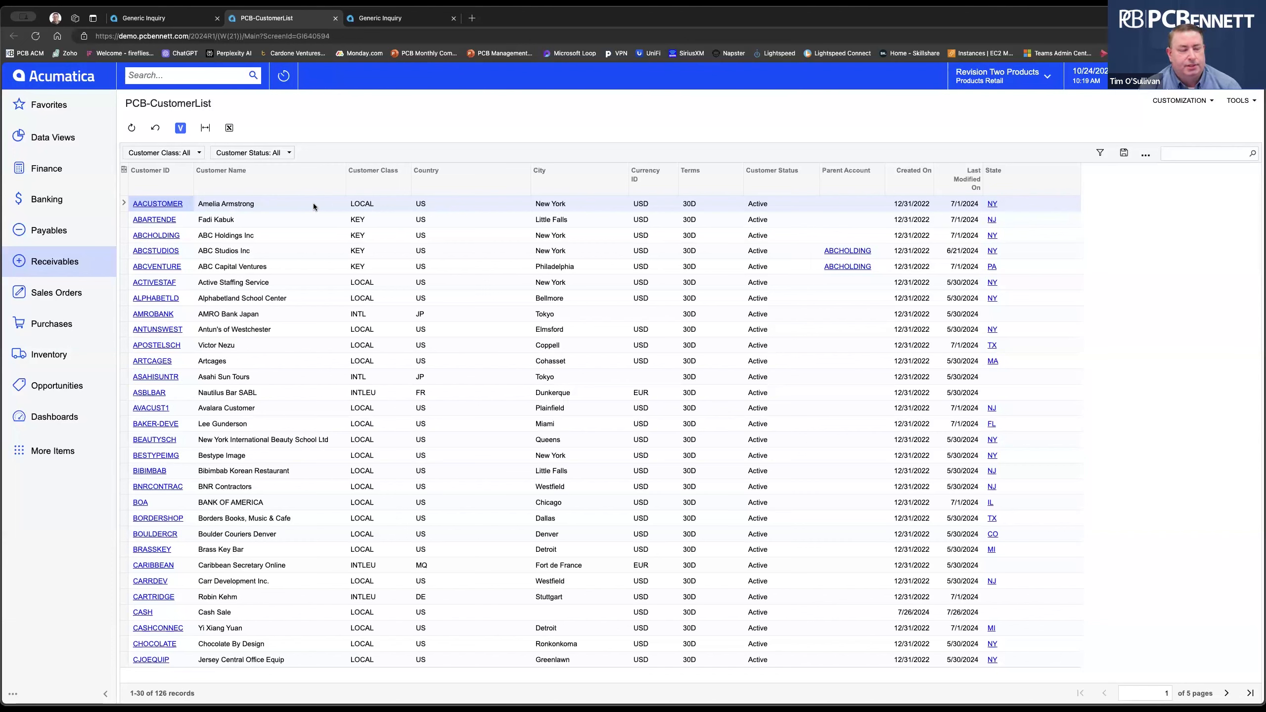
{"action": "left_click", "coordinate": [148, 172]}
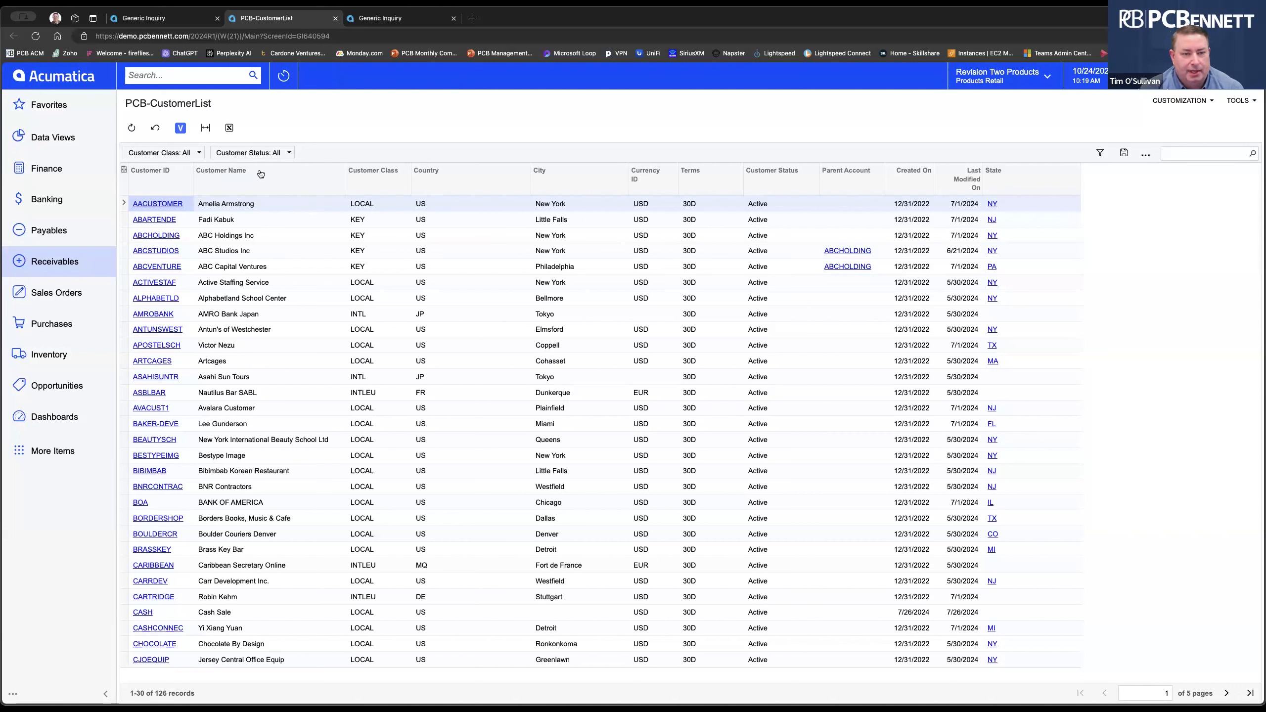
In Column Configuration, move State up until it sits just below City, and apply.
{"action": "left_click", "coordinate": [124, 173]}
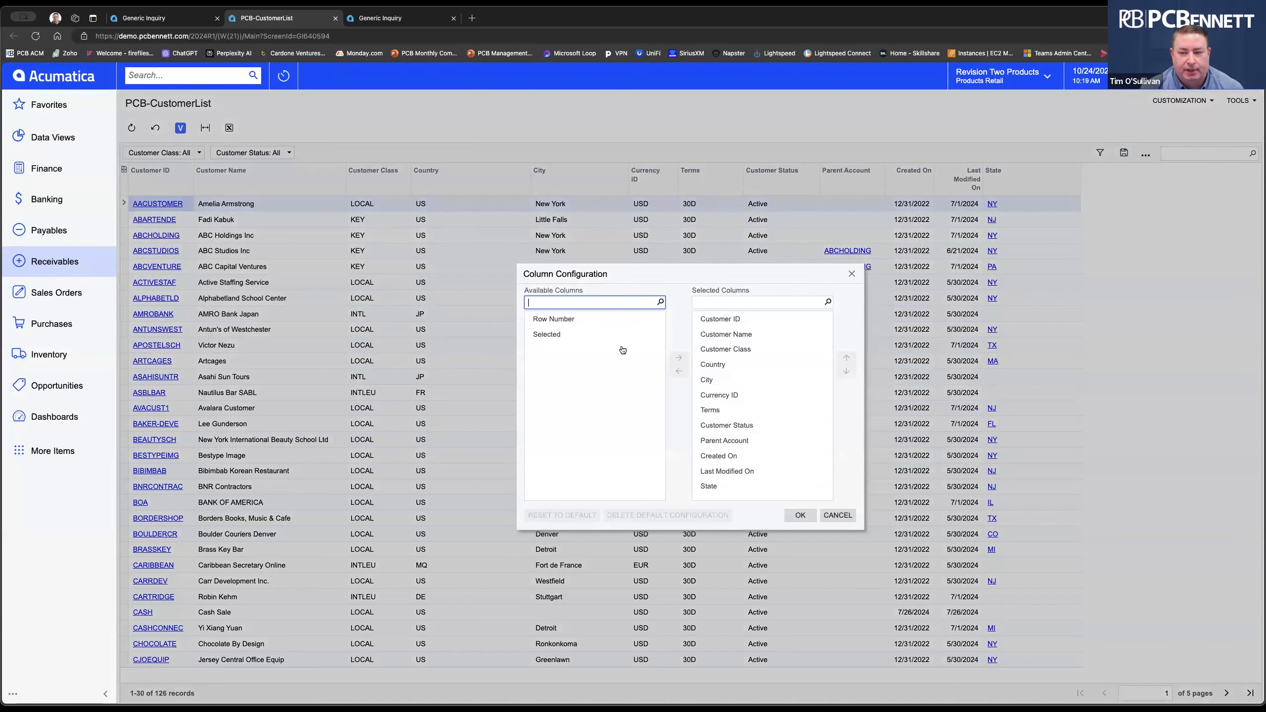
{"action": "left_click", "coordinate": [712, 364]}
{"action": "left_click", "coordinate": [758, 473]}
{"action": "left_click", "coordinate": [757, 486]}
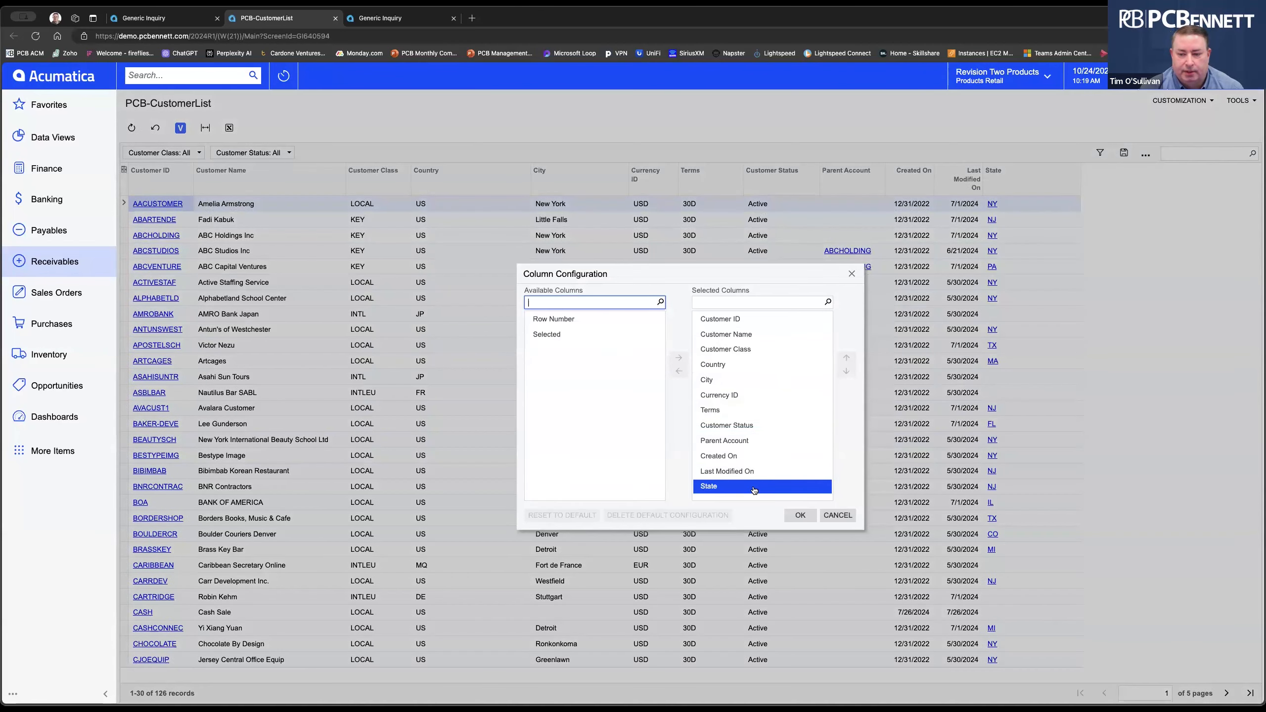
{"action": "left_click", "coordinate": [849, 360]}
{"action": "left_click", "coordinate": [847, 358]}
{"action": "left_click", "coordinate": [847, 358]}
{"action": "left_click", "coordinate": [846, 358]}
{"action": "left_click", "coordinate": [846, 358]}
{"action": "left_click", "coordinate": [847, 358]}
{"action": "left_click", "coordinate": [760, 440]}
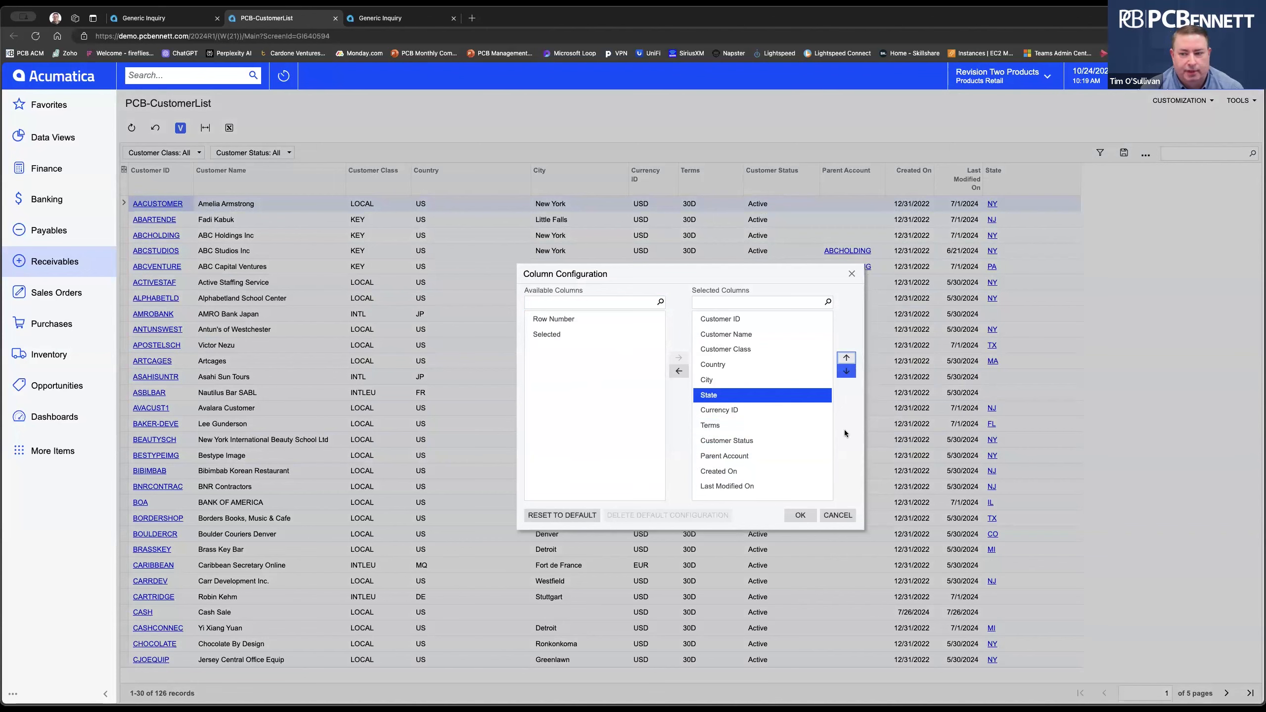
{"action": "left_click", "coordinate": [799, 516]}
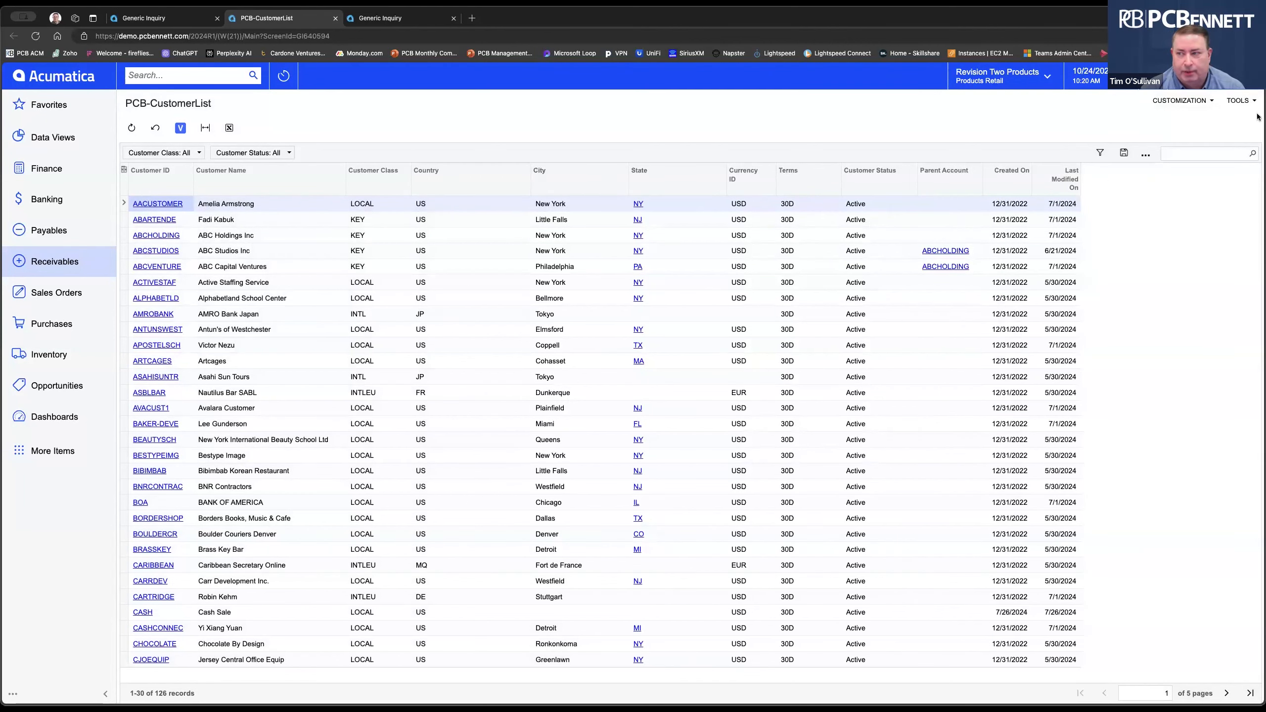
In the inquiry definition, drag the state field below city, save, and view the results again.
{"action": "left_click", "coordinate": [1194, 101]}
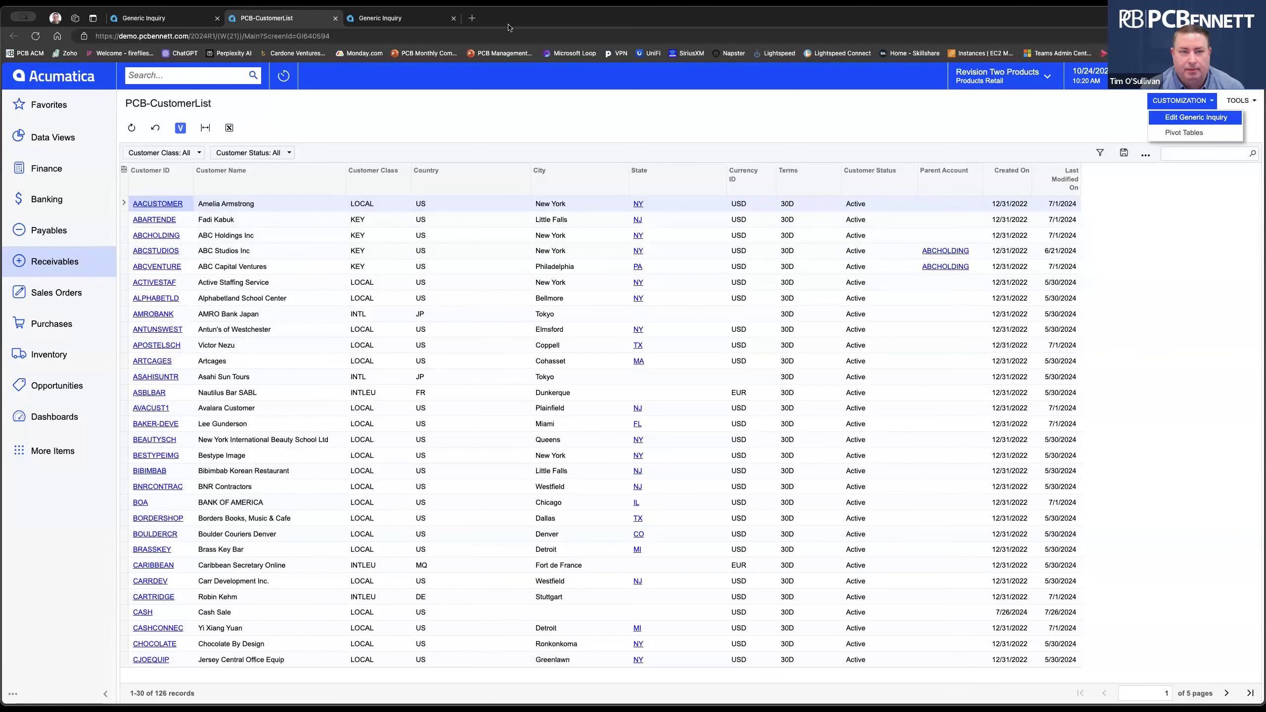
{"action": "left_click", "coordinate": [145, 19]}
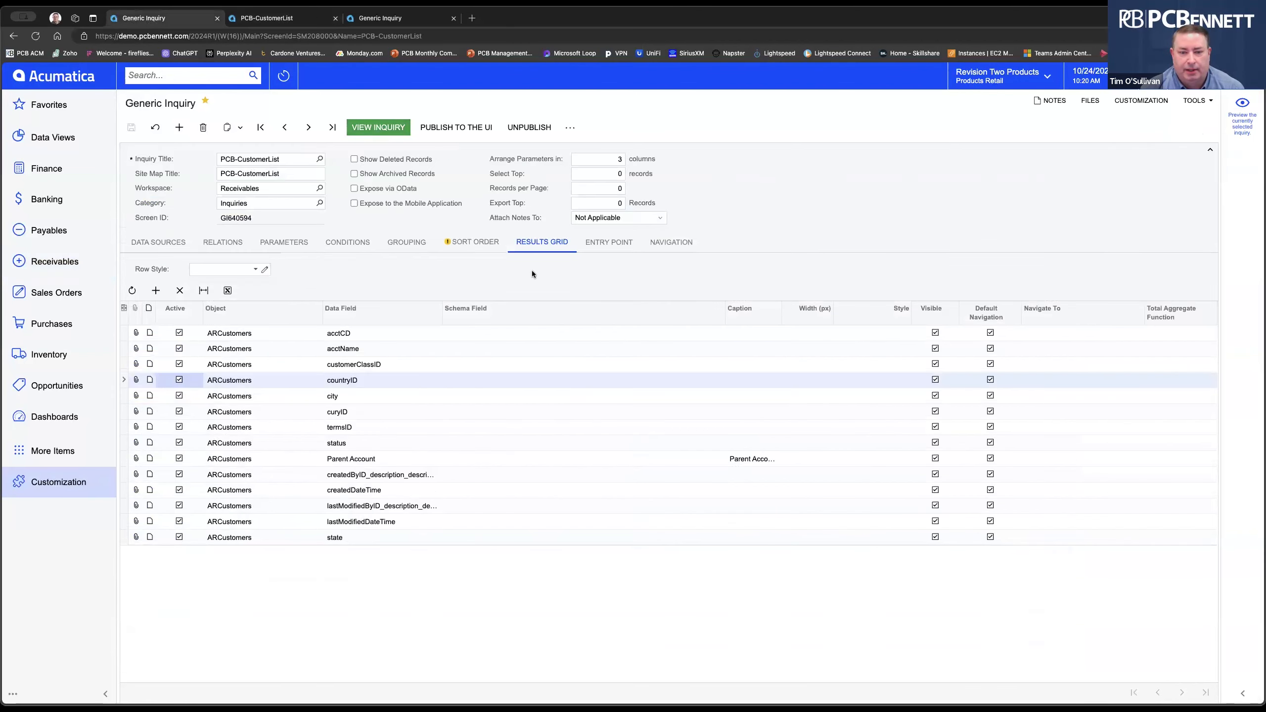
{"action": "left_click_drag", "start_coordinate": [257, 535], "coordinate": [281, 408]}
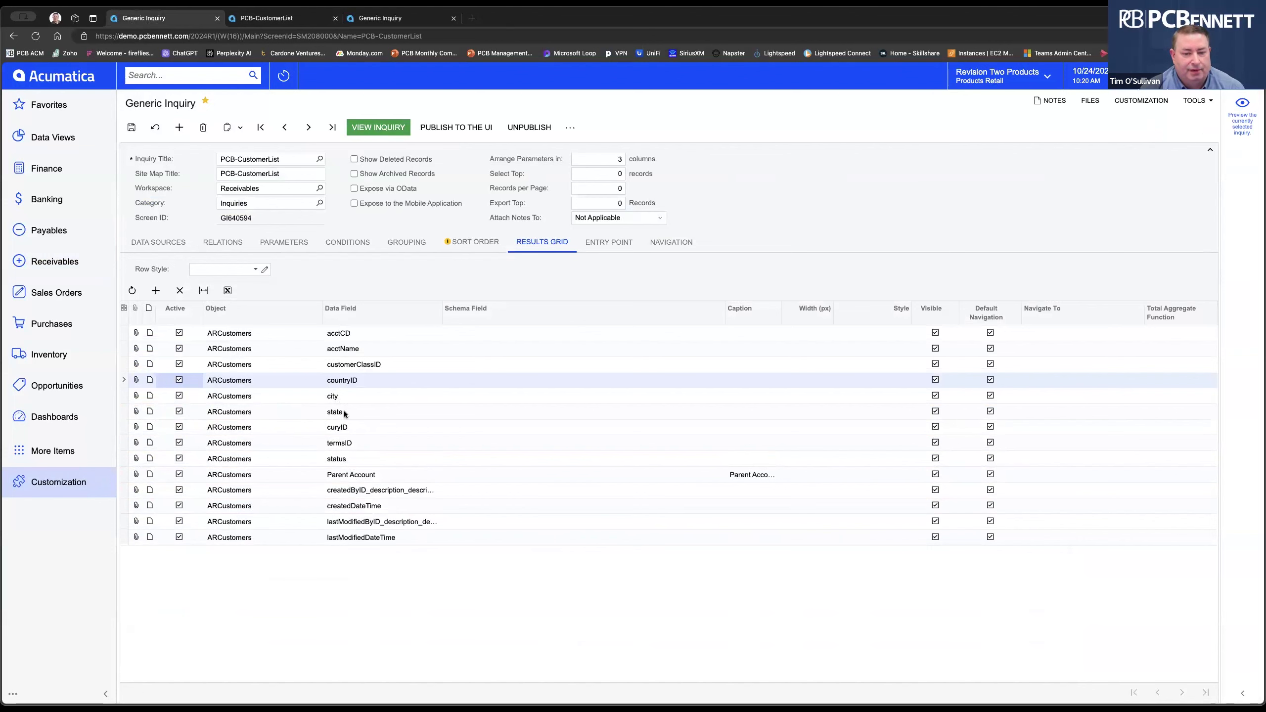
{"action": "mouse_move", "coordinate": [289, 409]}
{"action": "left_mouse_down"}
{"action": "mouse_move", "coordinate": [281, 518]}
{"action": "mouse_move", "coordinate": [294, 394]}
{"action": "mouse_move", "coordinate": [279, 489]}
{"action": "mouse_move", "coordinate": [291, 397]}
{"action": "mouse_move", "coordinate": [291, 421]}
{"action": "left_mouse_up"}
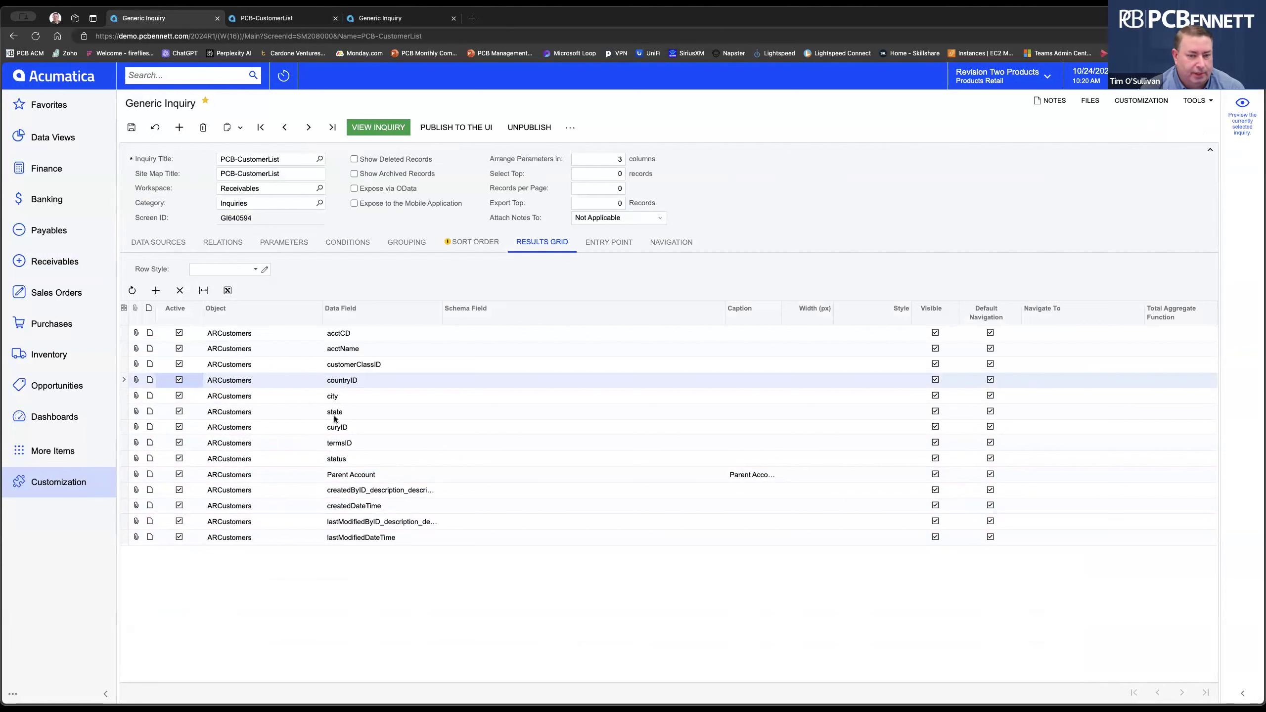
{"action": "left_click", "coordinate": [132, 129]}
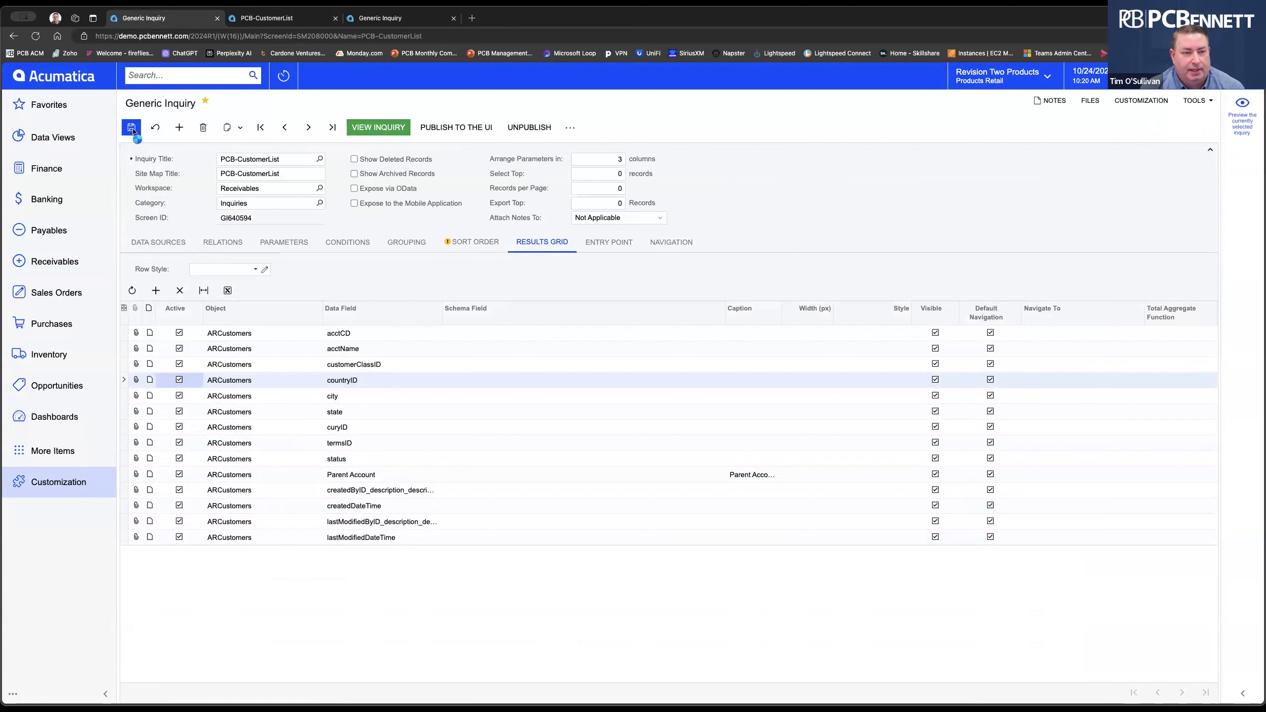
{"action": "left_click", "coordinate": [453, 18]}
{"action": "left_click", "coordinate": [375, 129]}
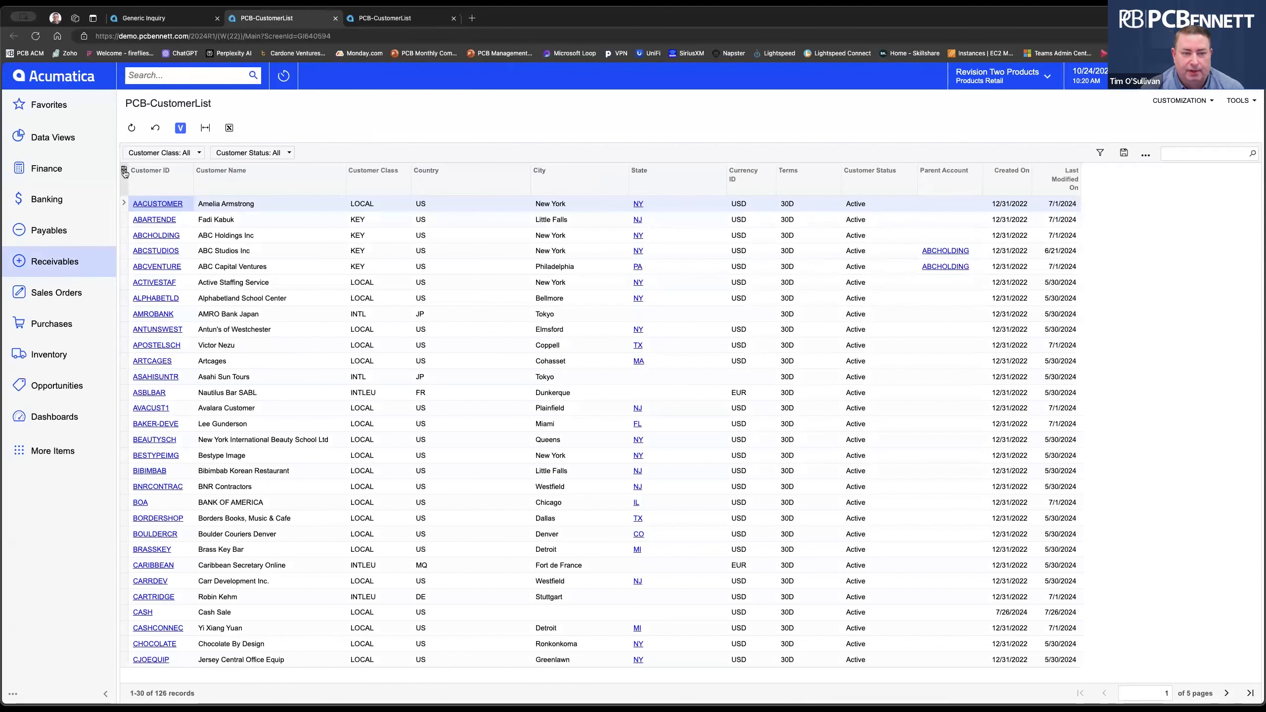
Drag the State column header, then the Country header, to the far right of the grid.
{"action": "left_click_drag", "start_coordinate": [646, 182], "coordinate": [1071, 184]}
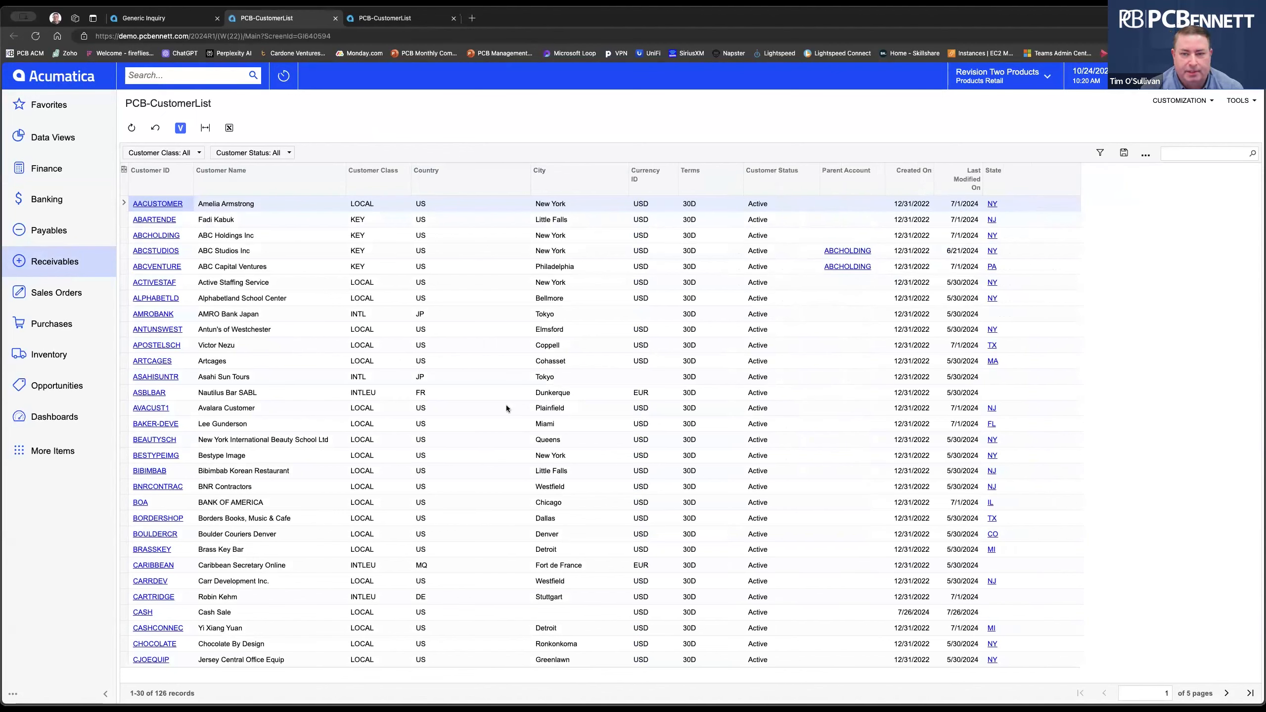
{"action": "left_click_drag", "start_coordinate": [481, 184], "coordinate": [1083, 174]}
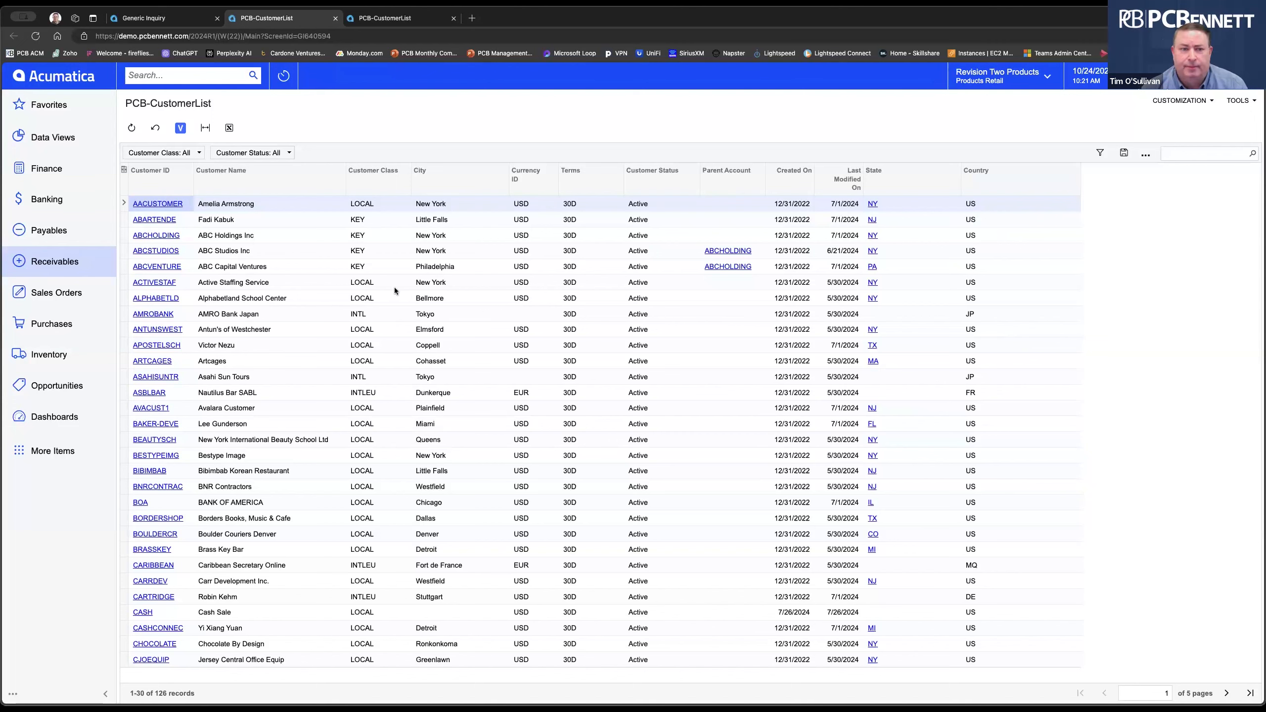
{"action": "left_click", "coordinate": [125, 173]}
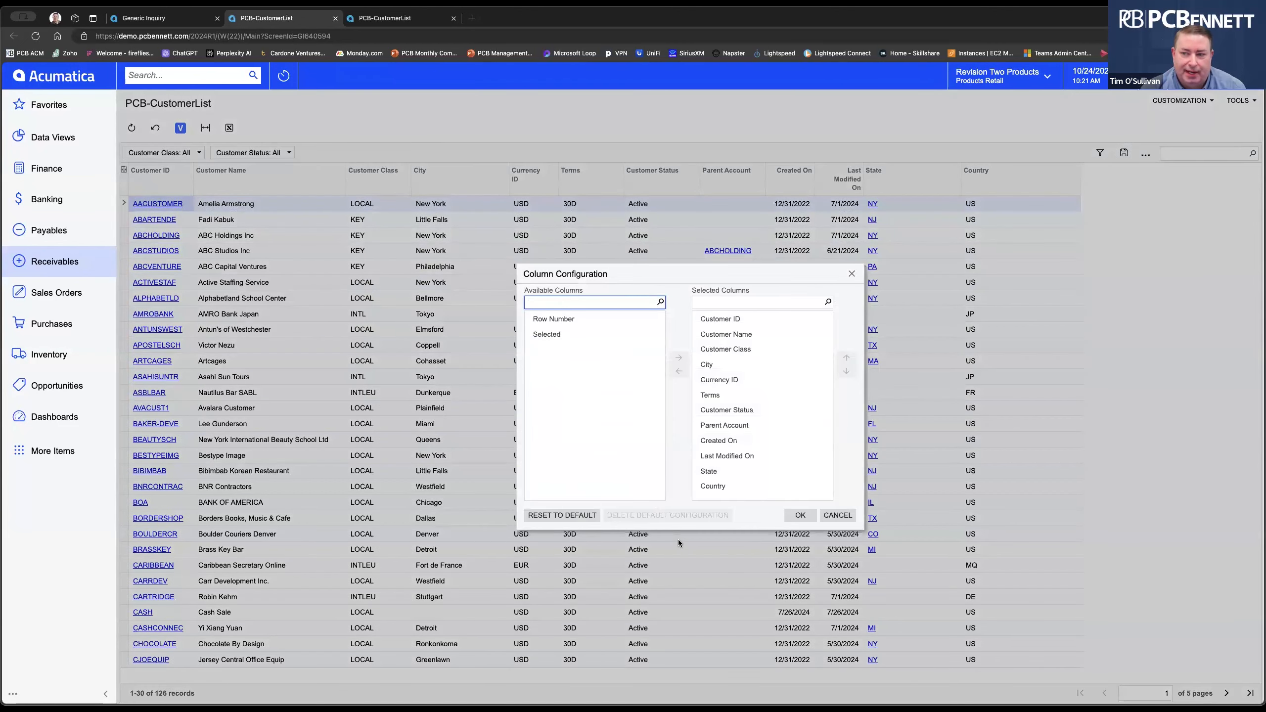
Reset the column configuration to its default order and apply it.
{"action": "left_click", "coordinate": [562, 519]}
{"action": "left_click", "coordinate": [800, 516]}
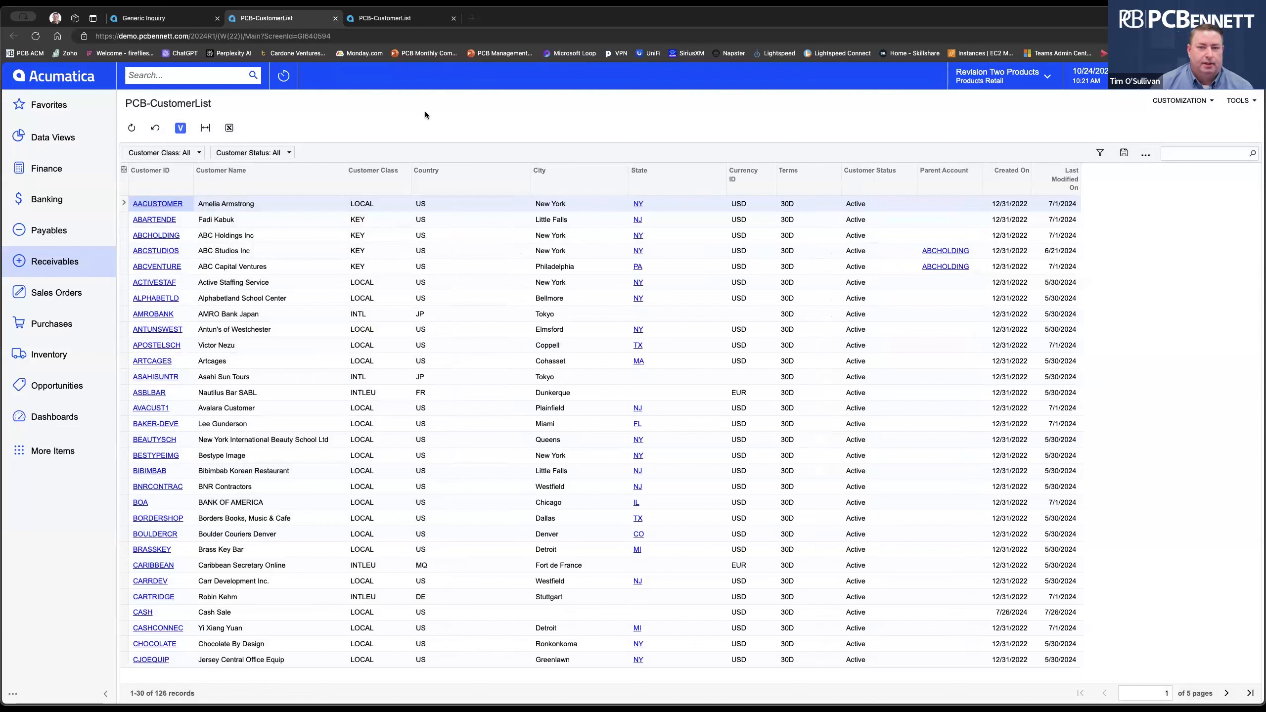
{"action": "right_click", "coordinate": [451, 204]}
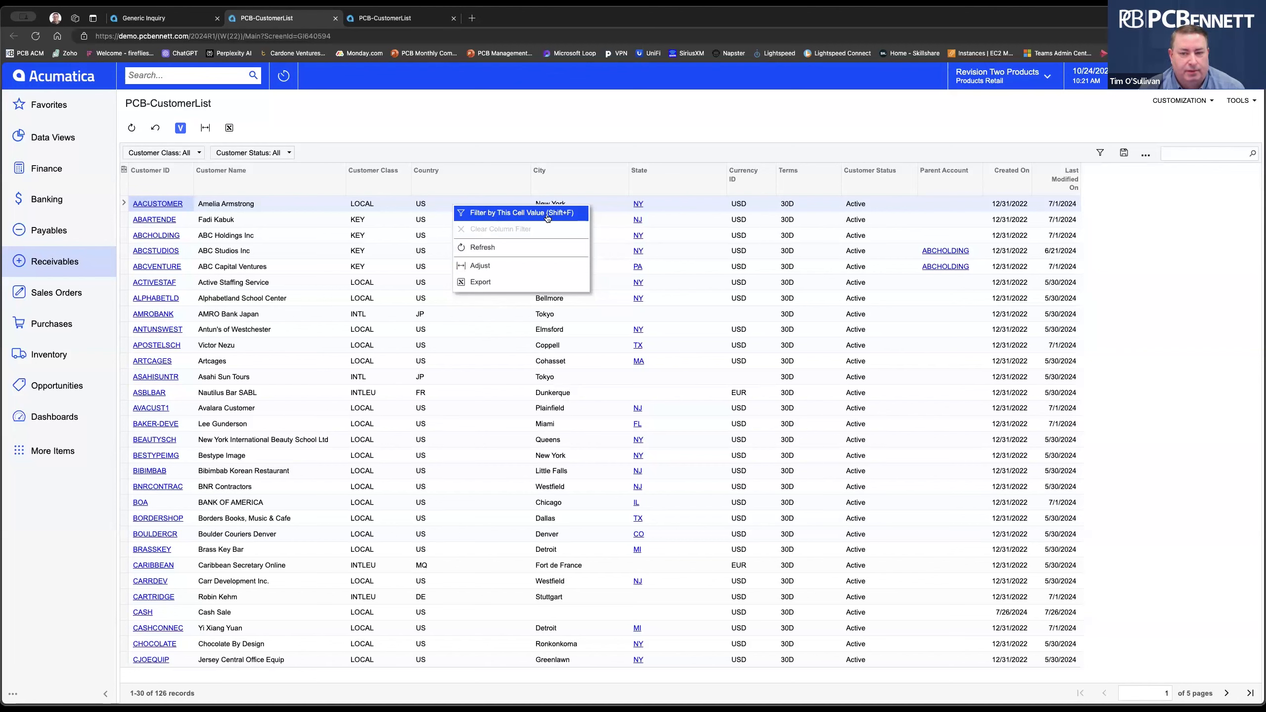
{"action": "left_click", "coordinate": [515, 213]}
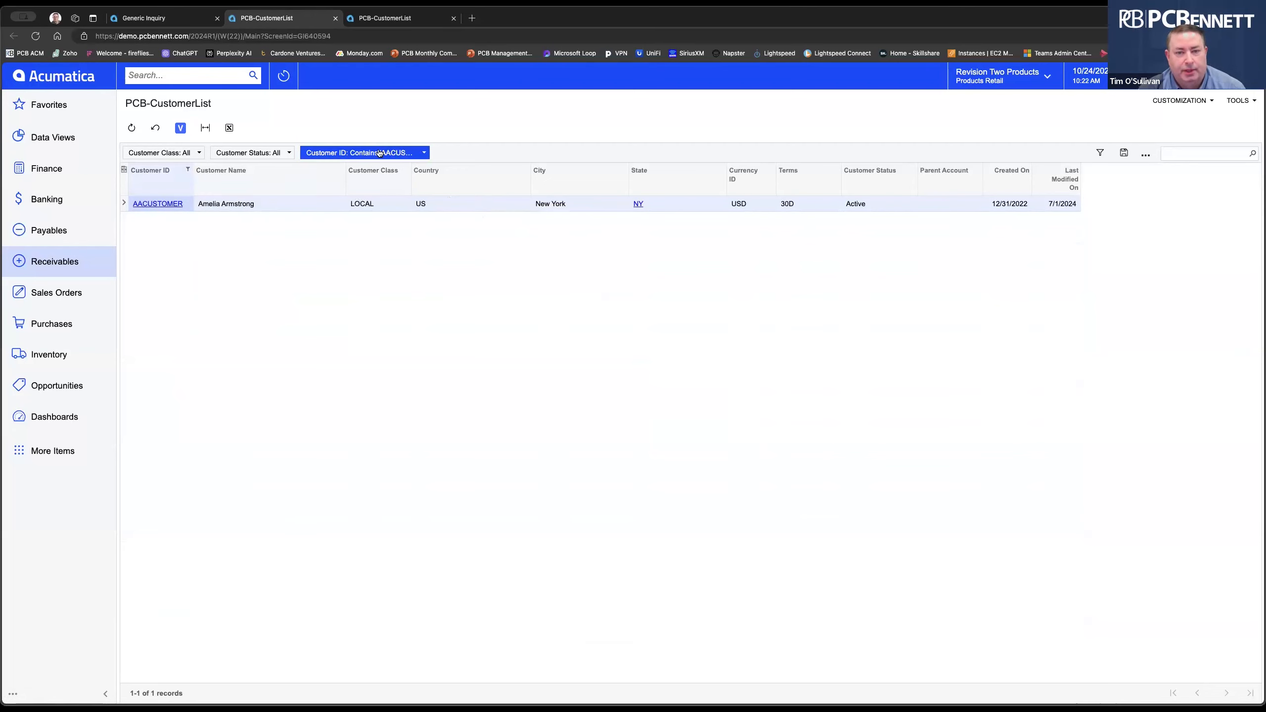
{"action": "left_click", "coordinate": [425, 153]}
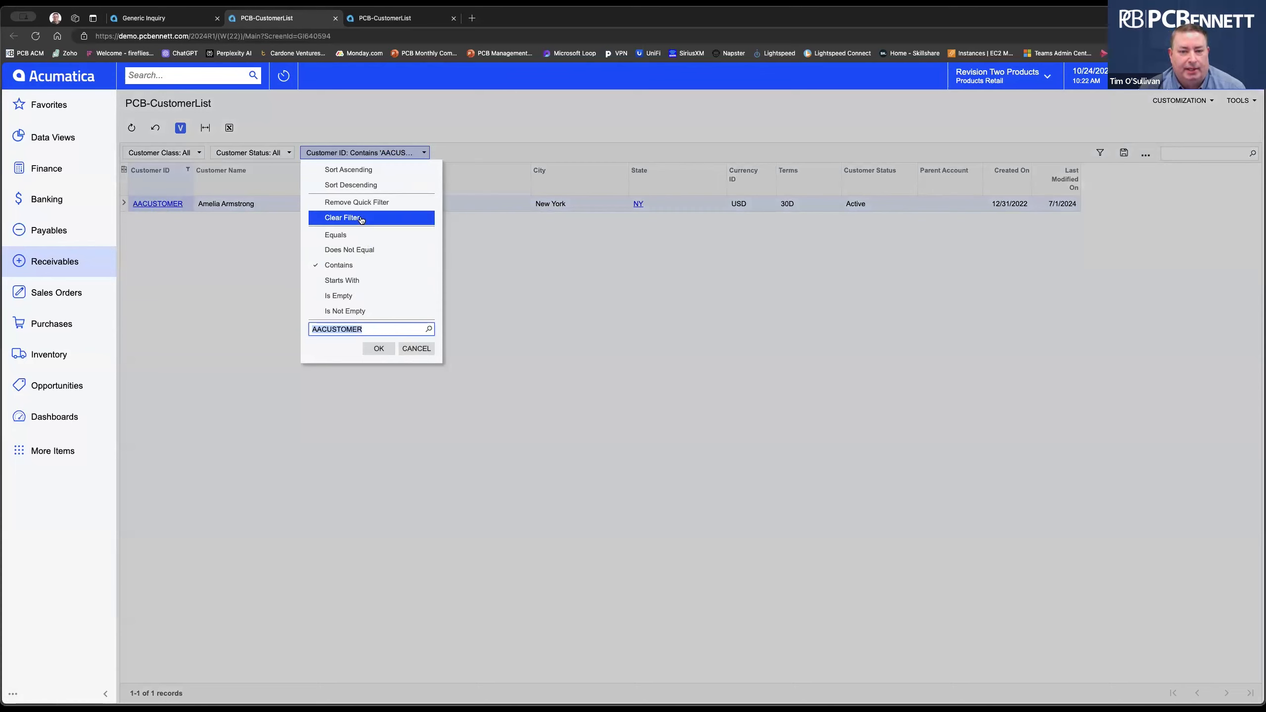
{"action": "left_click", "coordinate": [428, 330]}
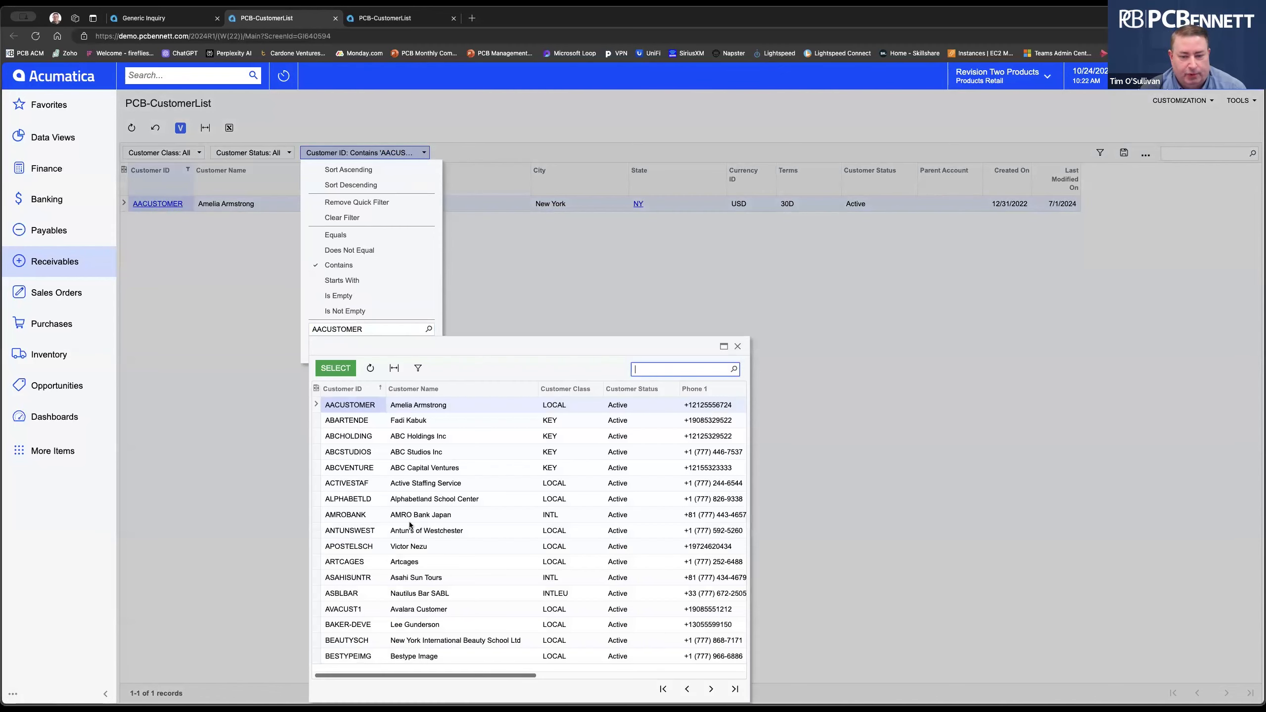
{"action": "double_click", "coordinate": [358, 424]}
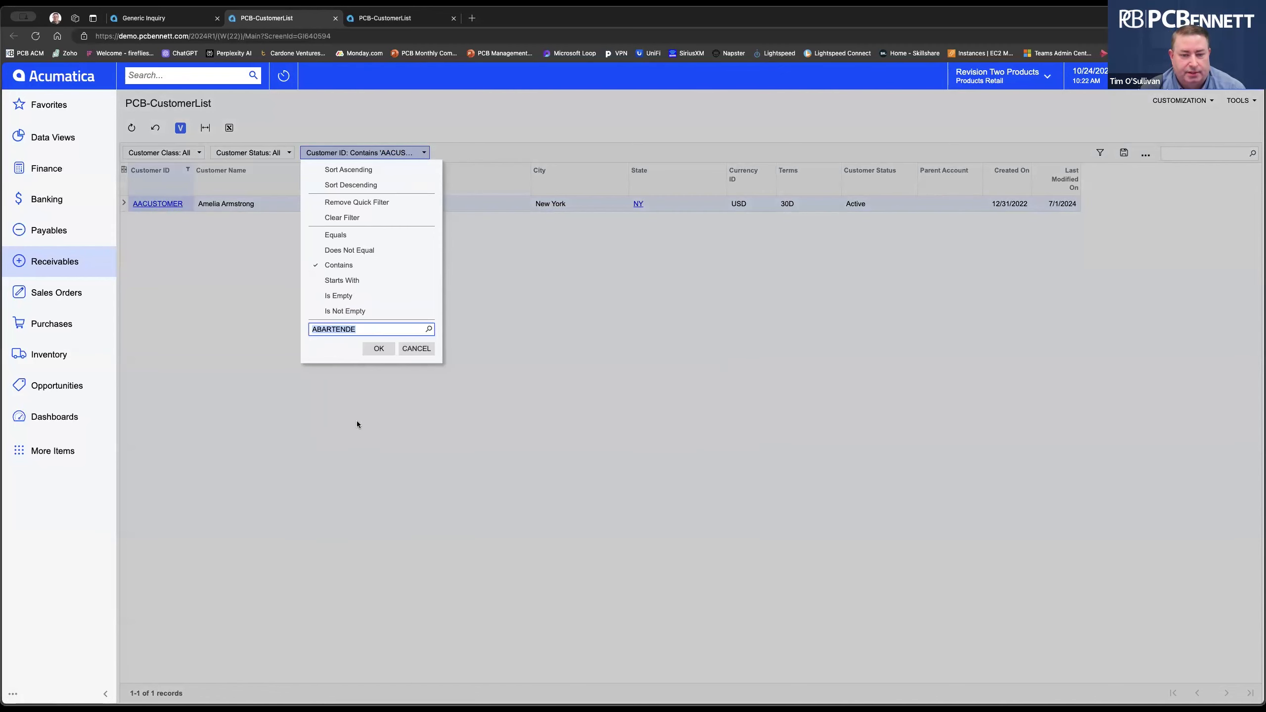
{"action": "left_click", "coordinate": [379, 349]}
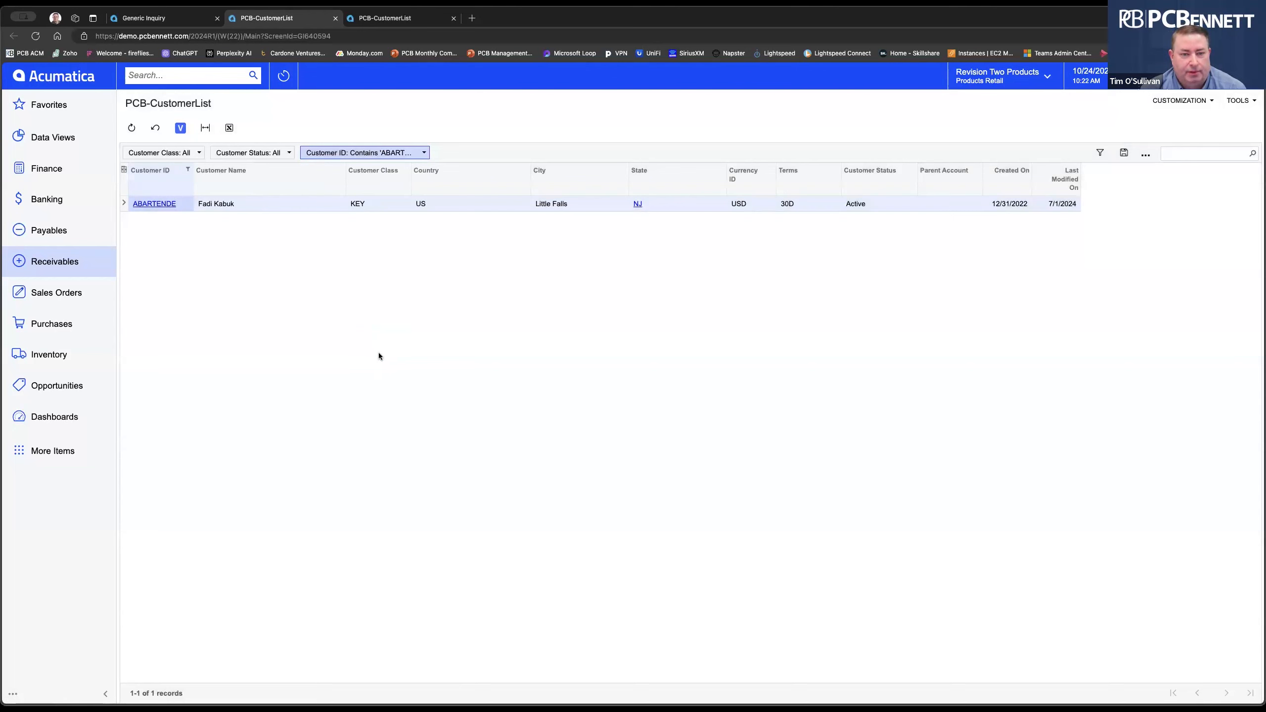
{"action": "left_click", "coordinate": [424, 153]}
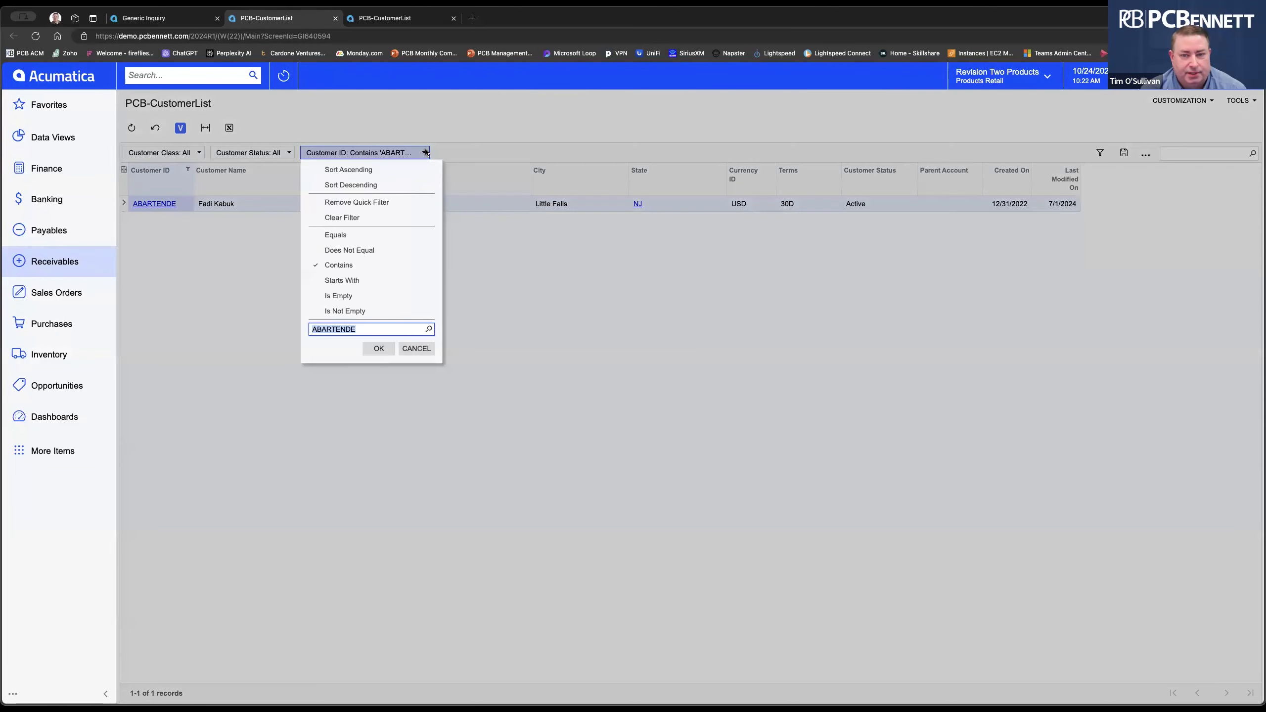
{"action": "left_click", "coordinate": [374, 202]}
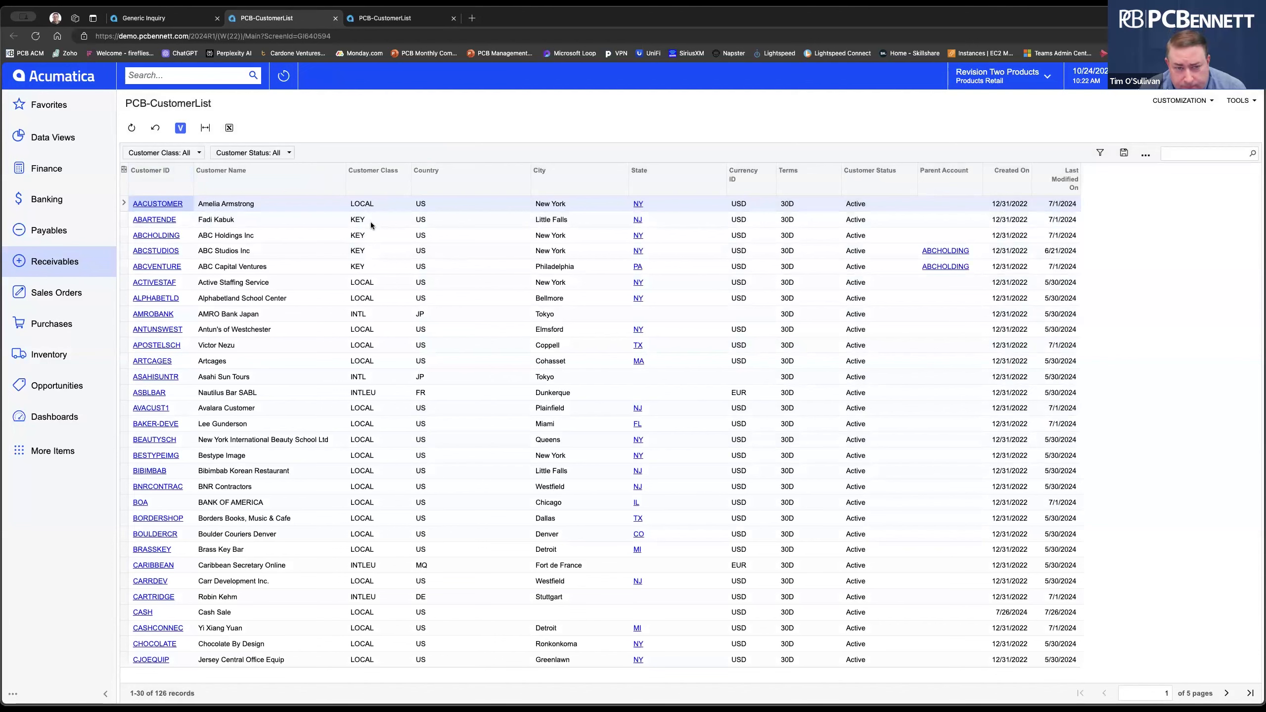
After failed attempts to group by Customer Class, drag the City header into the filter bar.
{"action": "mouse_move", "coordinate": [378, 186]}
{"action": "left_mouse_down"}
{"action": "mouse_move", "coordinate": [353, 152]}
{"action": "mouse_move", "coordinate": [377, 184]}
{"action": "left_mouse_up"}
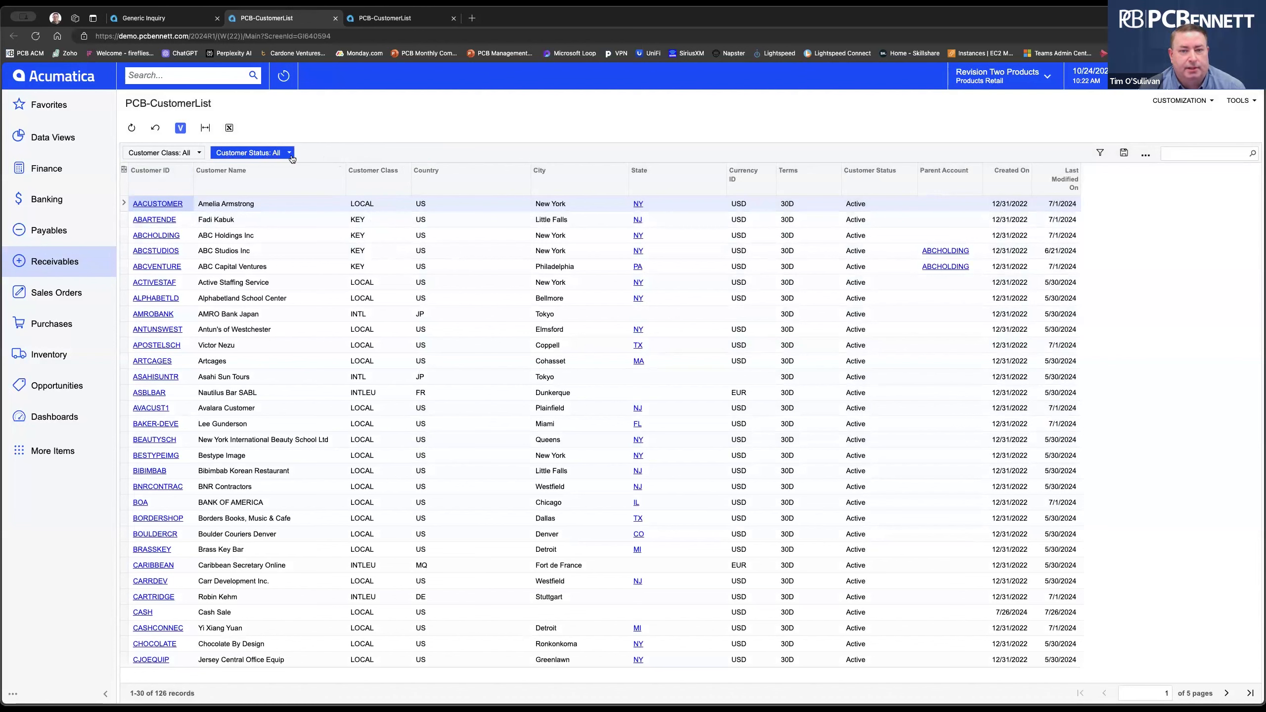
{"action": "mouse_move", "coordinate": [379, 180]}
{"action": "left_mouse_down"}
{"action": "mouse_move", "coordinate": [362, 151]}
{"action": "mouse_move", "coordinate": [371, 175]}
{"action": "left_mouse_up"}
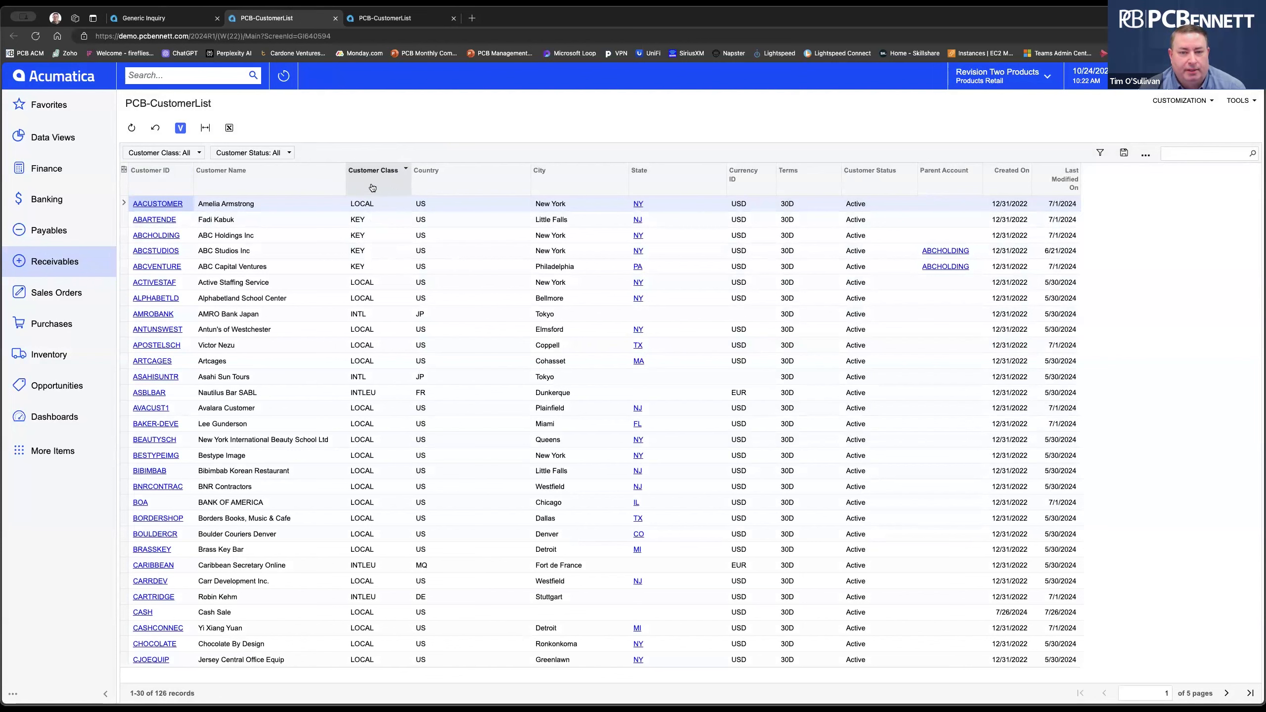
{"action": "left_click_drag", "start_coordinate": [372, 183], "coordinate": [339, 155]}
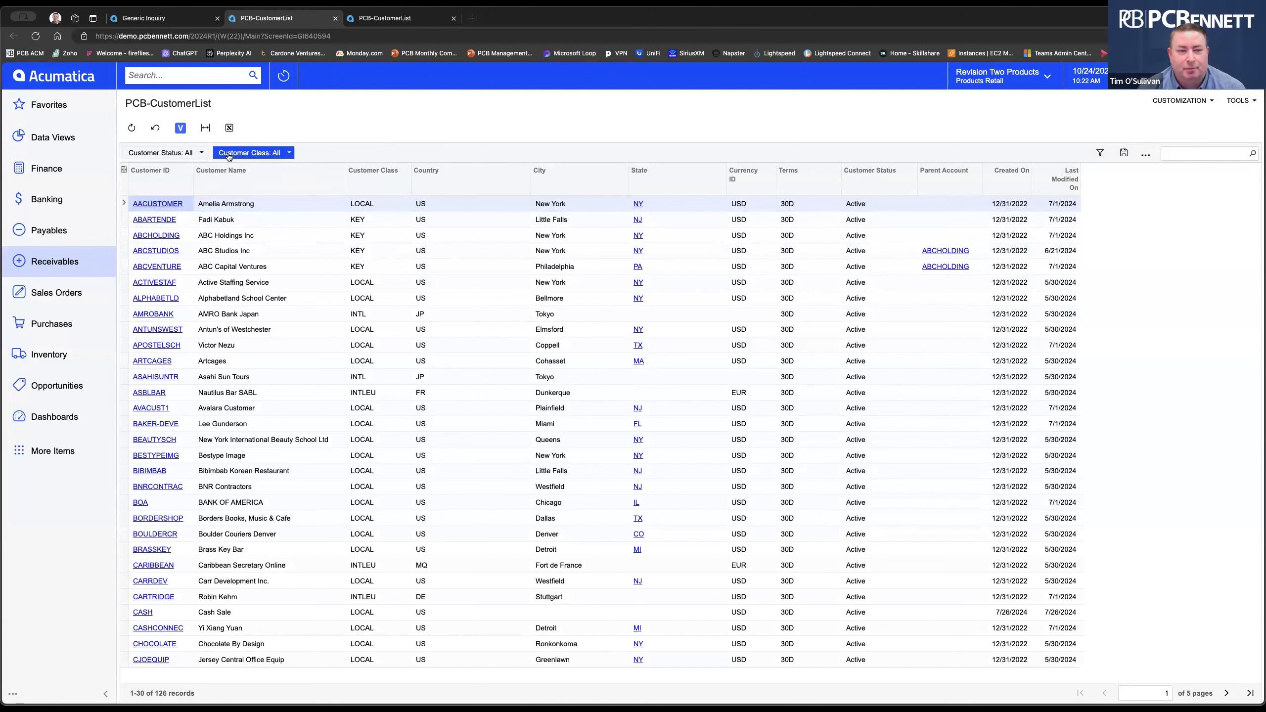
{"action": "left_click_drag", "start_coordinate": [569, 187], "coordinate": [406, 153]}
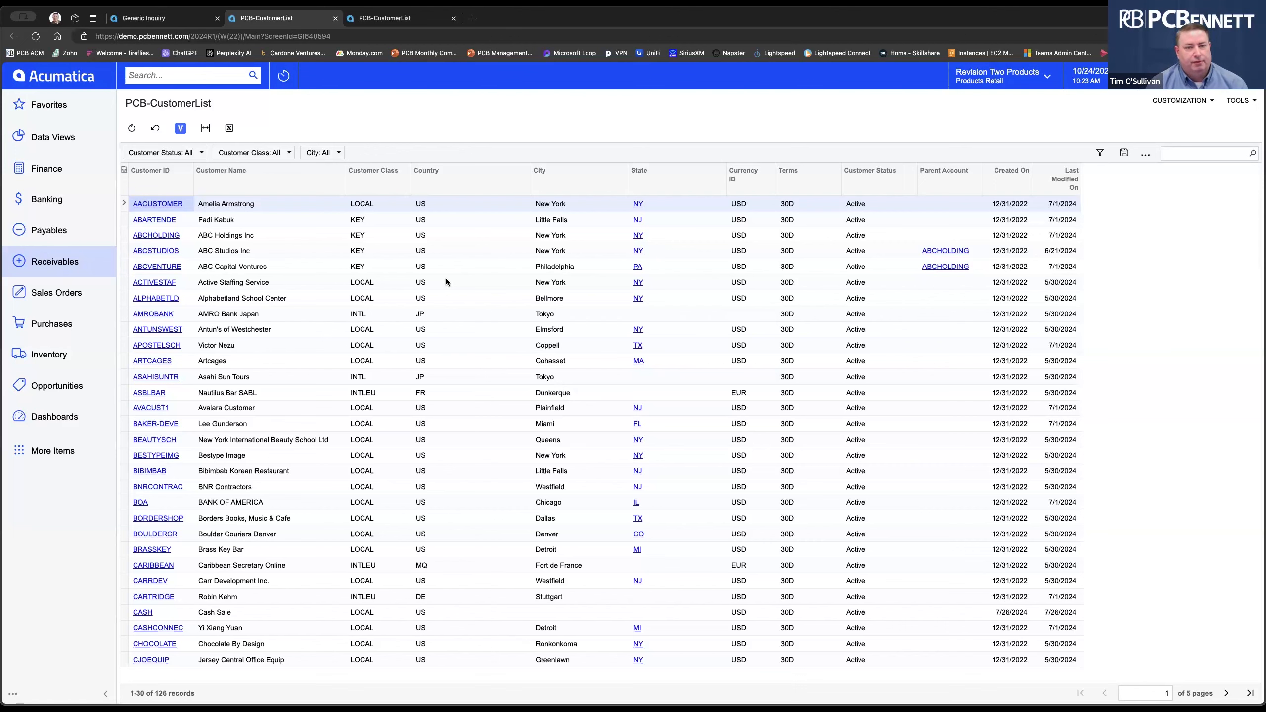
{"action": "left_click", "coordinate": [336, 151]}
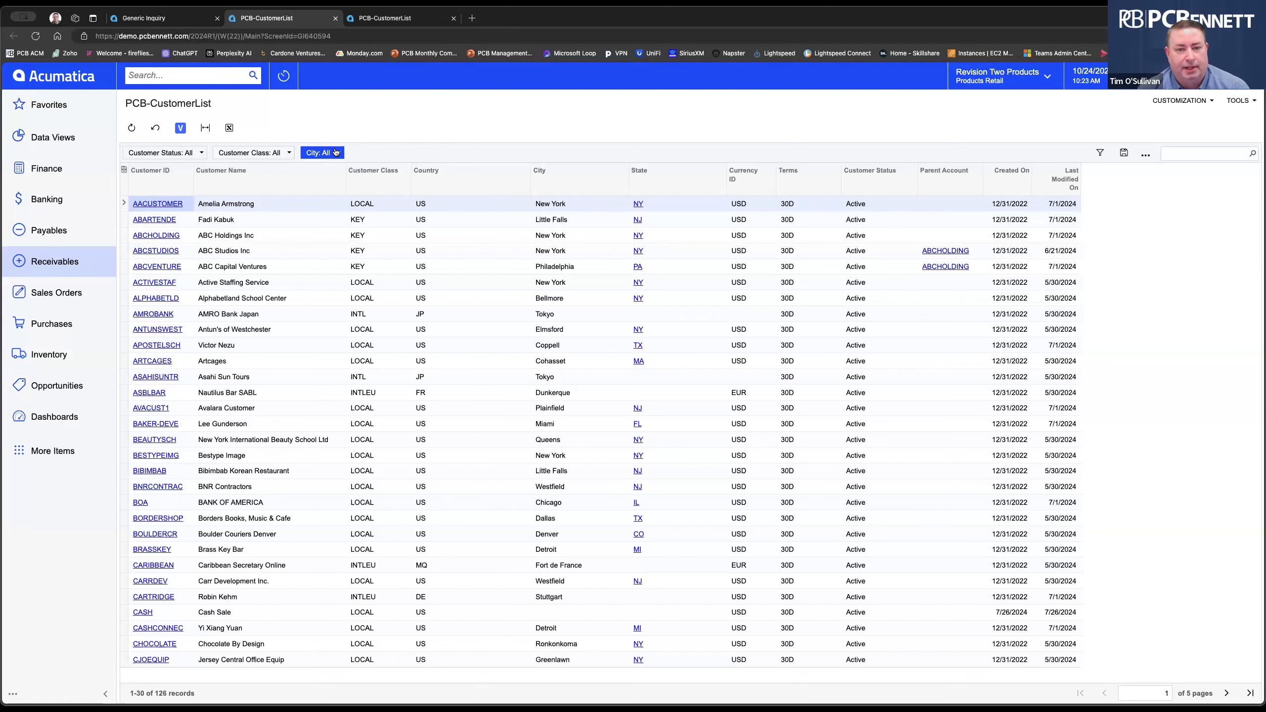
Try filtering City to equal TX, then cancel and remove the City quick filter.
{"action": "left_click", "coordinate": [338, 153]}
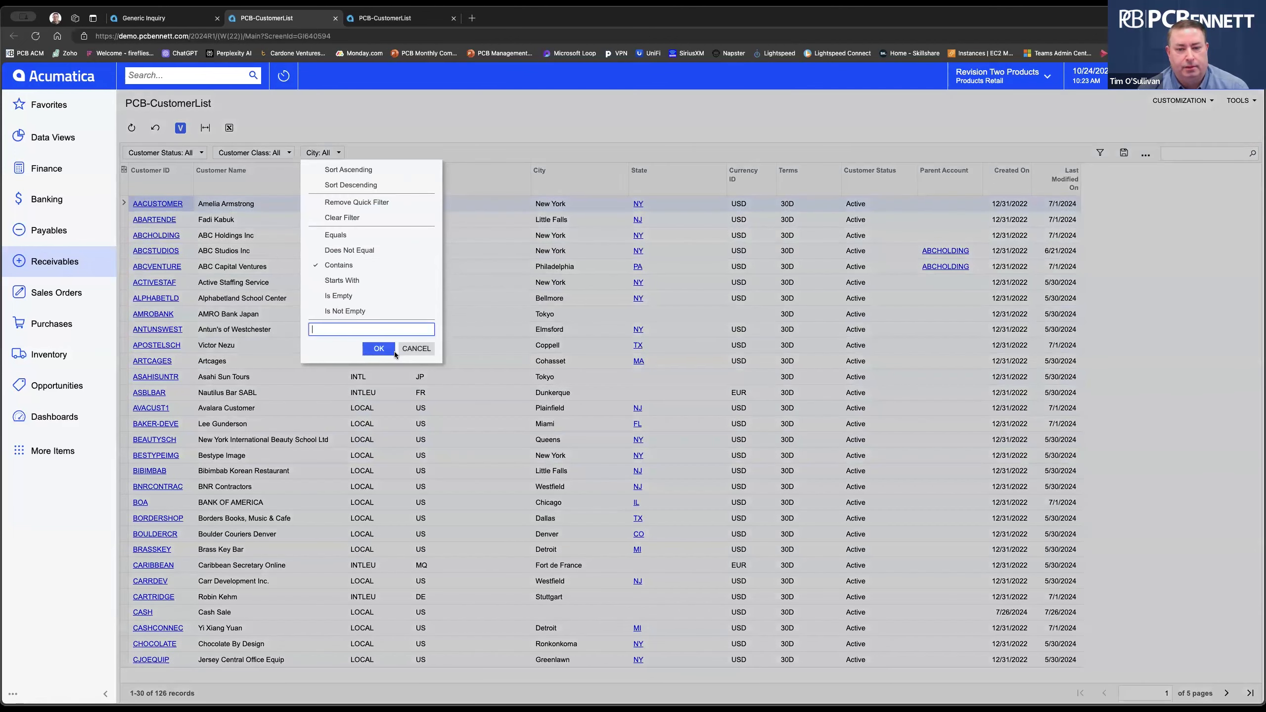
{"action": "left_click", "coordinate": [348, 241]}
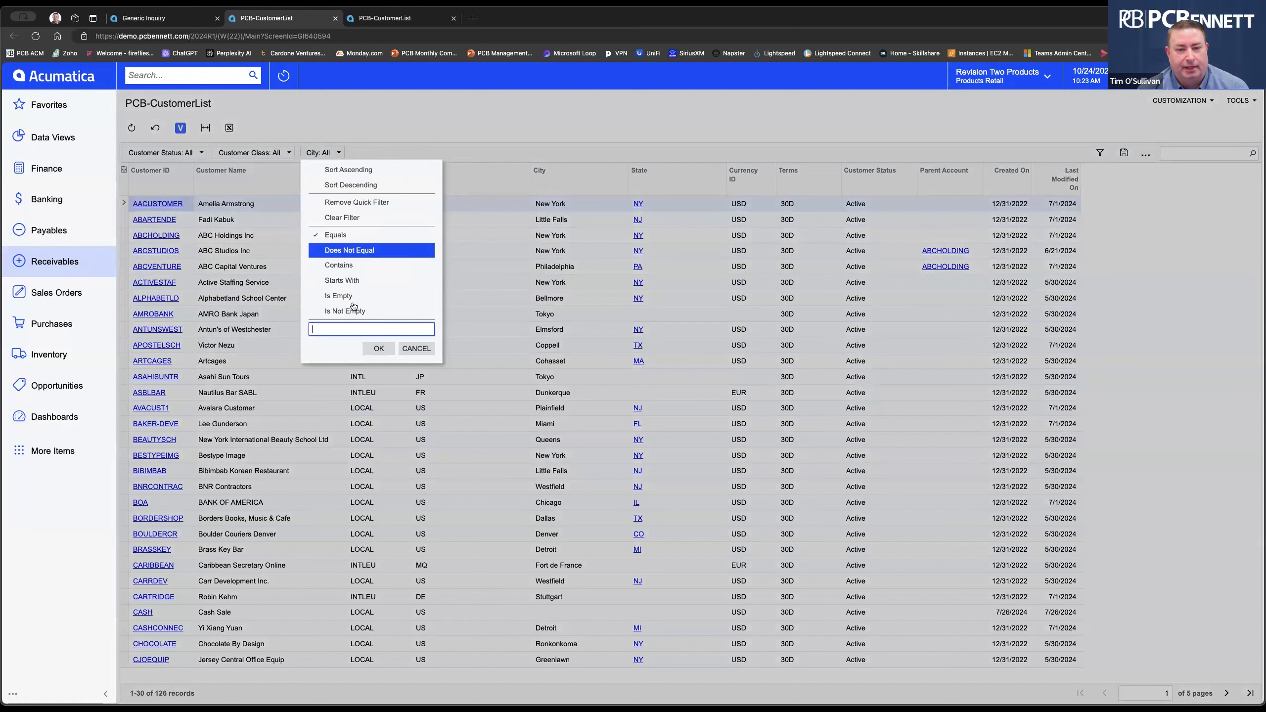
{"action": "type", "text": "TX"}
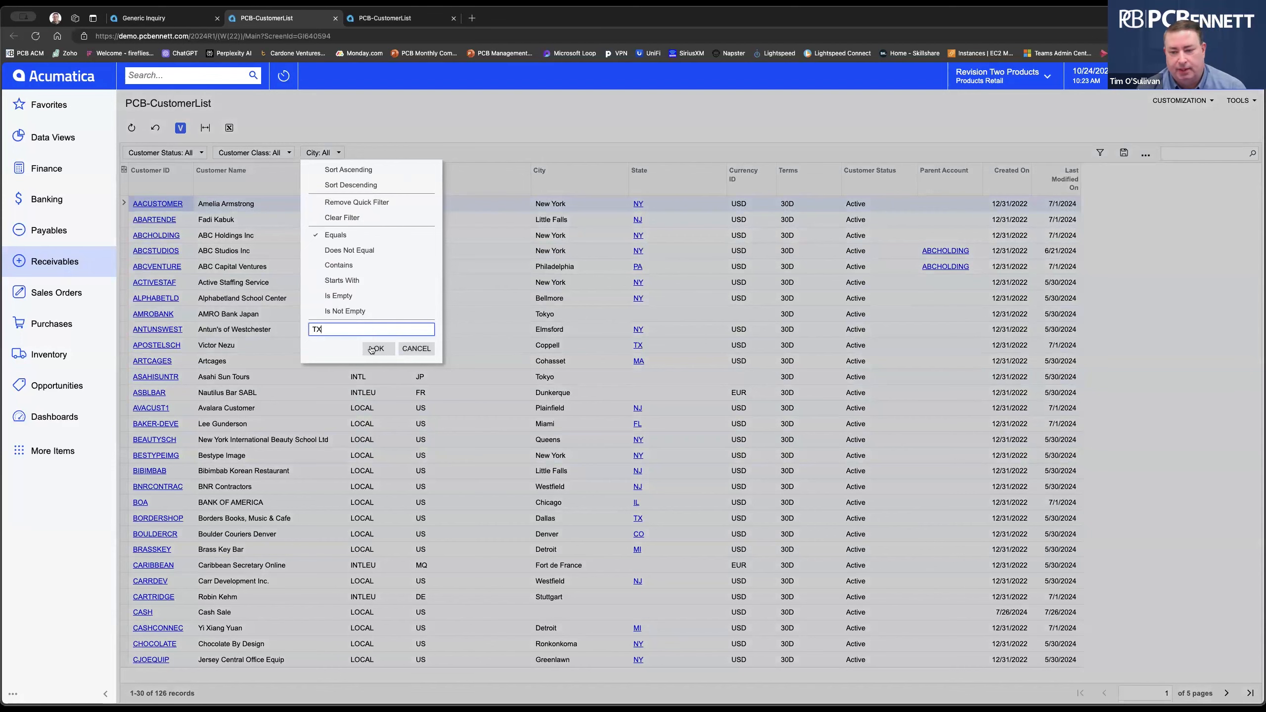
{"action": "left_click", "coordinate": [373, 349]}
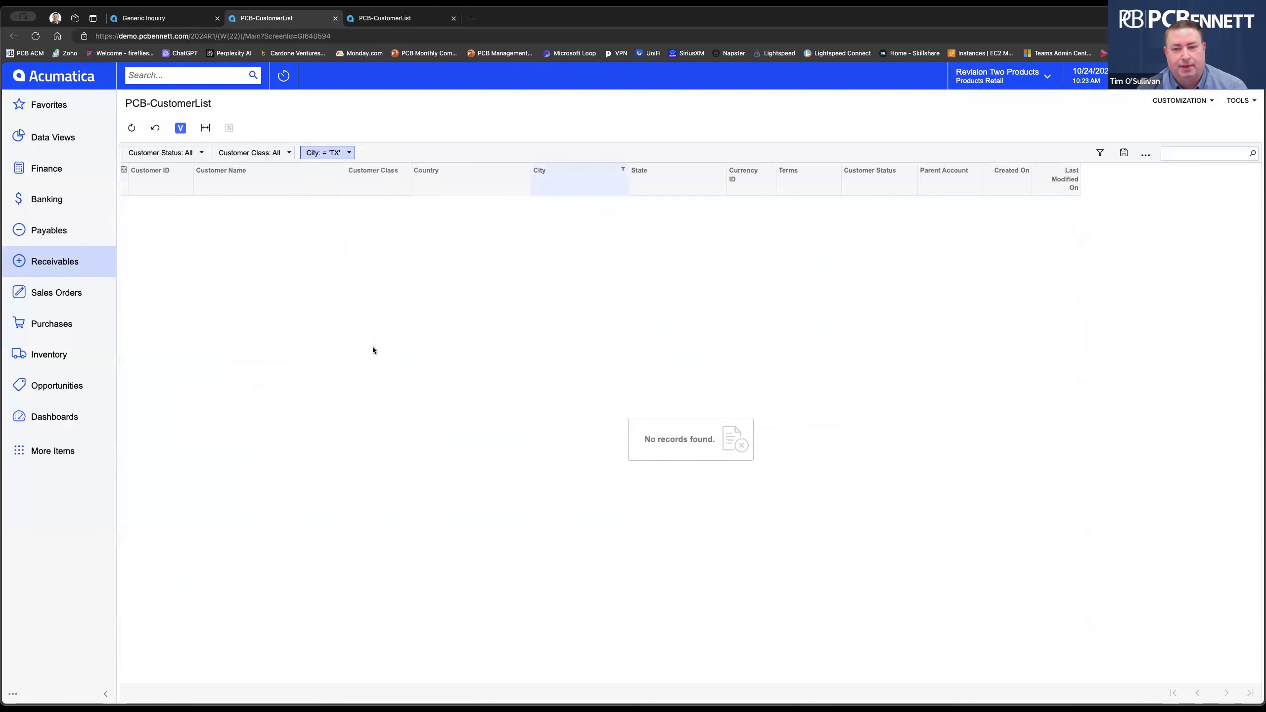
{"action": "left_click", "coordinate": [350, 154]}
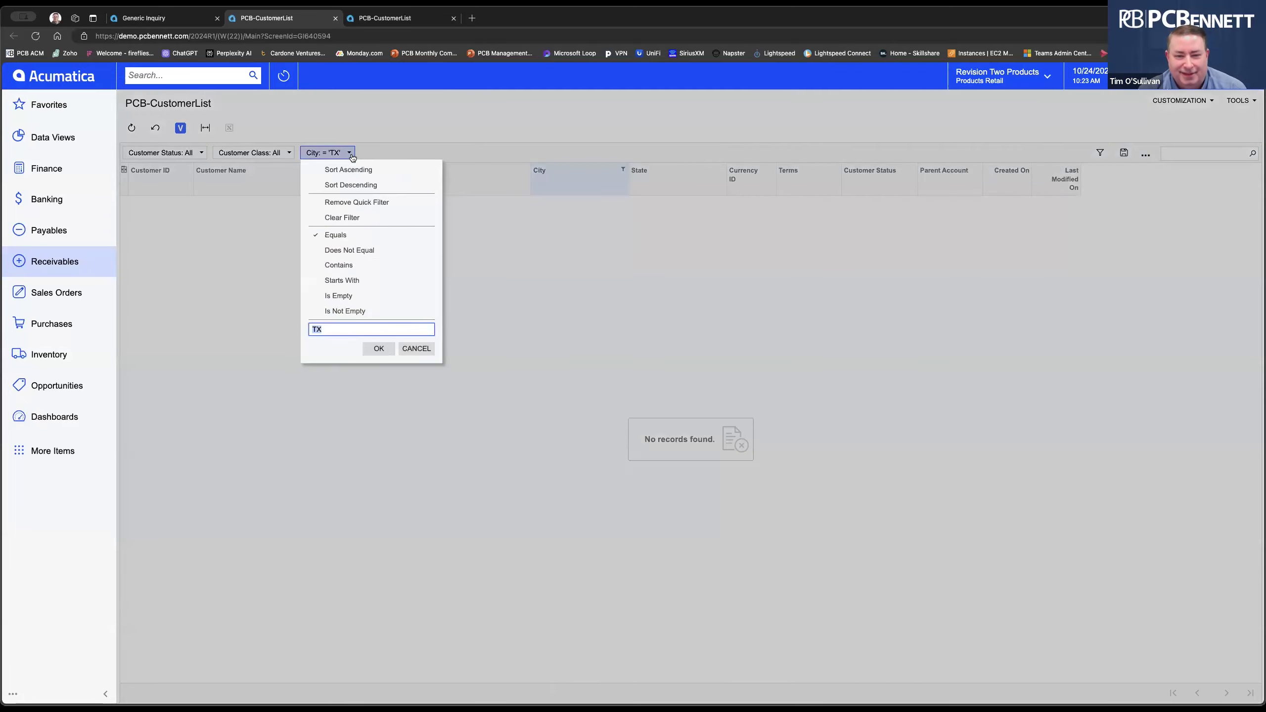
{"action": "left_click", "coordinate": [417, 349]}
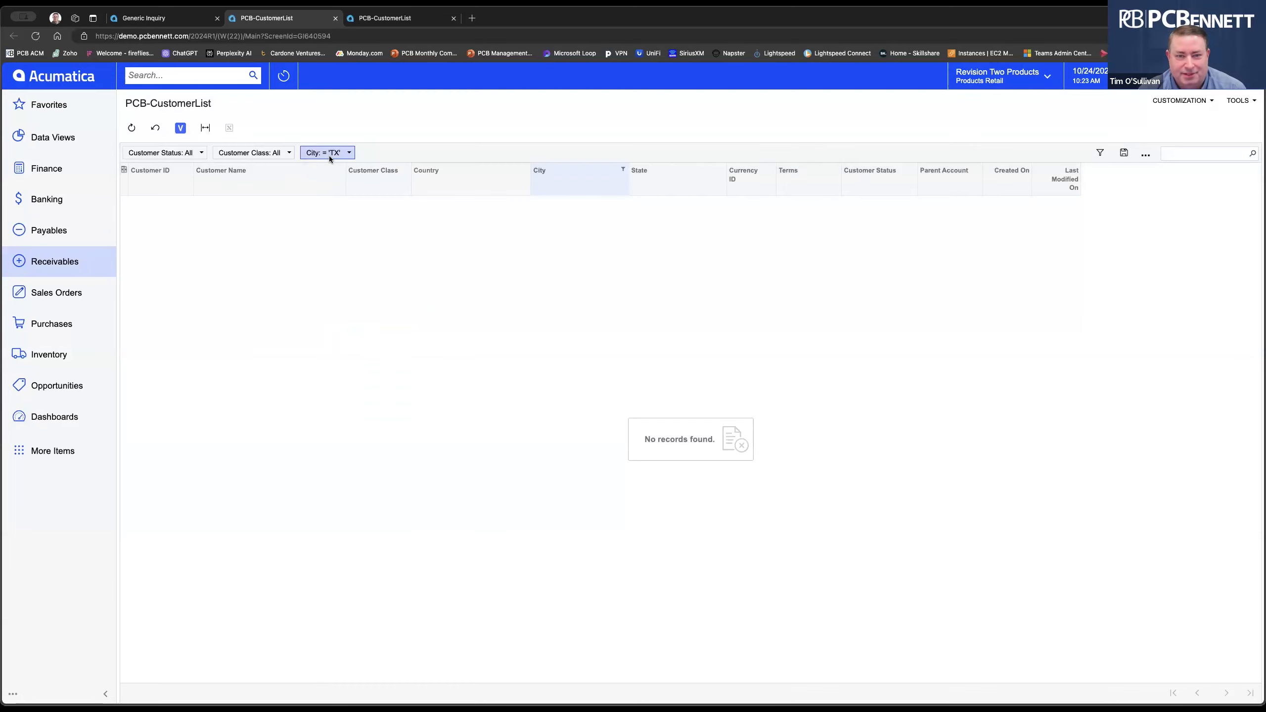
{"action": "left_click_drag", "start_coordinate": [336, 155], "coordinate": [394, 330]}
Add a State quick filter set to equal tx, leaving the 10 Texas customers.
{"action": "left_click_drag", "start_coordinate": [643, 172], "coordinate": [376, 157]}
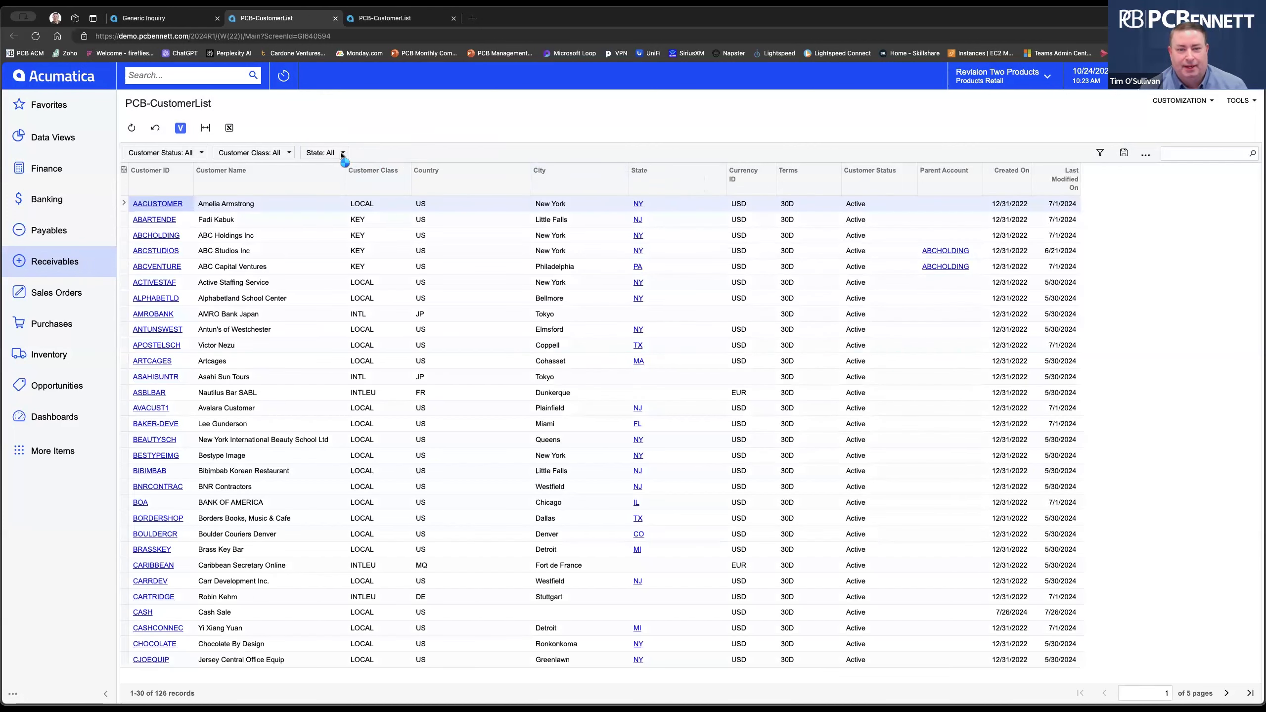
{"action": "left_click", "coordinate": [324, 154]}
{"action": "type", "text": "tx"}
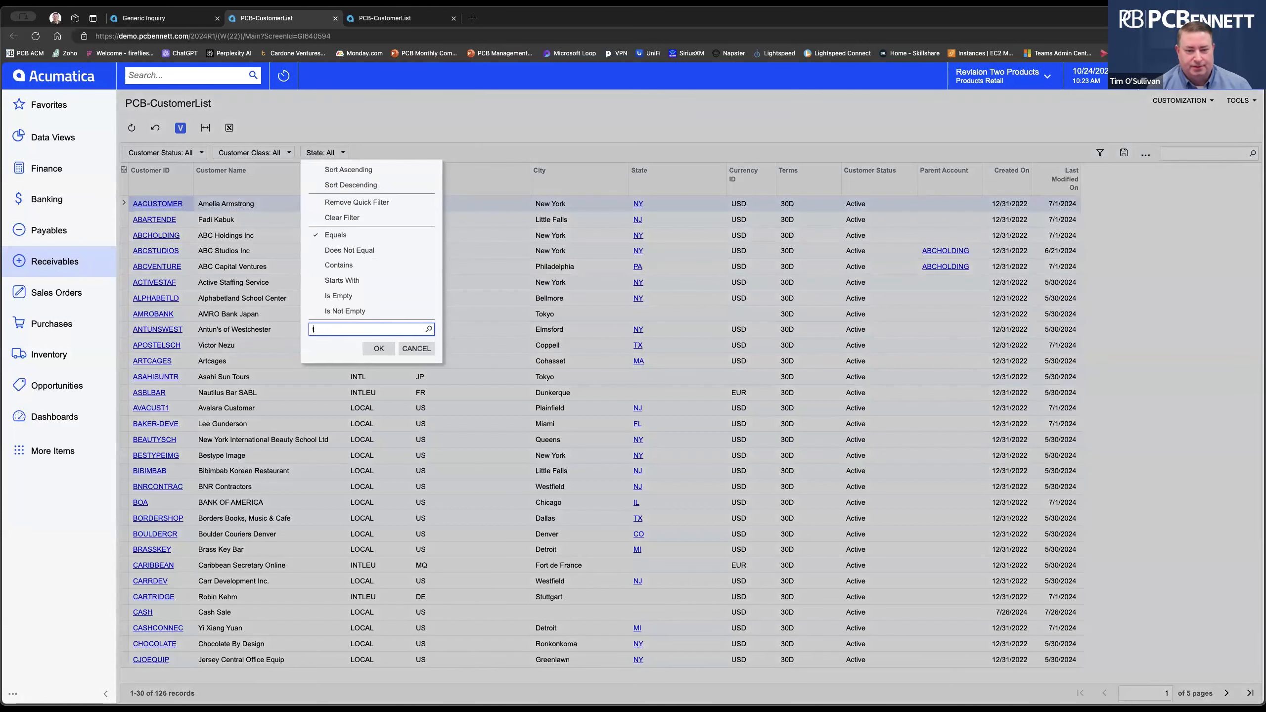
{"action": "left_click", "coordinate": [392, 348]}
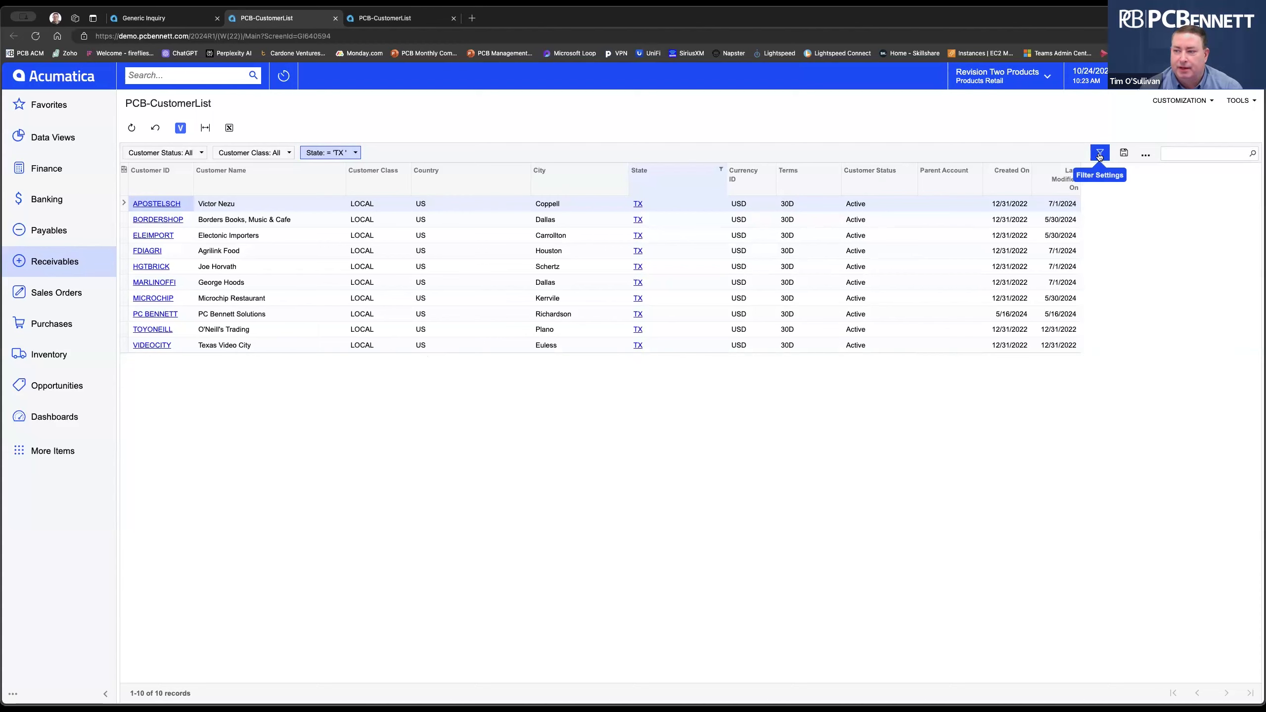
Save the current Texas filter as a shared filter named TEXAS.
{"action": "left_click", "coordinate": [1128, 155]}
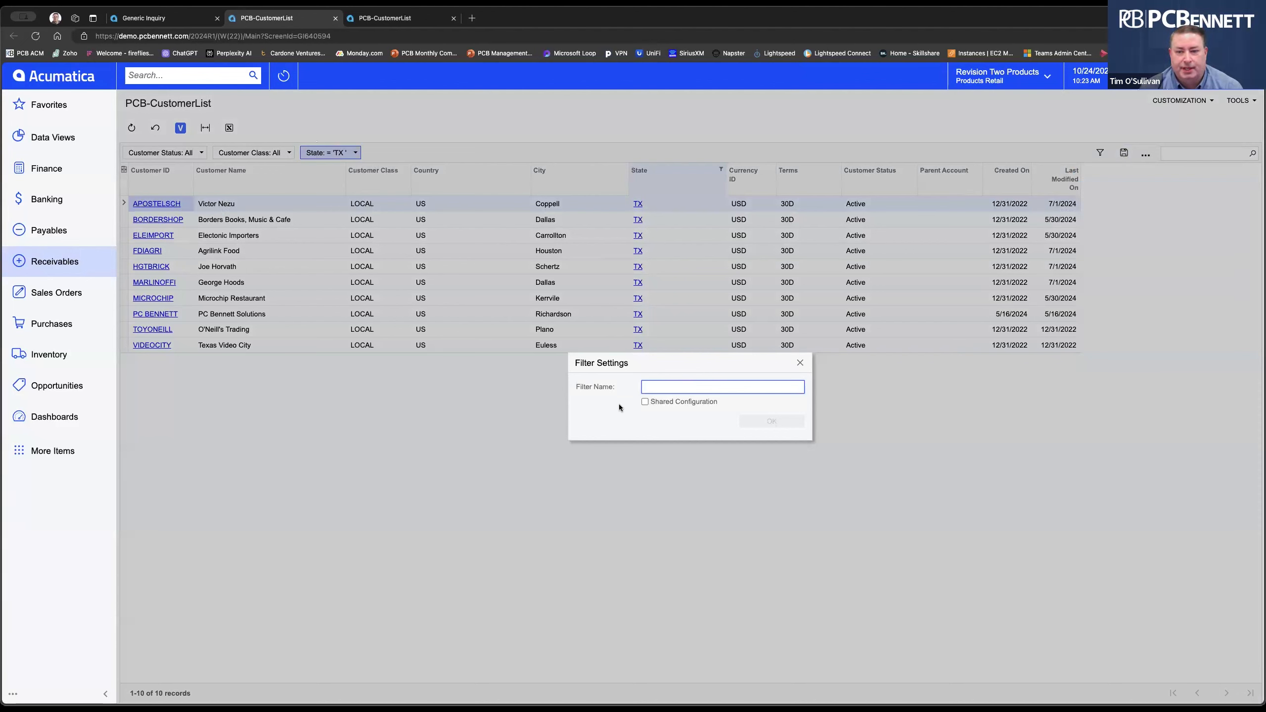
{"action": "type", "text": "T"}
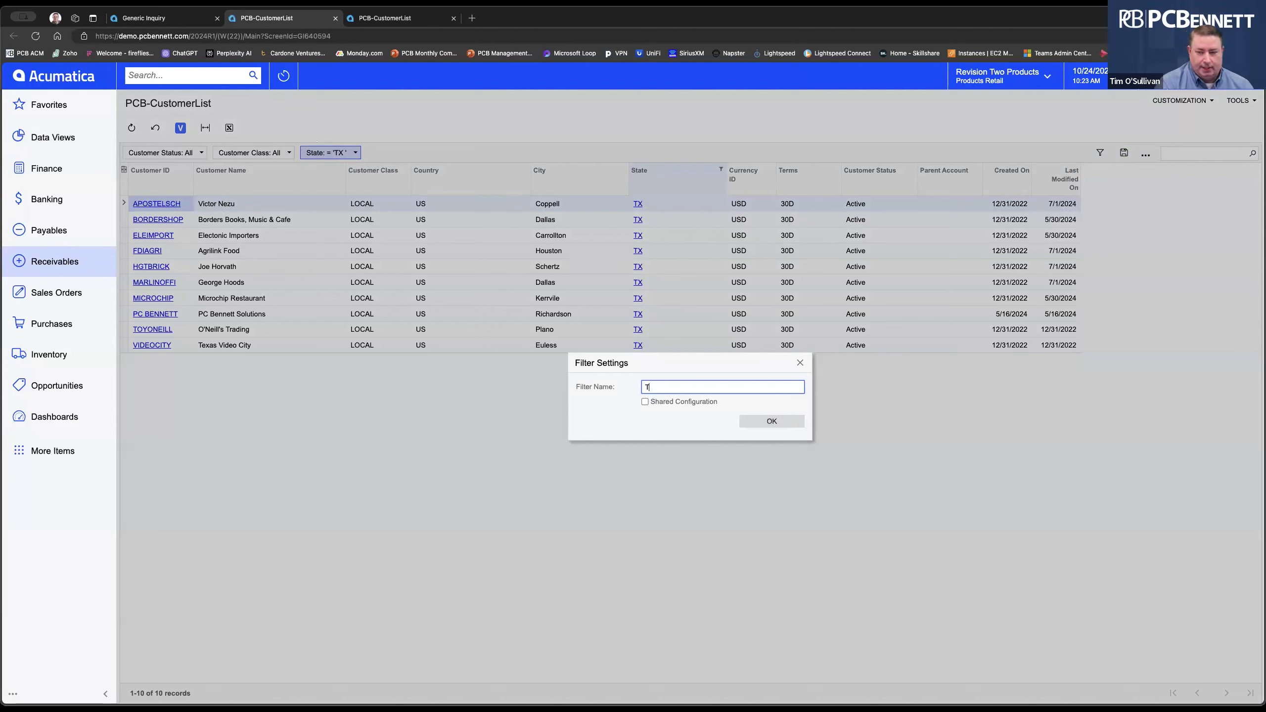
{"action": "type", "text": "EXAS"}
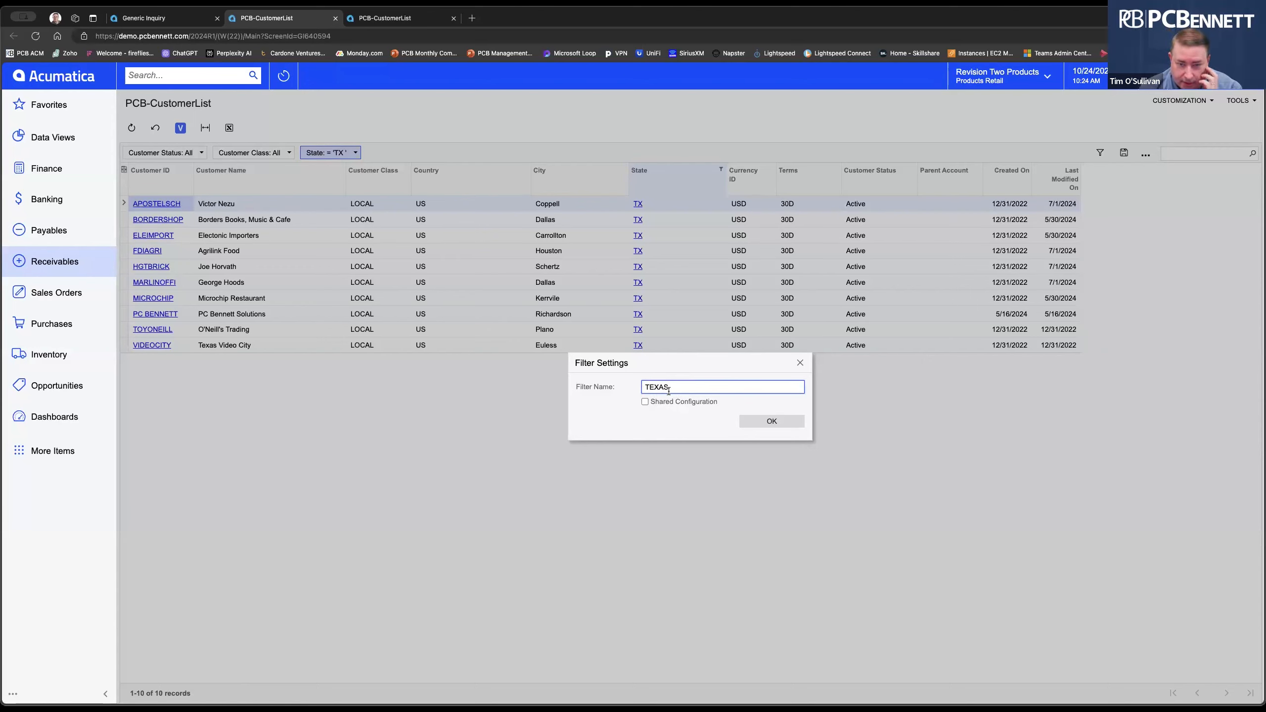
{"action": "left_click", "coordinate": [645, 402]}
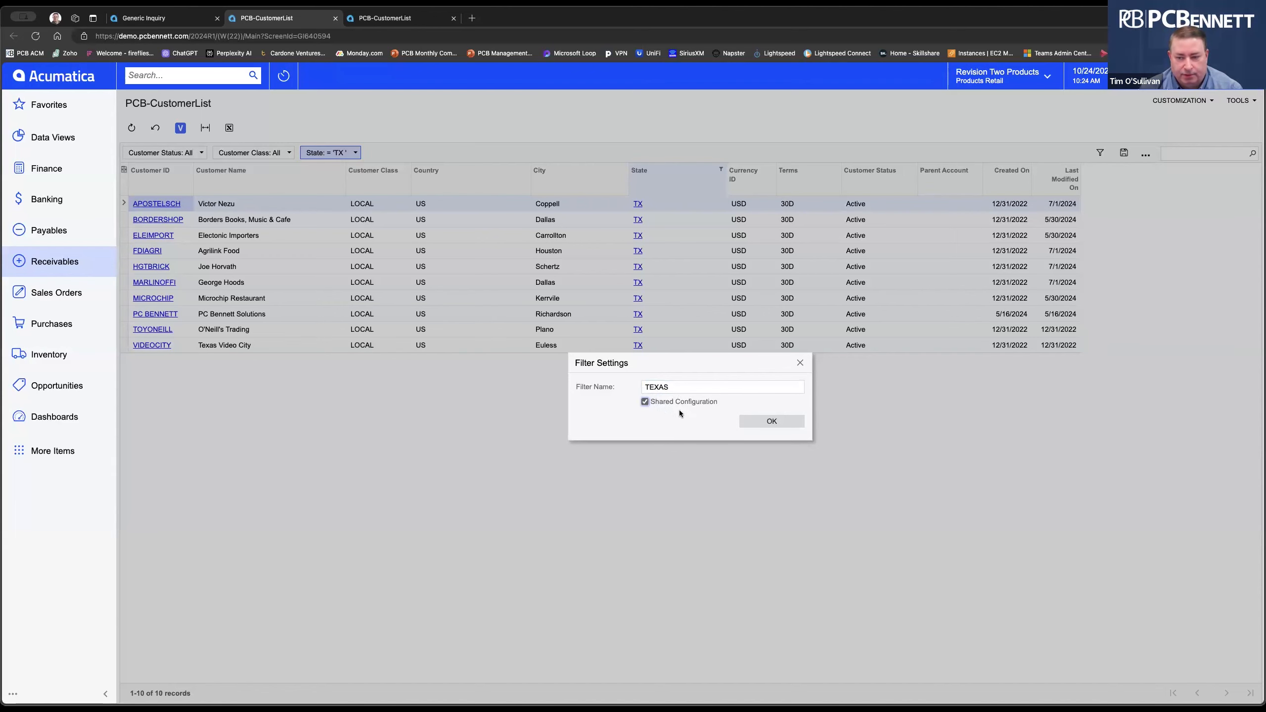
{"action": "left_click", "coordinate": [772, 422]}
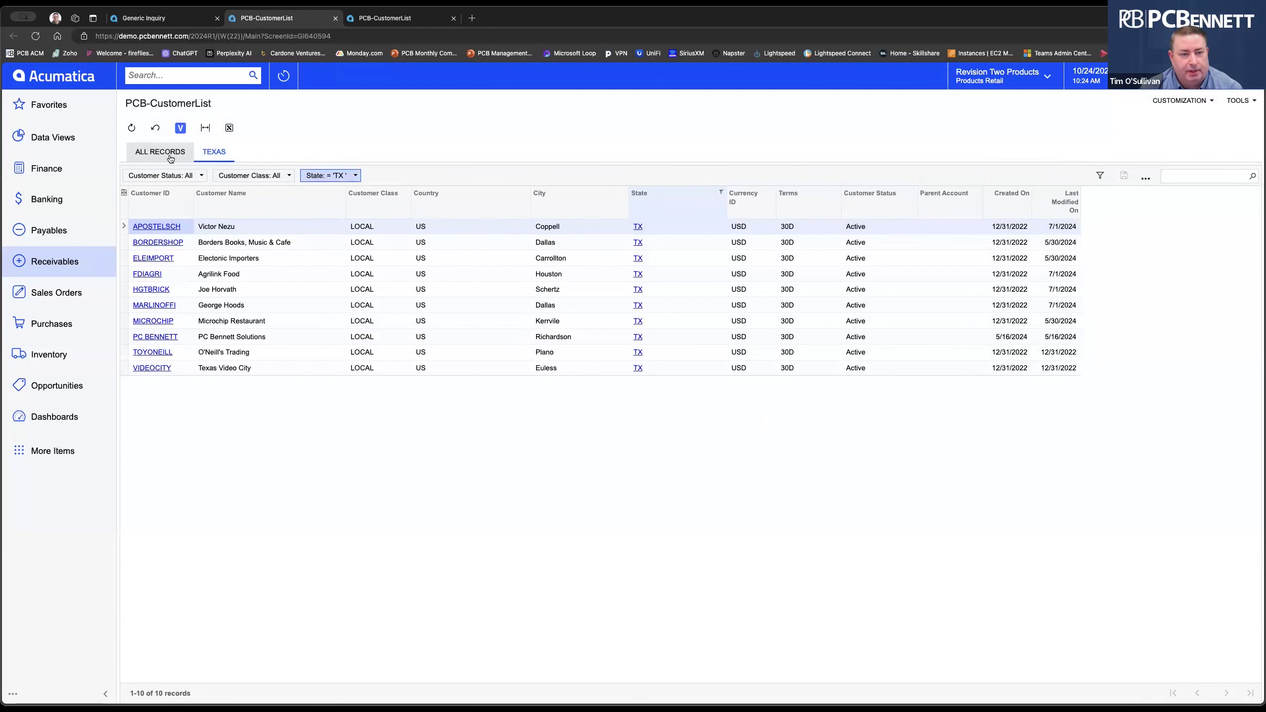
{"action": "left_click", "coordinate": [155, 158]}
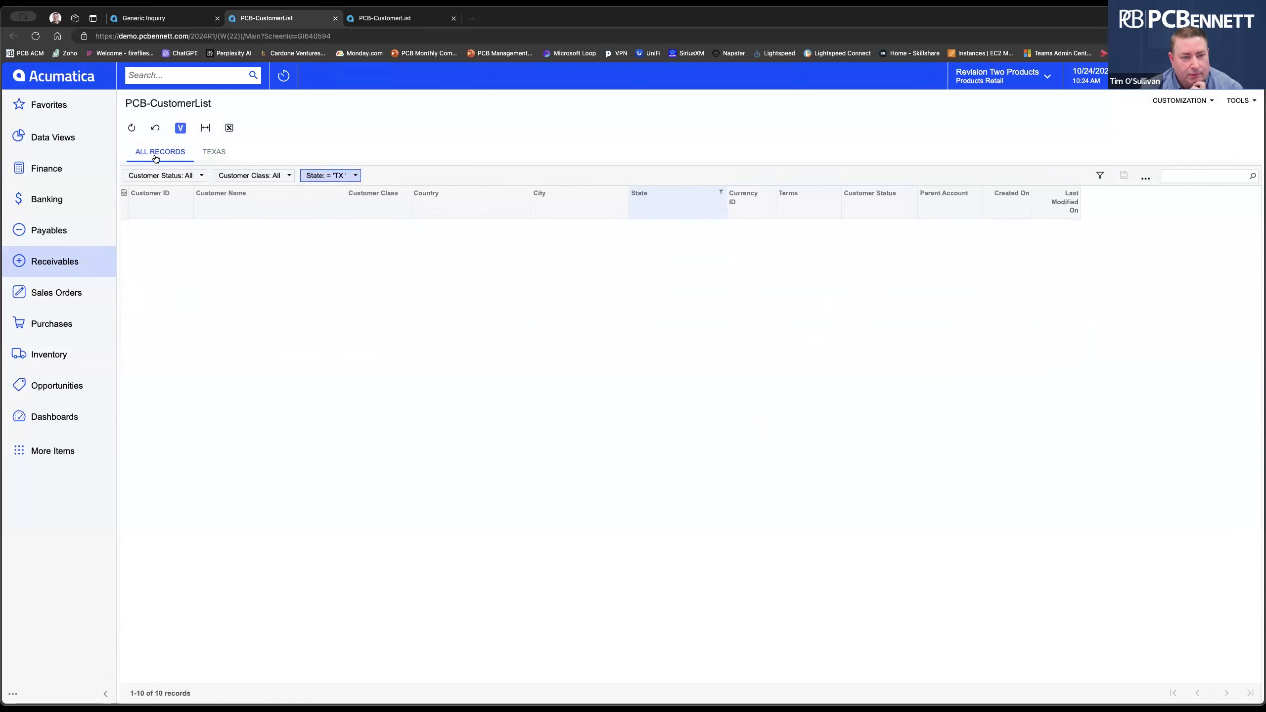
{"action": "left_click", "coordinate": [213, 152]}
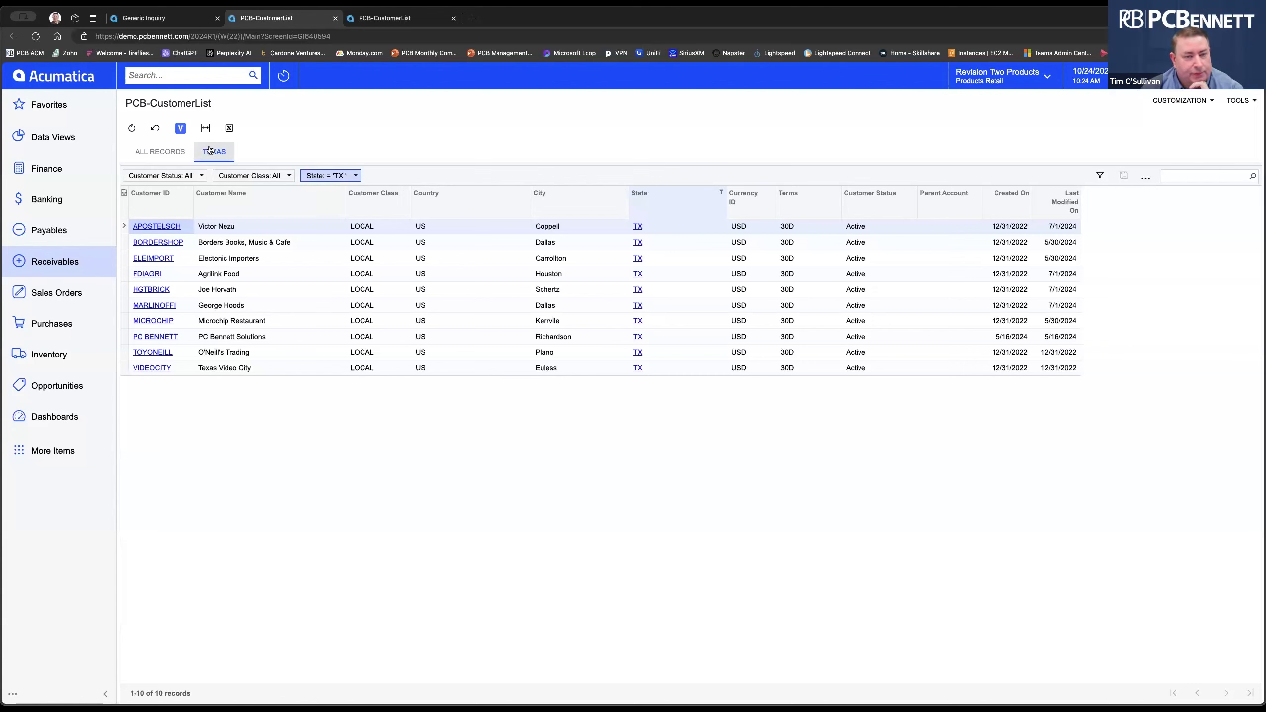
{"action": "left_click", "coordinate": [182, 156]}
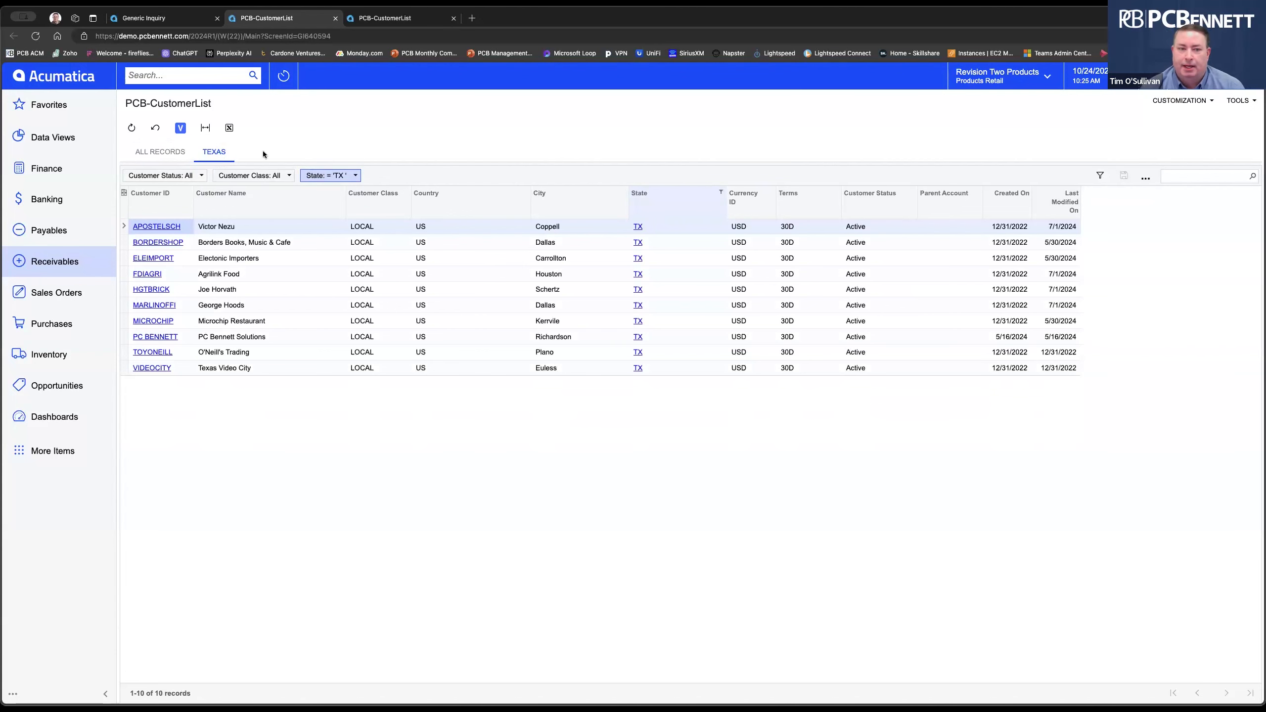
{"action": "left_click", "coordinate": [1100, 177]}
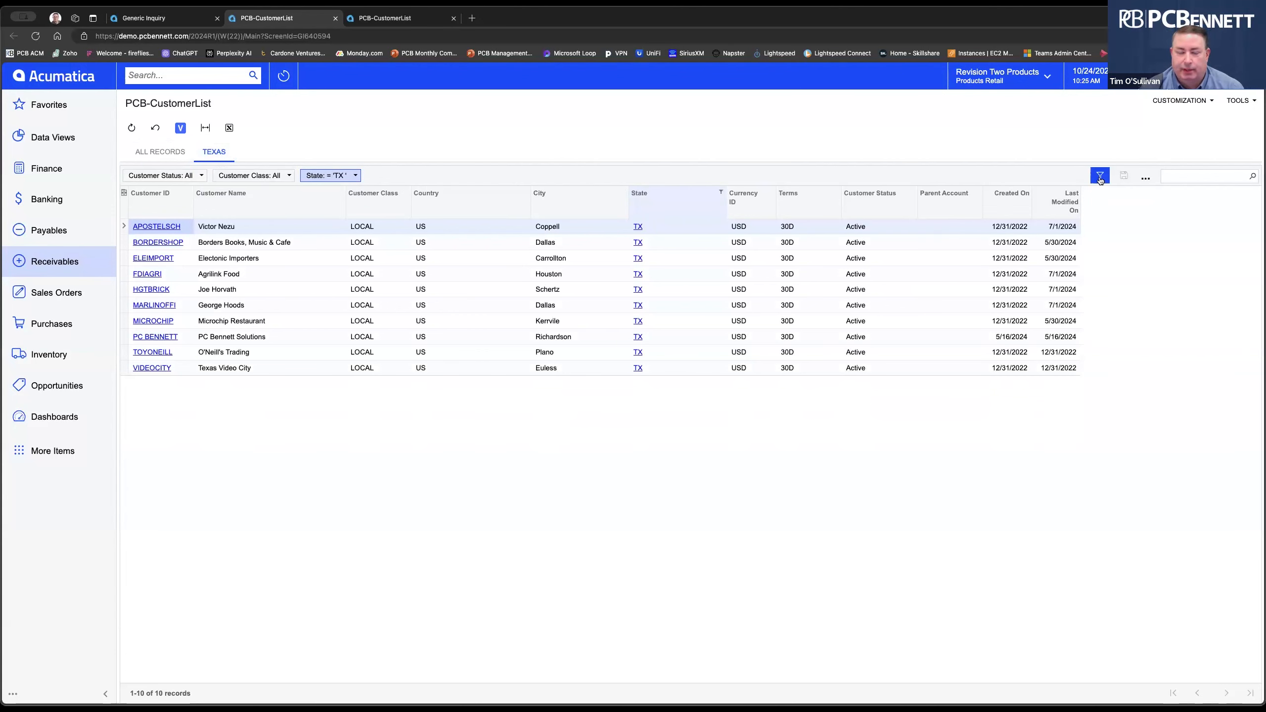
Add a Customer Status equals Active condition to the TEXAS filter settings.
{"action": "left_click", "coordinate": [1100, 178]}
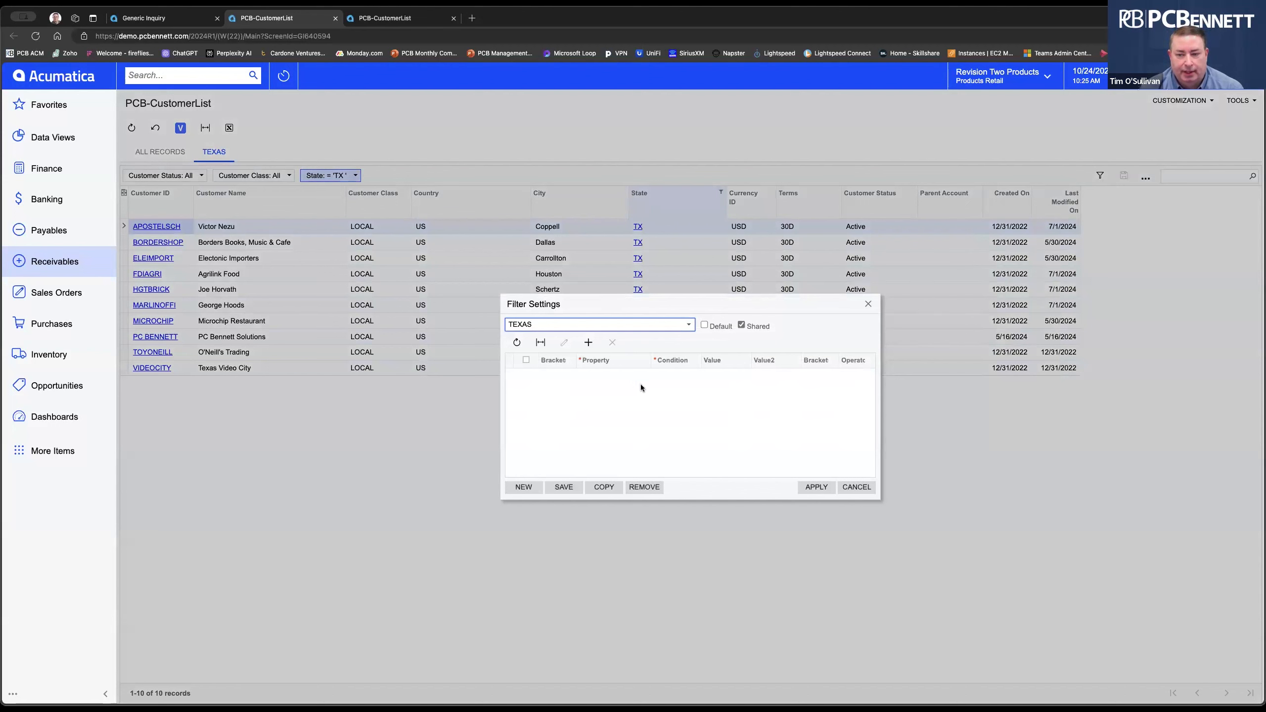
{"action": "left_click", "coordinate": [556, 379]}
{"action": "left_click", "coordinate": [609, 376]}
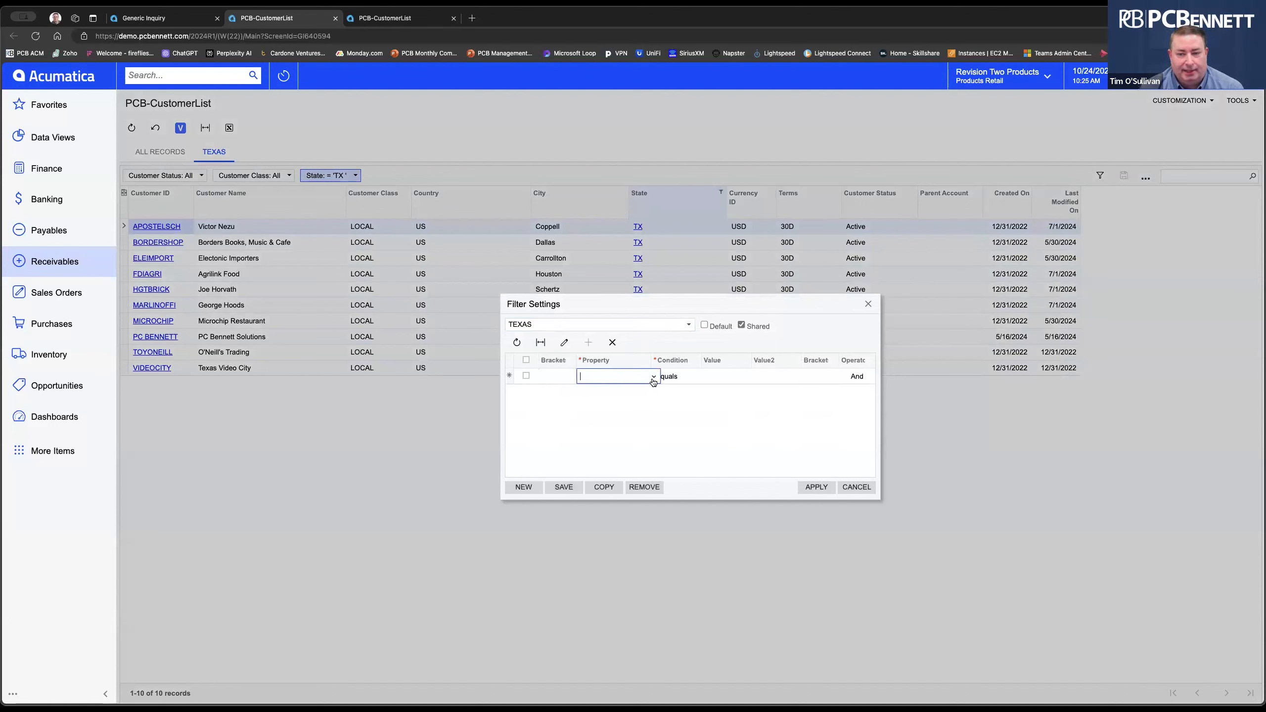
{"action": "left_click", "coordinate": [653, 378]}
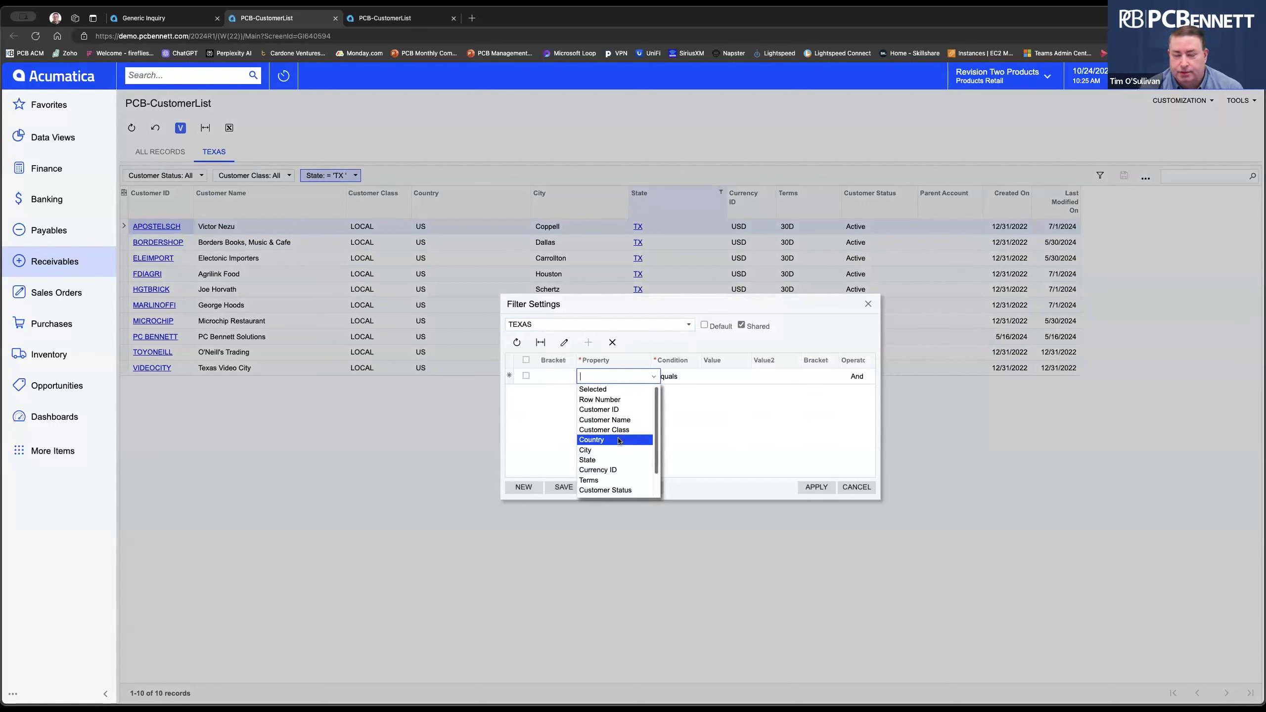
{"action": "scroll", "coordinate": [618, 449], "scroll_direction": "down", "scroll_amount": 2}
{"action": "left_click", "coordinate": [619, 473]}
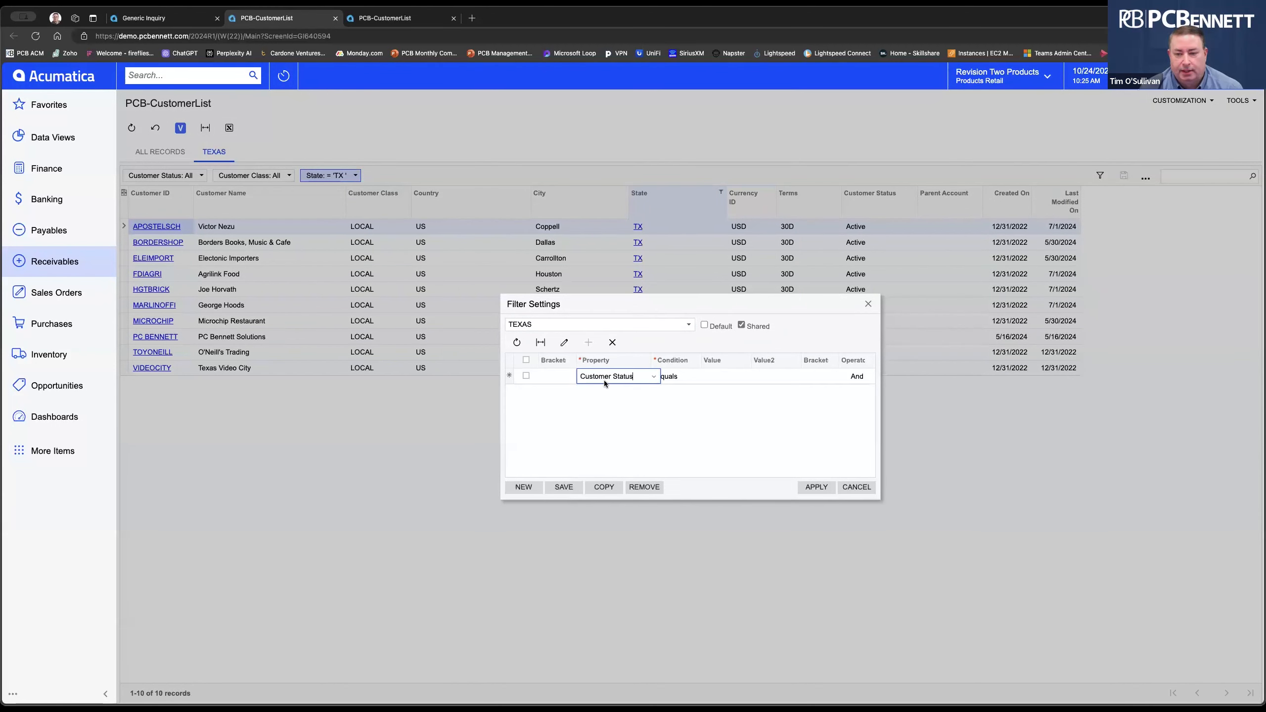
{"action": "left_click", "coordinate": [726, 377]}
{"action": "left_click", "coordinate": [753, 376]}
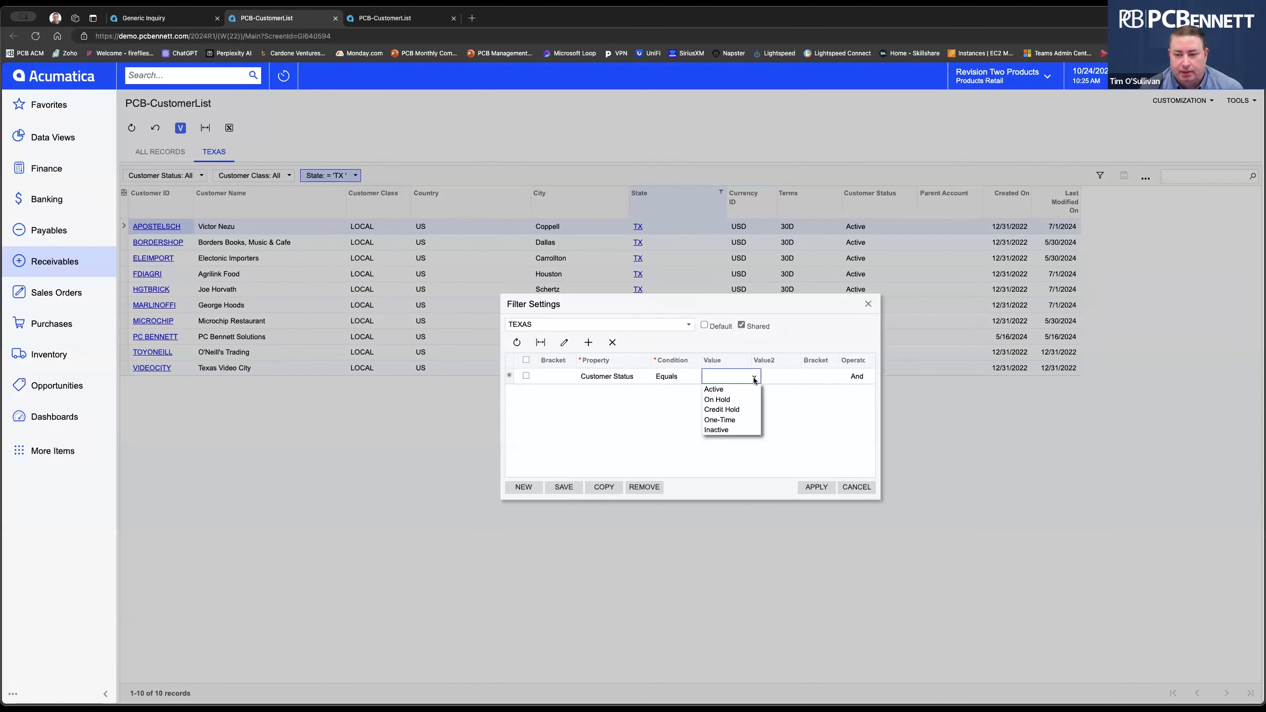
{"action": "left_click", "coordinate": [667, 377]}
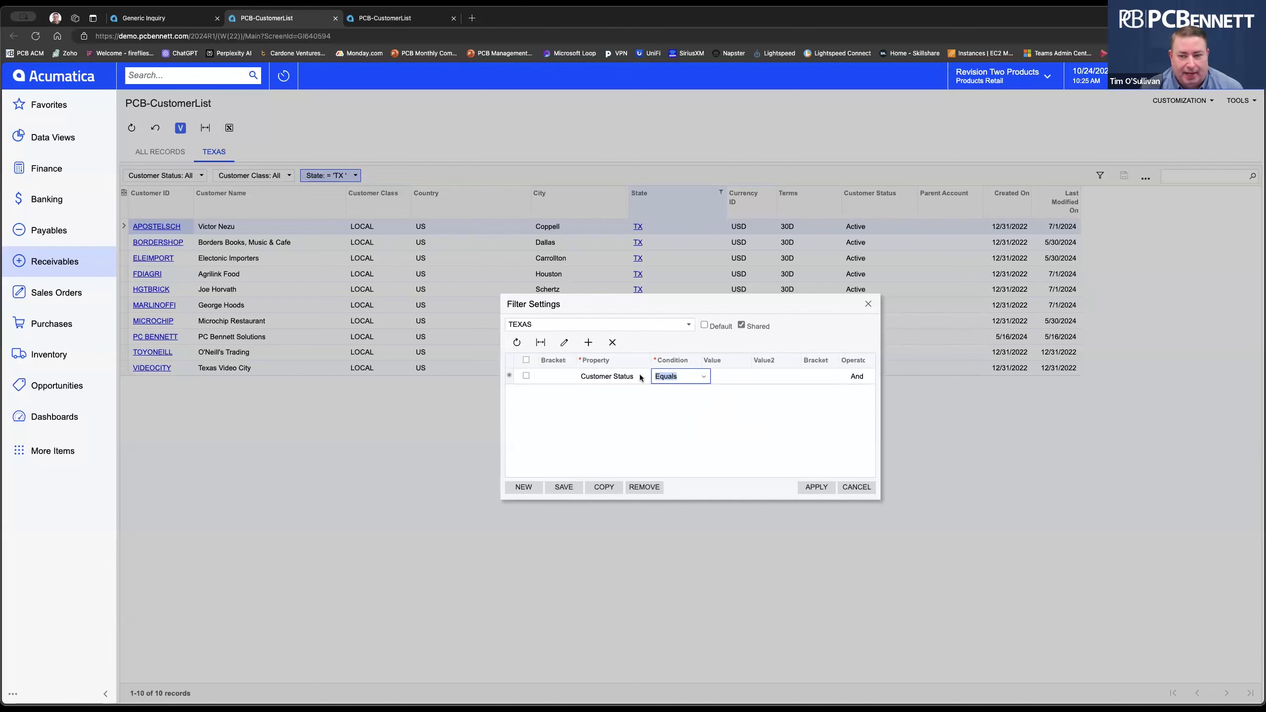
{"action": "left_click", "coordinate": [735, 374]}
{"action": "left_click", "coordinate": [754, 378]}
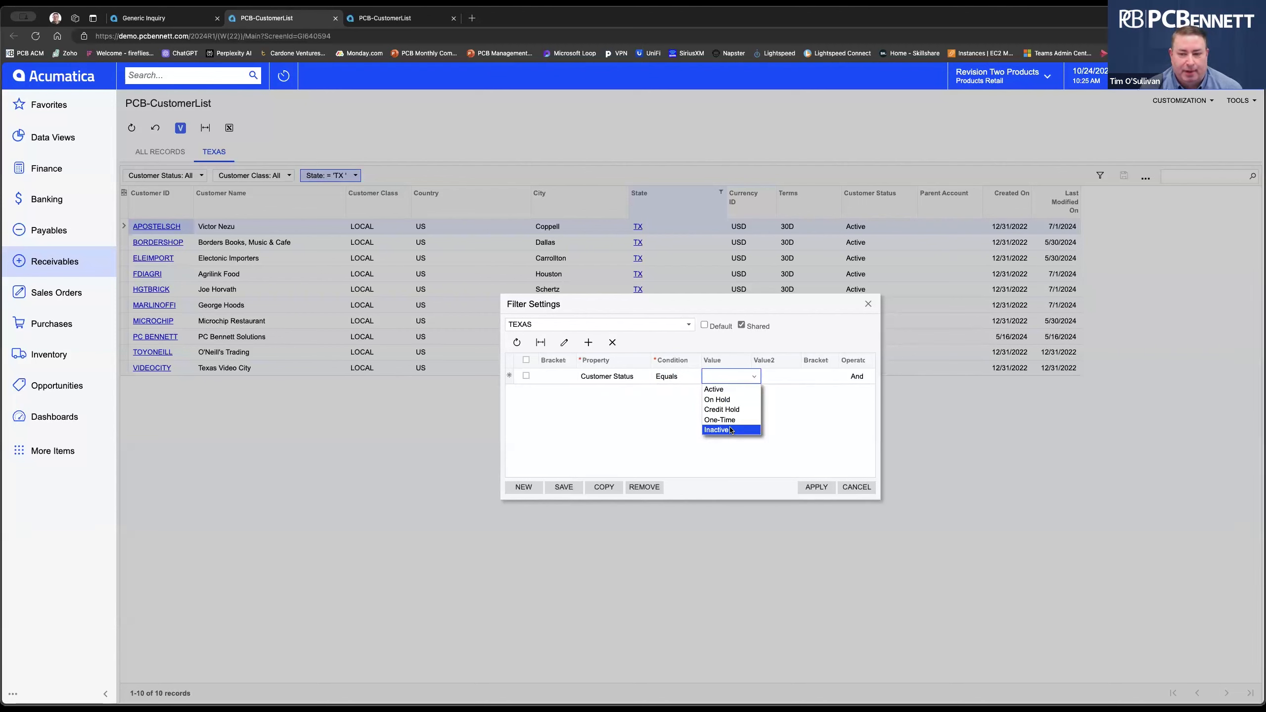
{"action": "left_click", "coordinate": [729, 392]}
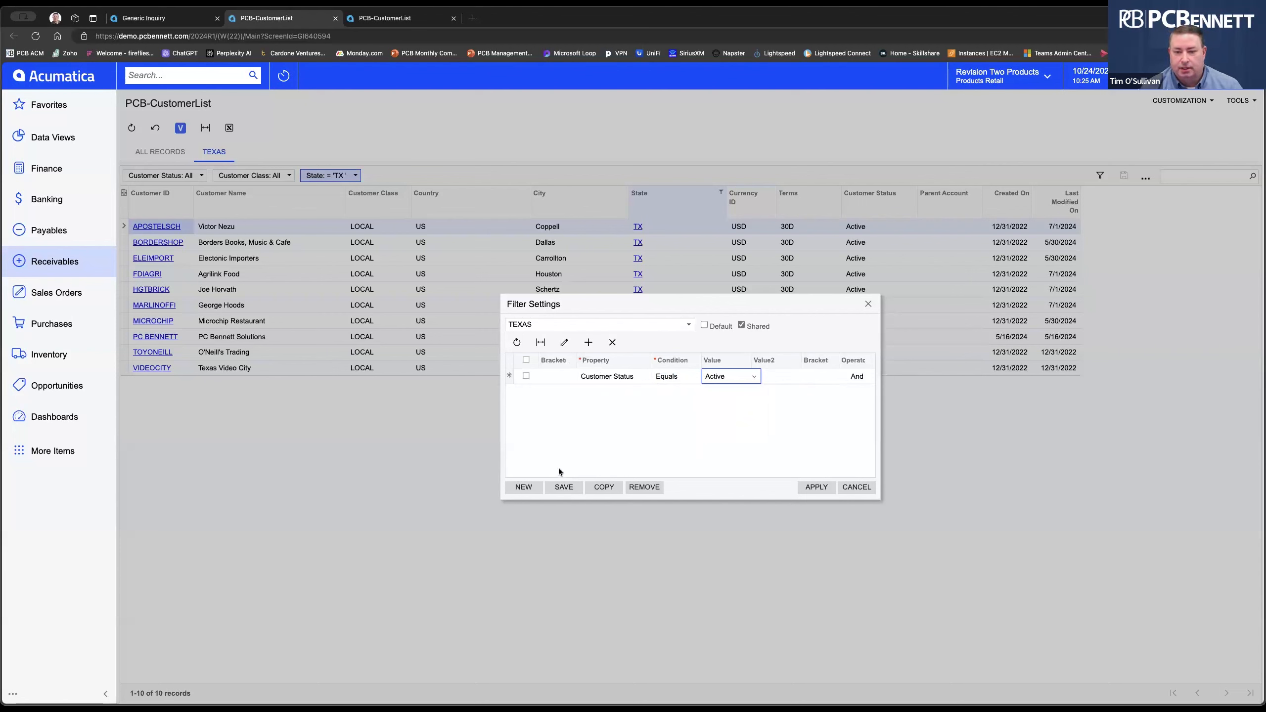
Save and apply the updated TEXAS filter, then remove the State chip from the filter bar.
{"action": "left_click", "coordinate": [563, 487]}
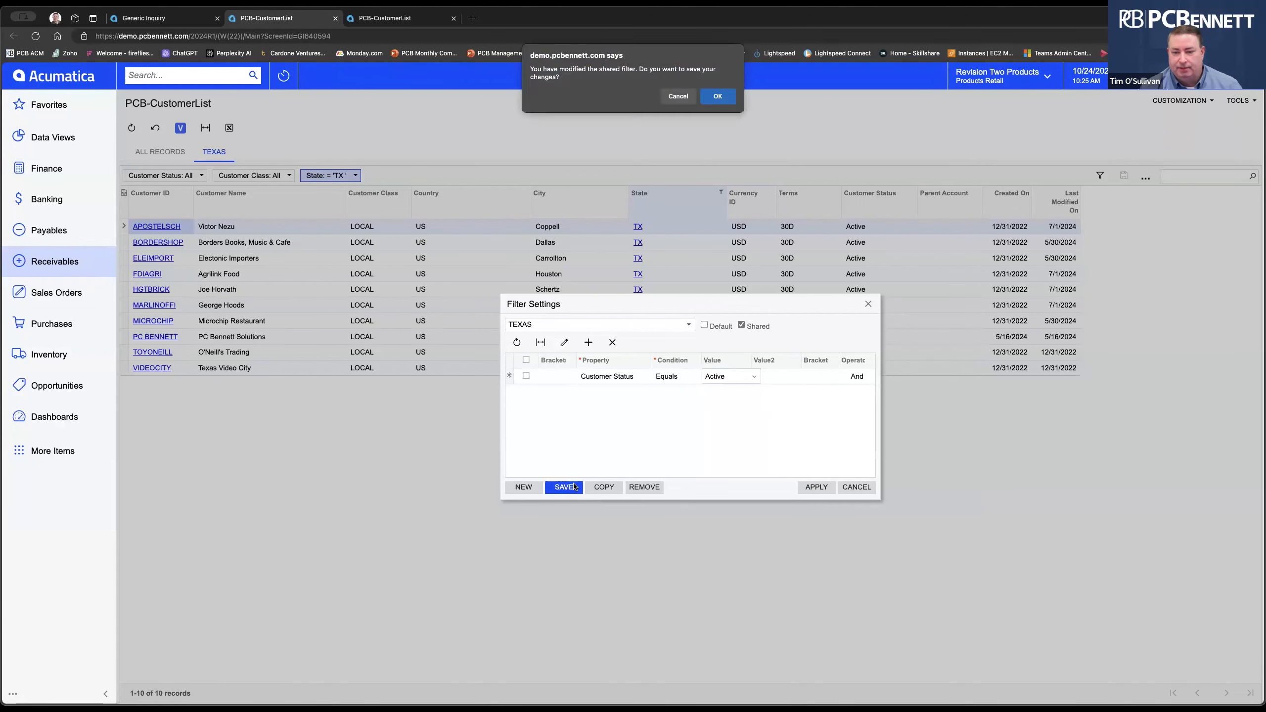
{"action": "left_click", "coordinate": [708, 95]}
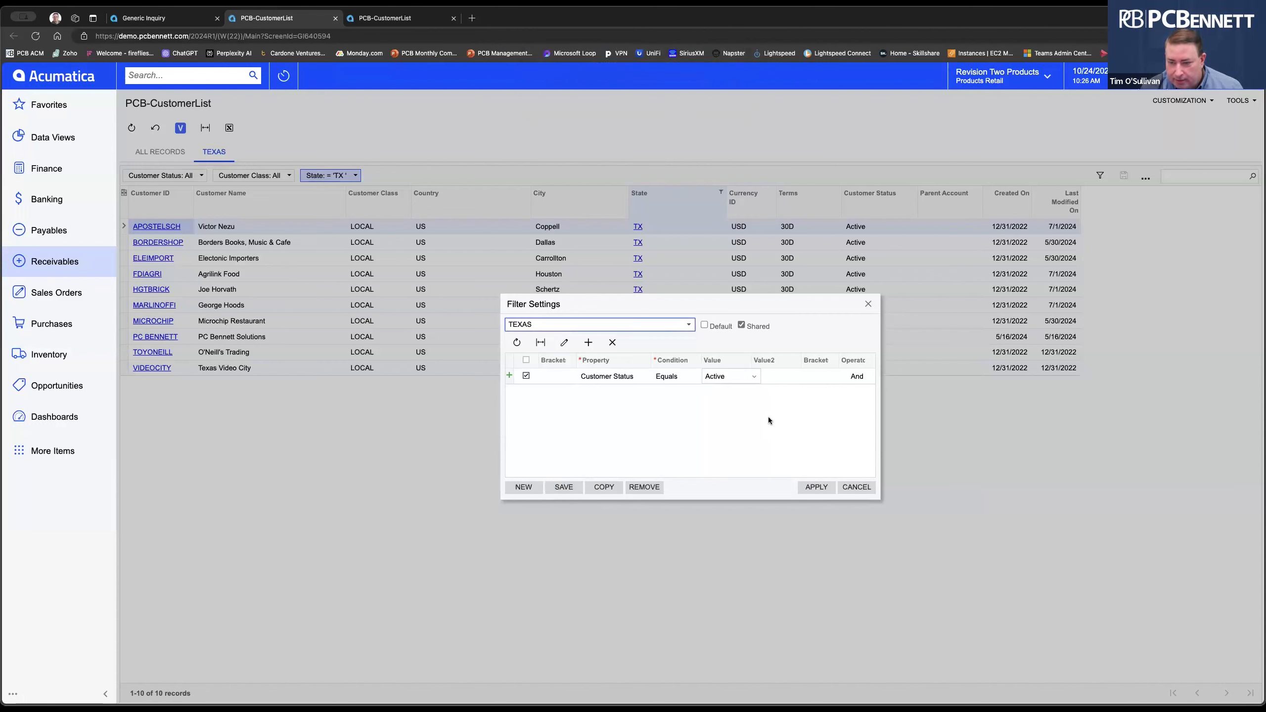
{"action": "left_click", "coordinate": [816, 486]}
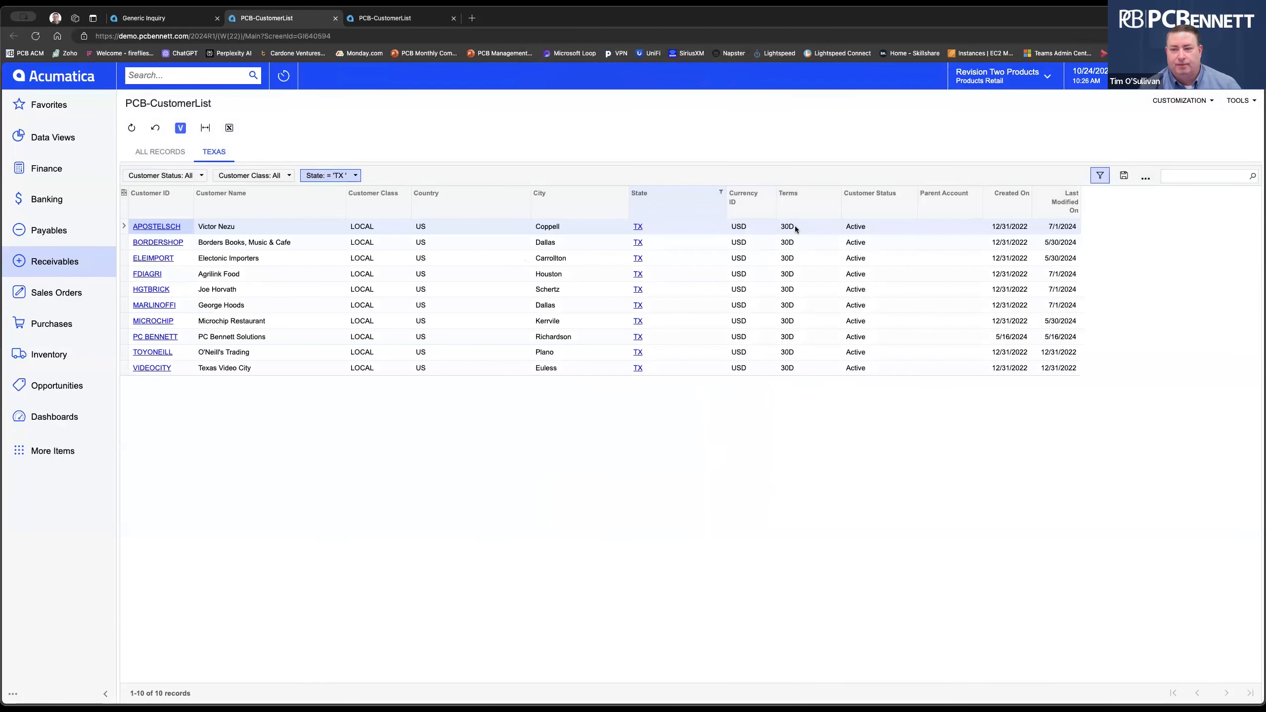
{"action": "left_click_drag", "start_coordinate": [335, 176], "coordinate": [406, 424]}
From ALL RECORDS, define a Customer Status equals Active filter condition.
{"action": "left_click", "coordinate": [157, 154]}
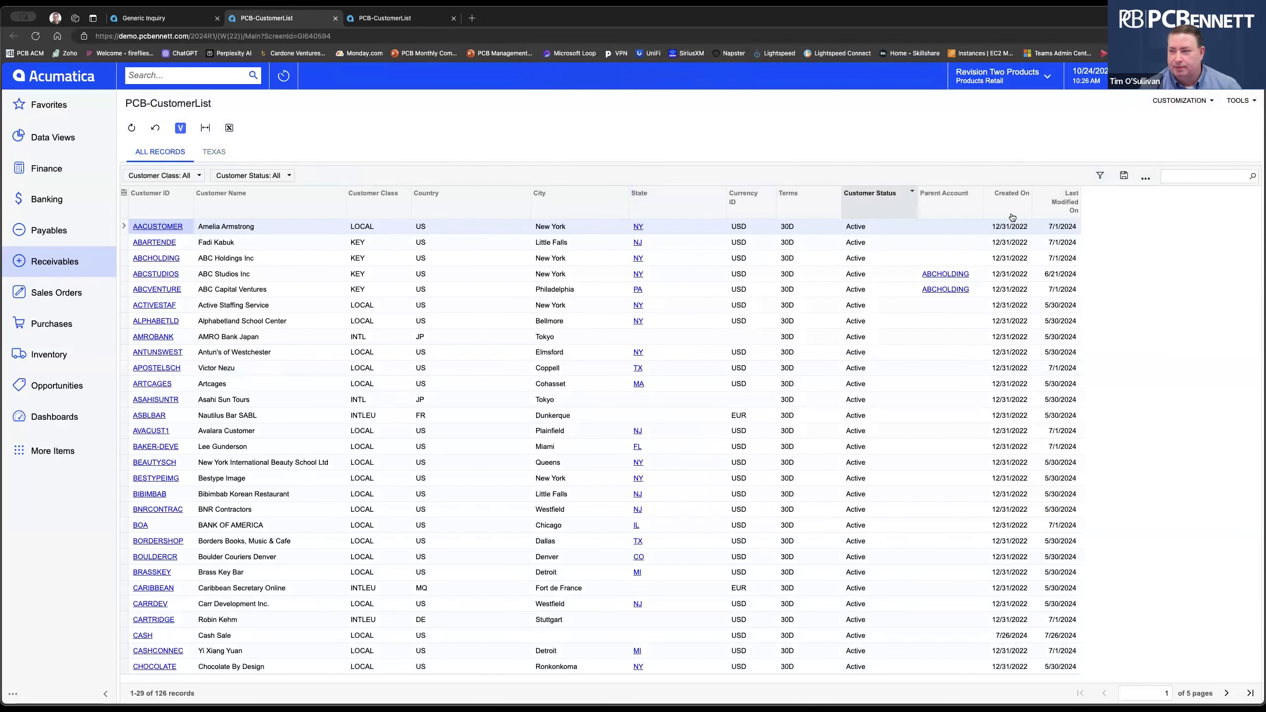
{"action": "left_click", "coordinate": [1099, 175]}
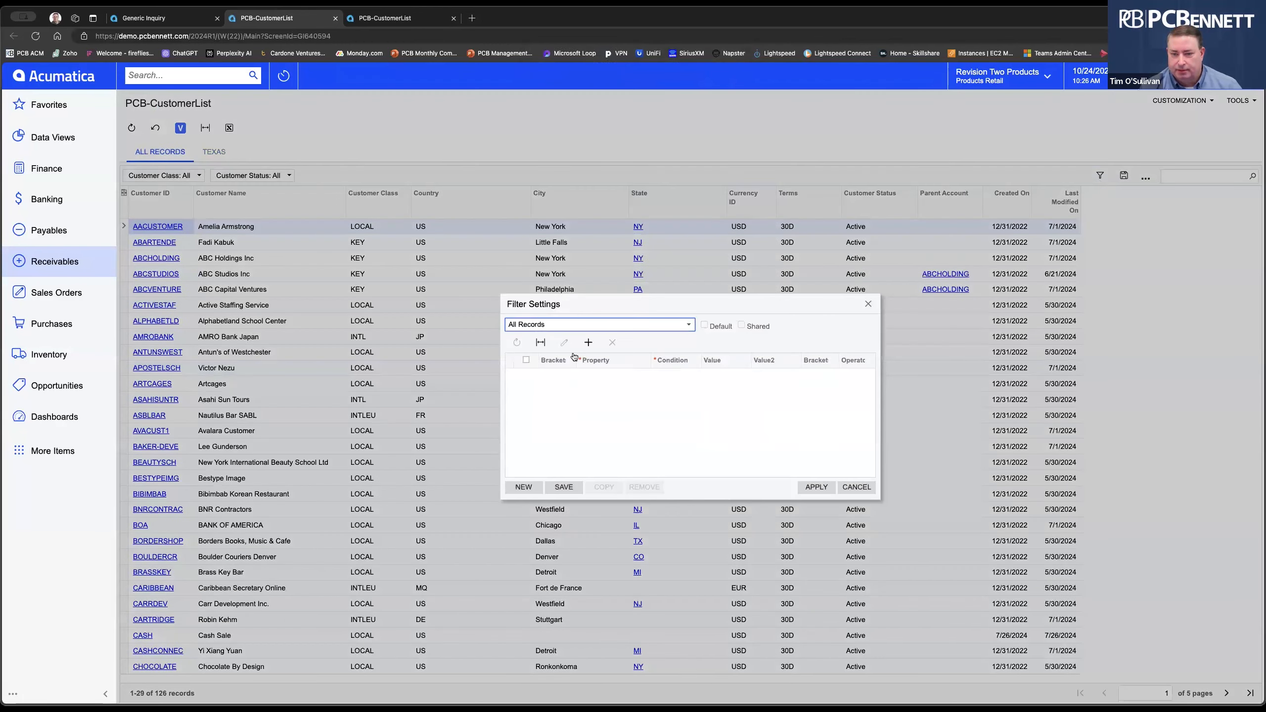
{"action": "left_click", "coordinate": [613, 376]}
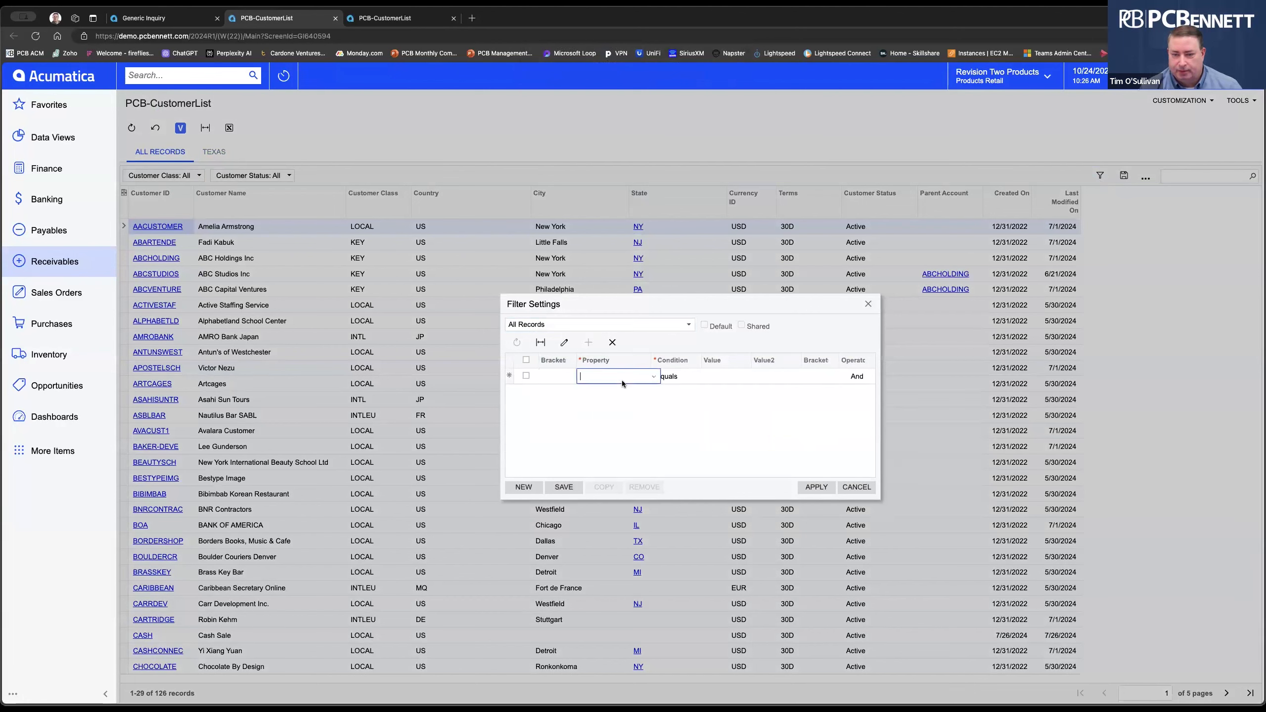
{"action": "left_click", "coordinate": [653, 377]}
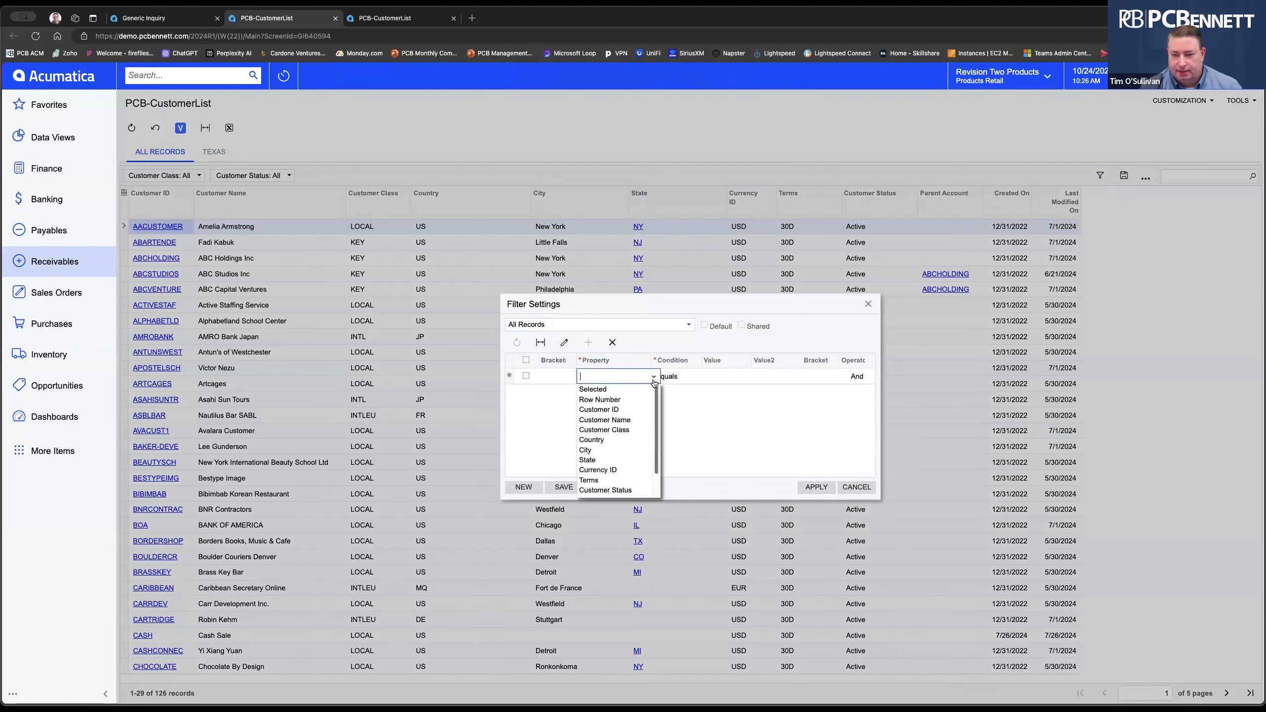
{"action": "left_click", "coordinate": [617, 490]}
{"action": "left_click", "coordinate": [724, 377]}
{"action": "left_click", "coordinate": [724, 377]}
{"action": "left_click", "coordinate": [732, 392]}
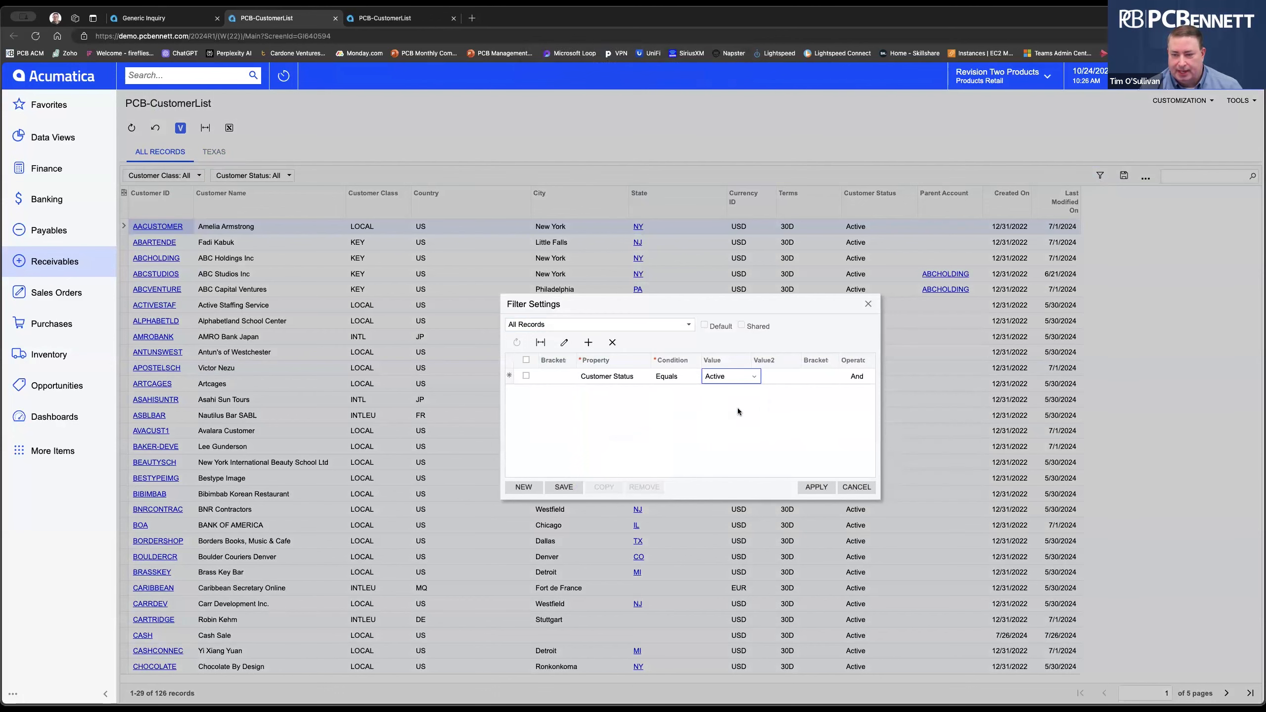
Save the condition as a filter named ACTIVE and apply it.
{"action": "left_click", "coordinate": [562, 490]}
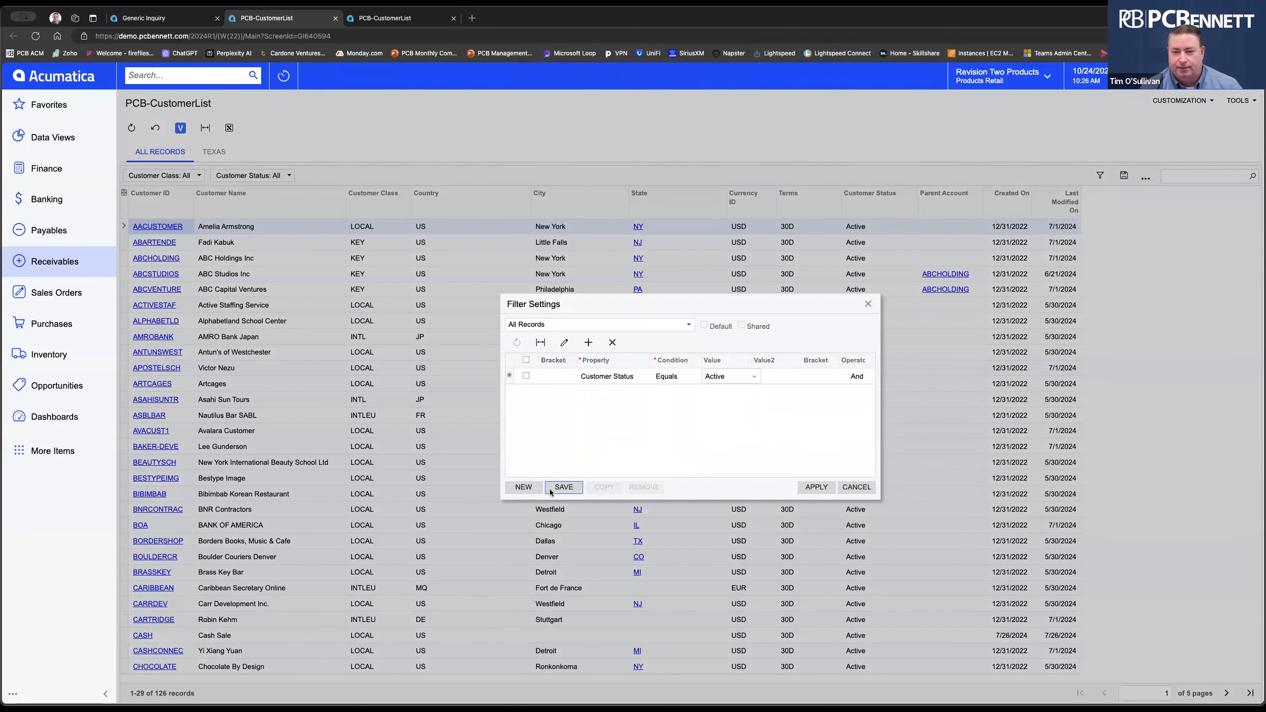
{"action": "left_click", "coordinate": [551, 492]}
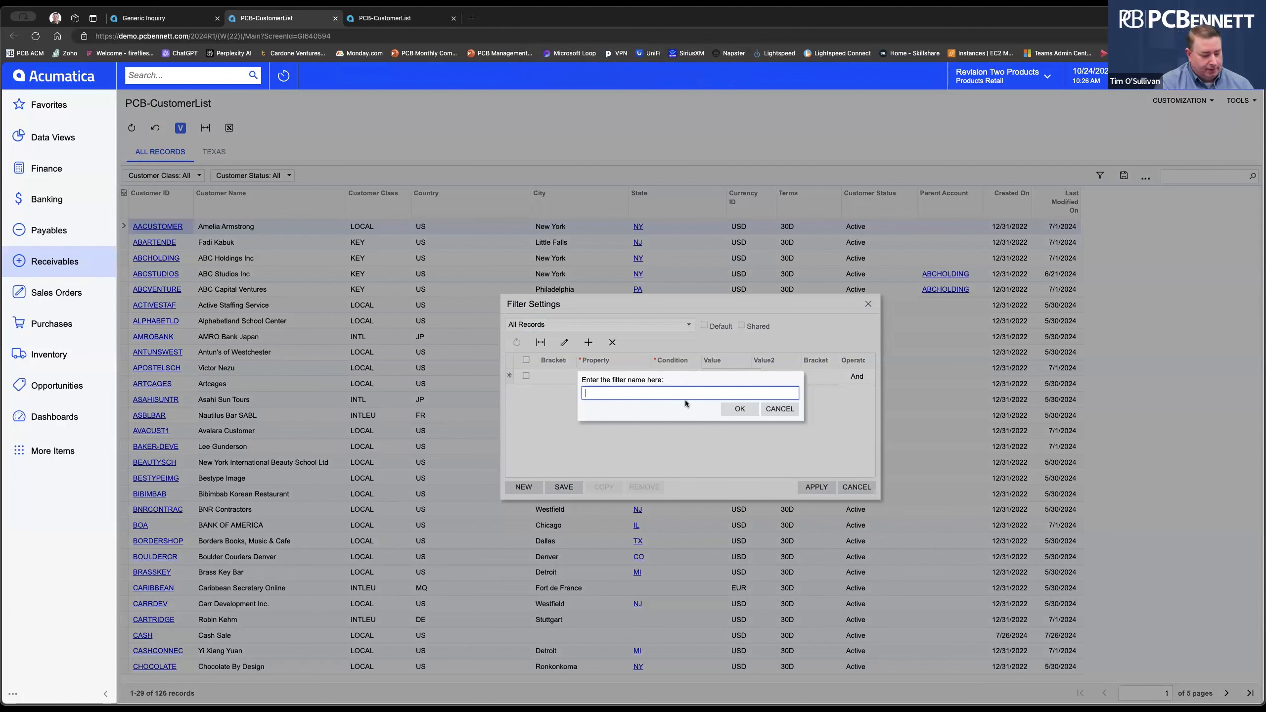
{"action": "type", "text": "ACT"}
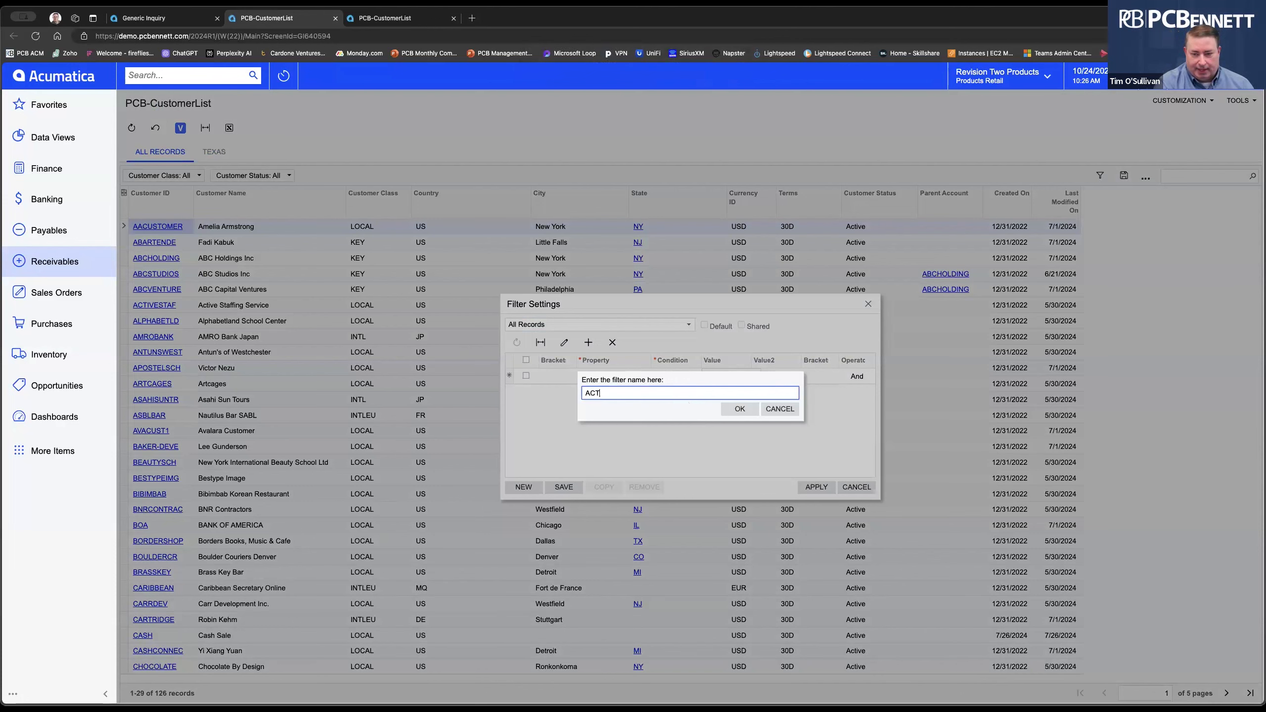
{"action": "type", "text": "IVE"}
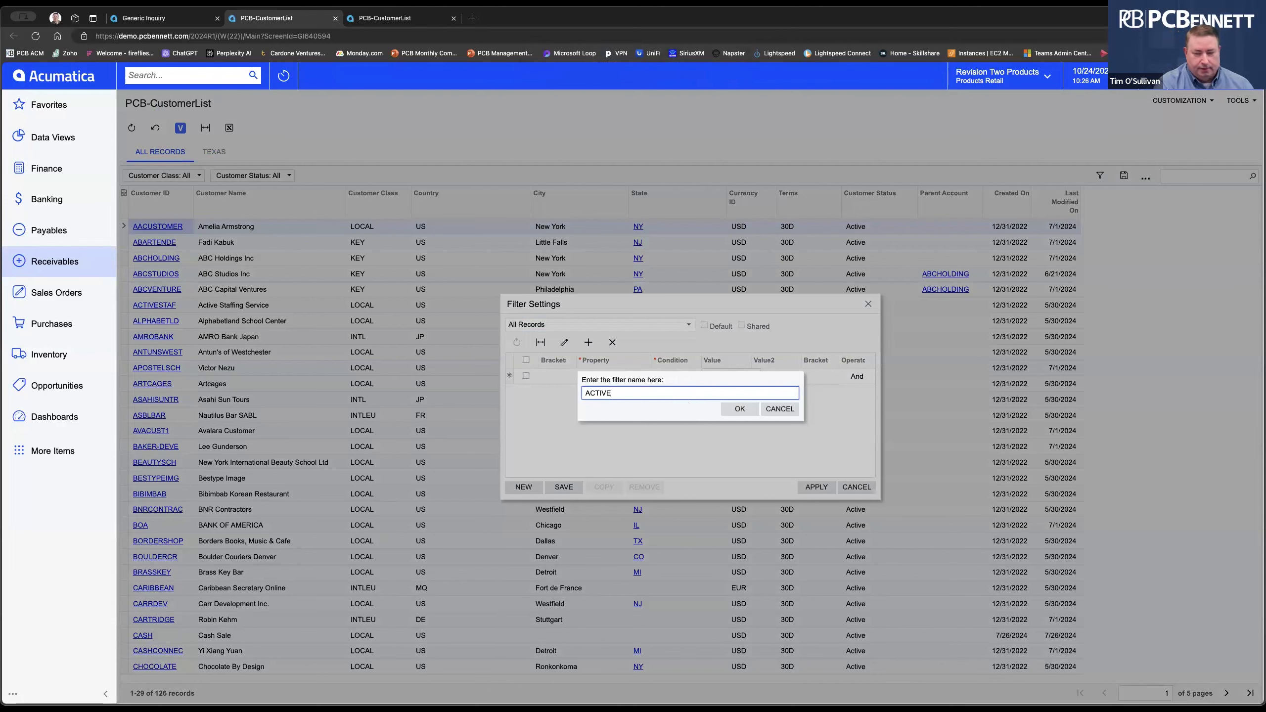
{"action": "left_click", "coordinate": [733, 410]}
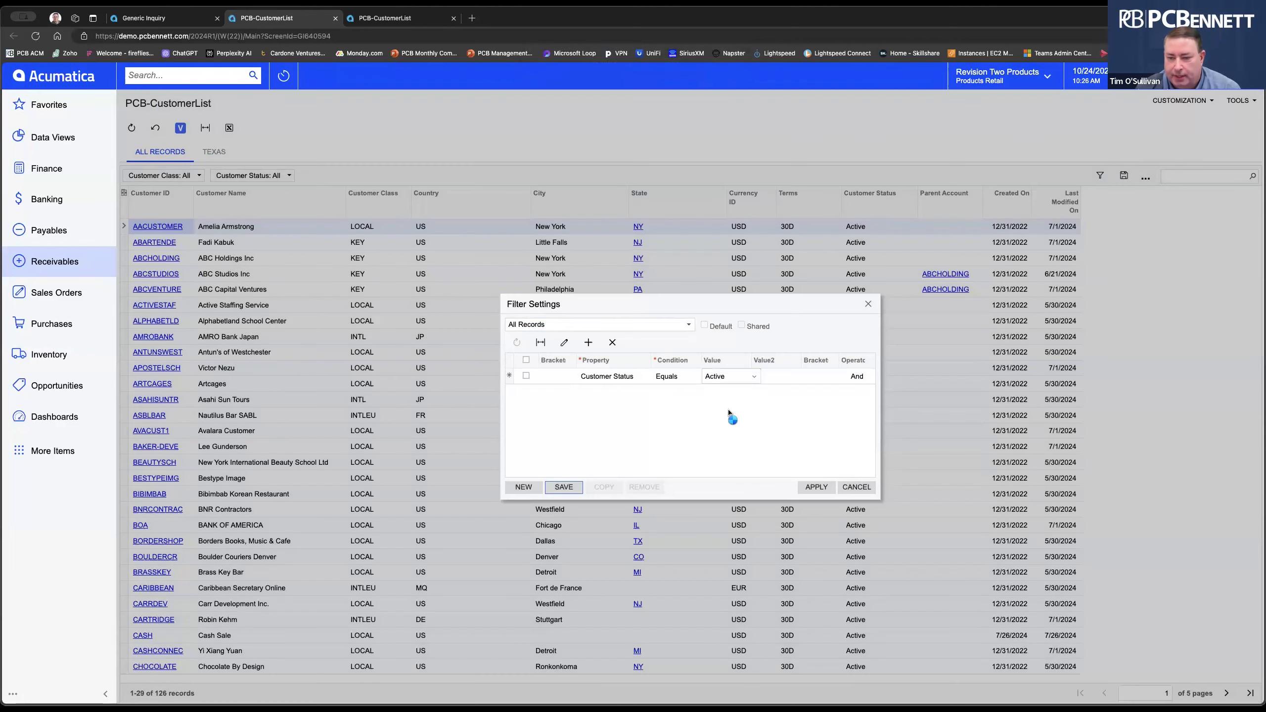
{"action": "left_click", "coordinate": [816, 487]}
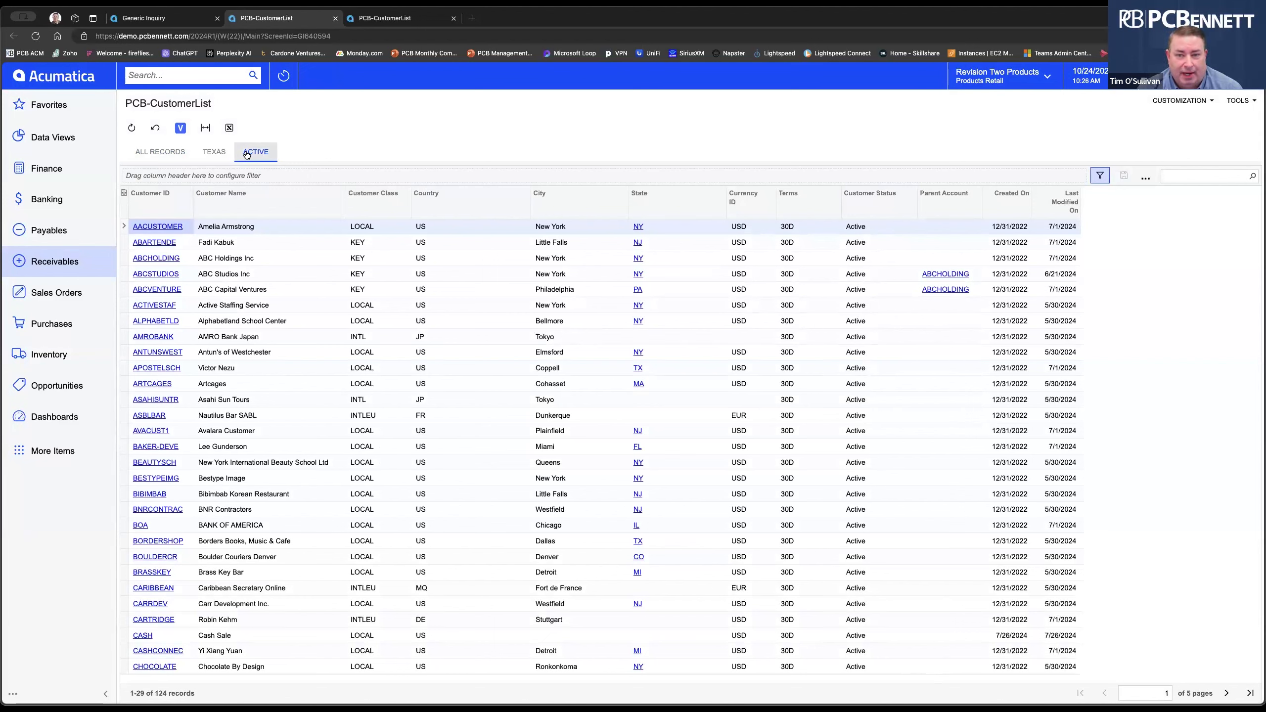
Add a State = TX quick filter to the ACTIVE view, then return to ALL RECORDS.
{"action": "mouse_move", "coordinate": [648, 201]}
{"action": "left_mouse_down"}
{"action": "mouse_move", "coordinate": [535, 172]}
{"action": "mouse_move", "coordinate": [269, 173]}
{"action": "mouse_move", "coordinate": [626, 206]}
{"action": "left_mouse_up"}
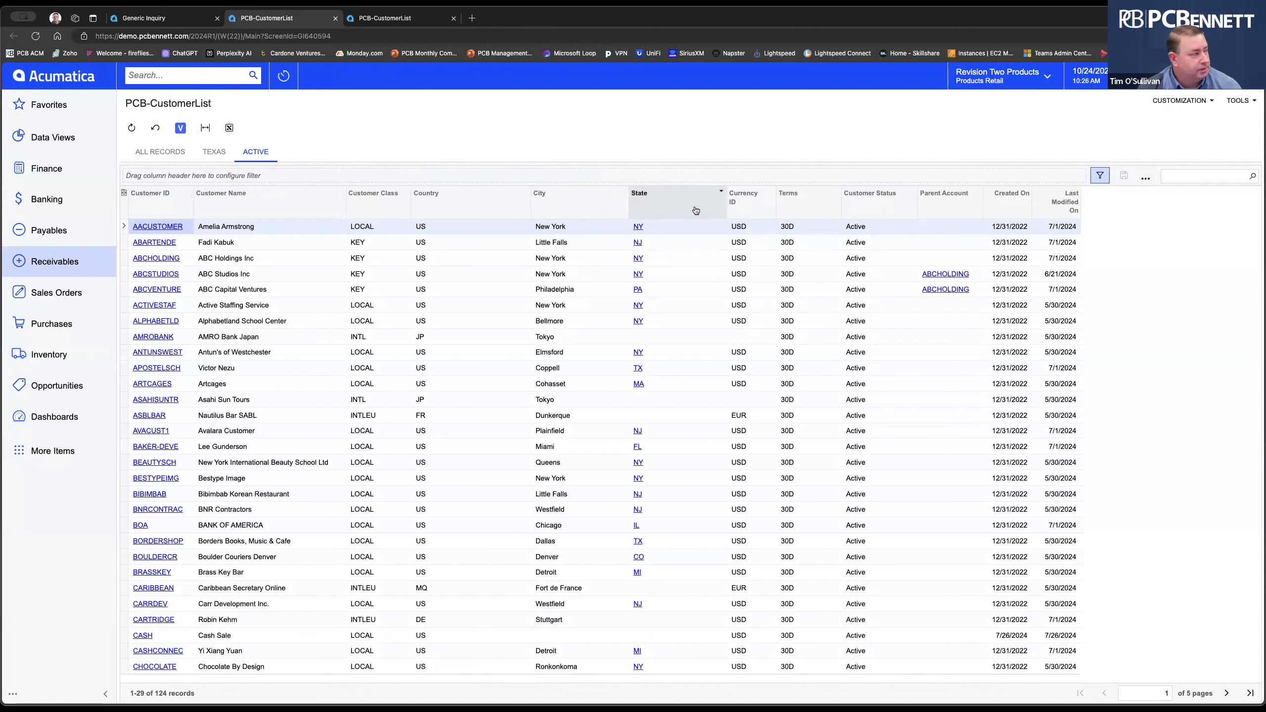
{"action": "left_click_drag", "start_coordinate": [693, 206], "coordinate": [510, 173]}
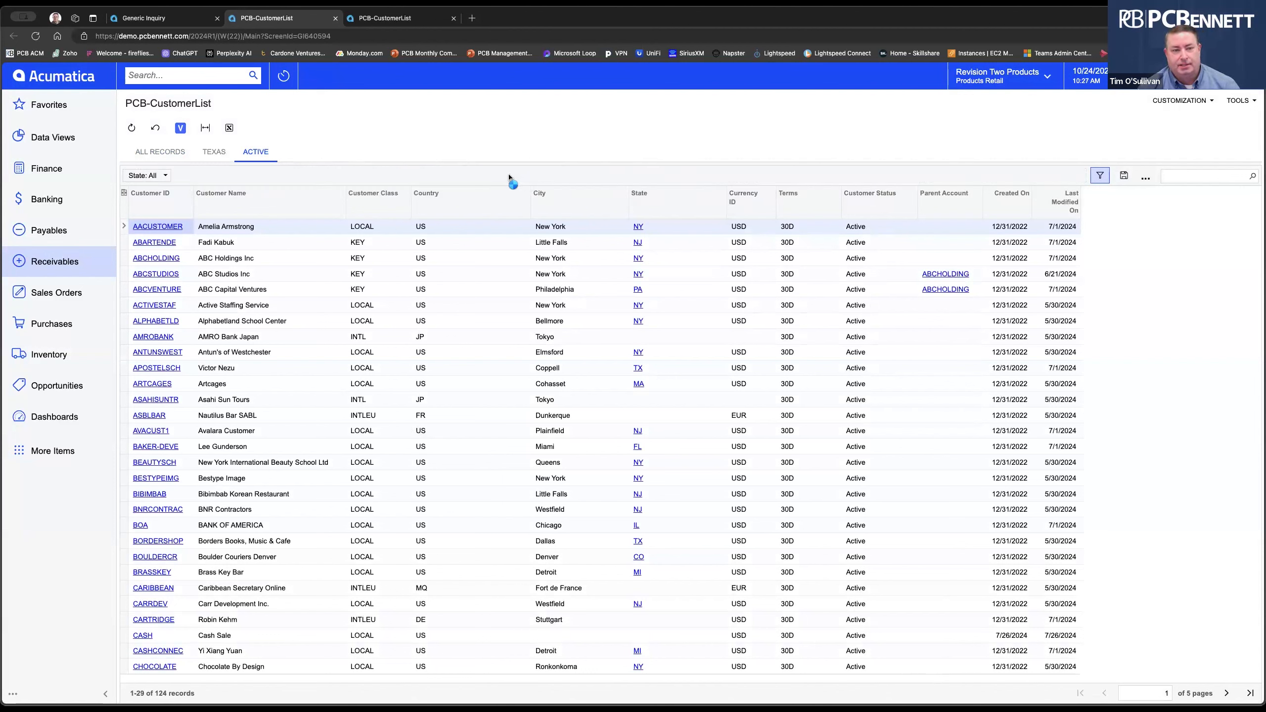
{"action": "left_click", "coordinate": [166, 179]}
{"action": "type", "text": "tx"}
{"action": "left_click", "coordinate": [201, 371]}
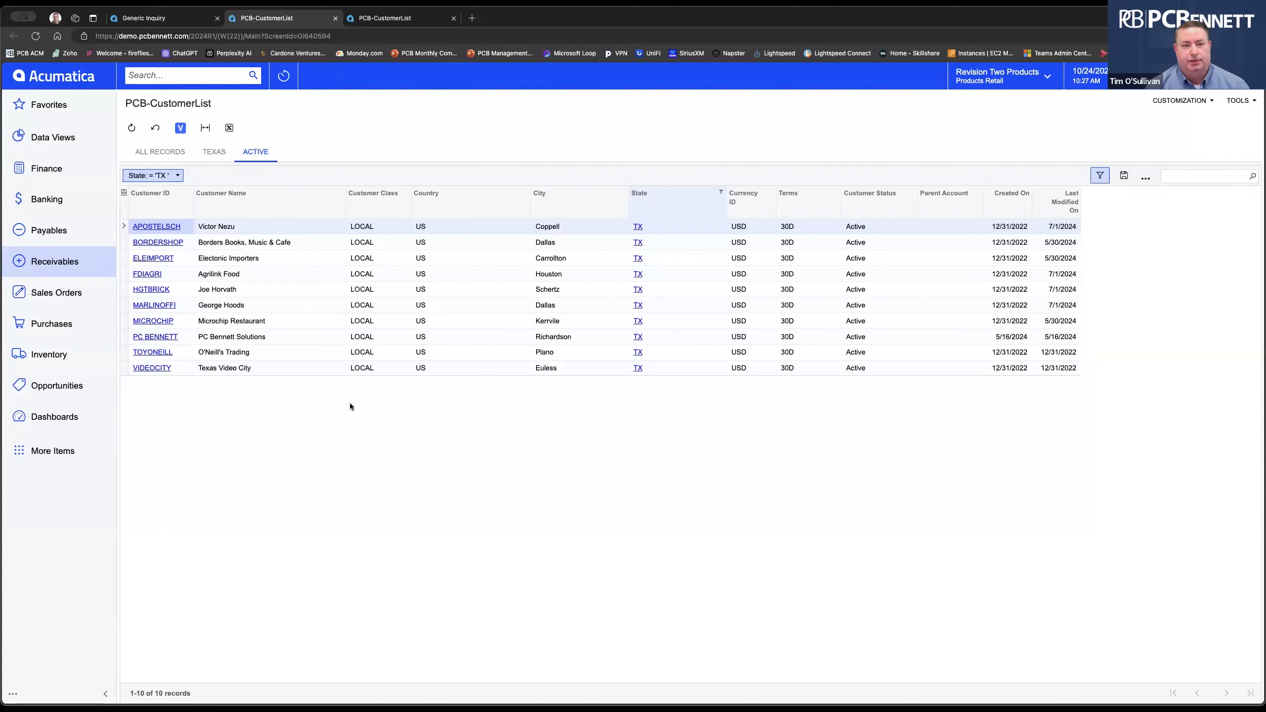
{"action": "left_click", "coordinate": [160, 153]}
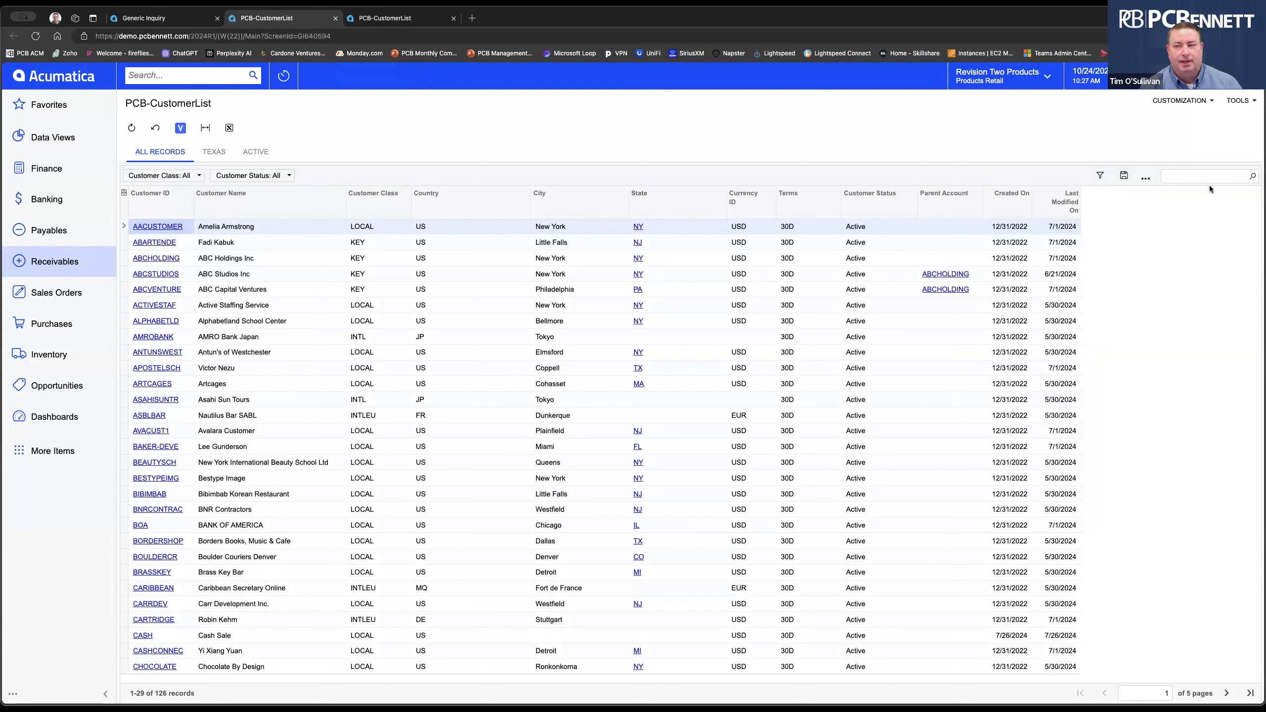
{"action": "left_click", "coordinate": [1190, 177]}
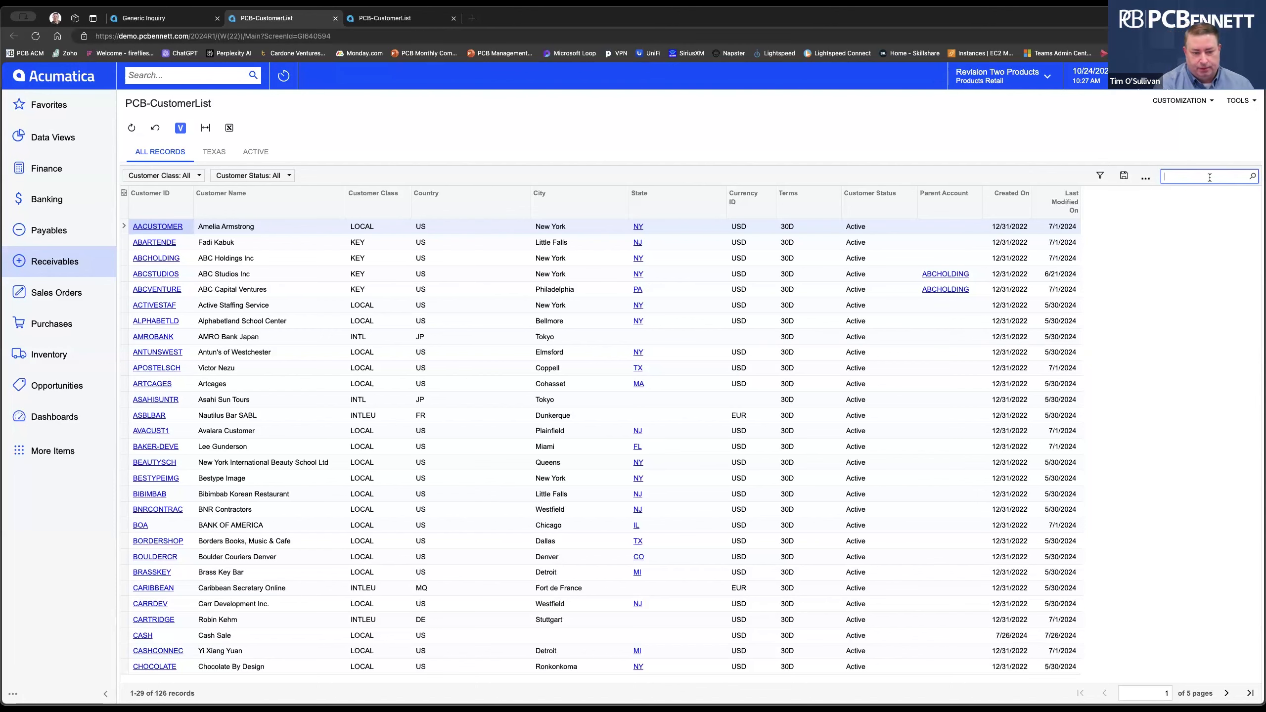
{"action": "type", "text": "BOA"}
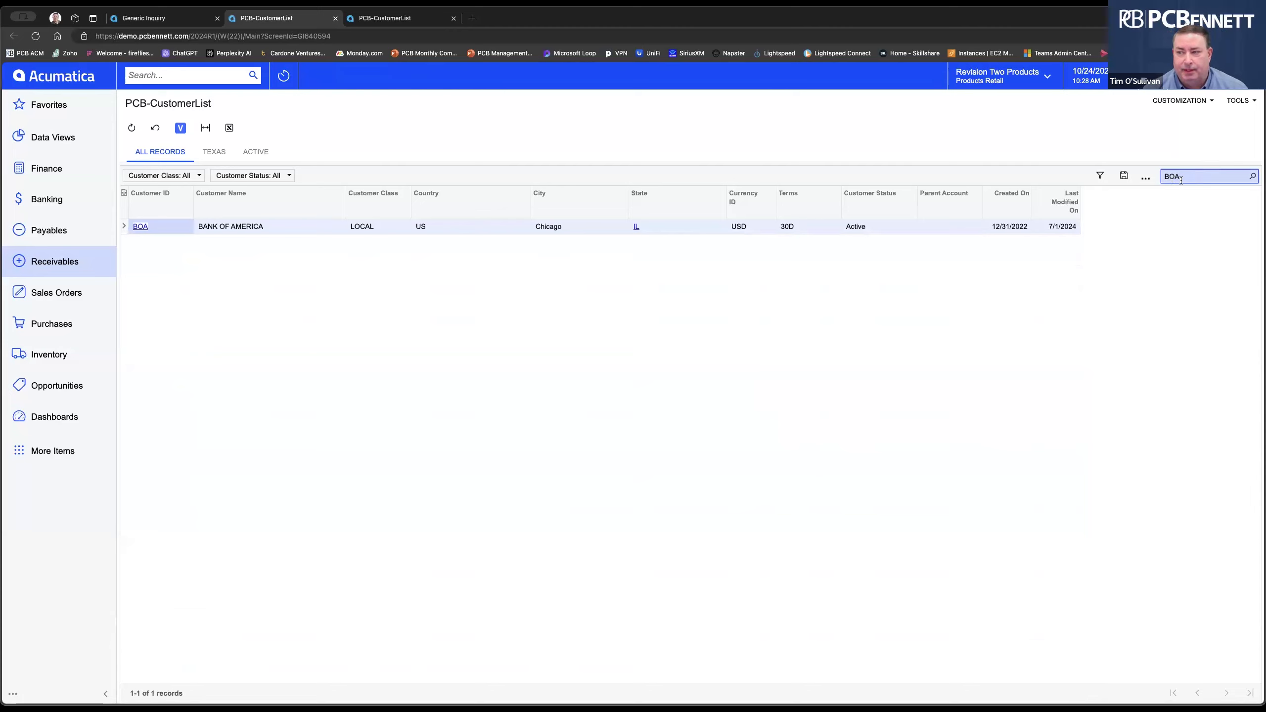
{"action": "left_click", "coordinate": [1254, 177]}
{"action": "left_click", "coordinate": [1253, 178]}
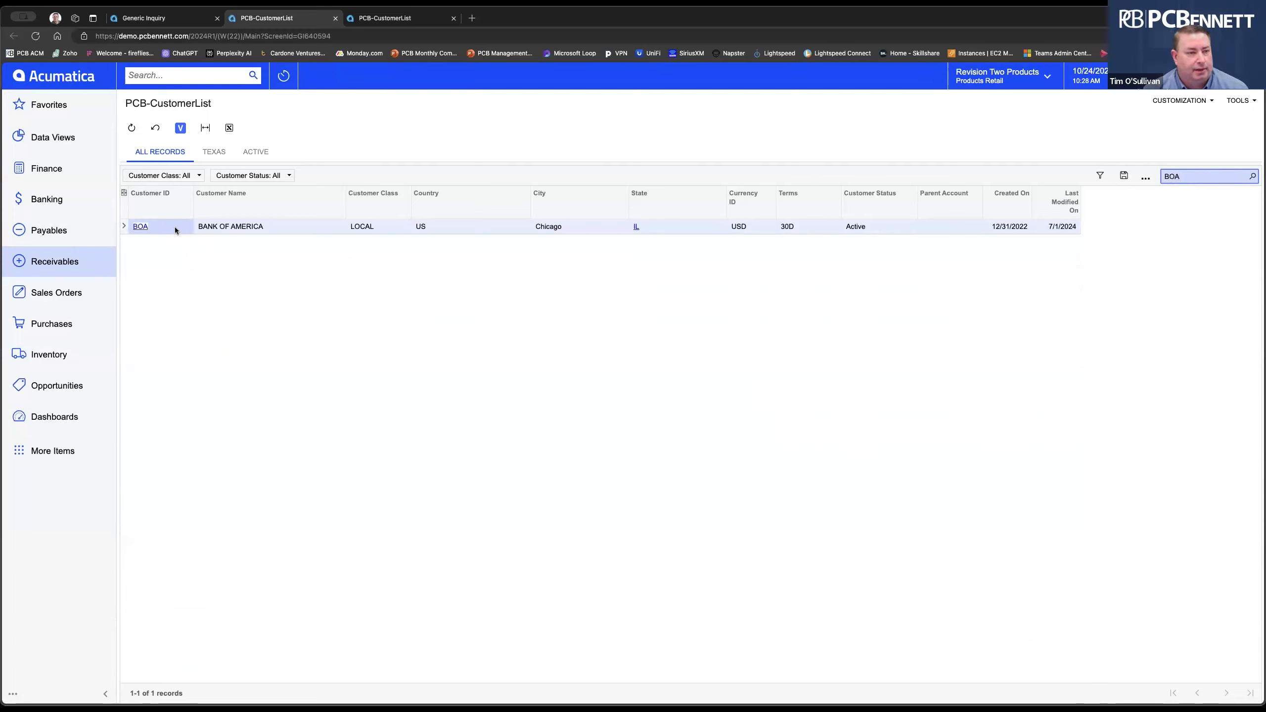
{"action": "key", "text": "BackSpace"}
{"action": "key", "text": "BackSpace"}
{"action": "key", "text": "BackSpace"}
{"action": "key", "text": "Return"}
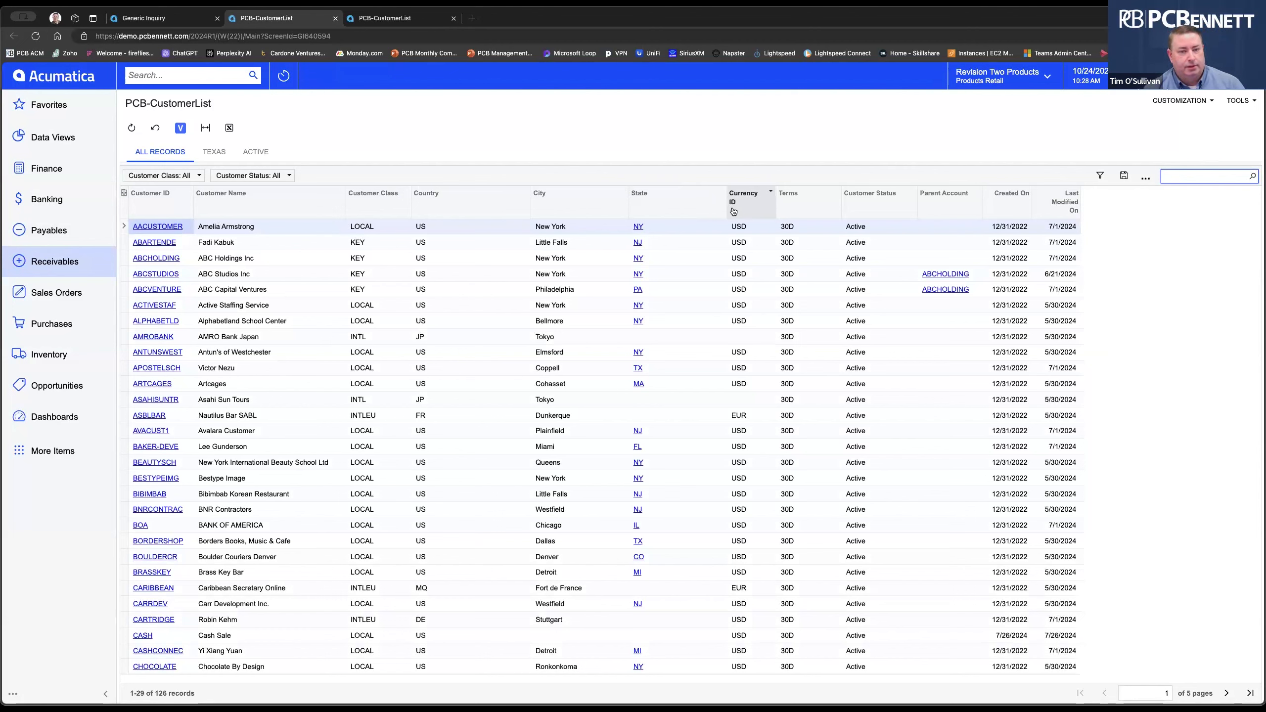
{"action": "left_click", "coordinate": [148, 210]}
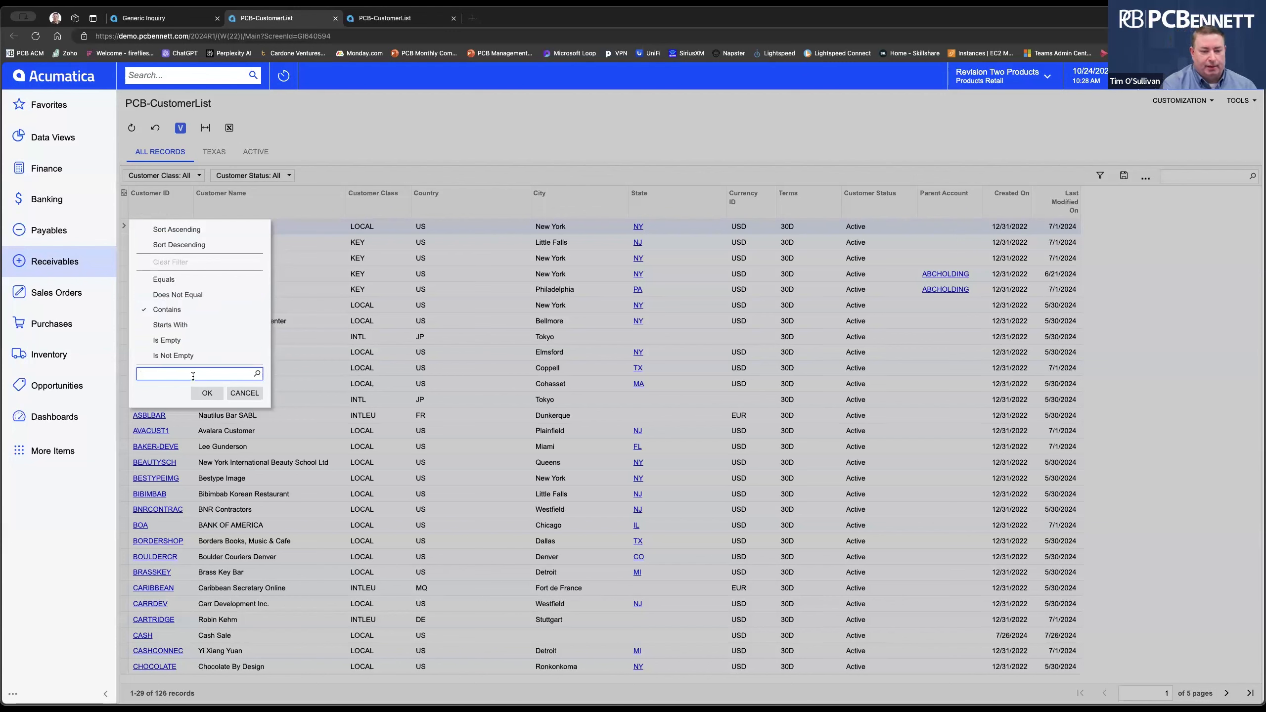
{"action": "type", "text": "der"}
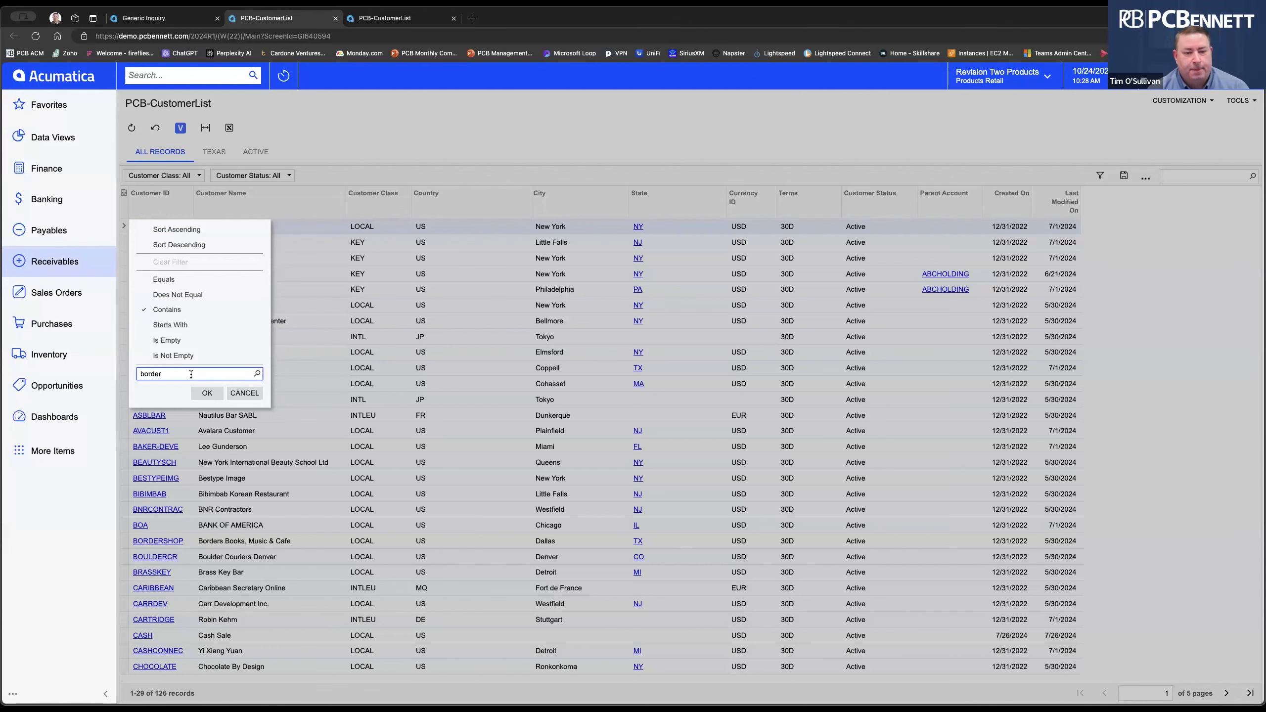
{"action": "left_click", "coordinate": [206, 393]}
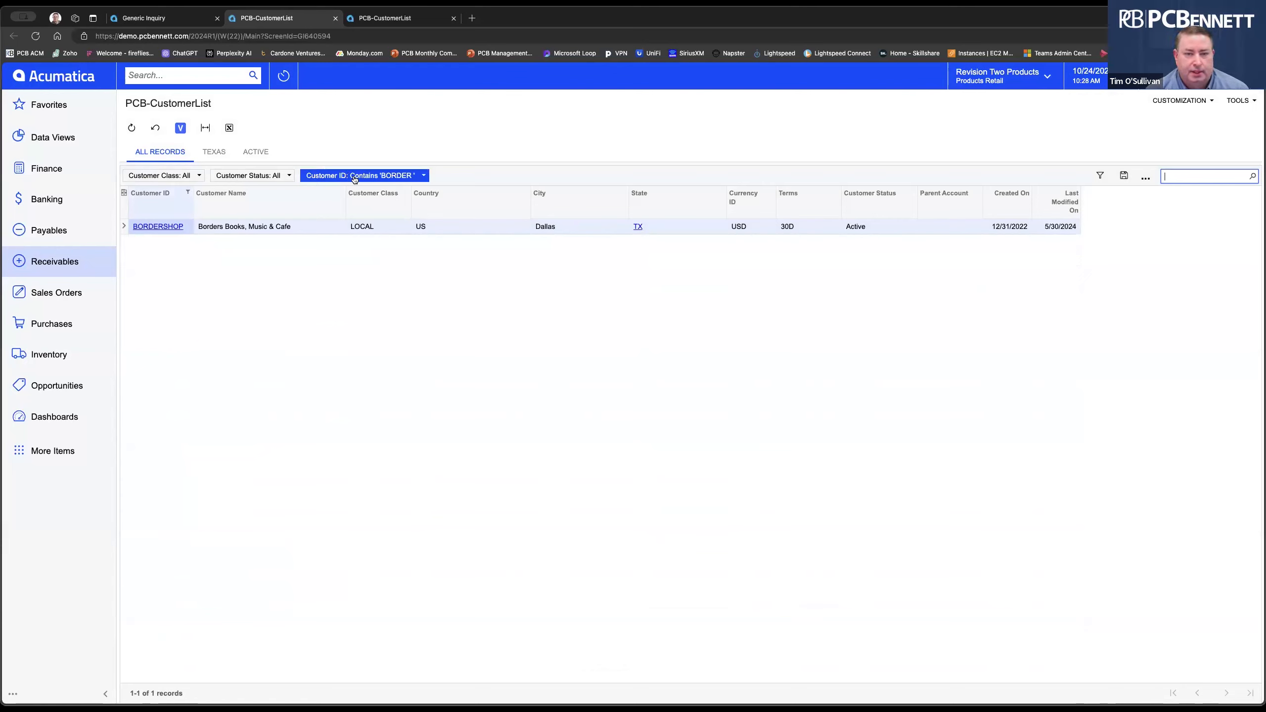
{"action": "left_click_drag", "start_coordinate": [354, 177], "coordinate": [643, 470]}
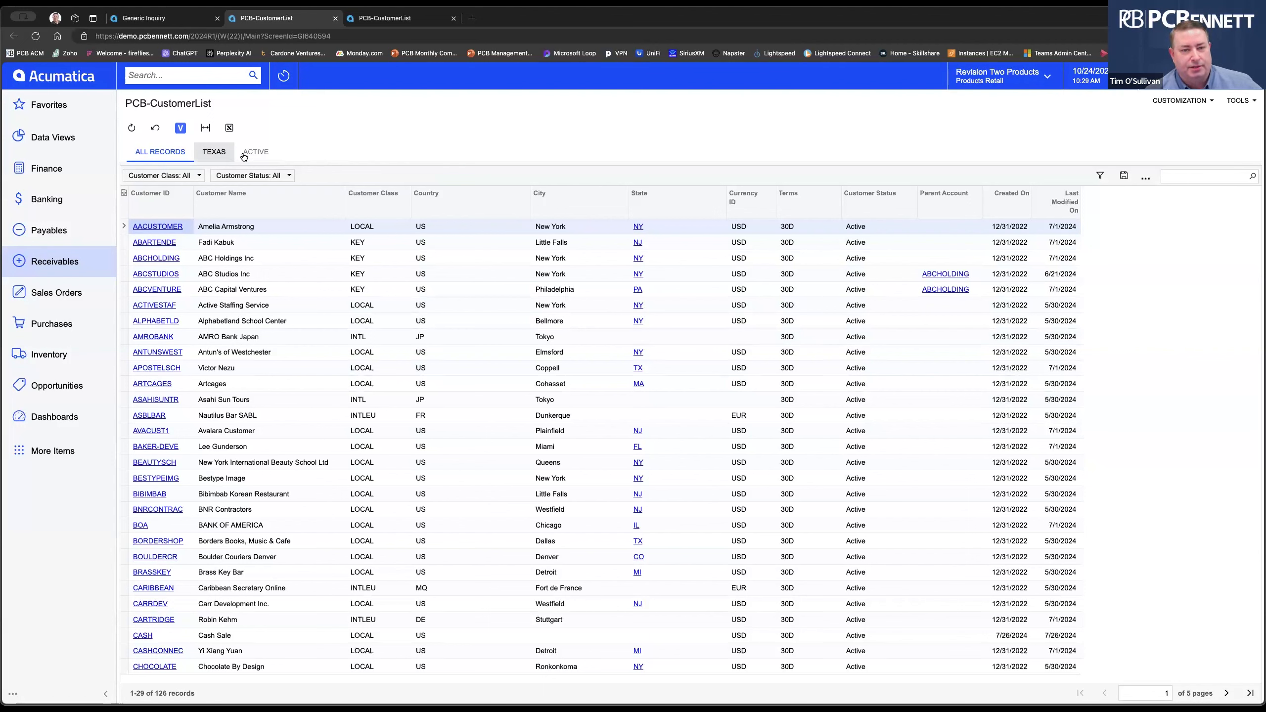
Switch the PCB-CustomerList grid to the TEXAS saved filter tab.
{"action": "left_click", "coordinate": [211, 154]}
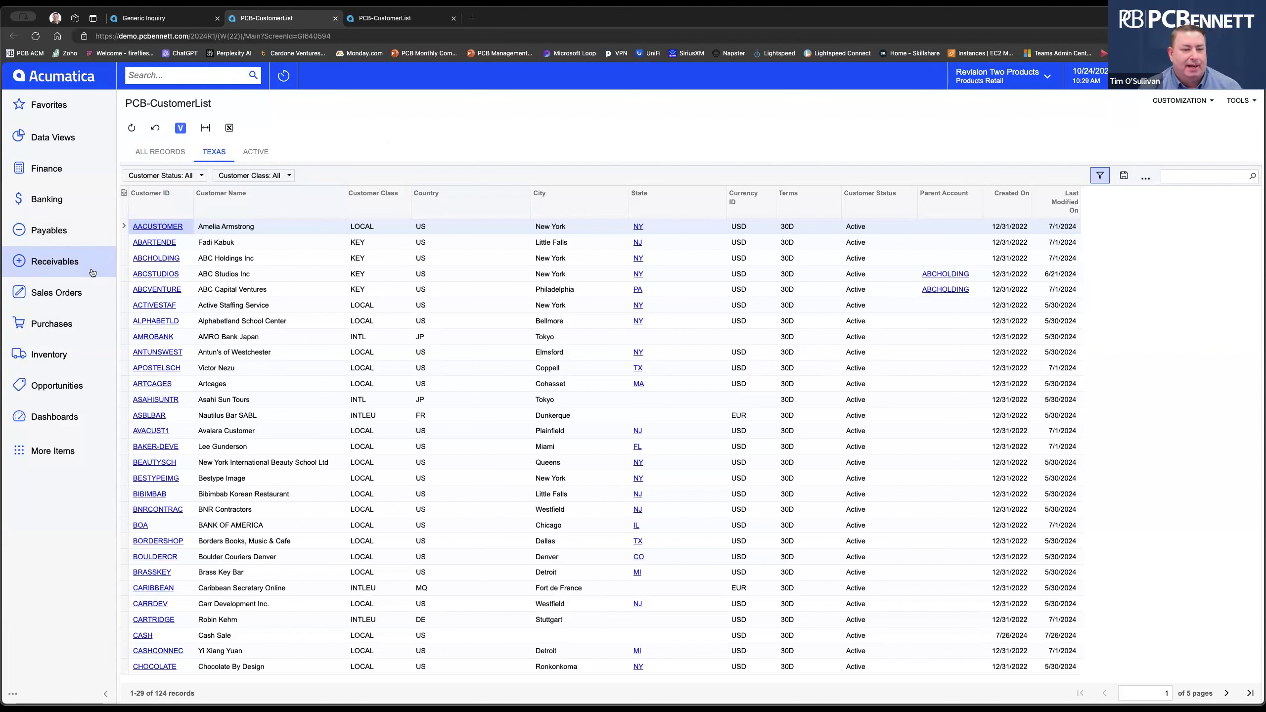
Reopen PCB-CustomerList from Receivables, refresh it, and switch to its Generic Inquiry definition.
{"action": "left_click", "coordinate": [48, 264]}
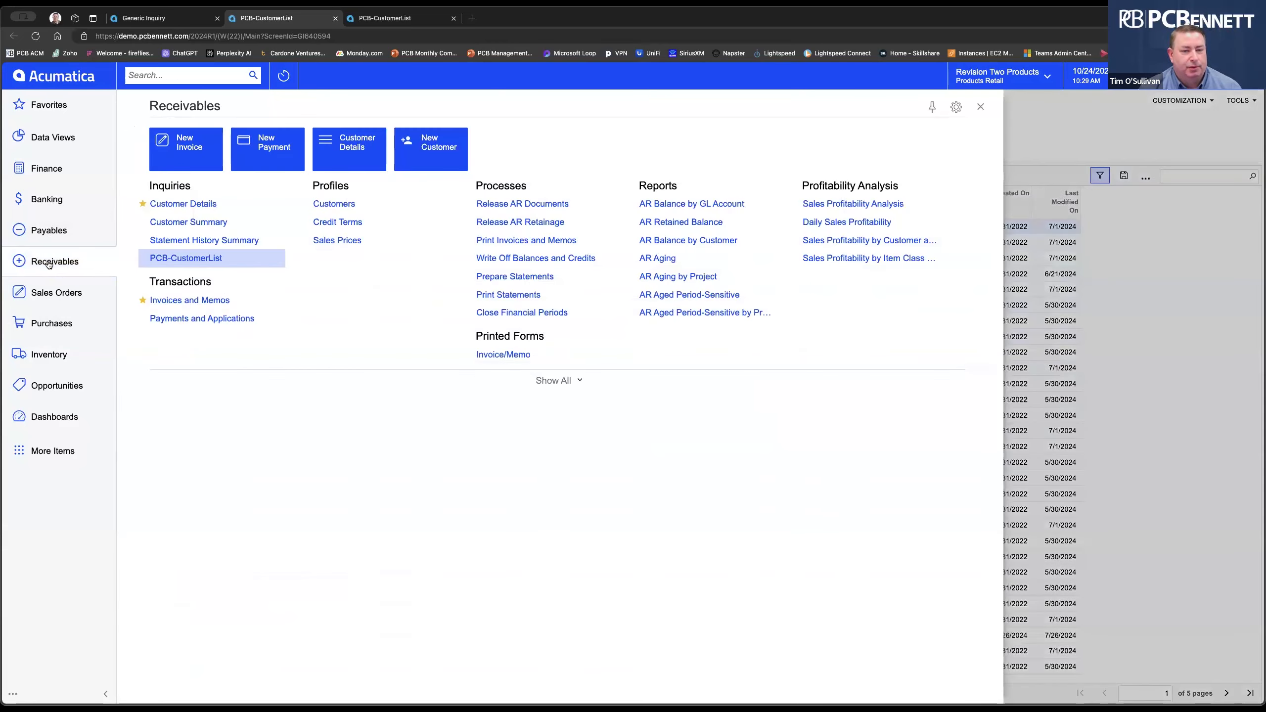
{"action": "left_click", "coordinate": [200, 260]}
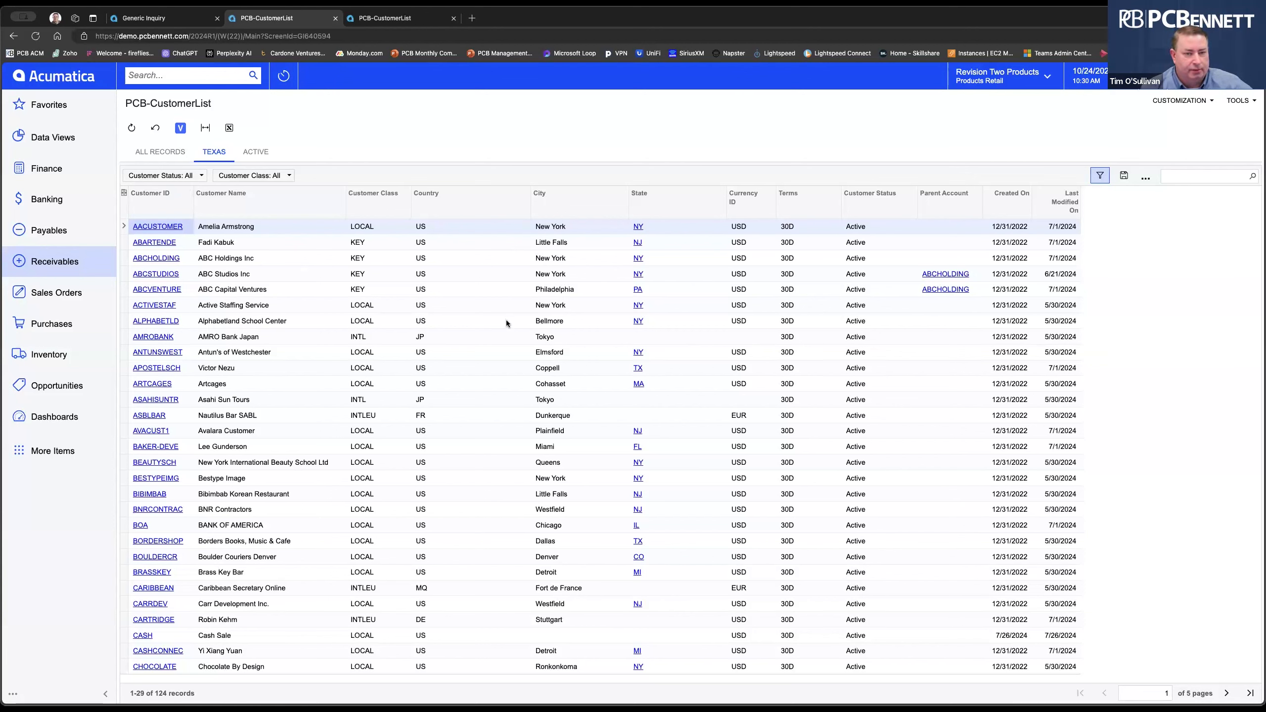
{"action": "left_click", "coordinate": [133, 129]}
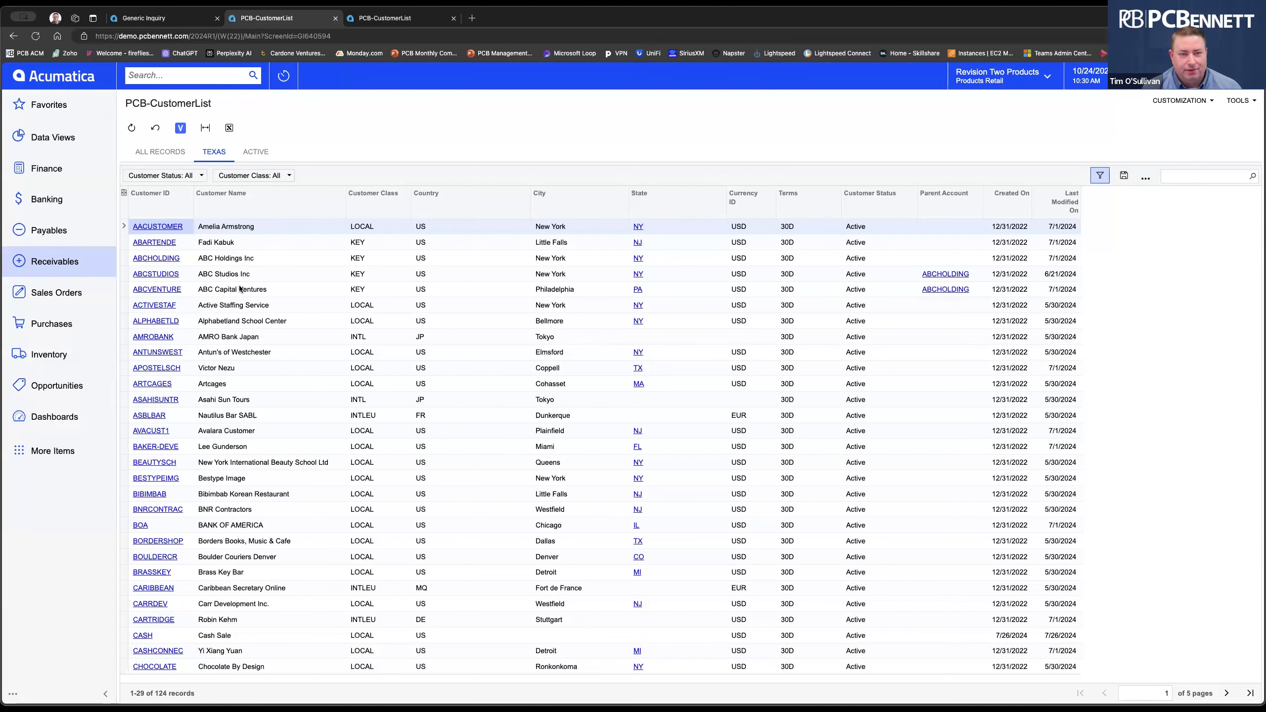
{"action": "left_click", "coordinate": [165, 19]}
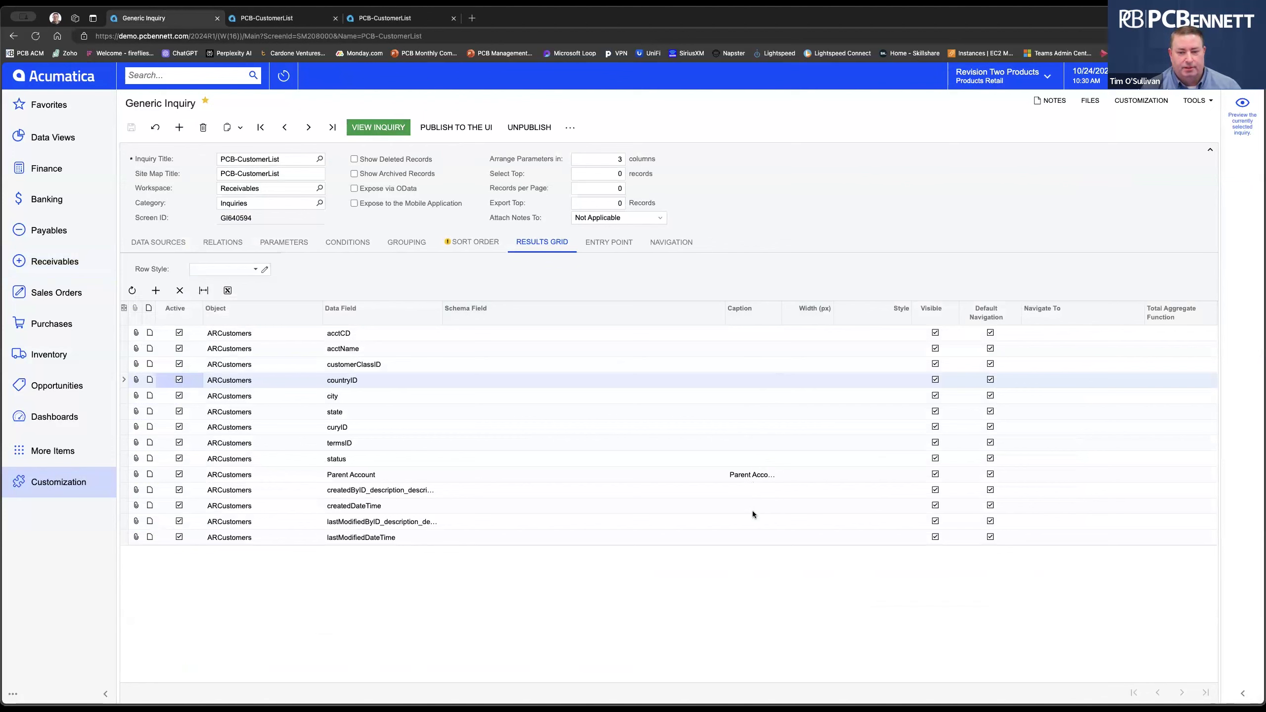
Give the acctCD results-grid field the caption 'Customer'.
{"action": "left_click_drag", "start_coordinate": [784, 314], "coordinate": [824, 323]}
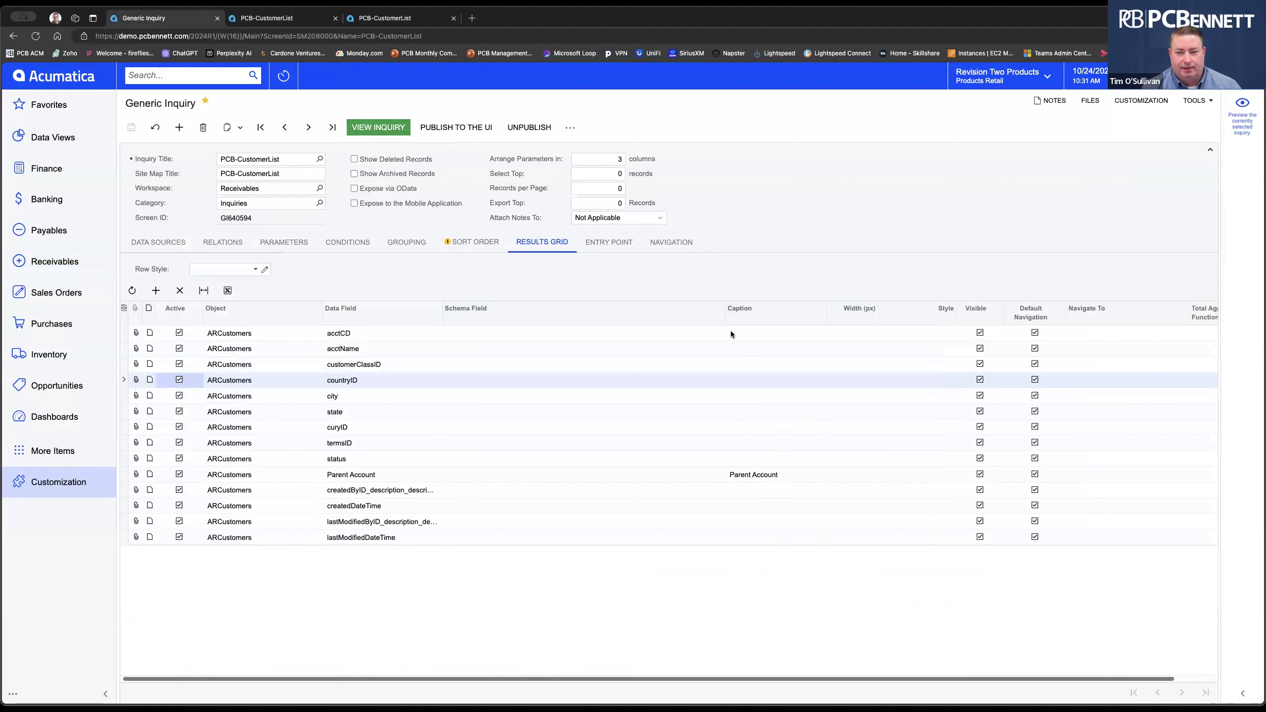
{"action": "left_click", "coordinate": [751, 331]}
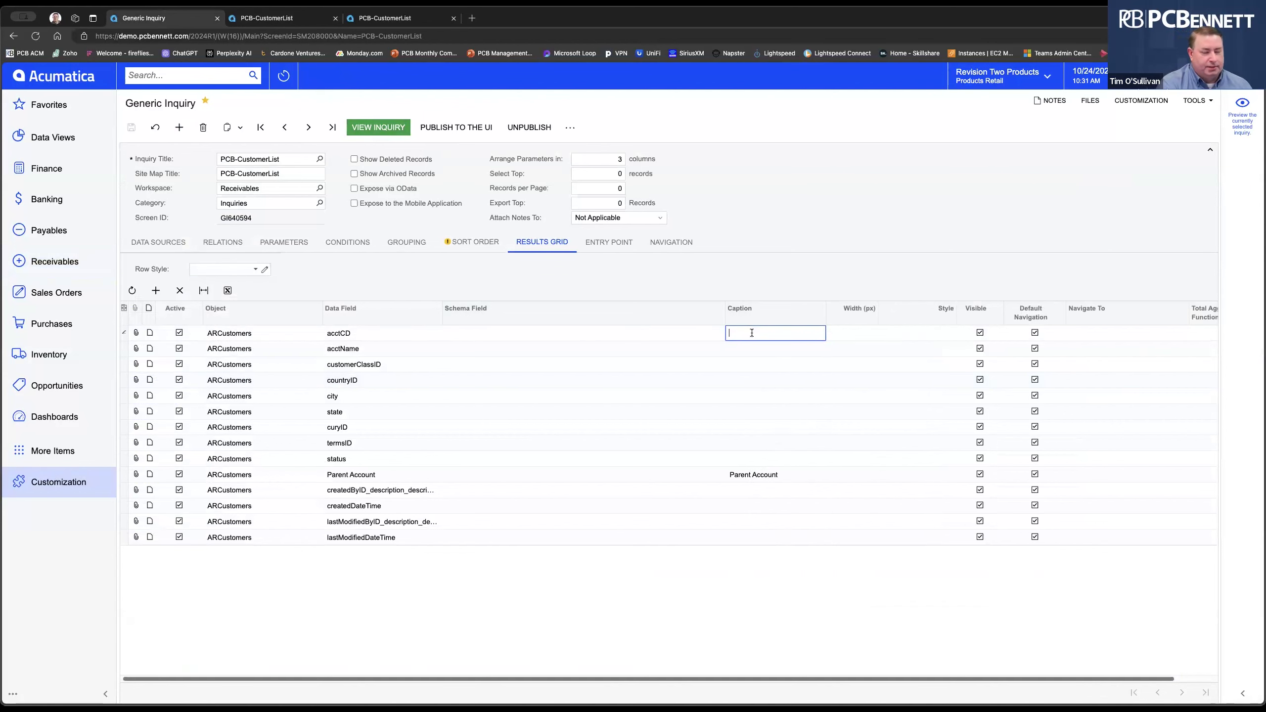
{"action": "type", "text": "Customer"}
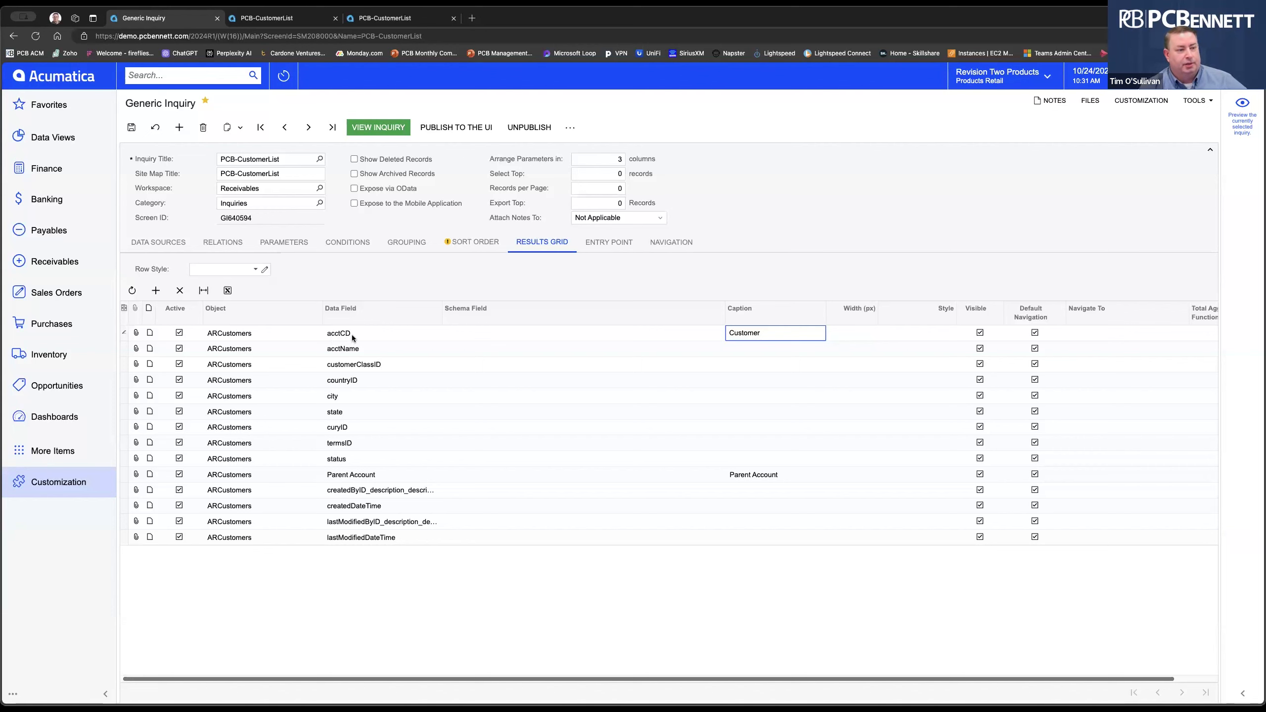
{"action": "left_click", "coordinate": [773, 358]}
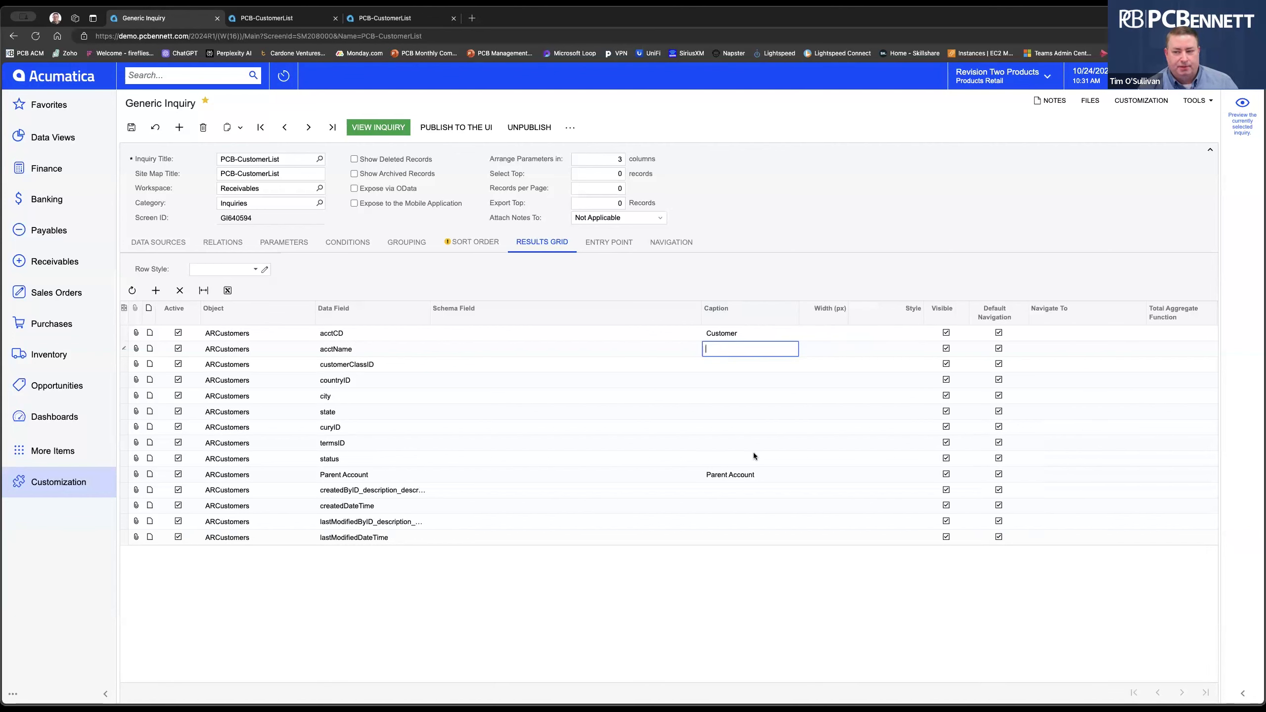
Set the acctCD column width to 50 px and save the inquiry definition.
{"action": "left_click", "coordinate": [830, 331]}
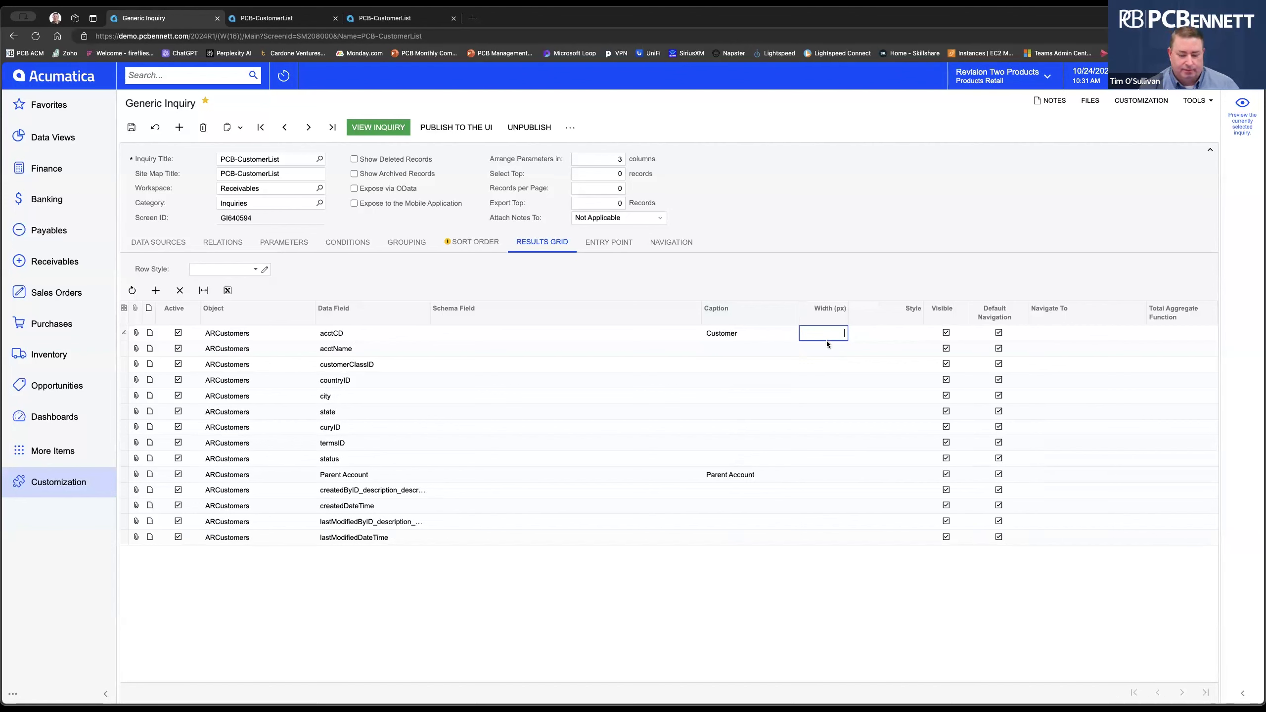
{"action": "type", "text": "50"}
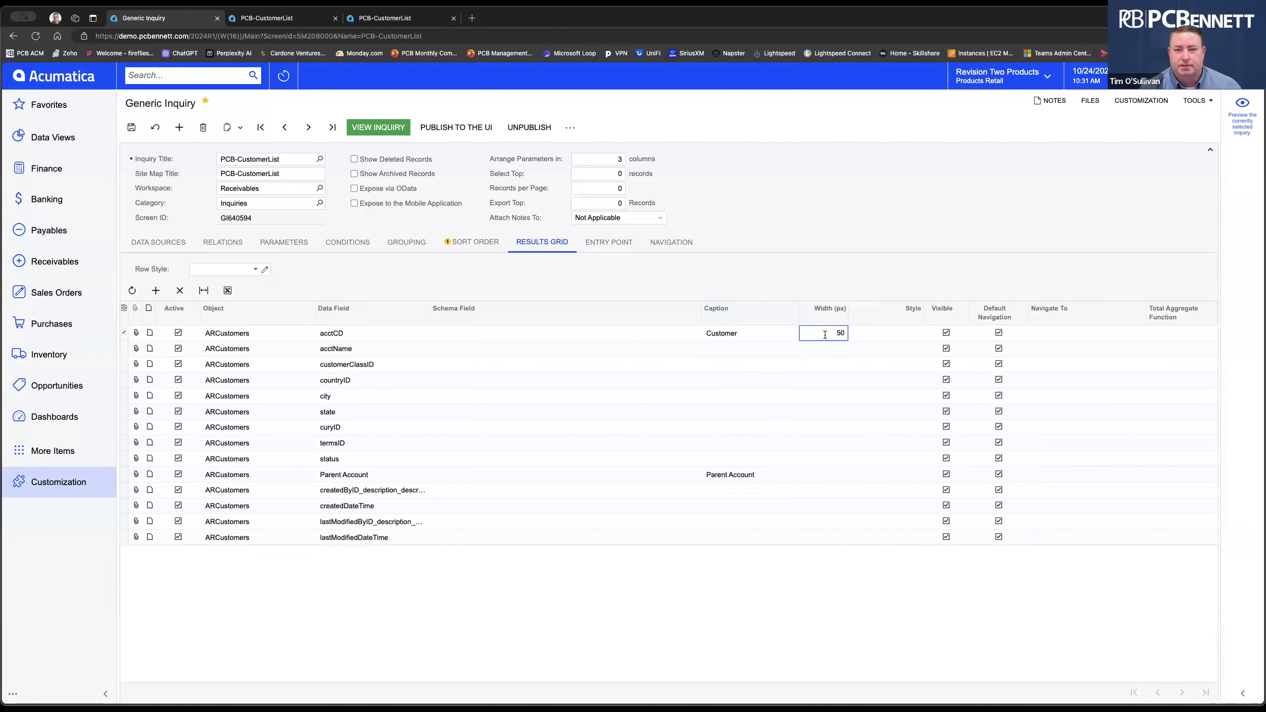
{"action": "left_click", "coordinate": [129, 129]}
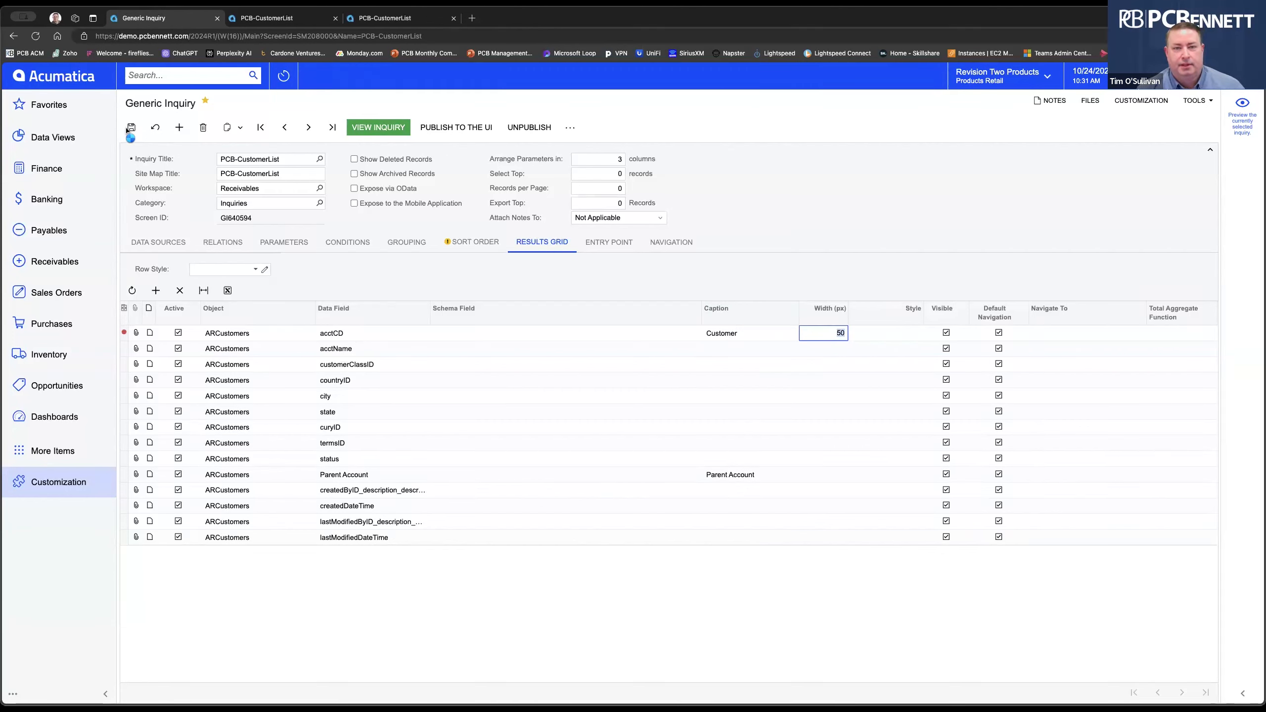
Close the duplicate customer list tabs and view the inquiry results.
{"action": "left_click", "coordinate": [453, 18]}
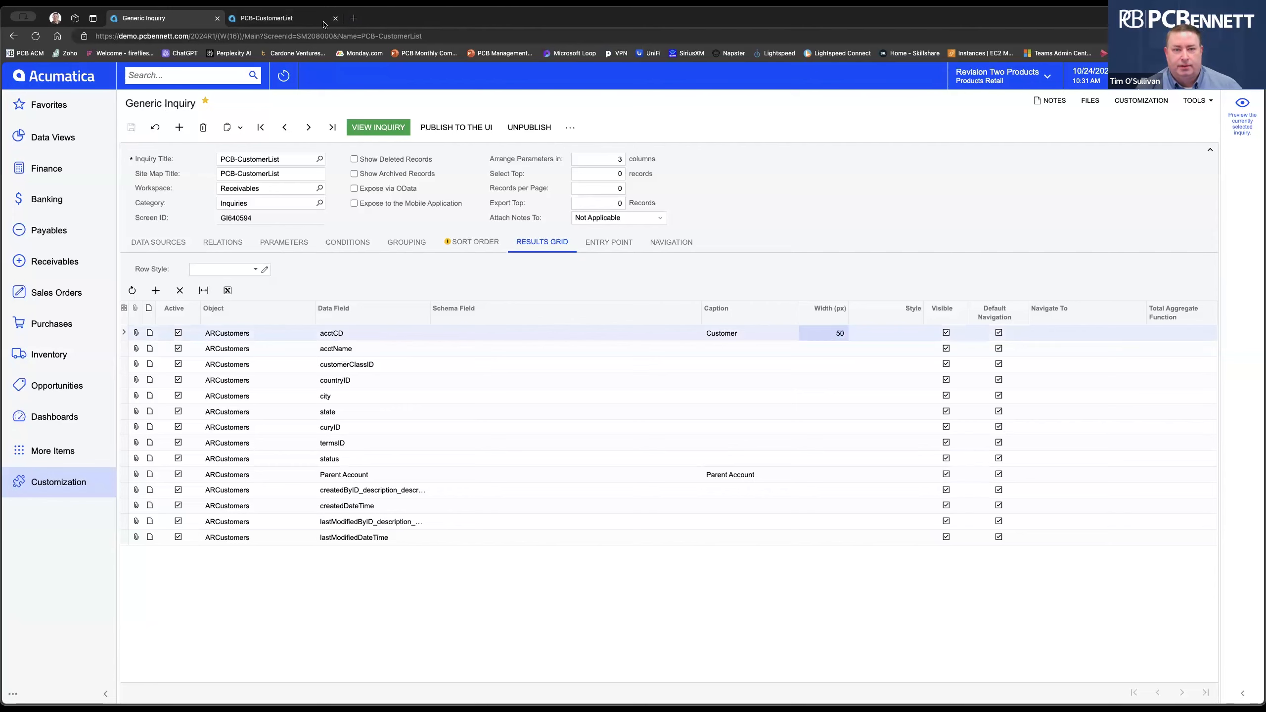
{"action": "left_click", "coordinate": [335, 18]}
{"action": "left_click", "coordinate": [378, 128]}
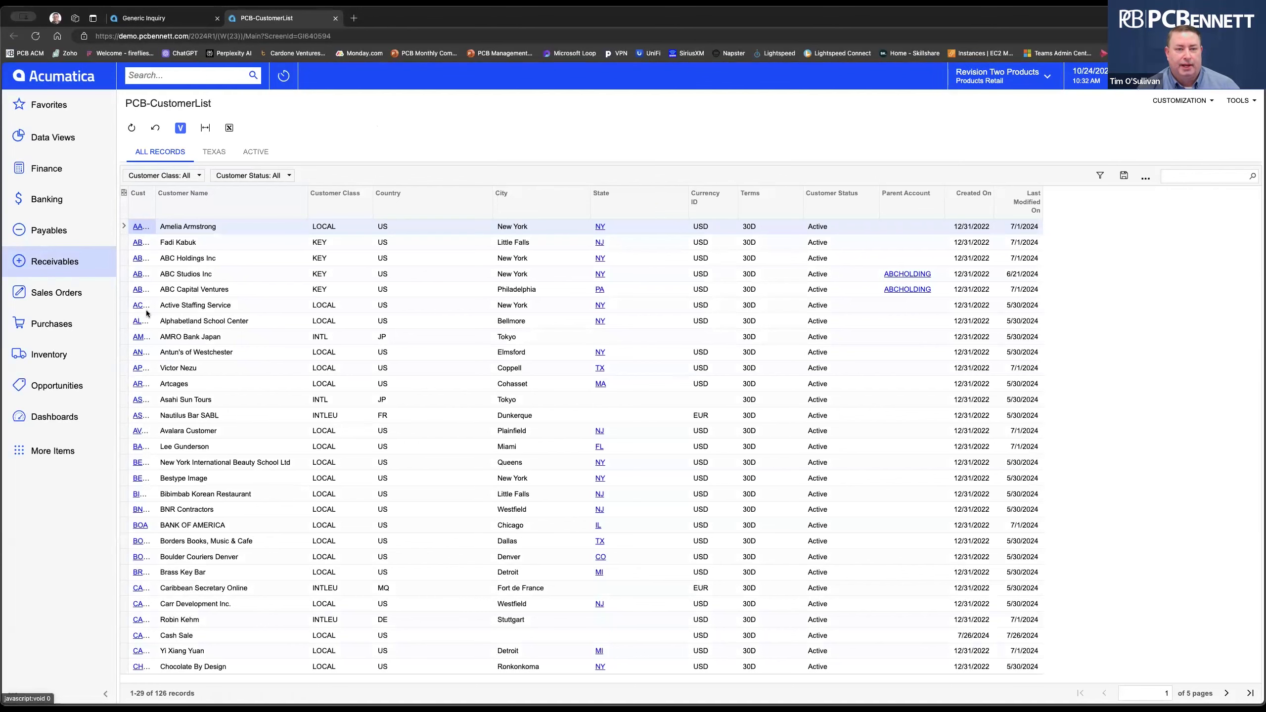
Change the acctCD width to 150 px, save, and view the updated results.
{"action": "left_click", "coordinate": [185, 17]}
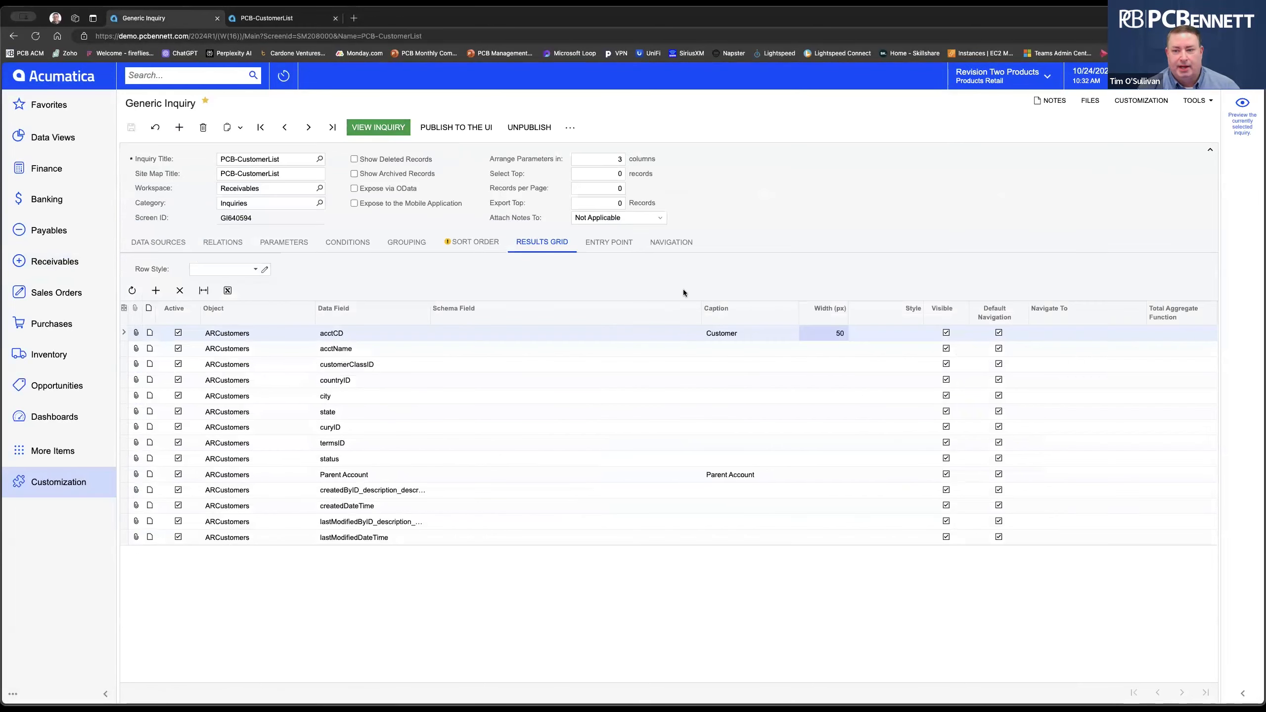
{"action": "left_click", "coordinate": [837, 332]}
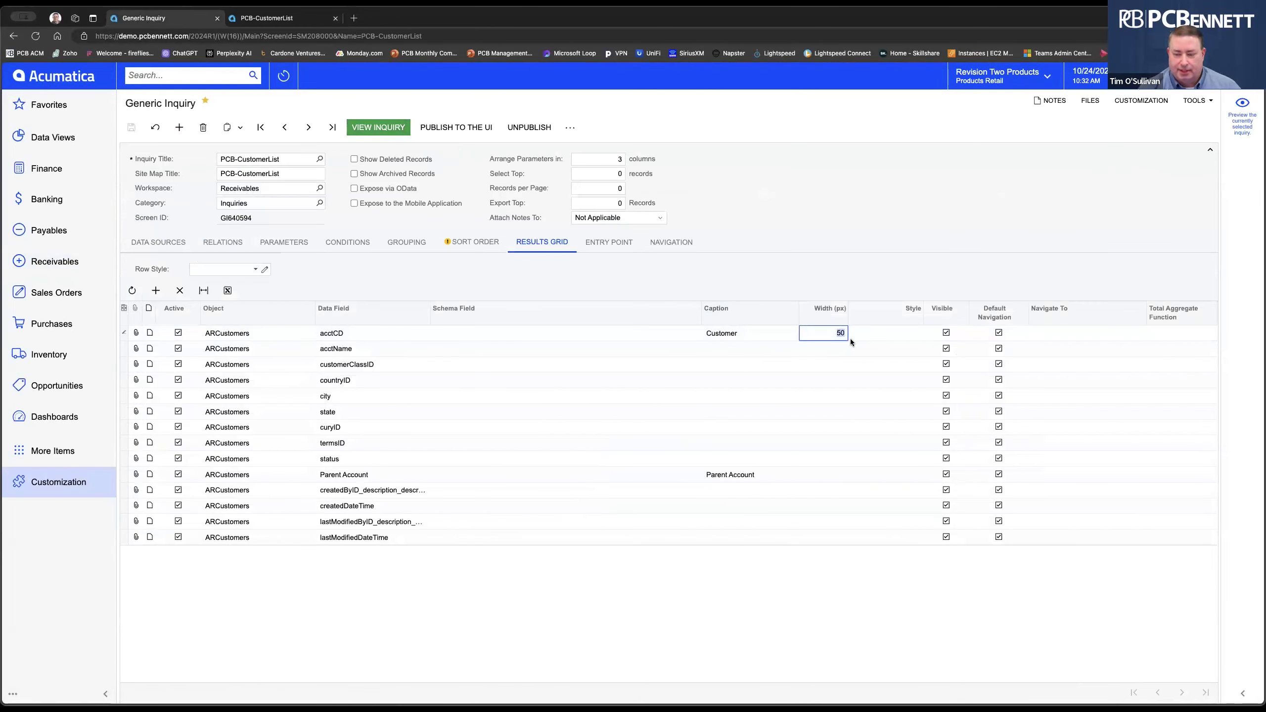
{"action": "type", "text": "150"}
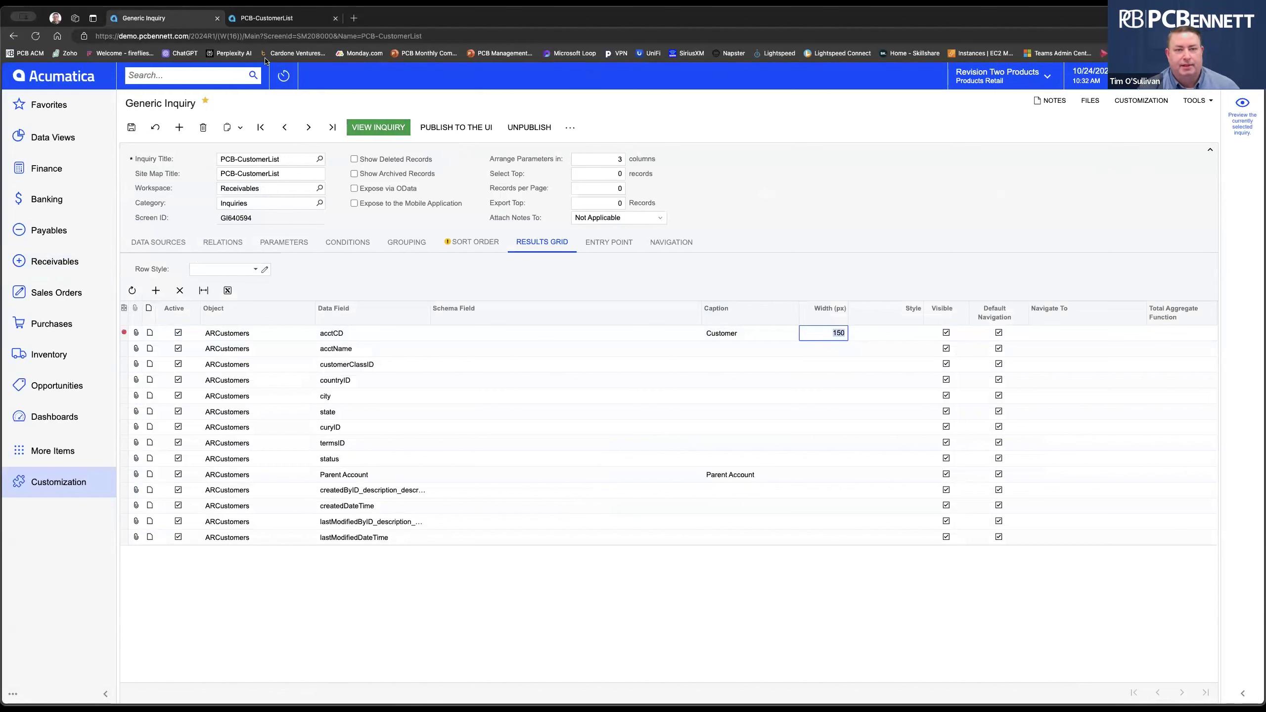
{"action": "left_click", "coordinate": [335, 18]}
{"action": "left_click", "coordinate": [384, 128]}
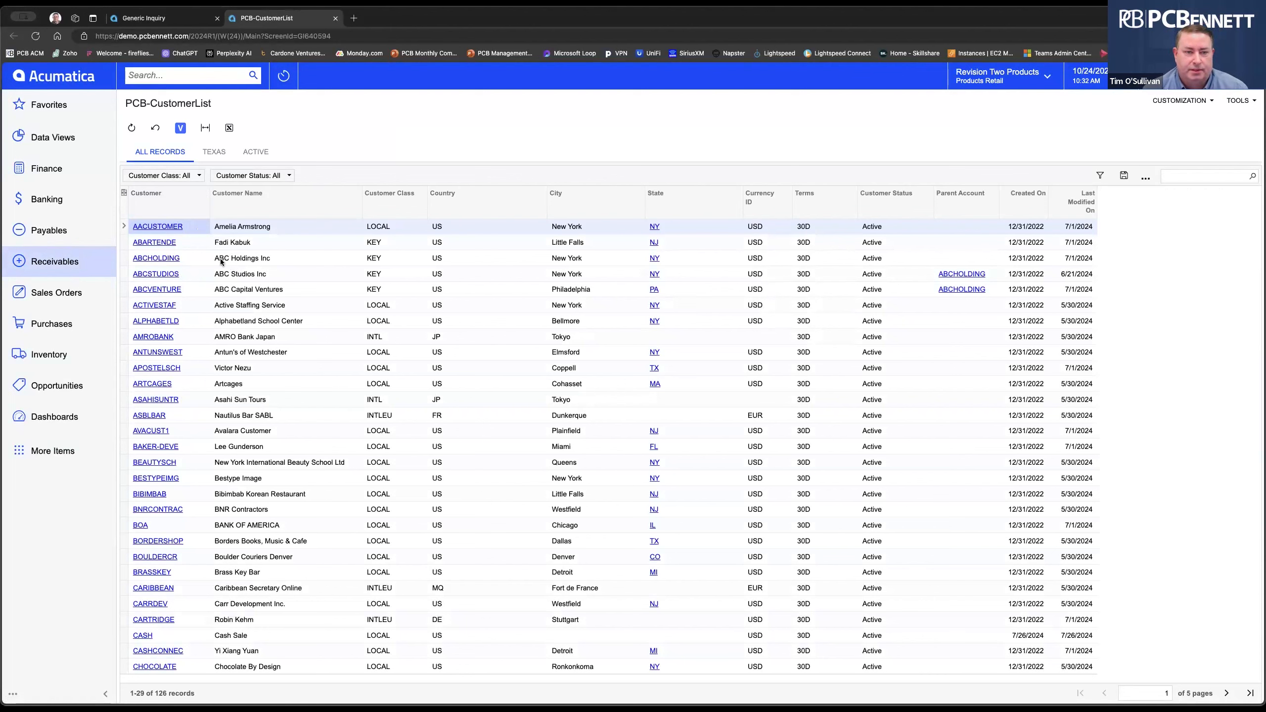
Fit the PCB-CustomerList columns to the full screen width.
{"action": "left_click", "coordinate": [205, 128]}
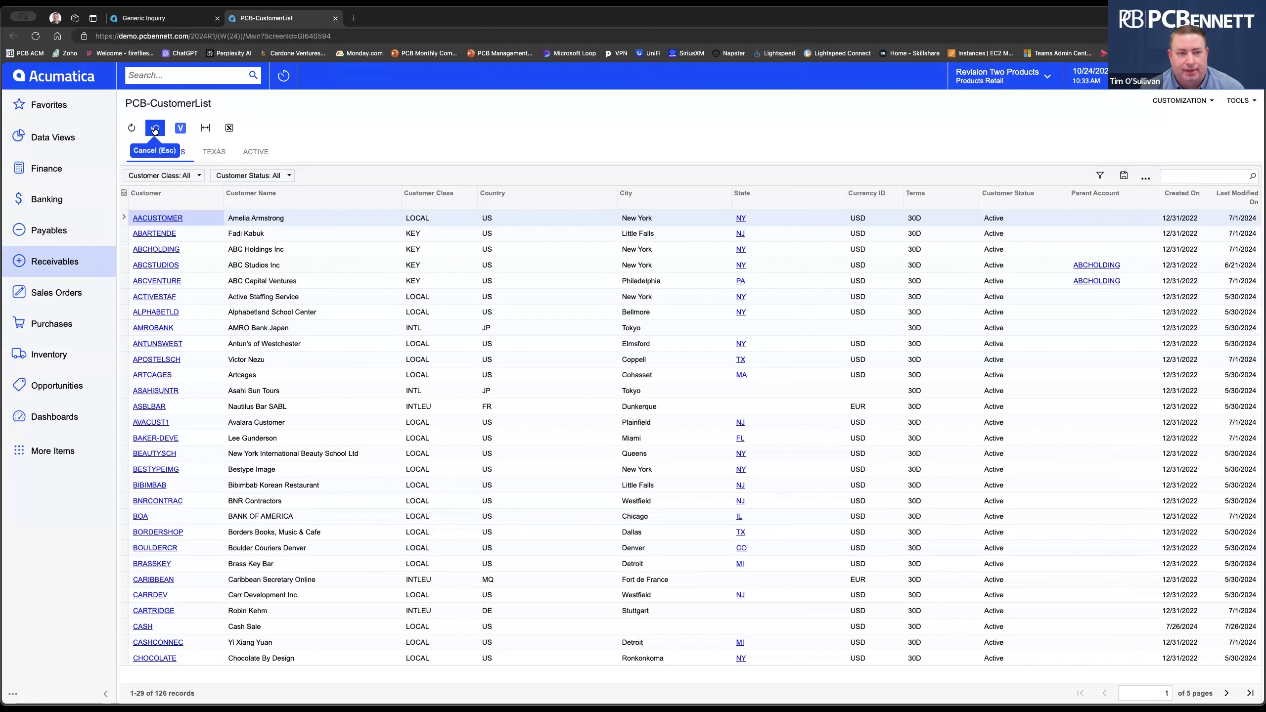
Export the customer list to Excel and open the downloaded PCB-Customer file.
{"action": "left_click", "coordinate": [229, 129]}
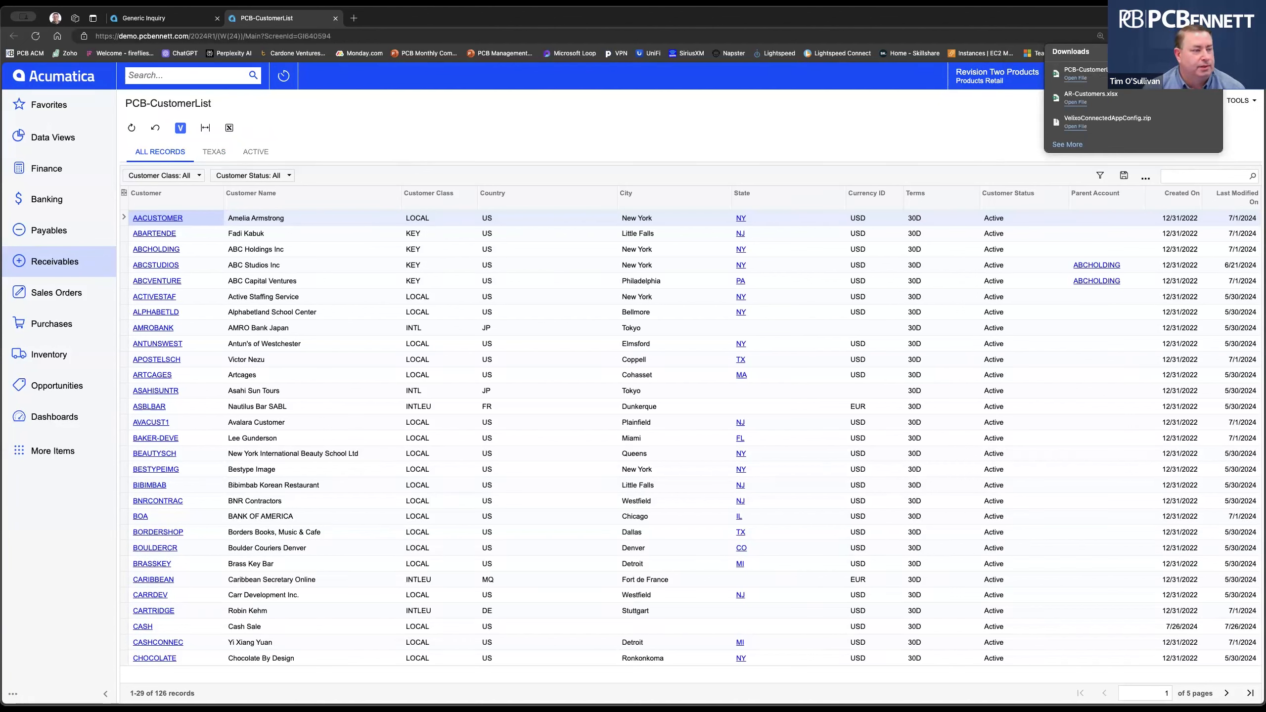
{"action": "left_click", "coordinate": [1076, 78]}
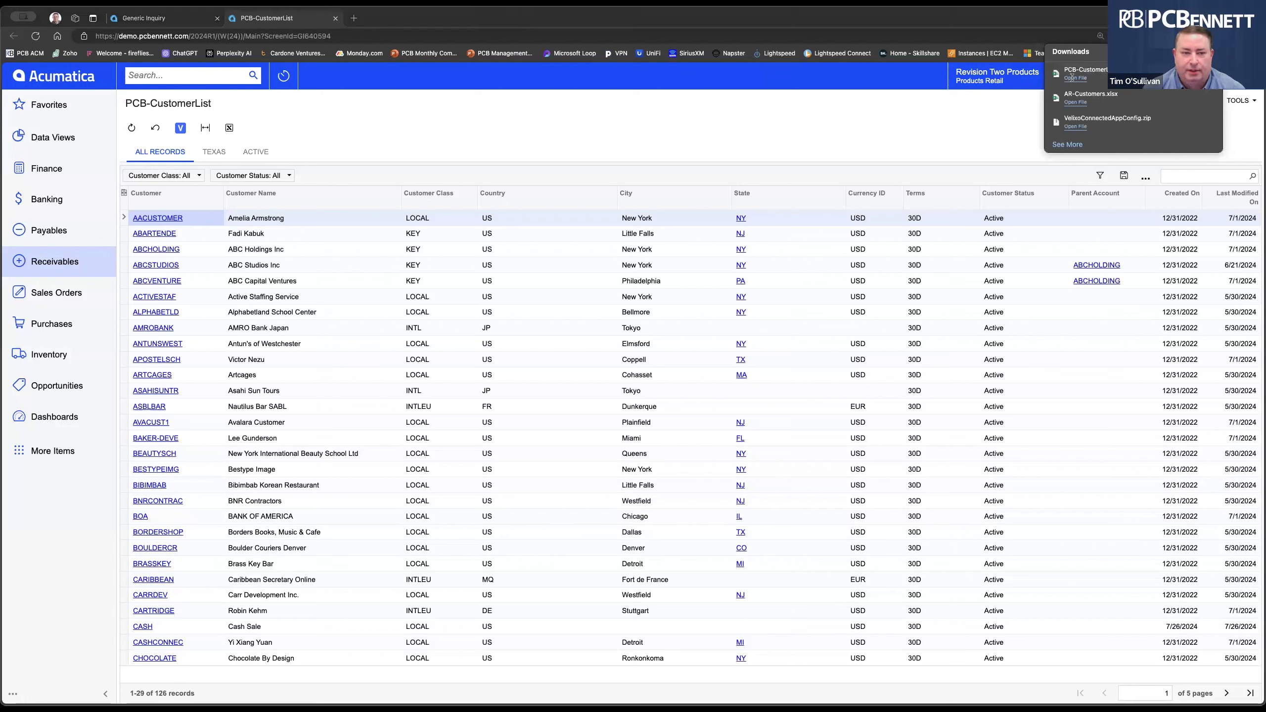
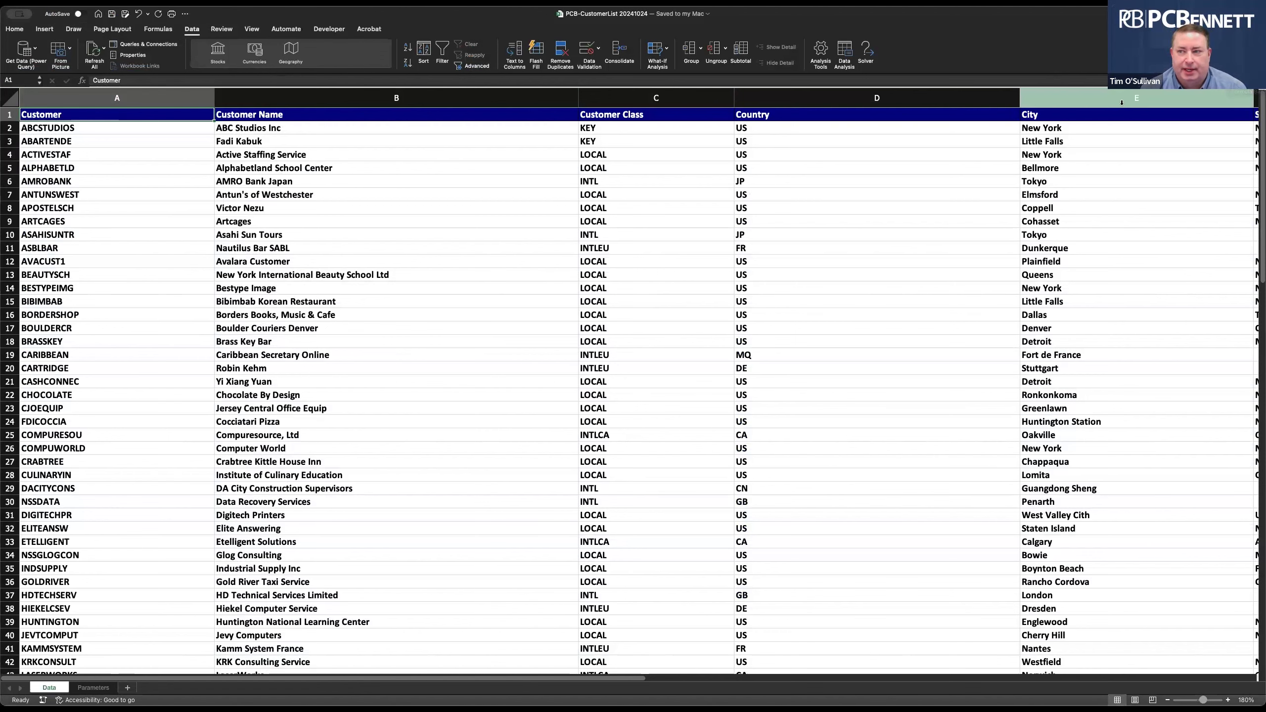
Look through the Data tab's Refresh All options without choosing one.
{"action": "left_click", "coordinate": [193, 32]}
{"action": "left_click", "coordinate": [190, 31]}
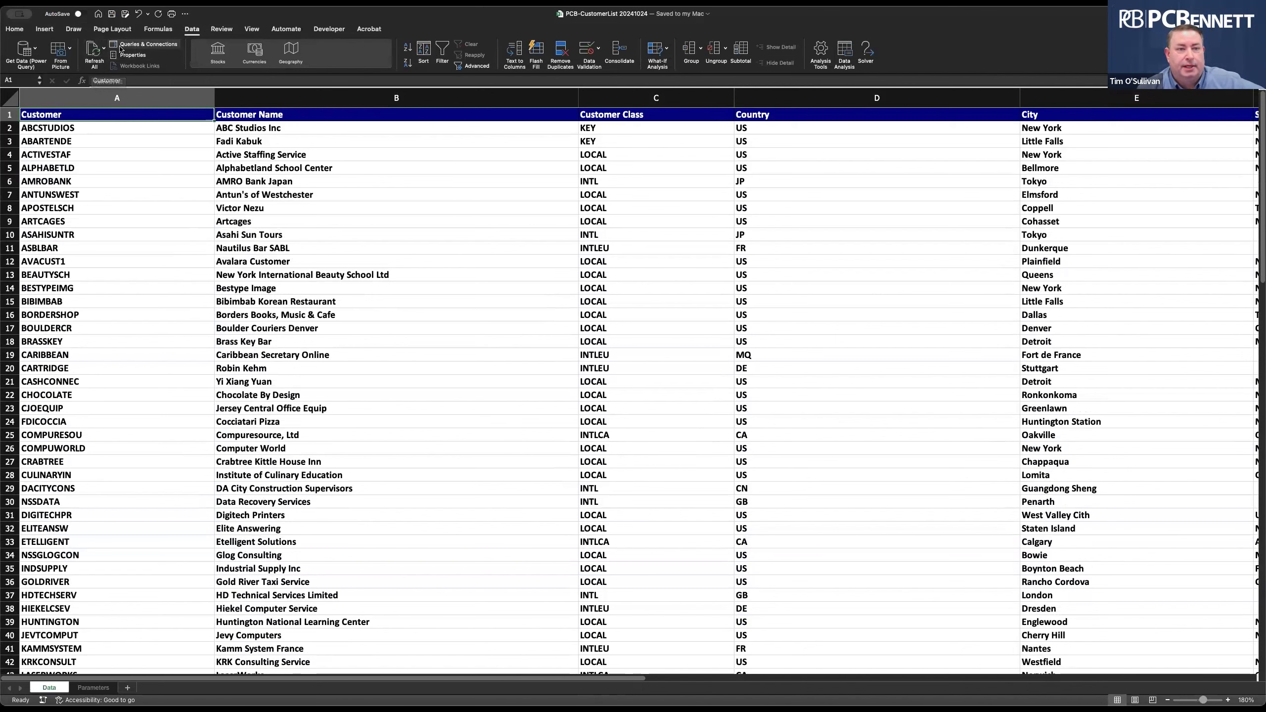
{"action": "left_click", "coordinate": [103, 50]}
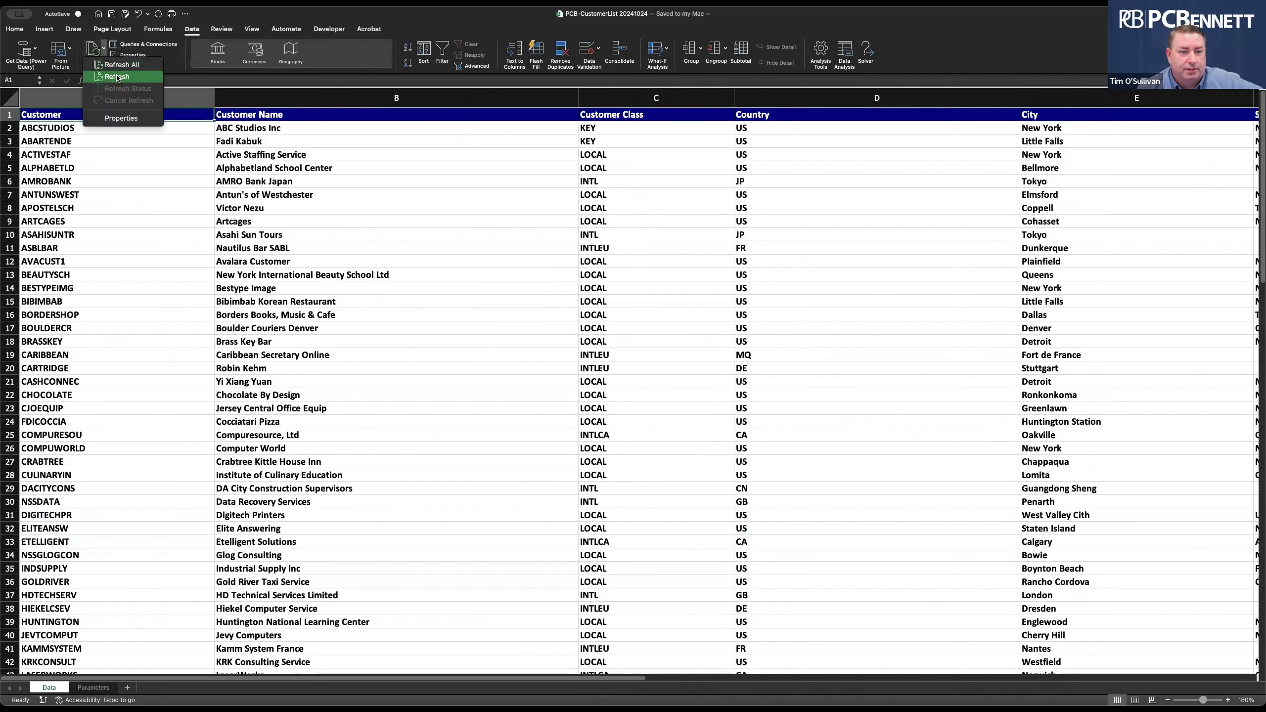
{"action": "left_click", "coordinate": [192, 31]}
{"action": "left_click", "coordinate": [192, 31]}
{"action": "left_click", "coordinate": [192, 30]}
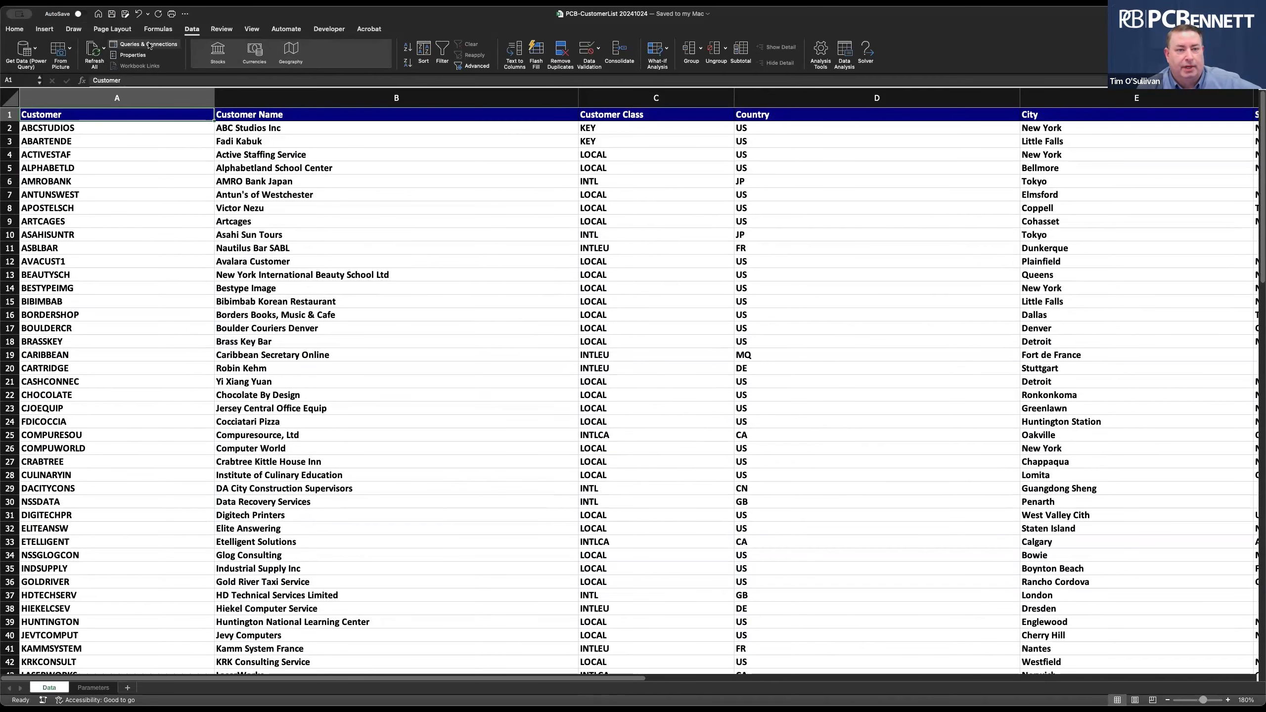
Review Queries & Connections, then open the PCB_CustomerList data range properties and move the dialog left.
{"action": "left_click", "coordinate": [150, 46]}
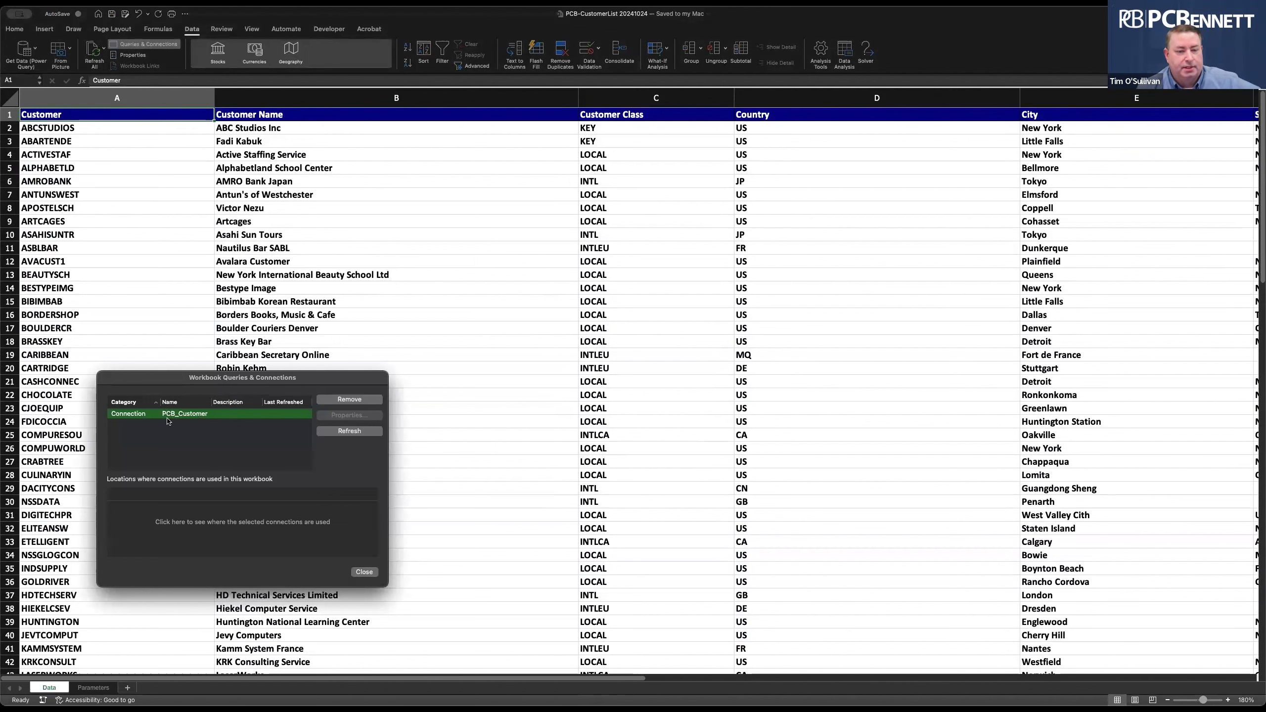
{"action": "mouse_move", "coordinate": [211, 403]}
{"action": "left_mouse_down"}
{"action": "mouse_move", "coordinate": [241, 403]}
{"action": "mouse_move", "coordinate": [224, 403]}
{"action": "left_mouse_up"}
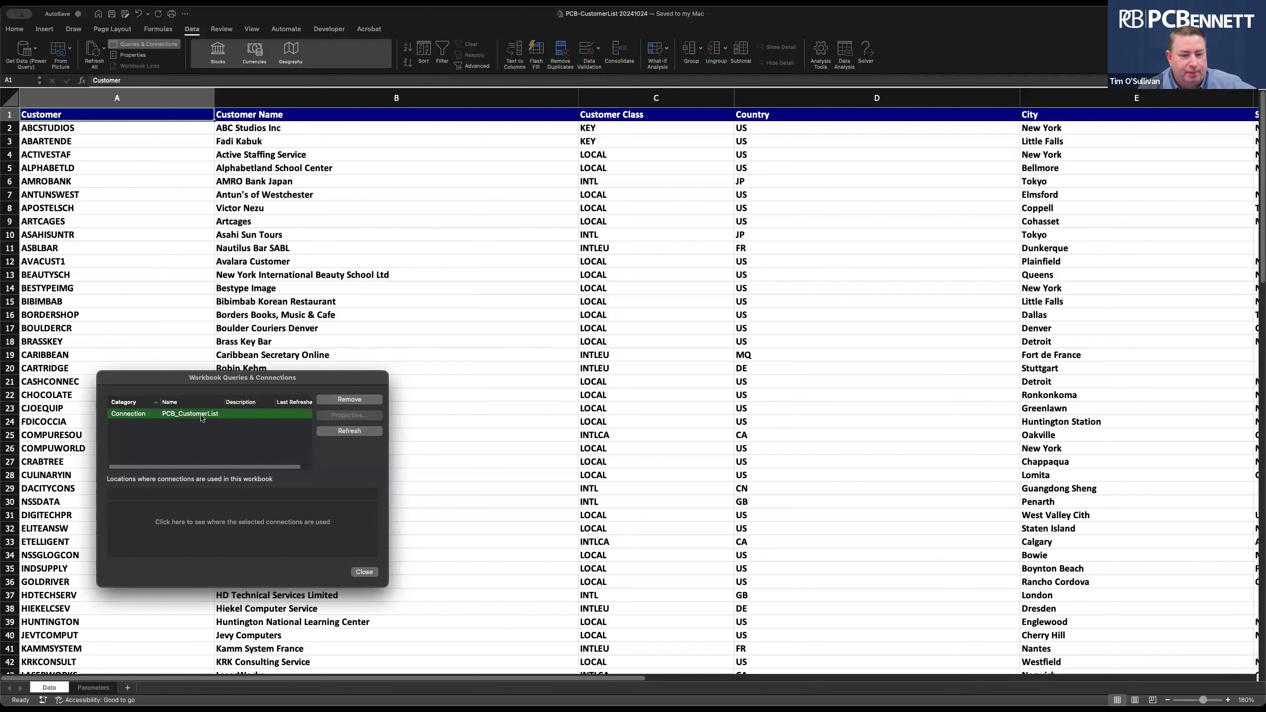
{"action": "left_click", "coordinate": [370, 576]}
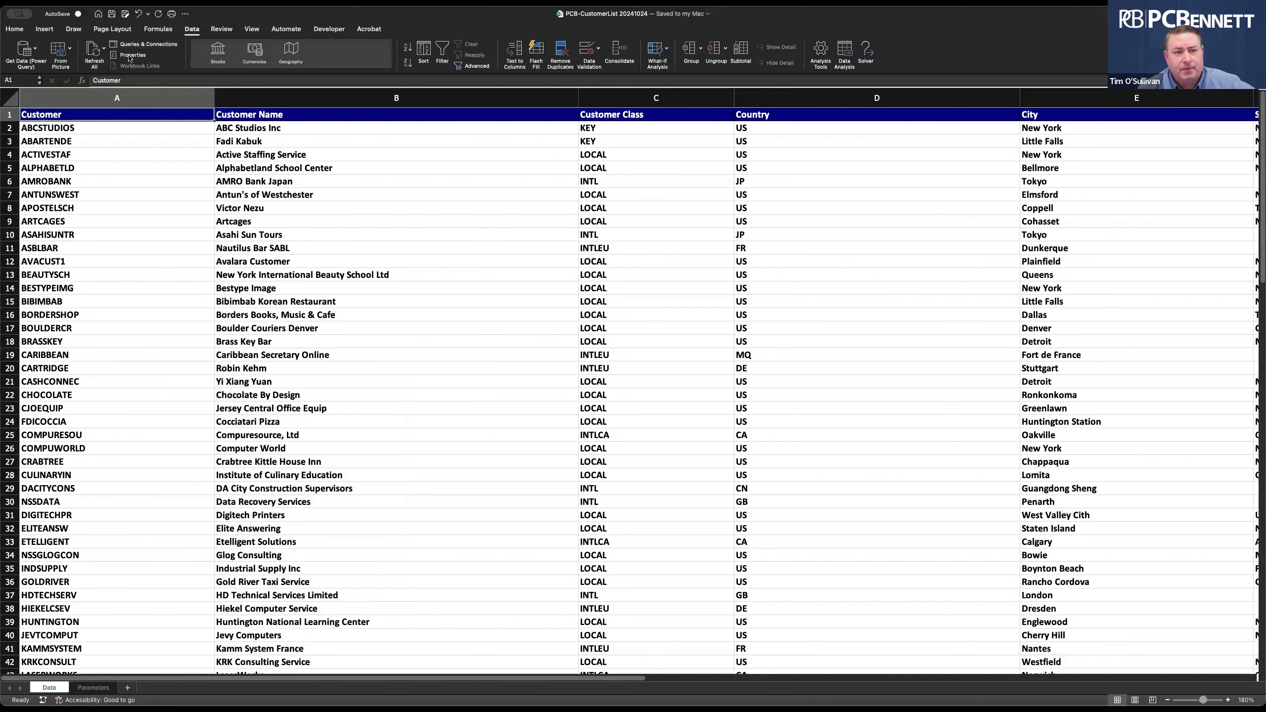
{"action": "left_click", "coordinate": [128, 56]}
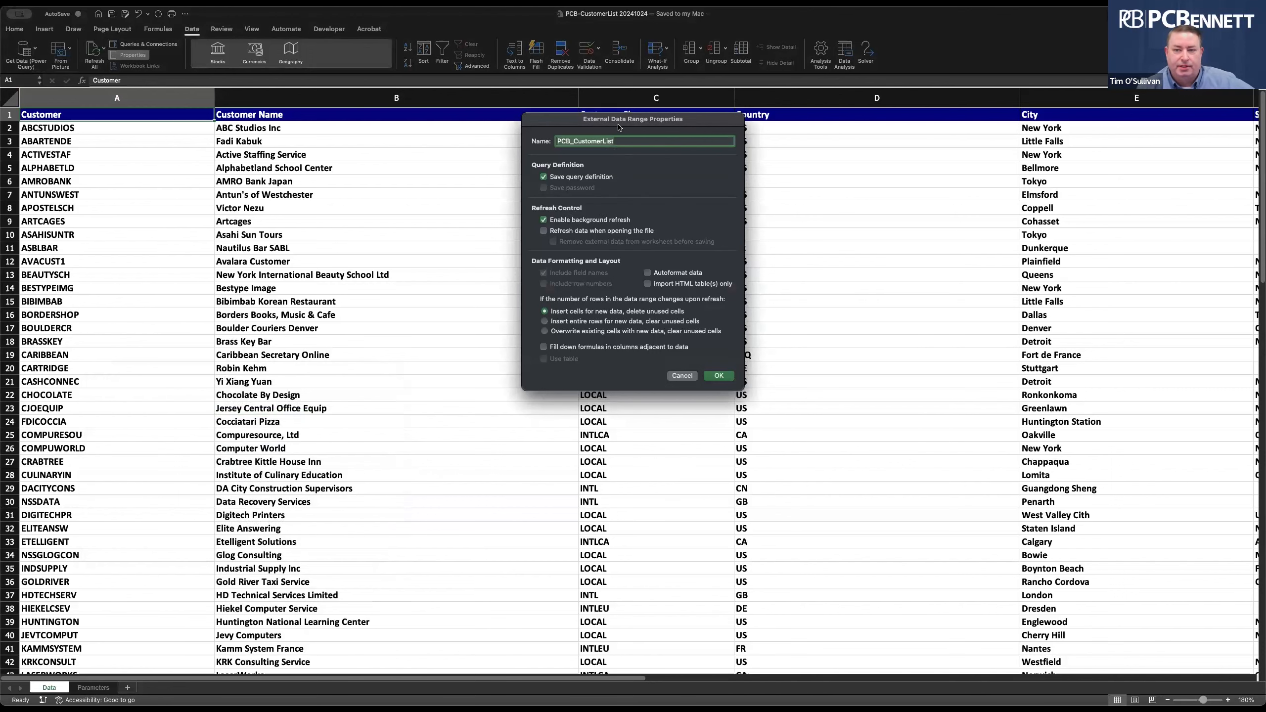
{"action": "left_click_drag", "start_coordinate": [618, 127], "coordinate": [332, 164]}
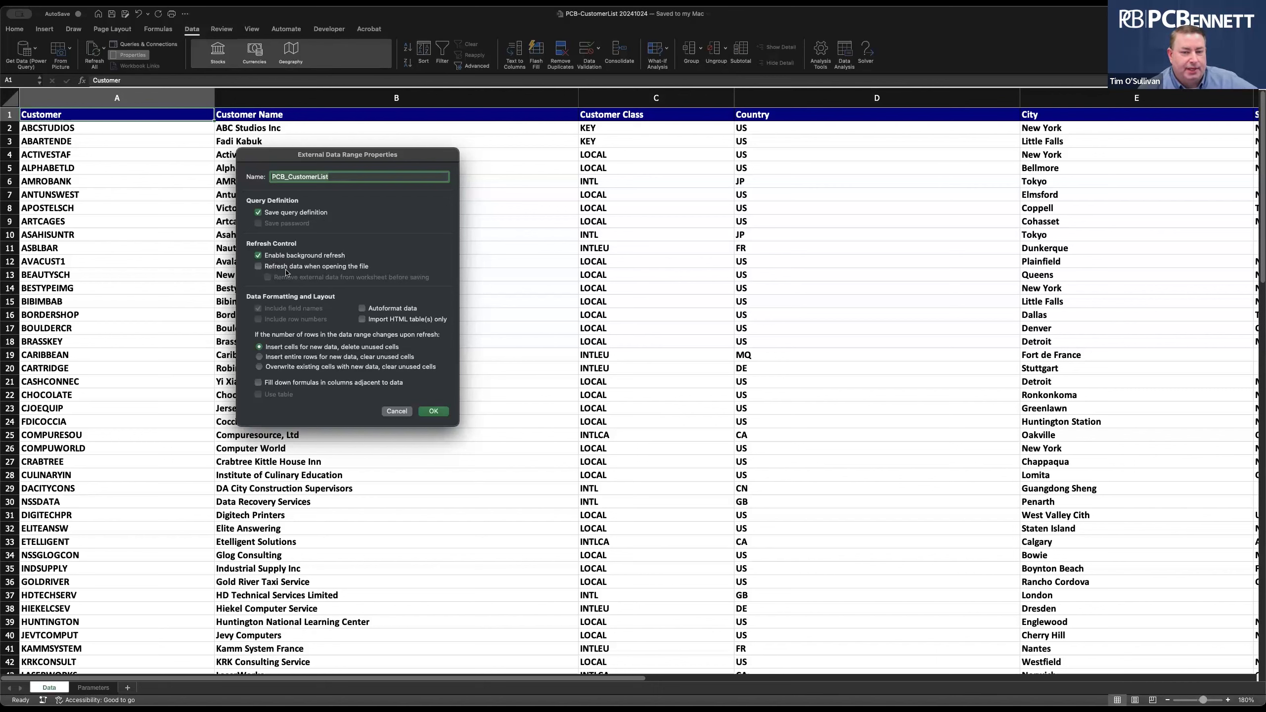
Enable 'Refresh data when opening the file' and 'Remove external data before saving', then apply.
{"action": "left_click", "coordinate": [363, 270]}
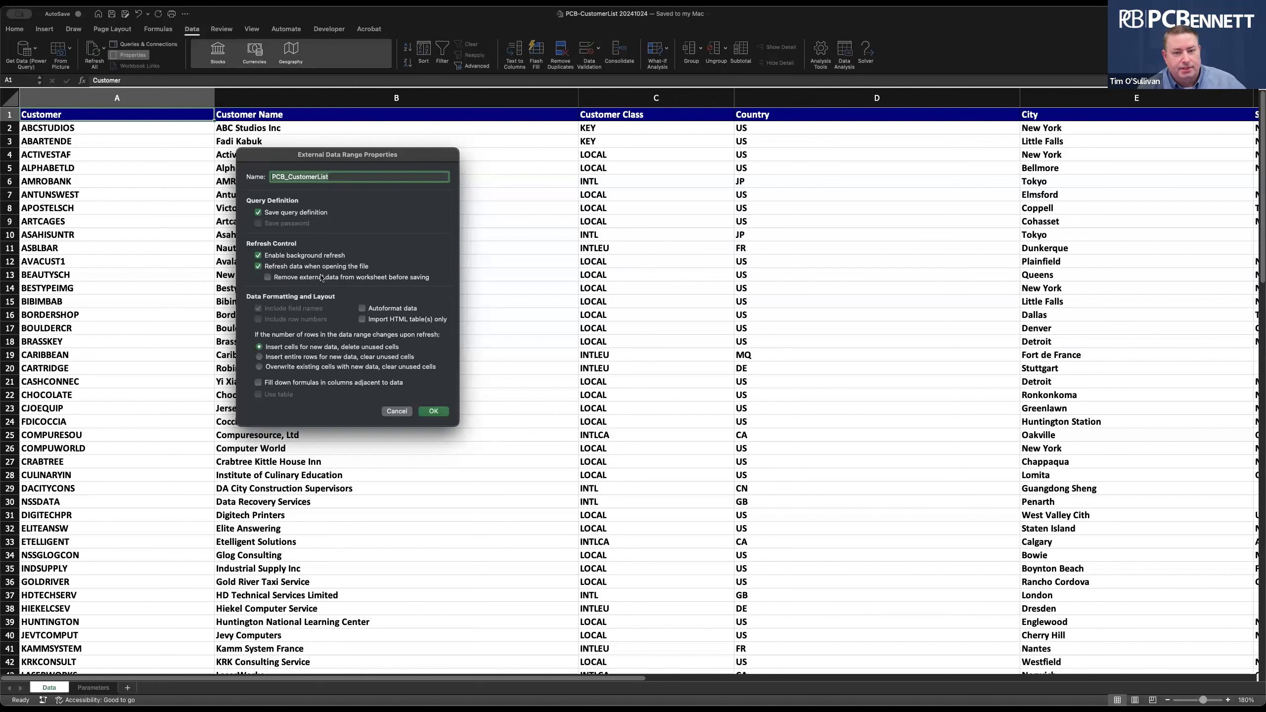
{"action": "left_click", "coordinate": [268, 278]}
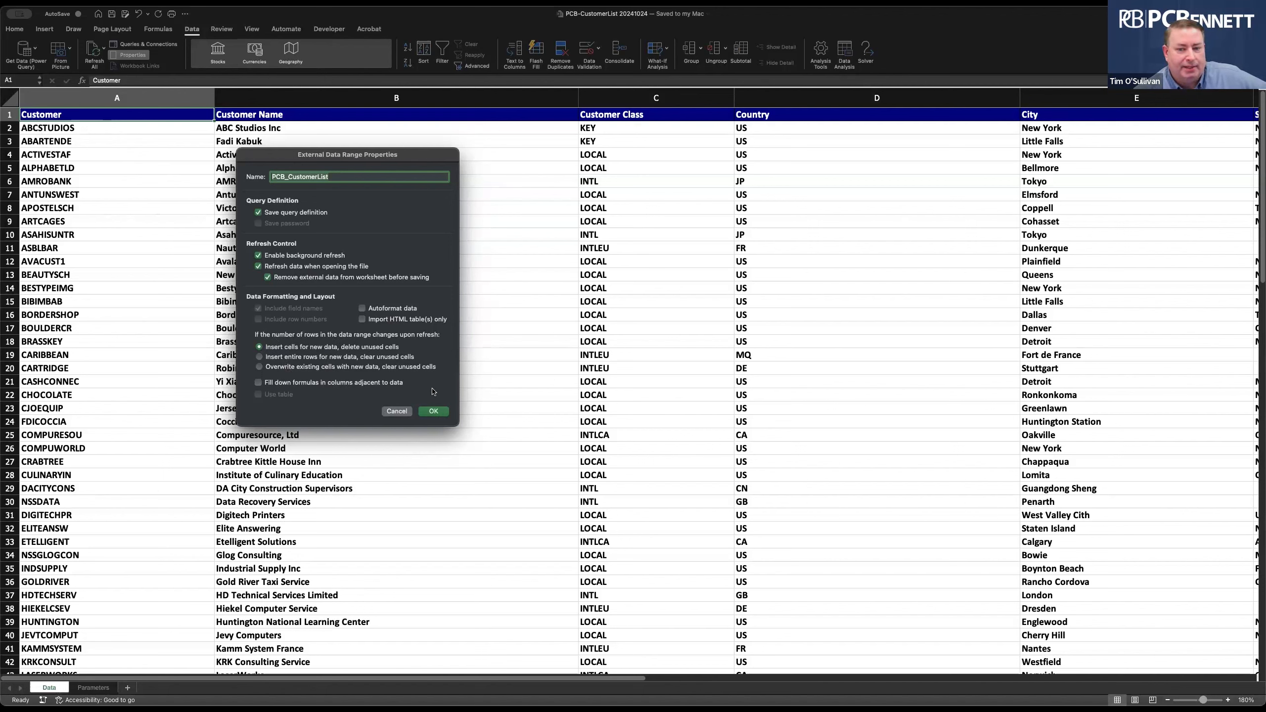
{"action": "left_click", "coordinate": [432, 412]}
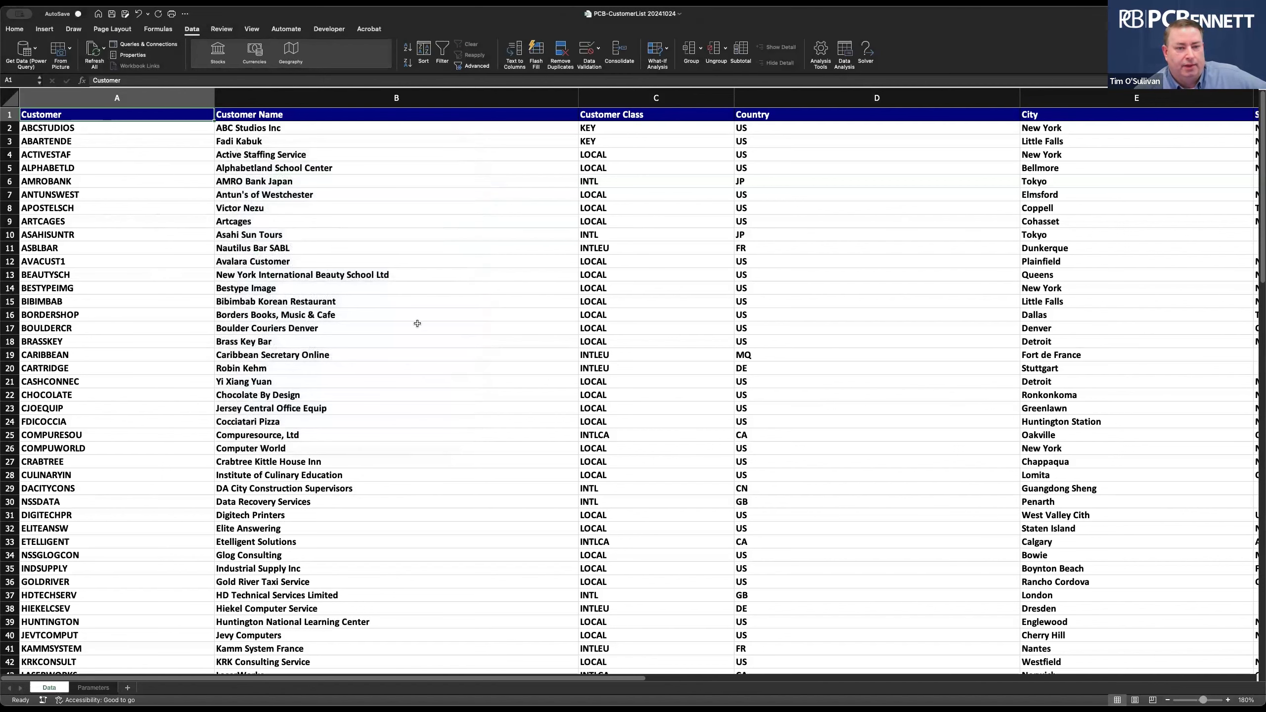
Insert a blank Sheet1 and go to the Parameters sheet.
{"action": "left_click", "coordinate": [128, 688]}
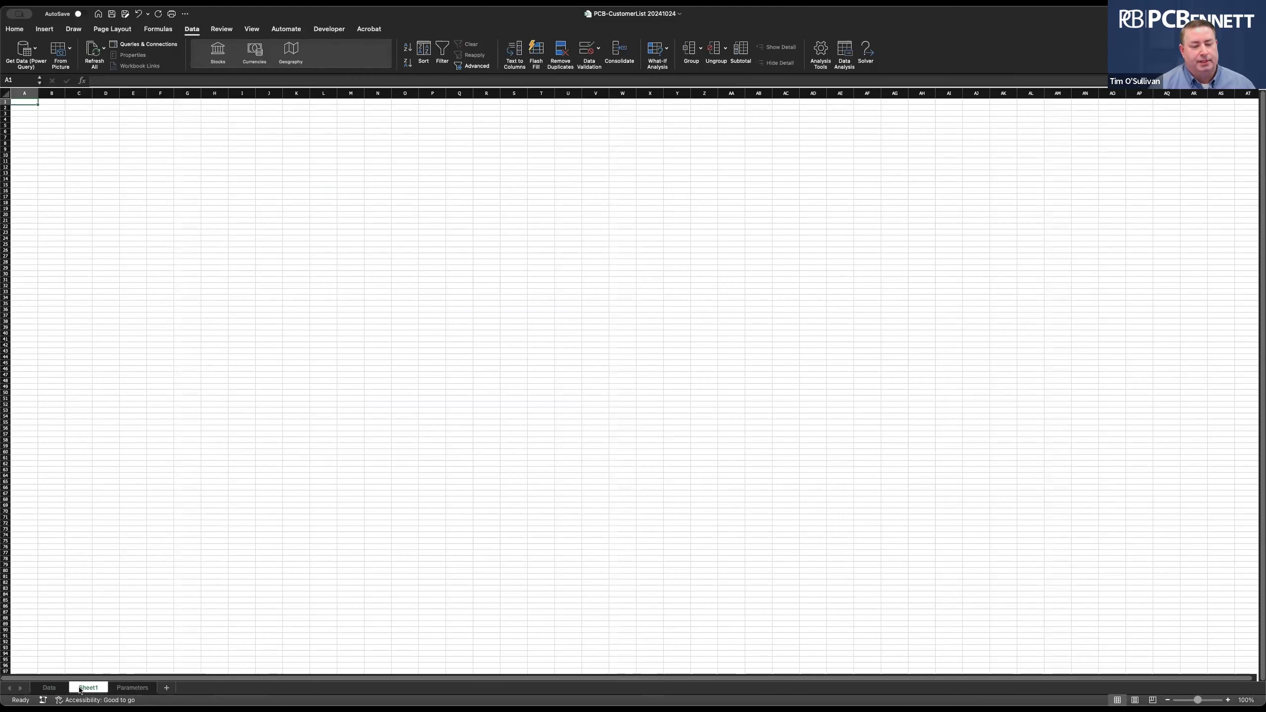
{"action": "left_click", "coordinate": [50, 688]}
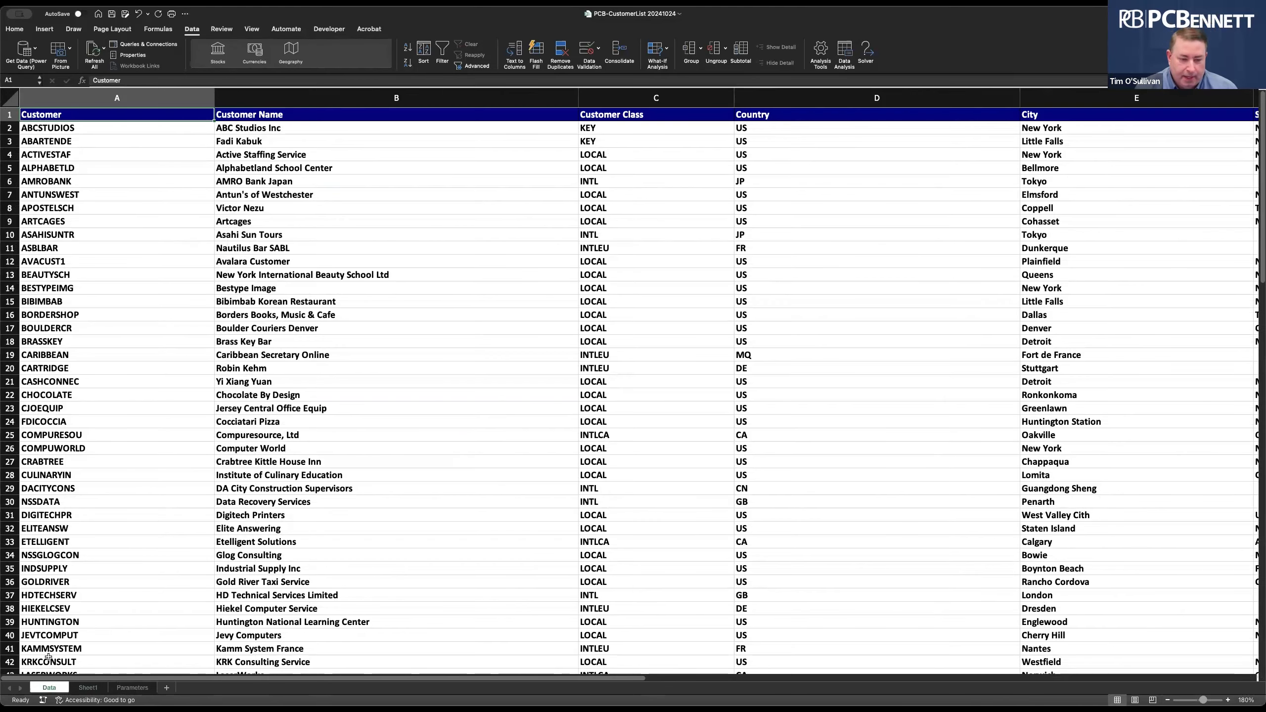
{"action": "left_click", "coordinate": [120, 686]}
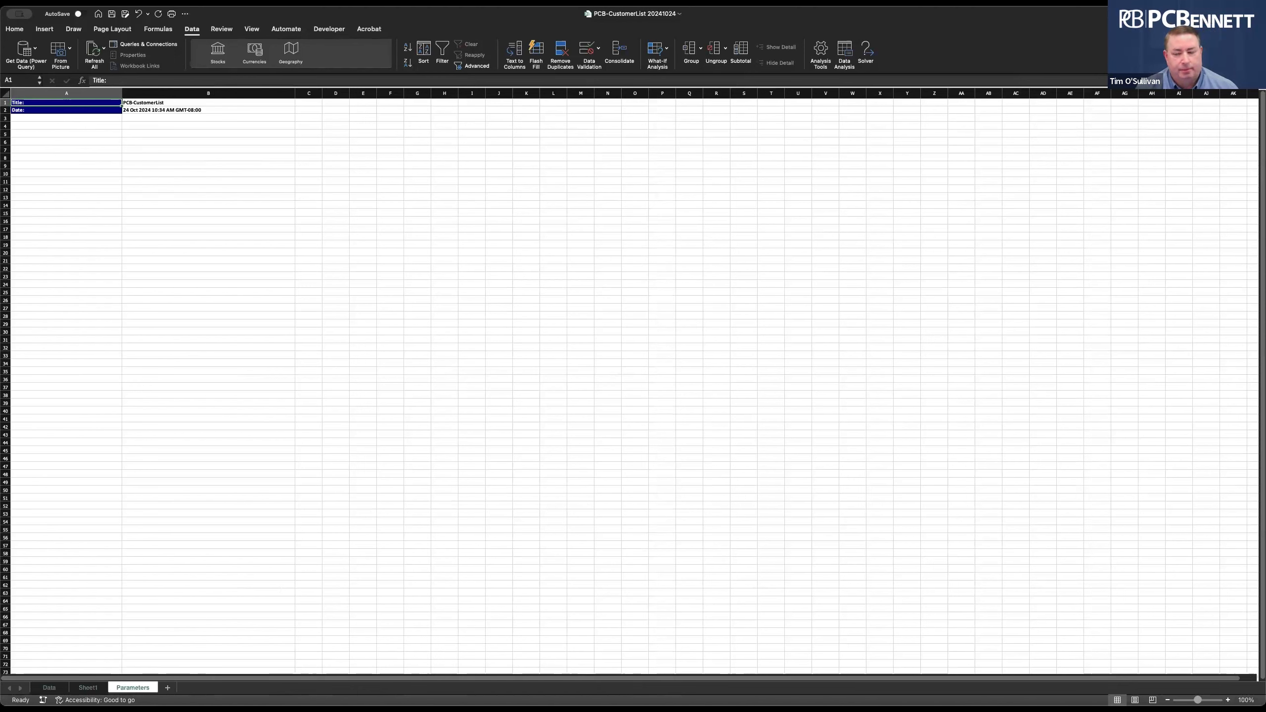
Zoom the Parameters sheet to 190% and select the date cell B3.
{"action": "left_click", "coordinate": [1227, 699]}
{"action": "left_click", "coordinate": [1227, 699]}
{"action": "left_click", "coordinate": [1227, 700]}
{"action": "left_click", "coordinate": [1227, 699]}
{"action": "left_click", "coordinate": [1227, 700]}
{"action": "left_click", "coordinate": [1227, 700]}
{"action": "left_click", "coordinate": [1227, 700]}
{"action": "left_click", "coordinate": [55, 145]}
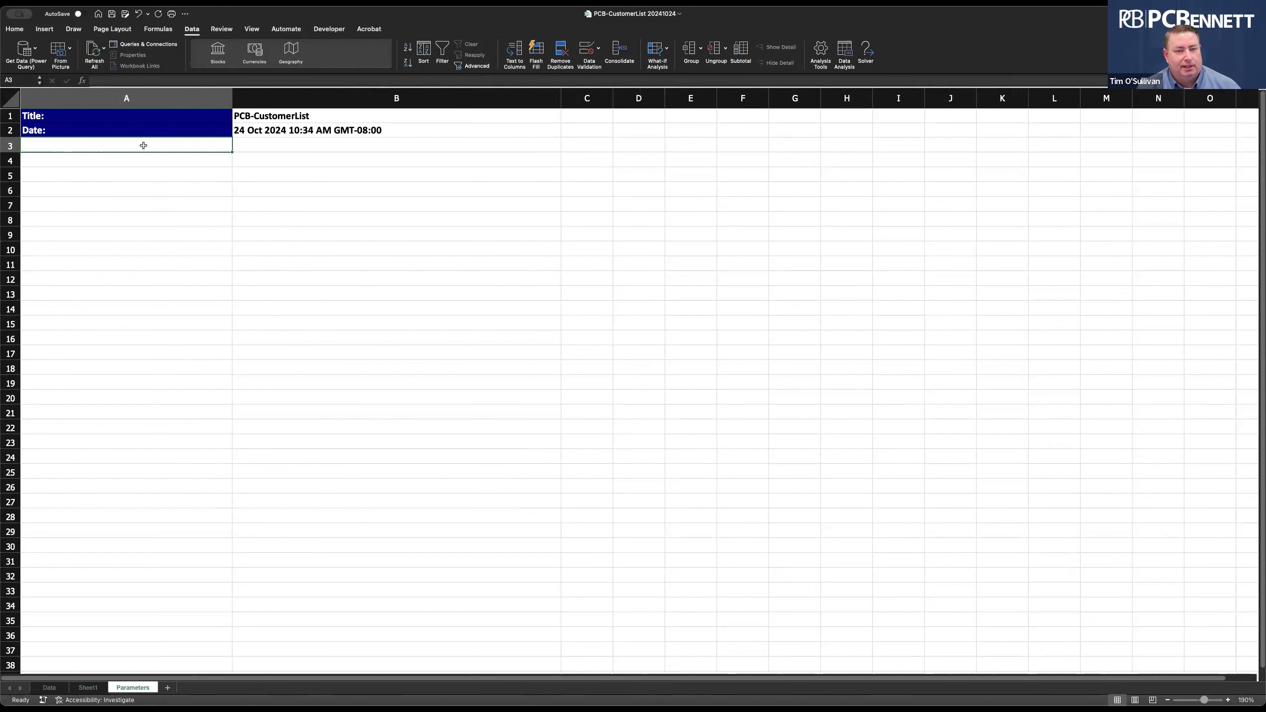
{"action": "left_click", "coordinate": [319, 150]}
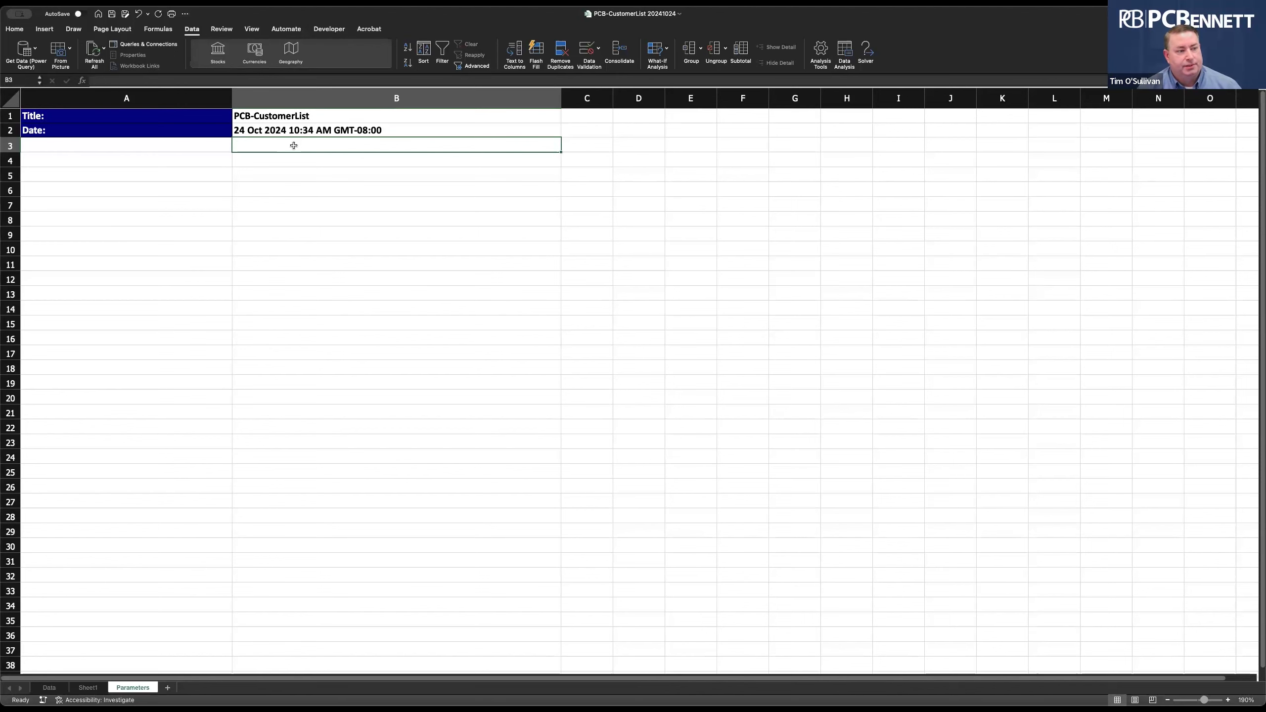
{"action": "left_click", "coordinate": [55, 689]}
{"action": "left_click", "coordinate": [132, 688]}
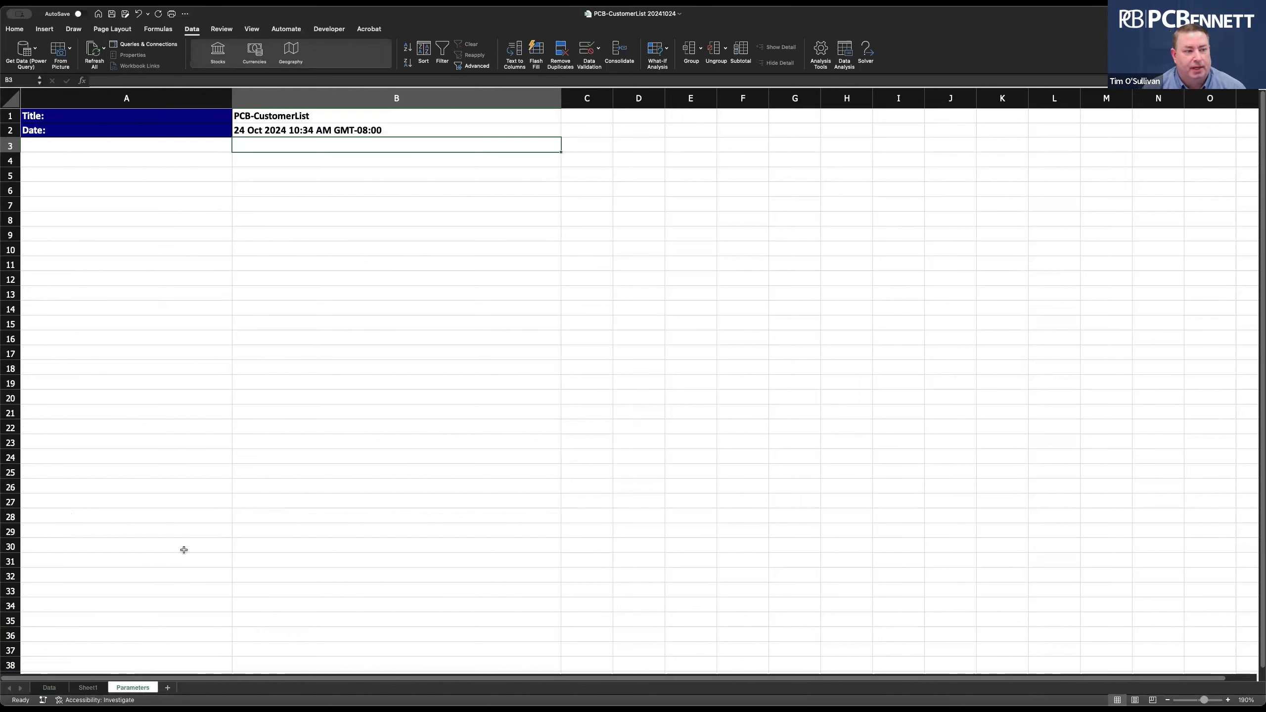
Switch to the Data sheet and refresh all workbook connections.
{"action": "left_click", "coordinate": [48, 688]}
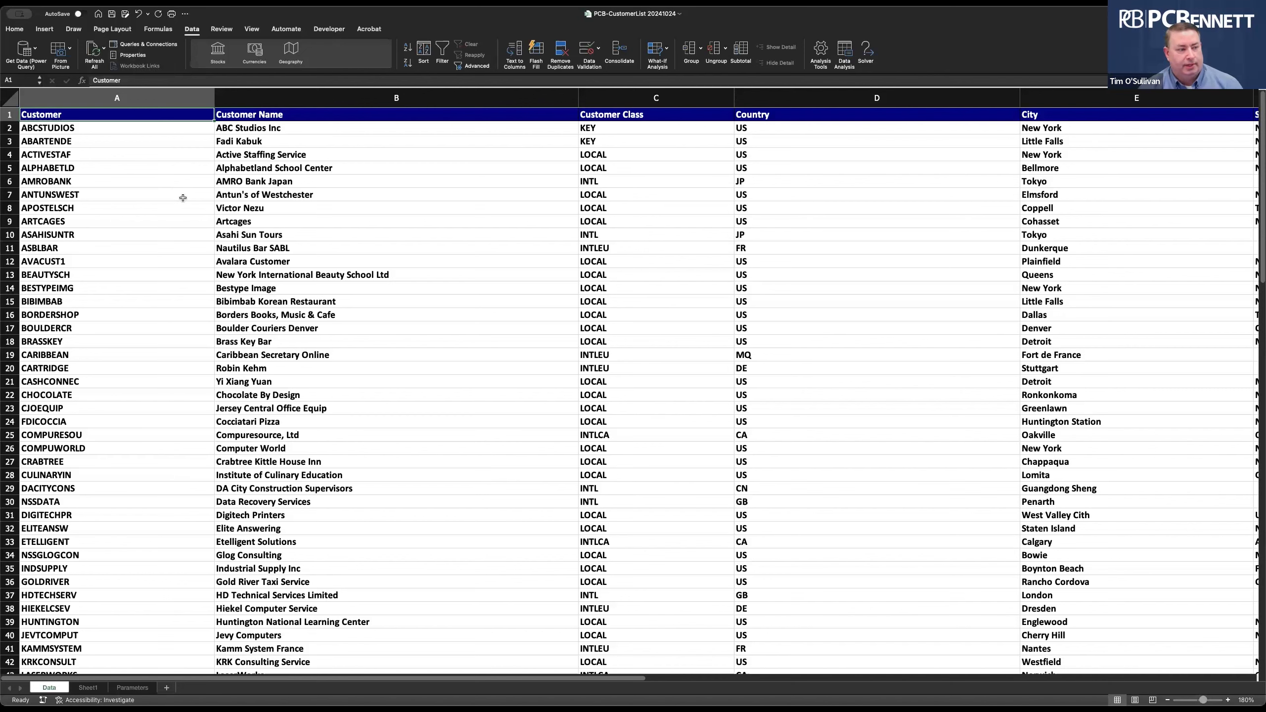
{"action": "left_click", "coordinate": [96, 54]}
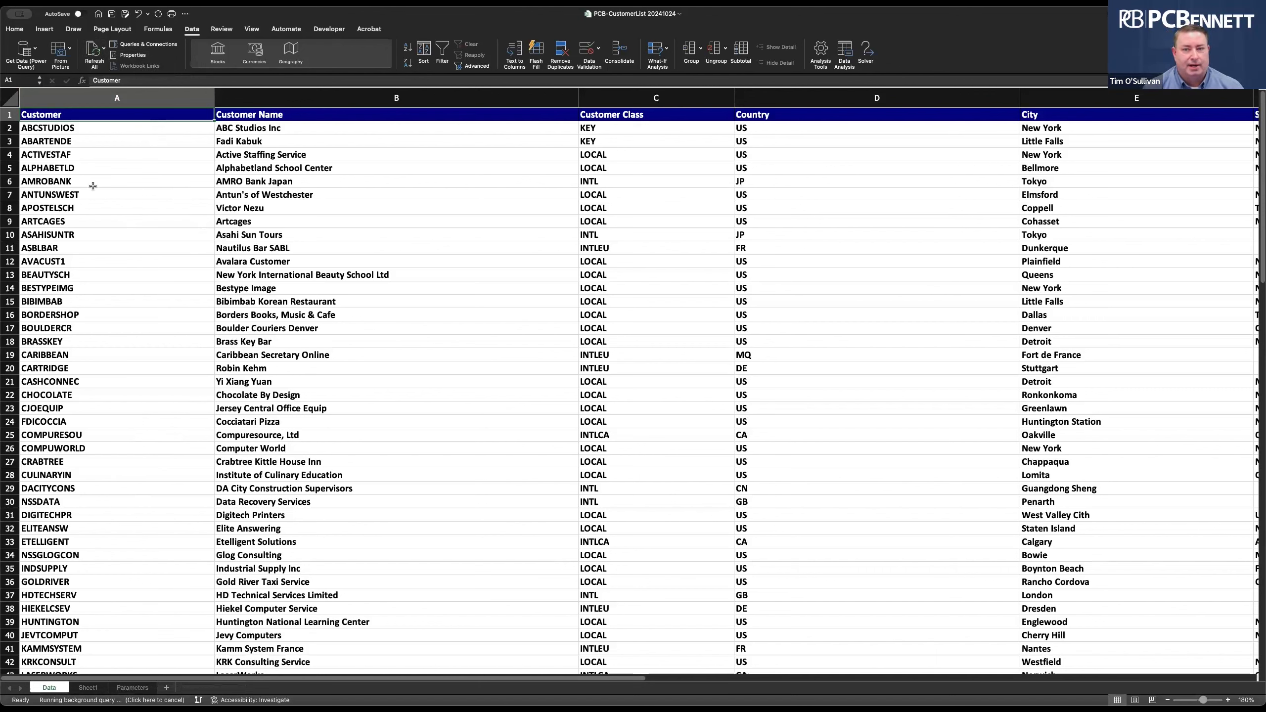
Close the workbook and confirm cancelling the pending data refresh.
{"action": "left_click", "coordinate": [39, 33]}
{"action": "left_click", "coordinate": [662, 247]}
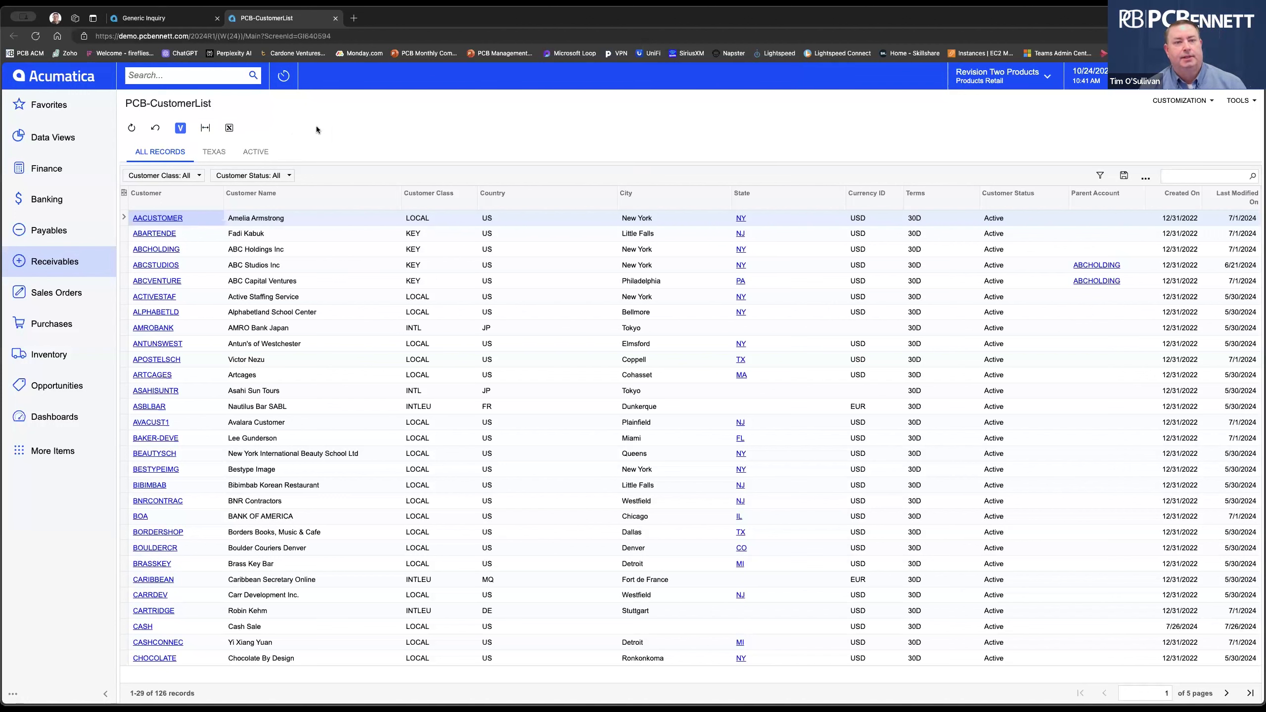
Export the PCB-CustomerList inquiry as a Velixo workbook and open the downloaded file.
{"action": "left_click", "coordinate": [181, 129]}
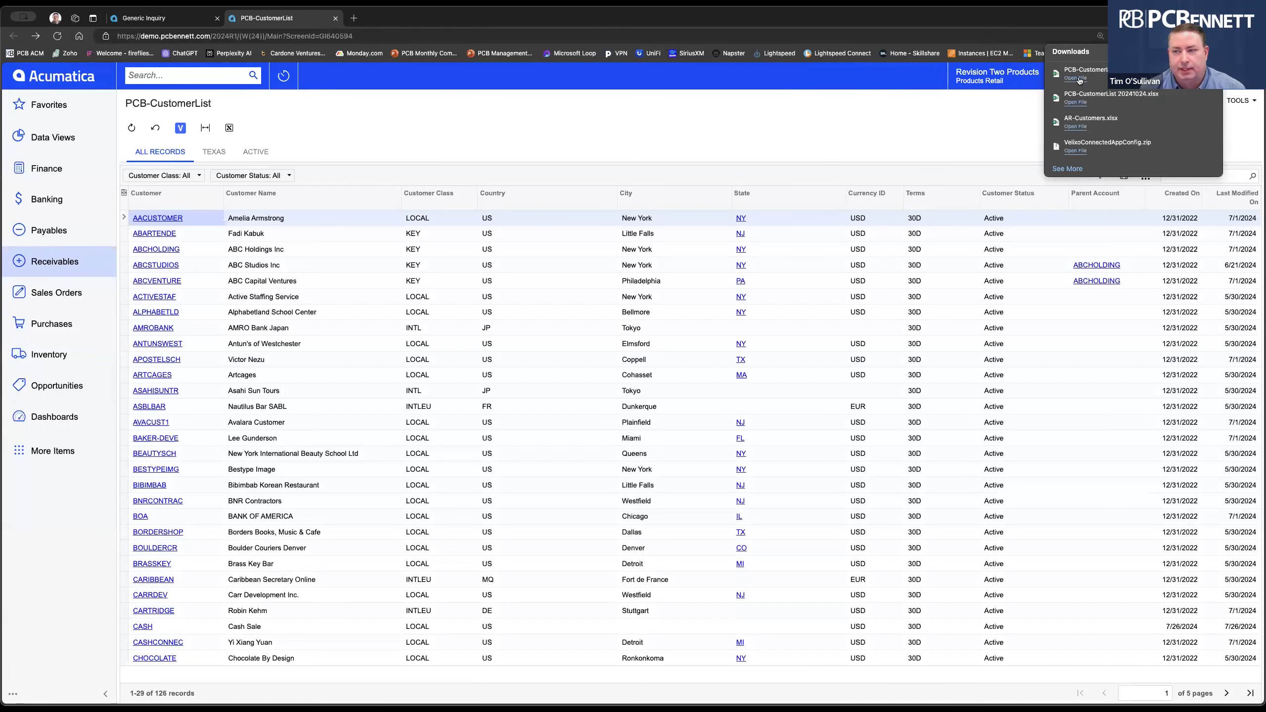
{"action": "left_click", "coordinate": [1079, 80]}
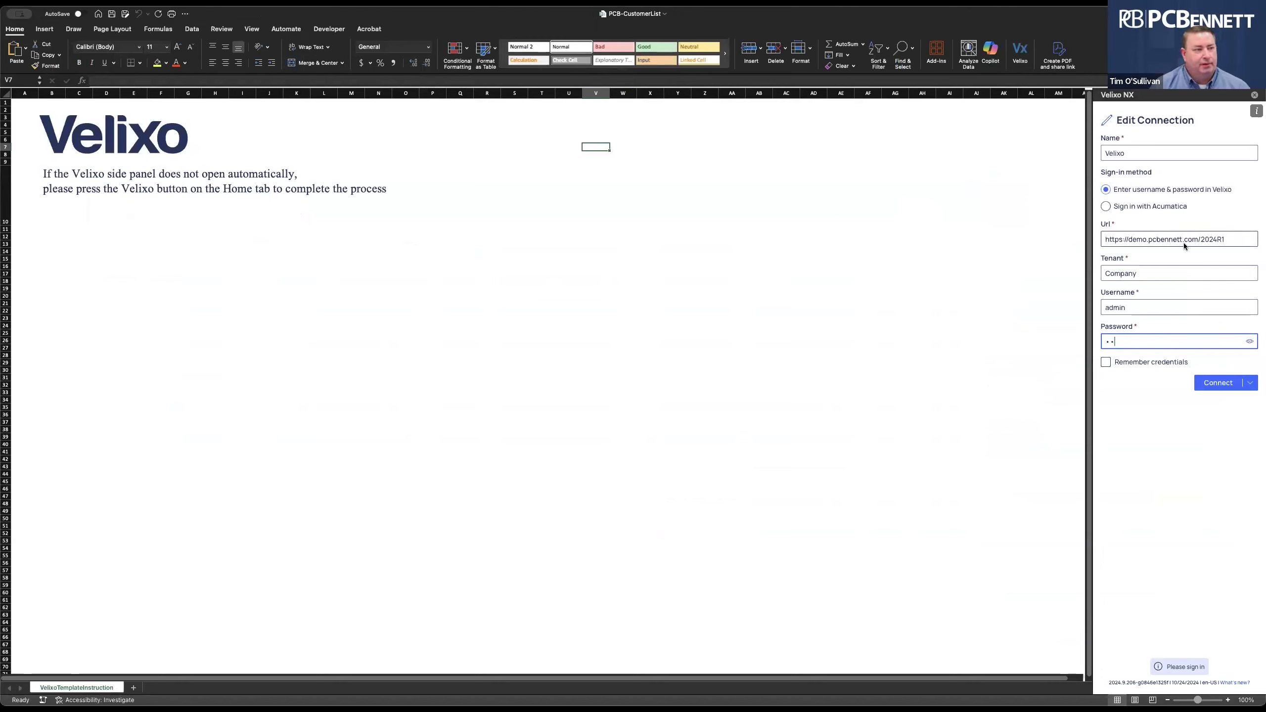
Clear the tenant, username and password fields and set the connection name to Velixo.
{"action": "left_click", "coordinate": [1142, 272]}
{"action": "double_click", "coordinate": [1142, 272]}
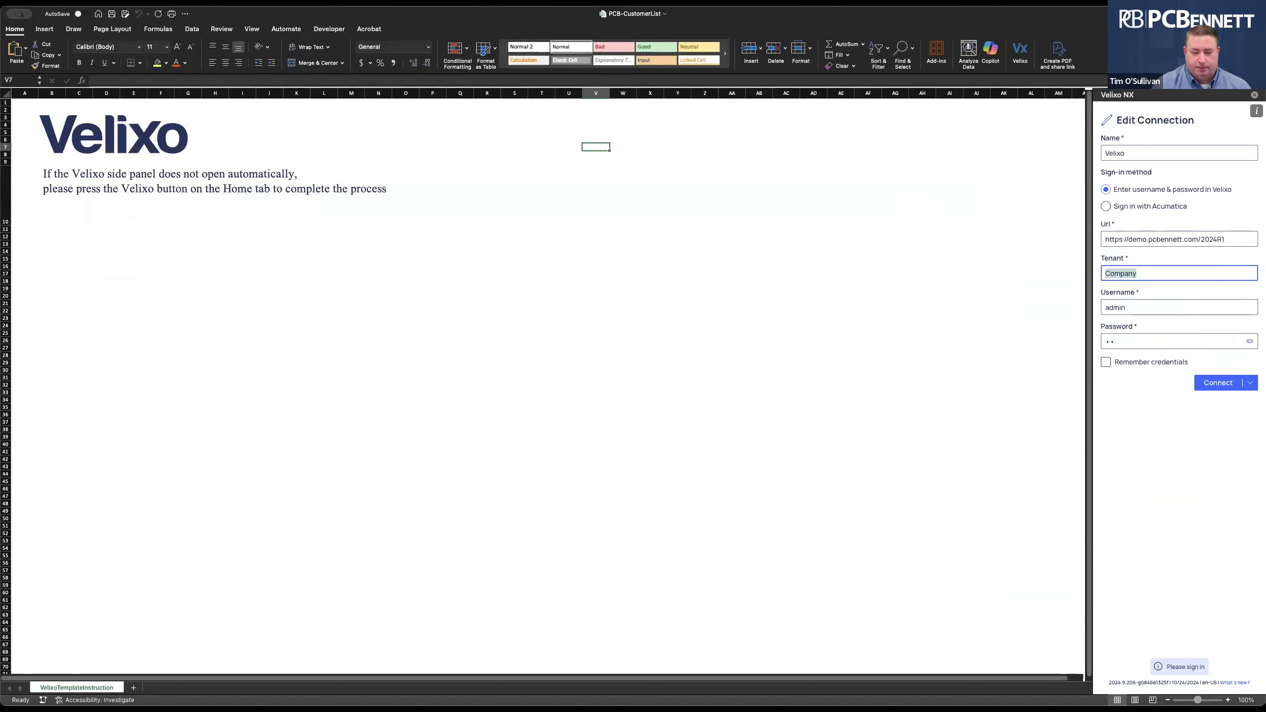
{"action": "key", "text": "BackSpace"}
{"action": "double_click", "coordinate": [1149, 318]}
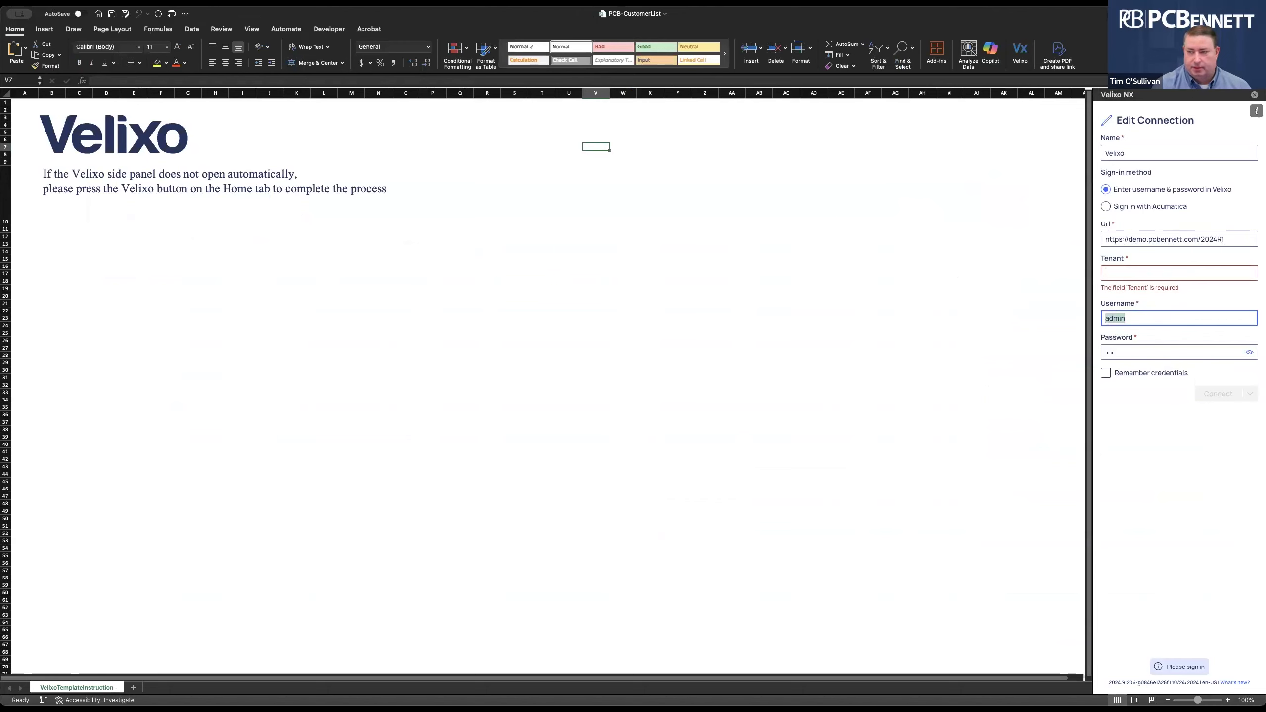
{"action": "key", "text": "BackSpace"}
{"action": "key", "text": "Tab"}
{"action": "key", "text": "BackSpace"}
{"action": "left_click", "coordinate": [1146, 154]}
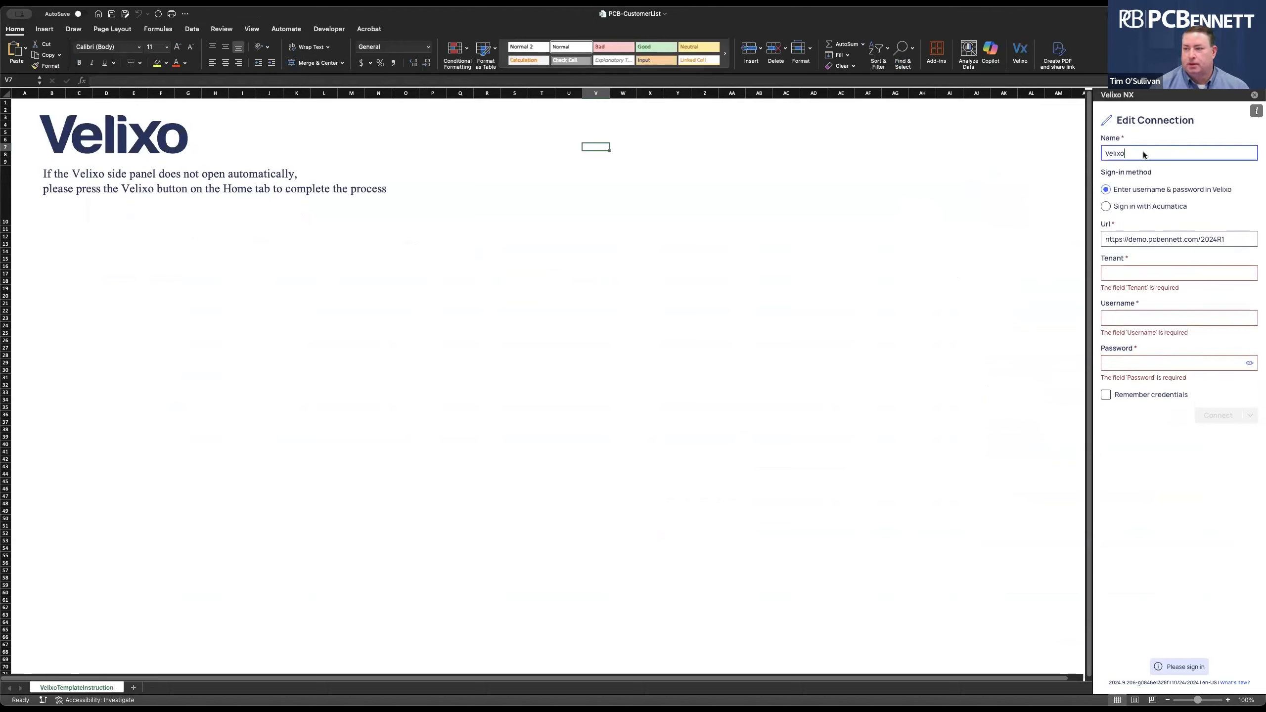
{"action": "double_click", "coordinate": [1098, 155]}
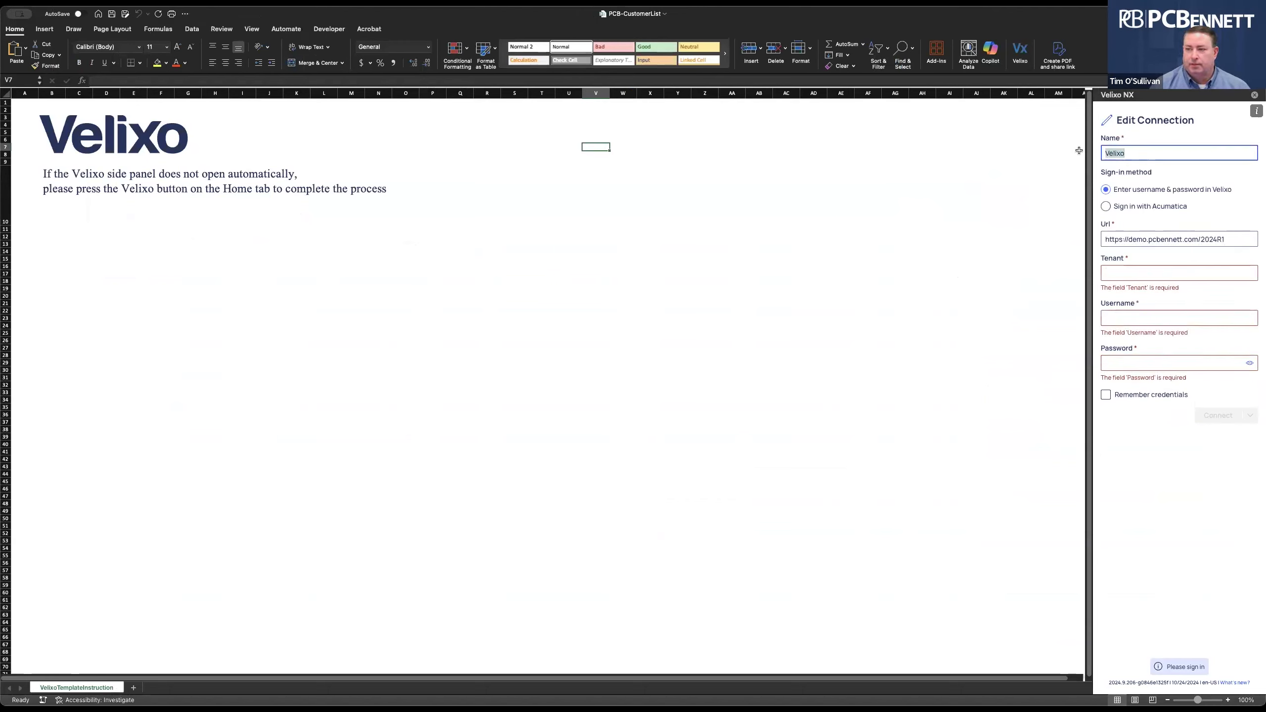
{"action": "type", "text": "PCB"}
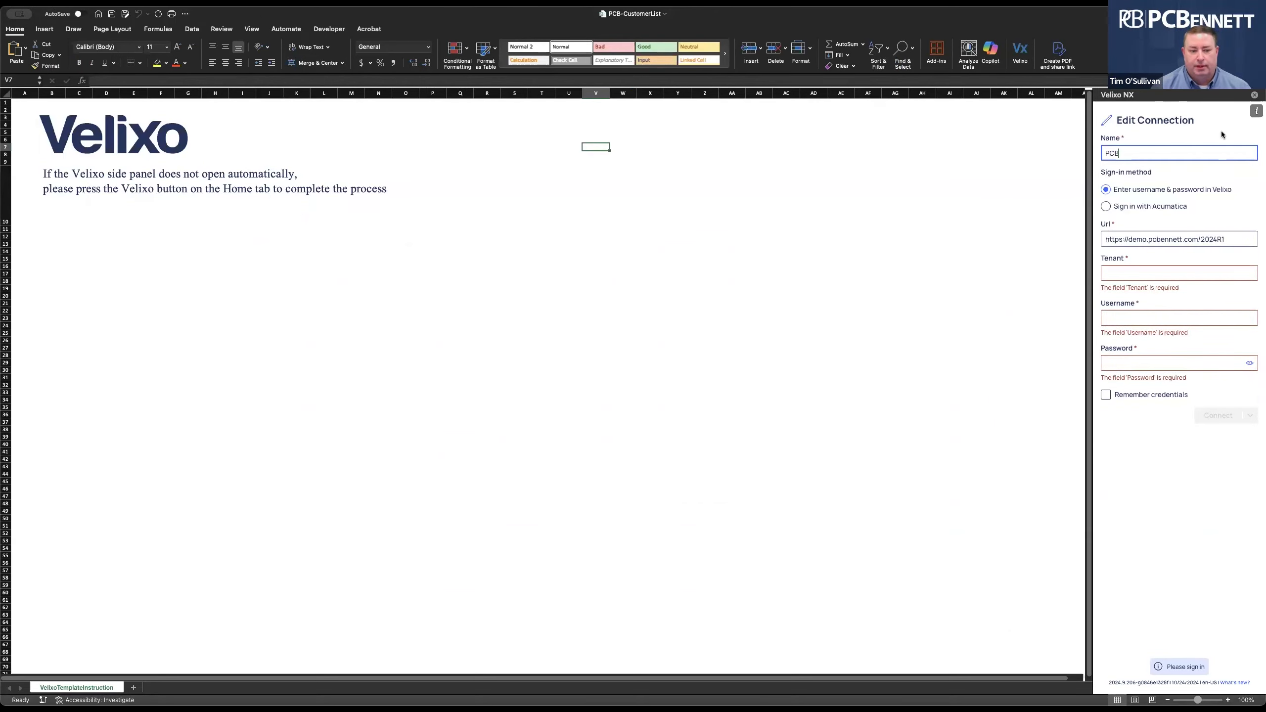
{"action": "key", "text": "super+a"}
{"action": "type", "text": "Velixo"}
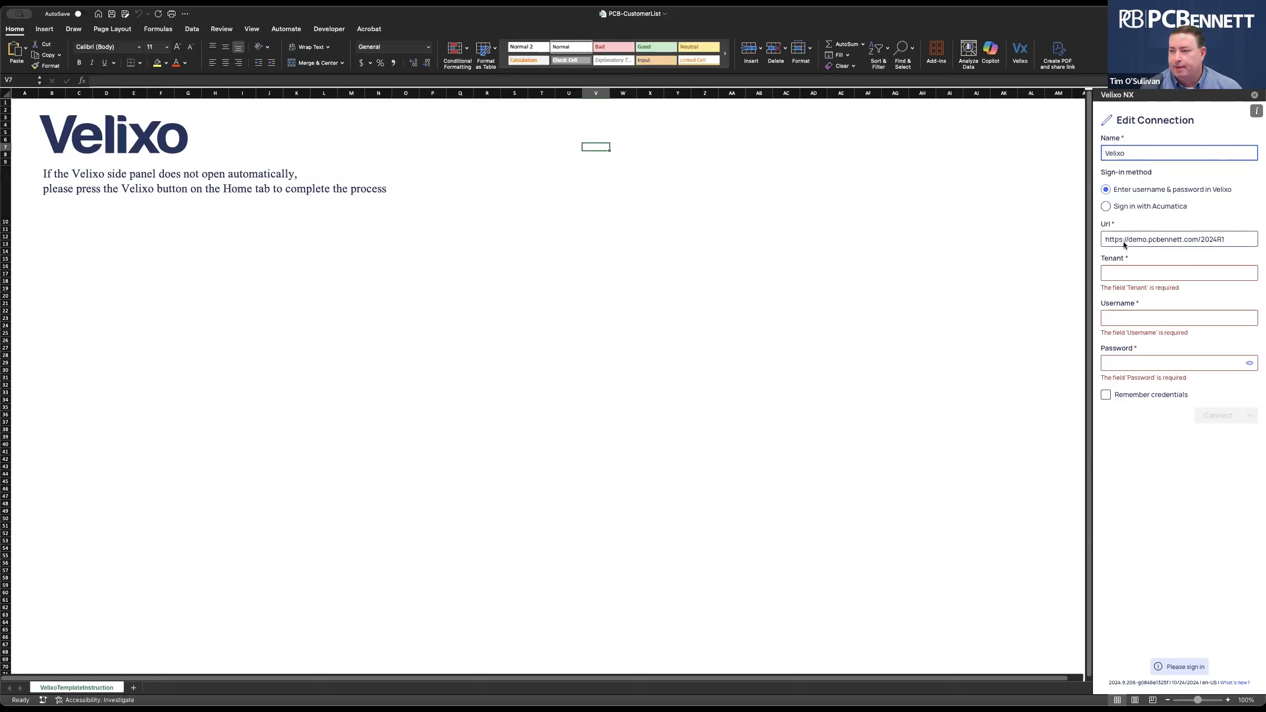
Enter tenant Company, the username and password, and turn on Remember credentials.
{"action": "left_click", "coordinate": [1129, 273]}
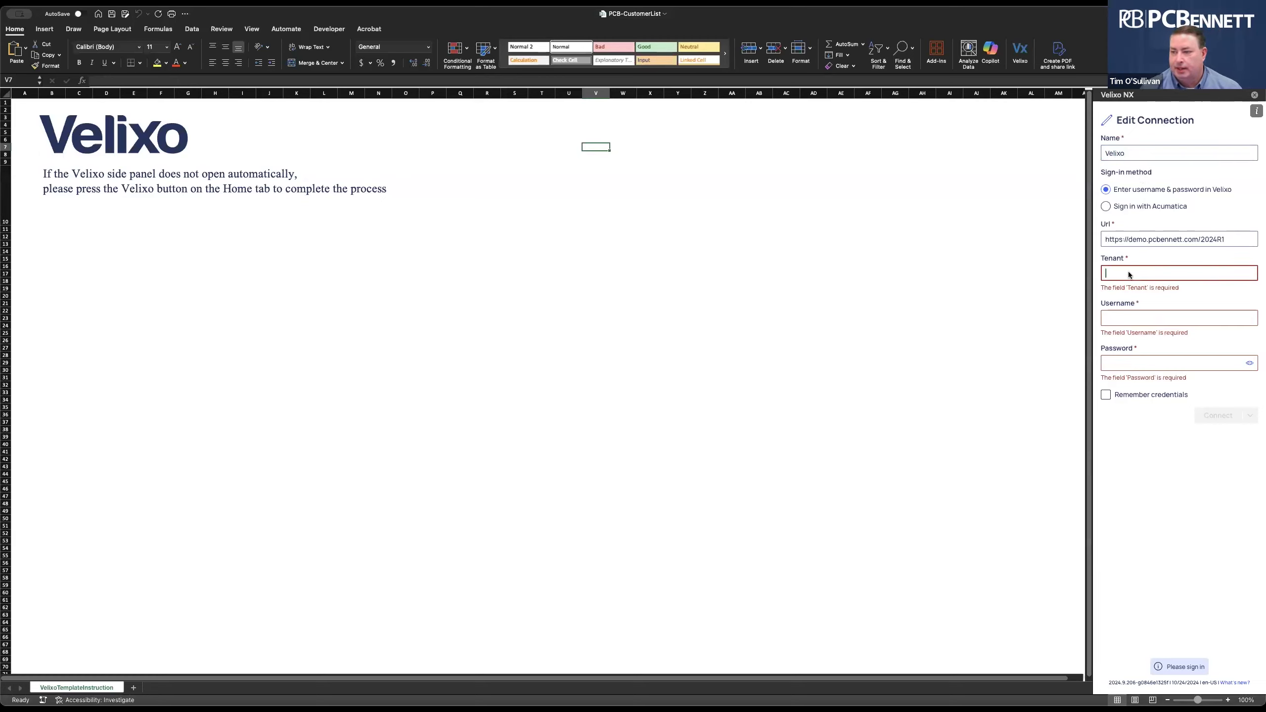
{"action": "type", "text": "Co"}
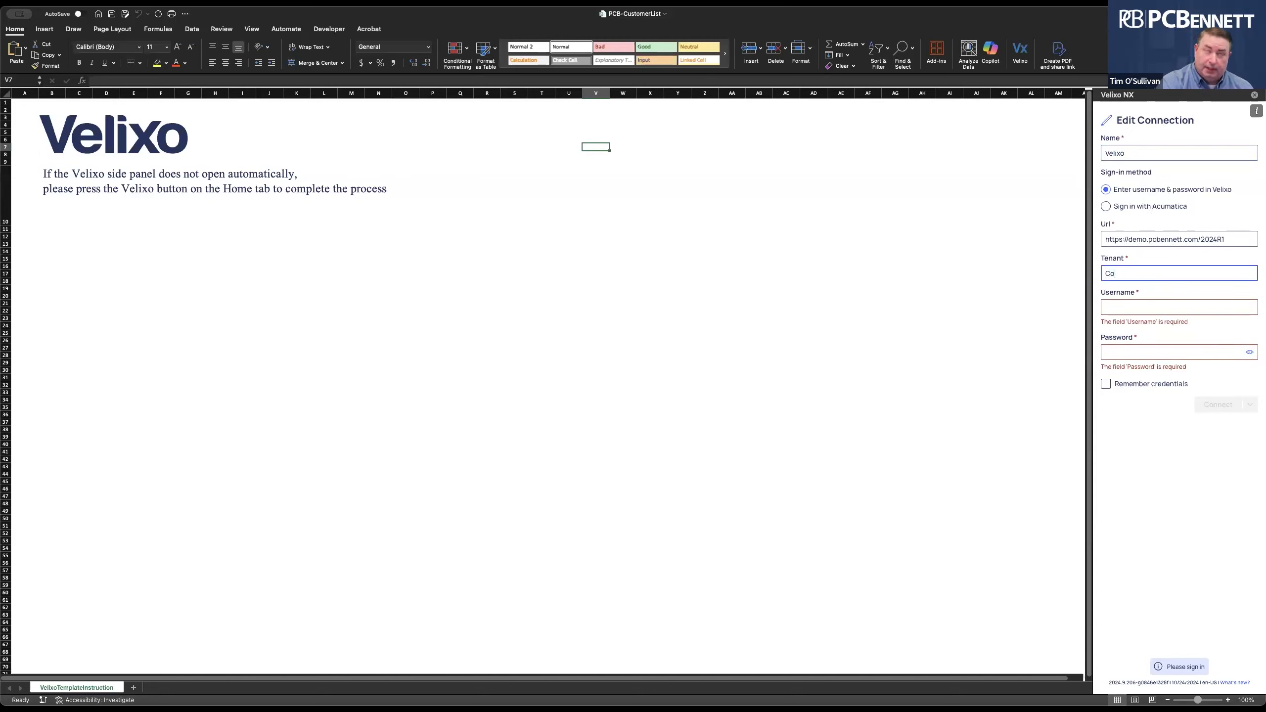
{"action": "type", "text": "mans"}
{"action": "type", "text": "y"}
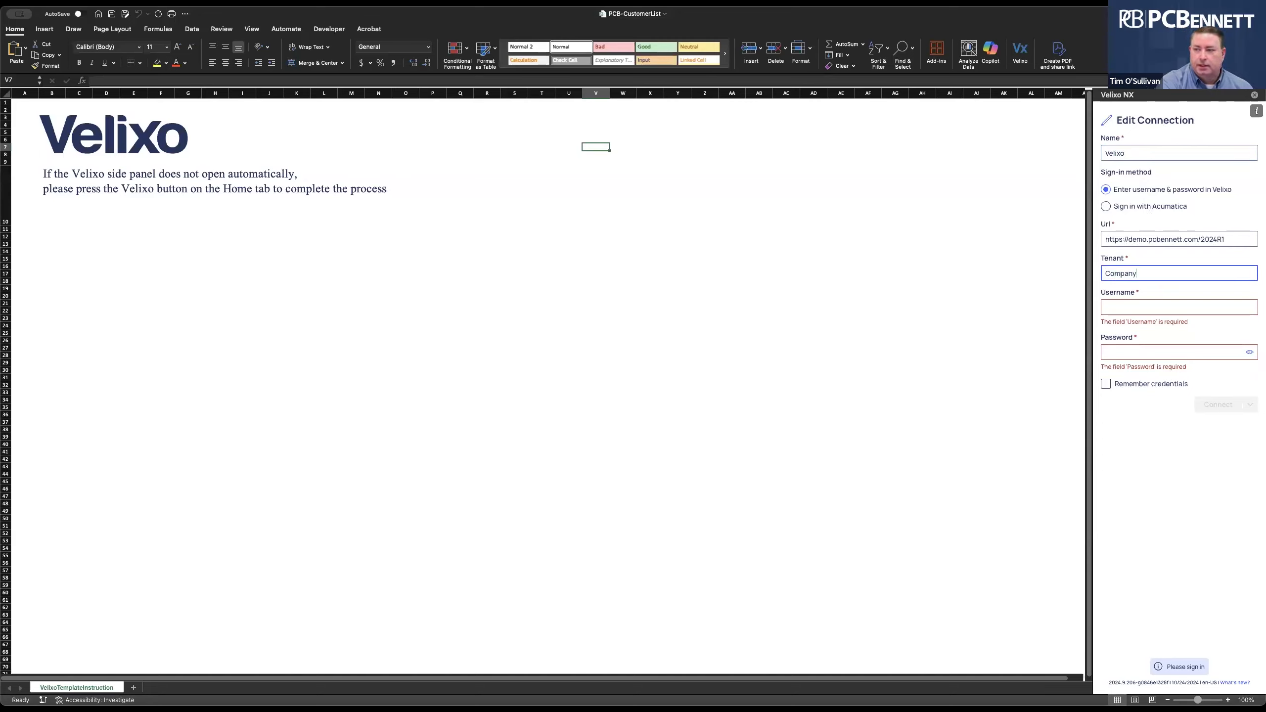
{"action": "key", "text": "Tab"}
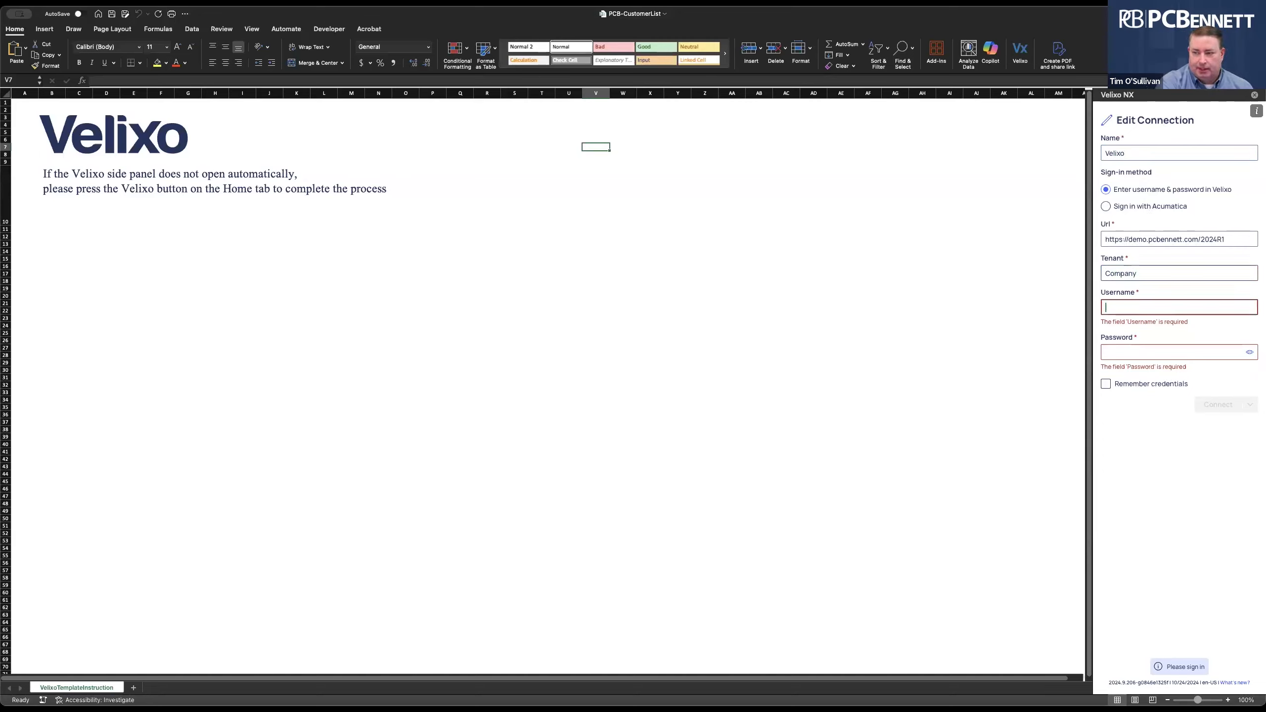
{"action": "type", "text": "admin"}
{"action": "key", "text": "Tab"}
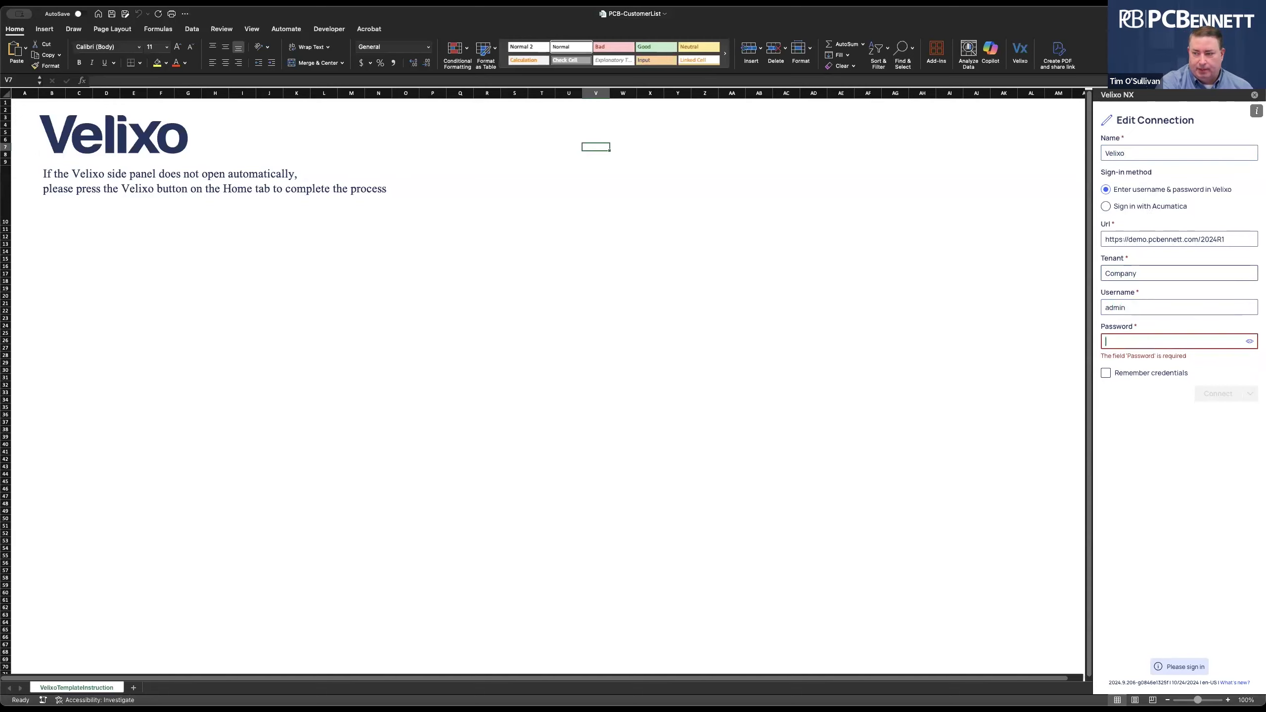
{"action": "type", "text": "•"}
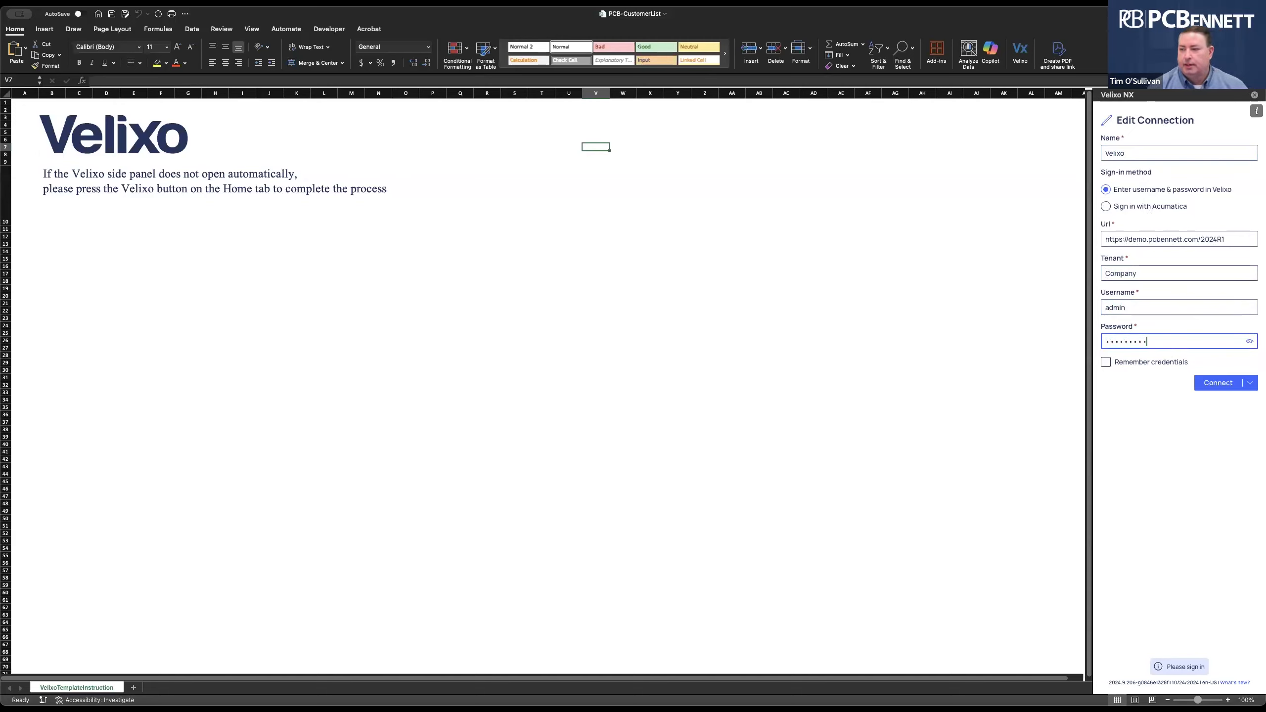
{"action": "left_click", "coordinate": [1105, 363]}
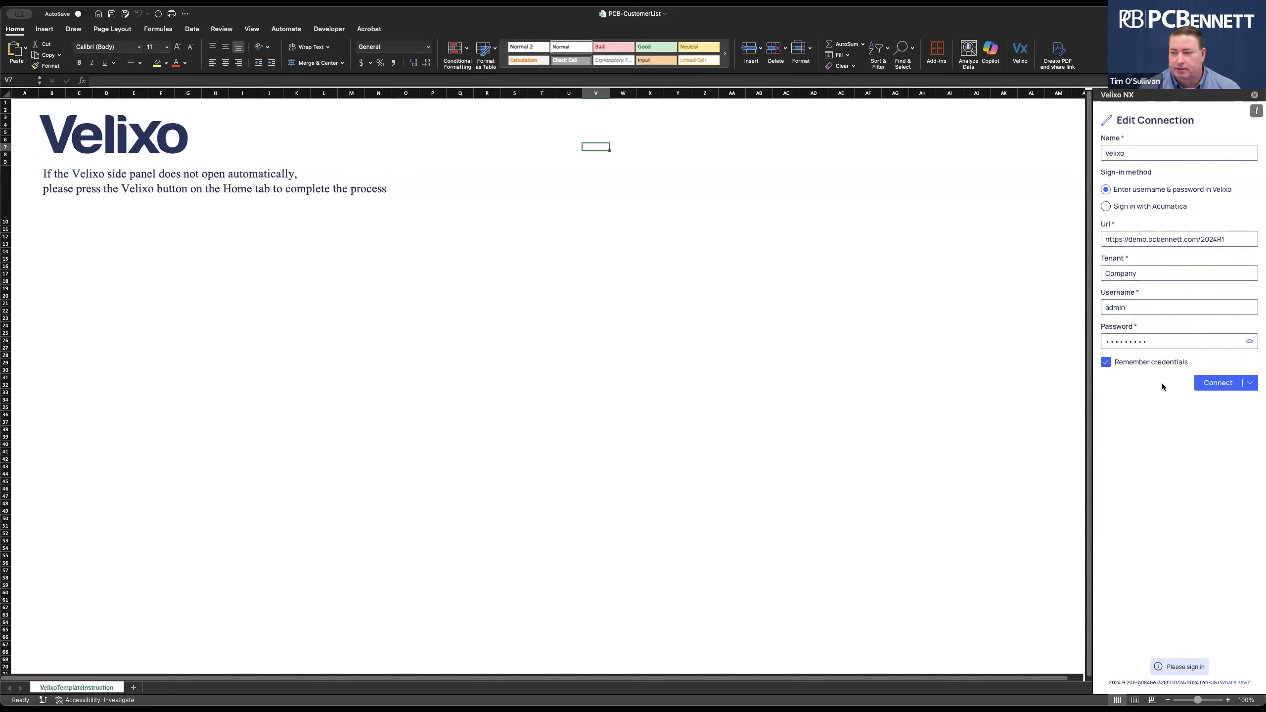
Connect to save the Velixo Acumatica connection, then inspect the #VALUE! formula in A3.
{"action": "left_click", "coordinate": [1210, 383]}
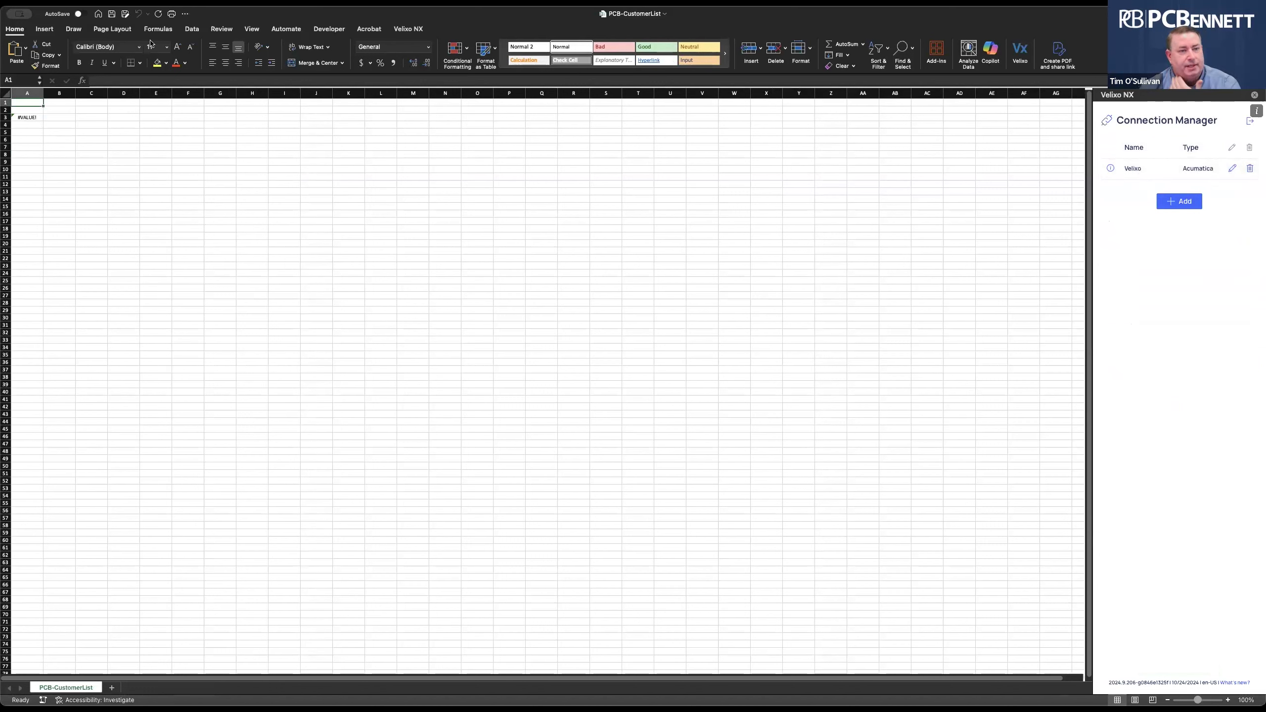
{"action": "left_click", "coordinate": [28, 118]}
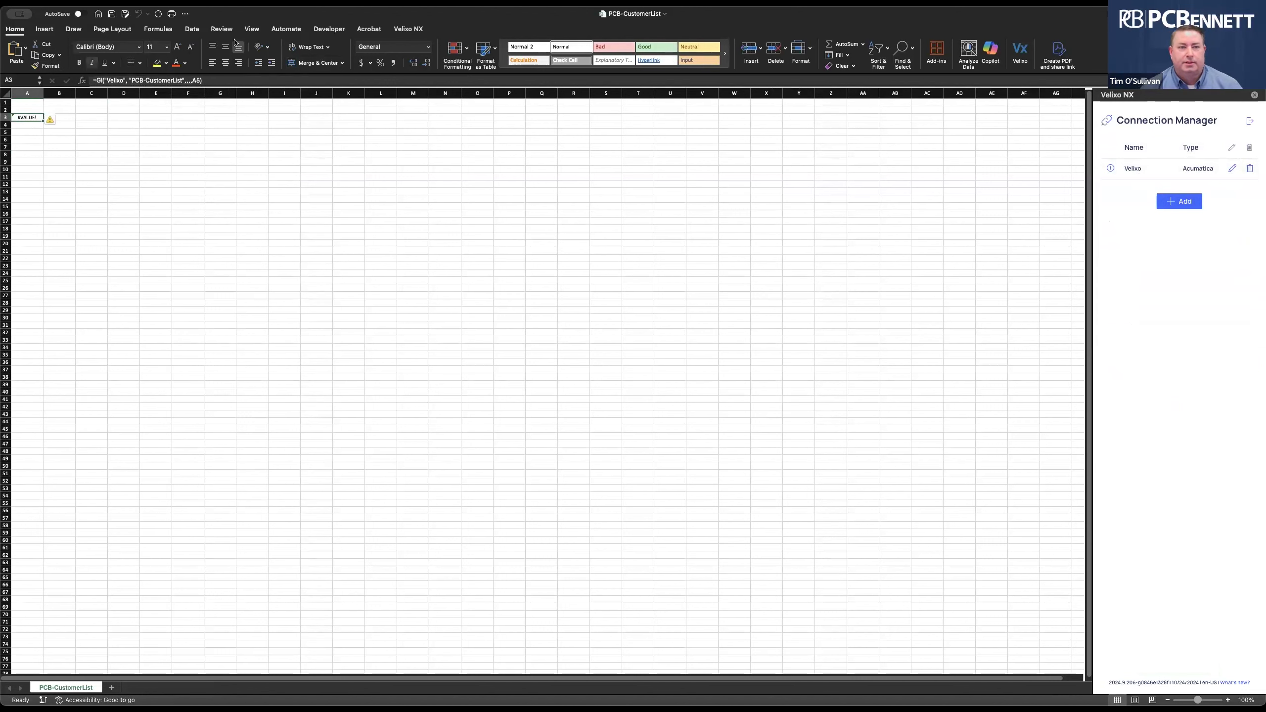
{"action": "left_click", "coordinate": [408, 28]}
Refresh the entire workbook through Velixo NX and widen column A.
{"action": "left_click", "coordinate": [16, 48]}
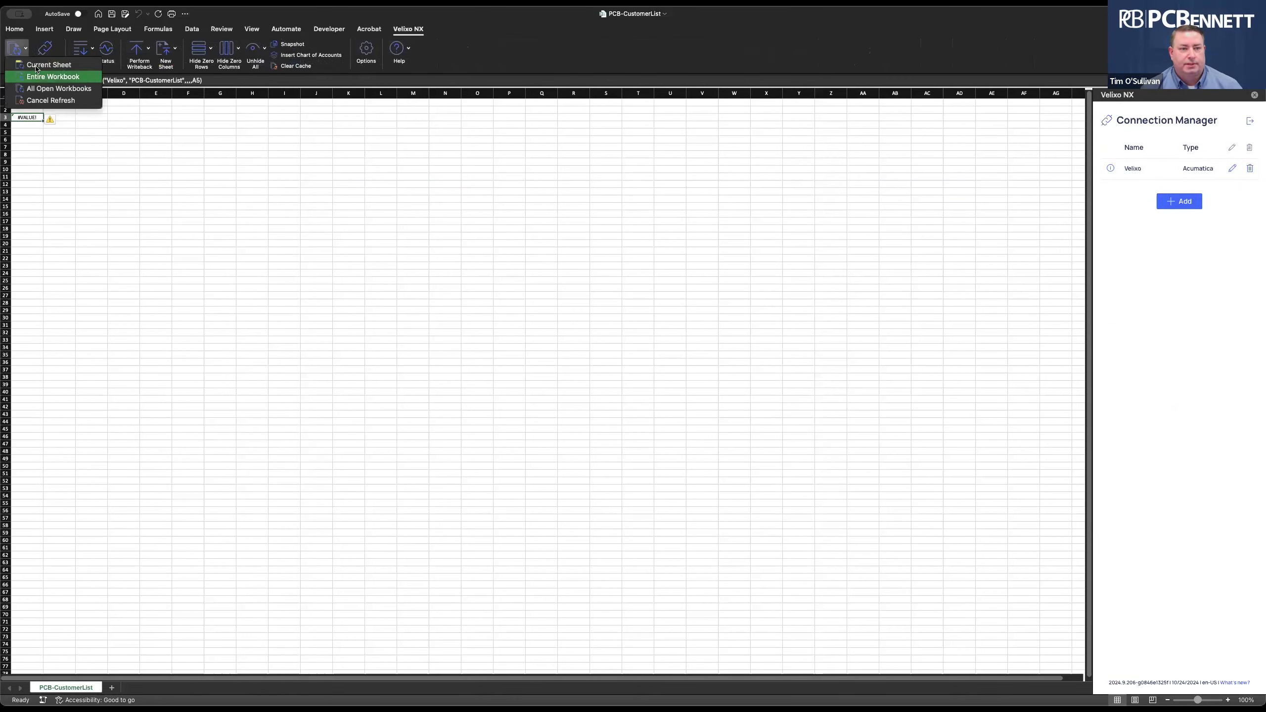
{"action": "left_click", "coordinate": [50, 76]}
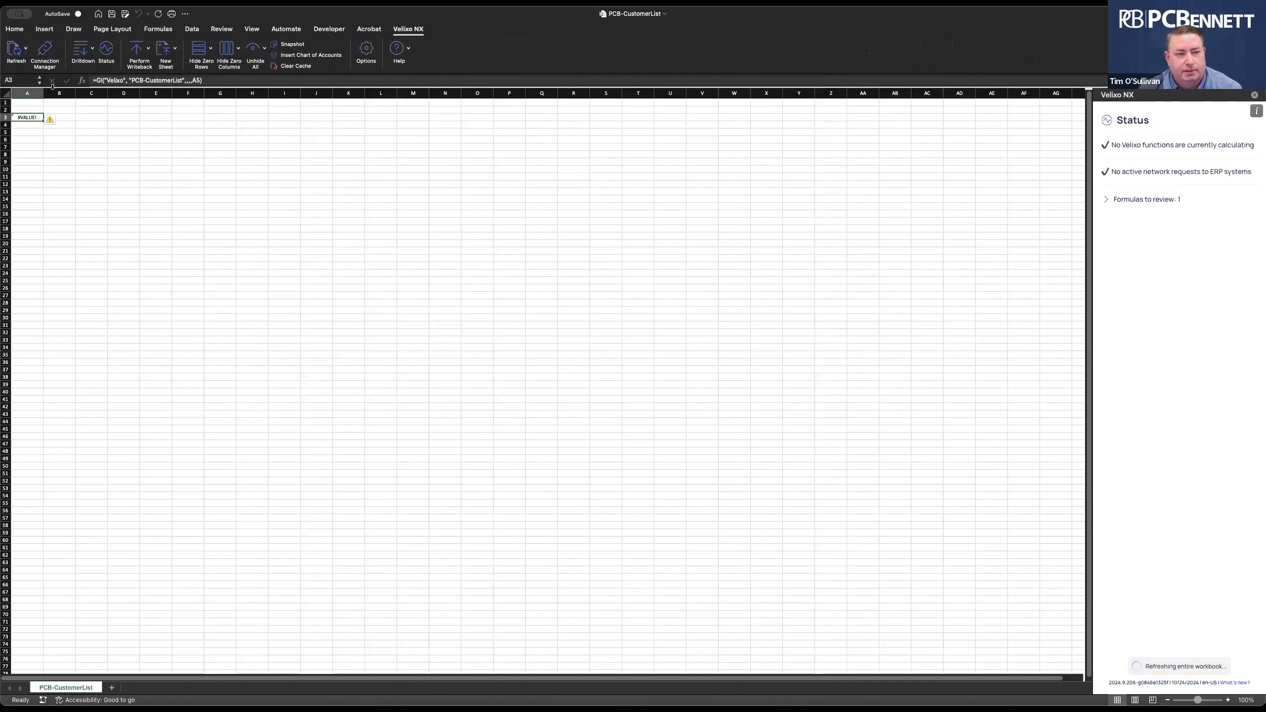
{"action": "left_click_drag", "start_coordinate": [44, 93], "coordinate": [74, 93]}
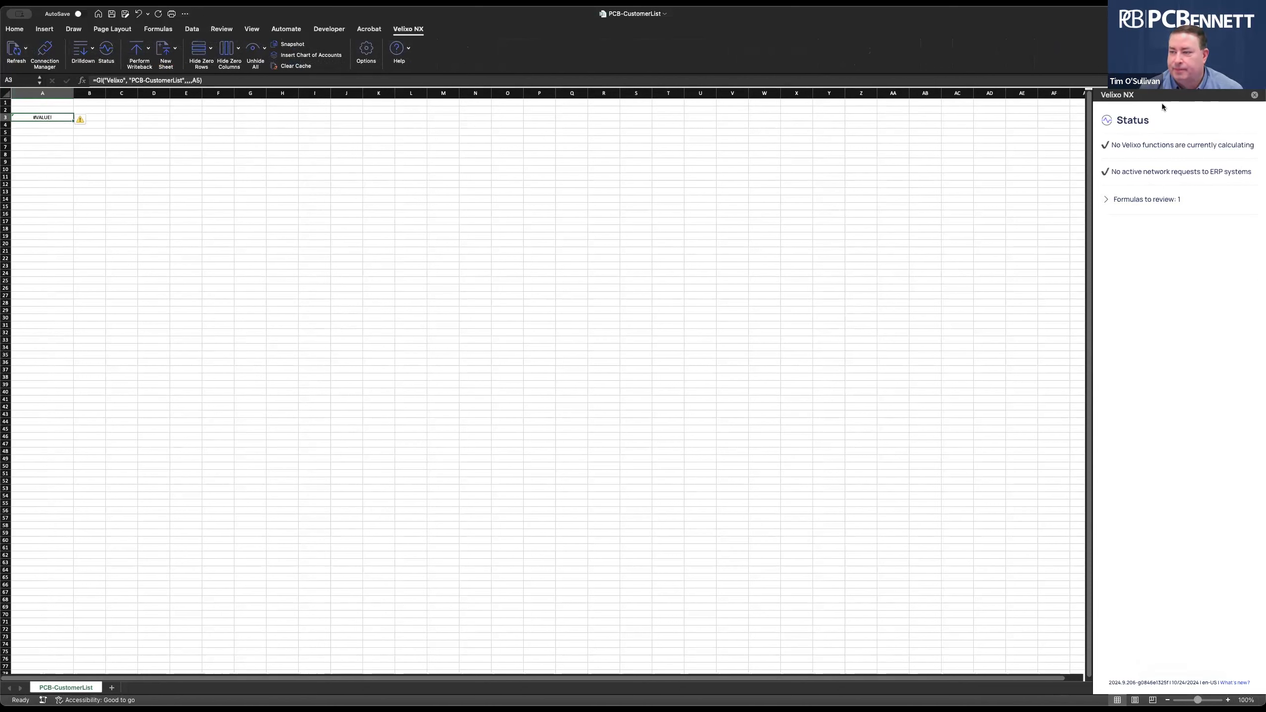
In the Velixo status panel, expand the formulas to review and clear the reported error.
{"action": "left_click", "coordinate": [1254, 95]}
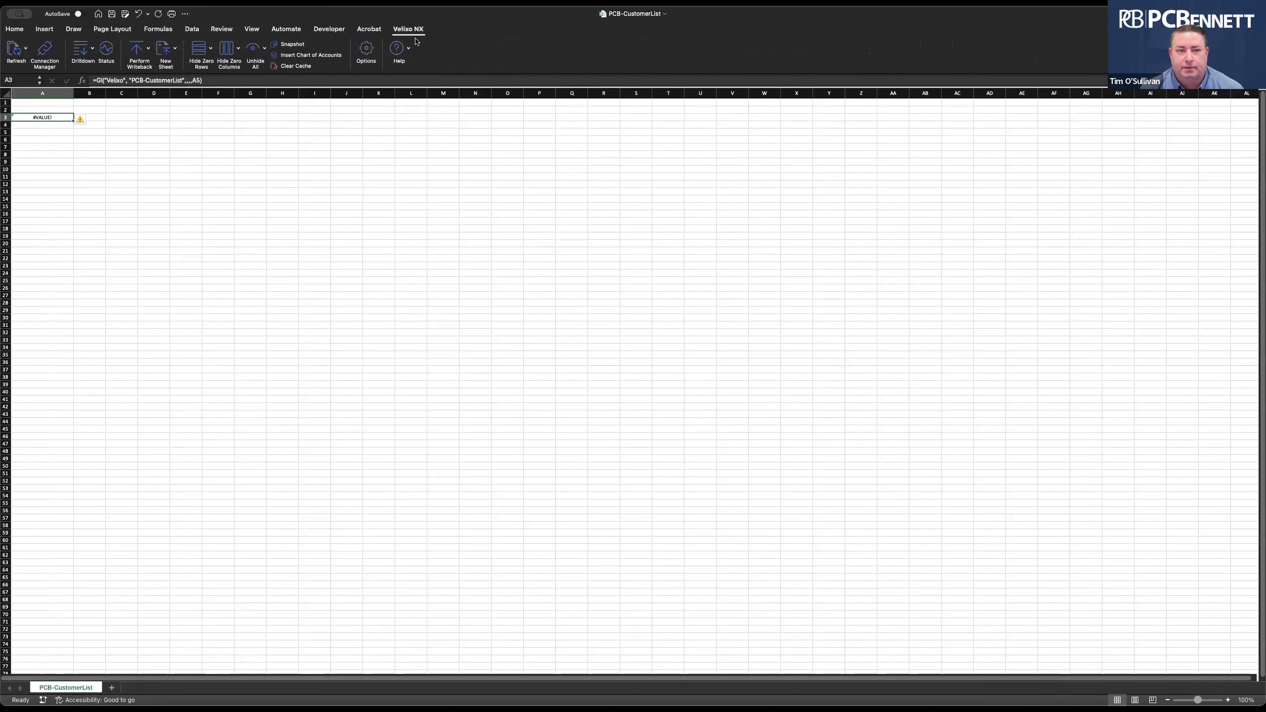
{"action": "left_click", "coordinate": [14, 29]}
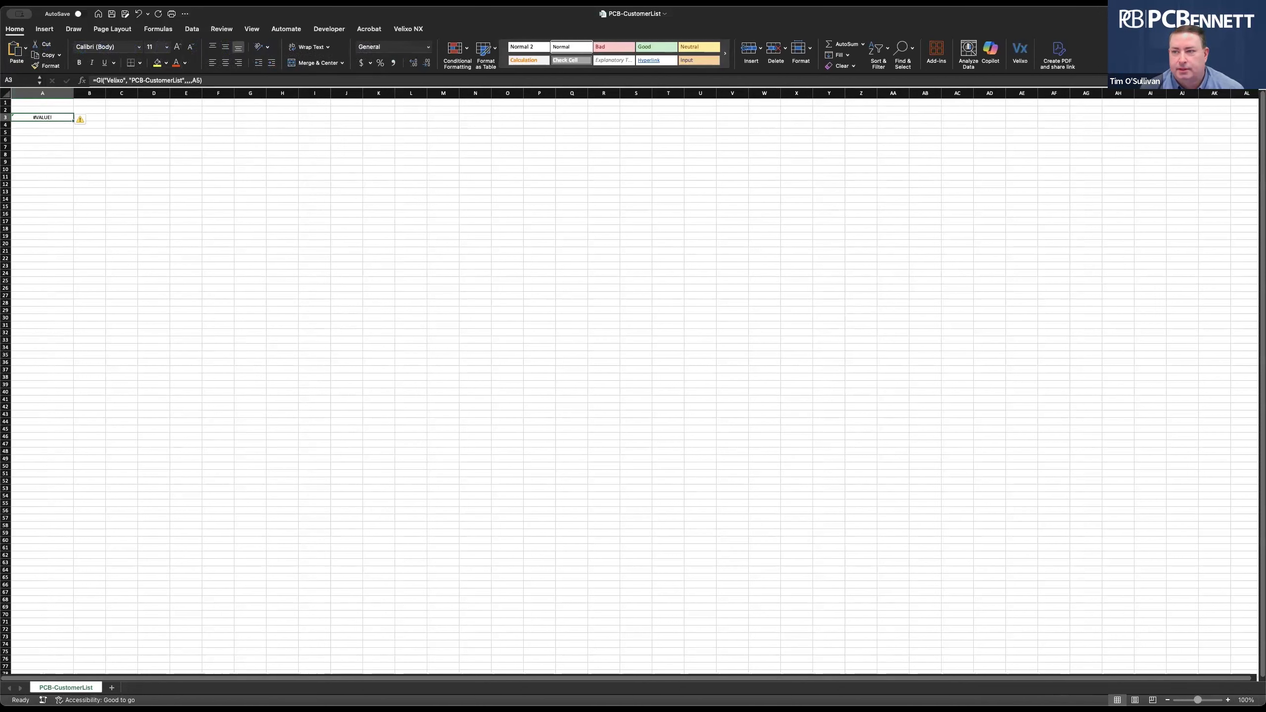
{"action": "left_click", "coordinate": [1020, 52]}
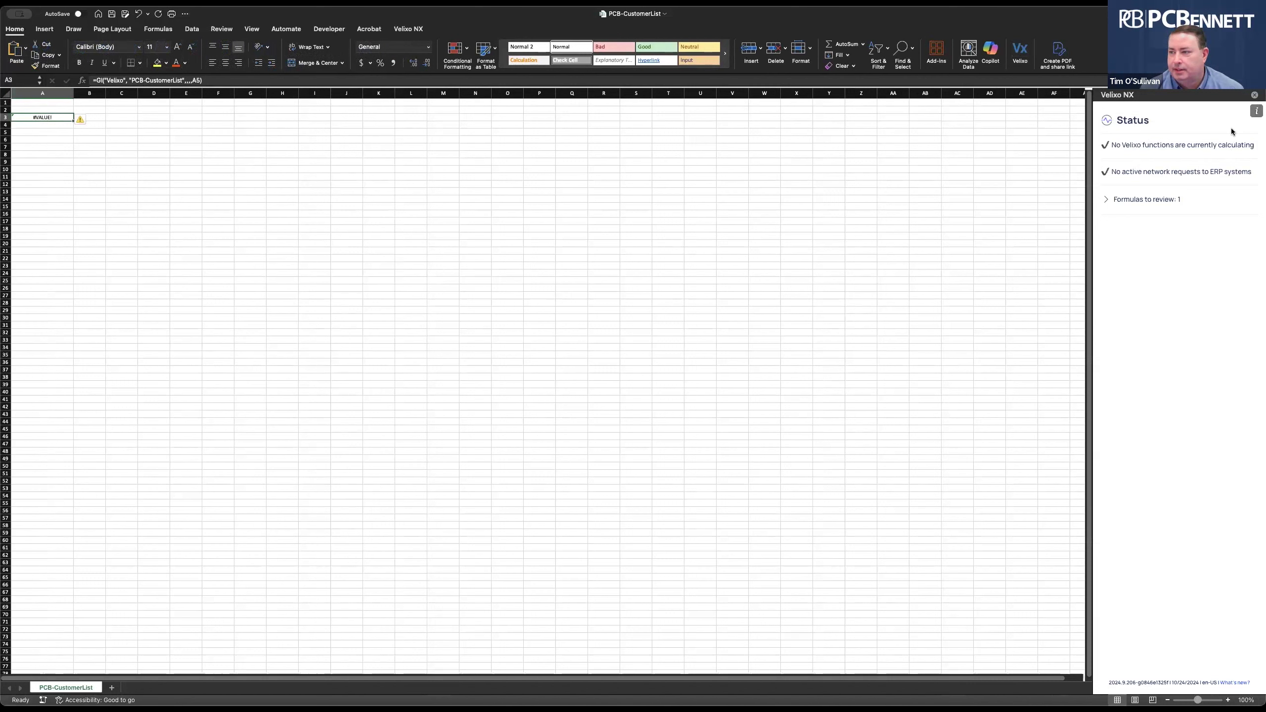
{"action": "left_click", "coordinate": [1256, 112]}
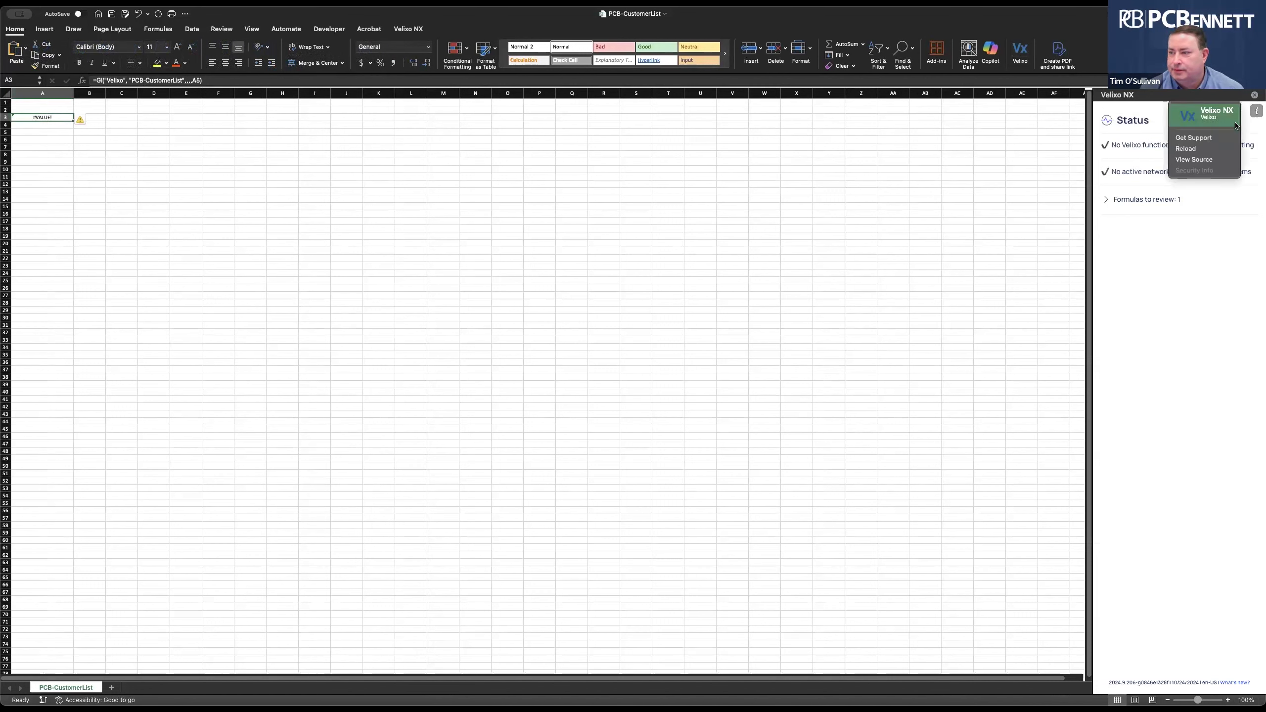
{"action": "left_click", "coordinate": [1194, 164]}
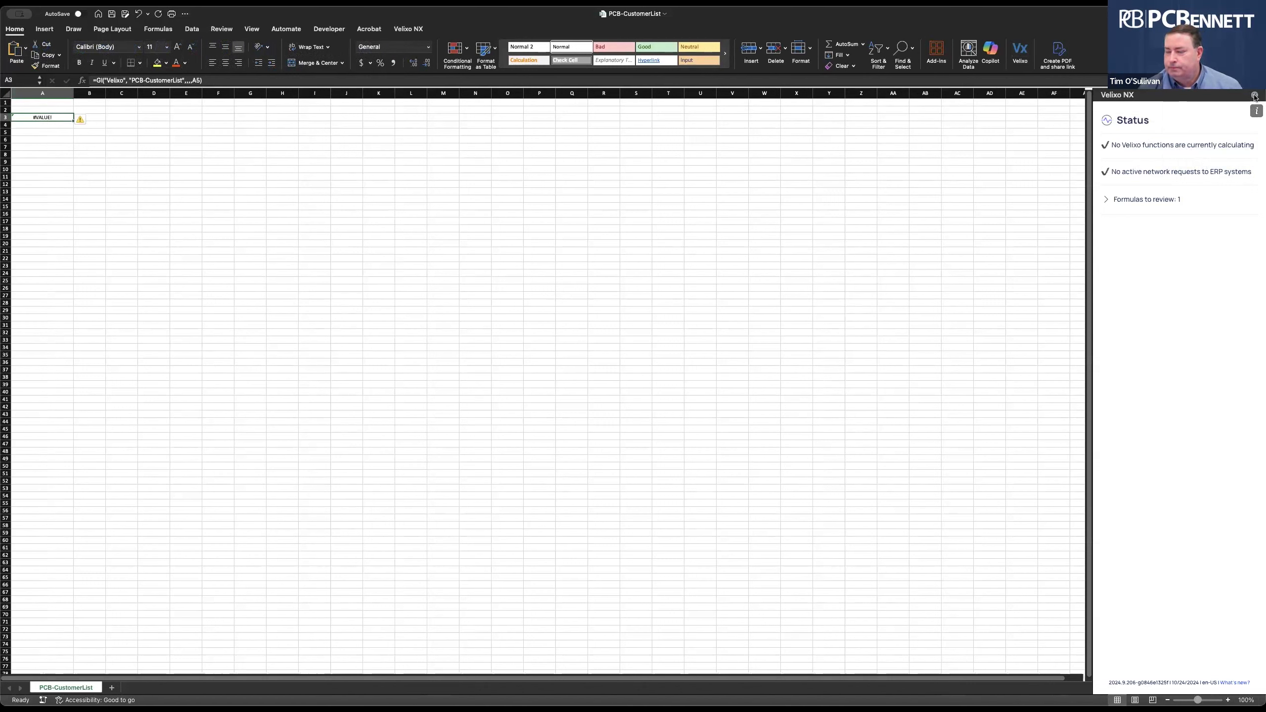
{"action": "left_click", "coordinate": [1106, 199]}
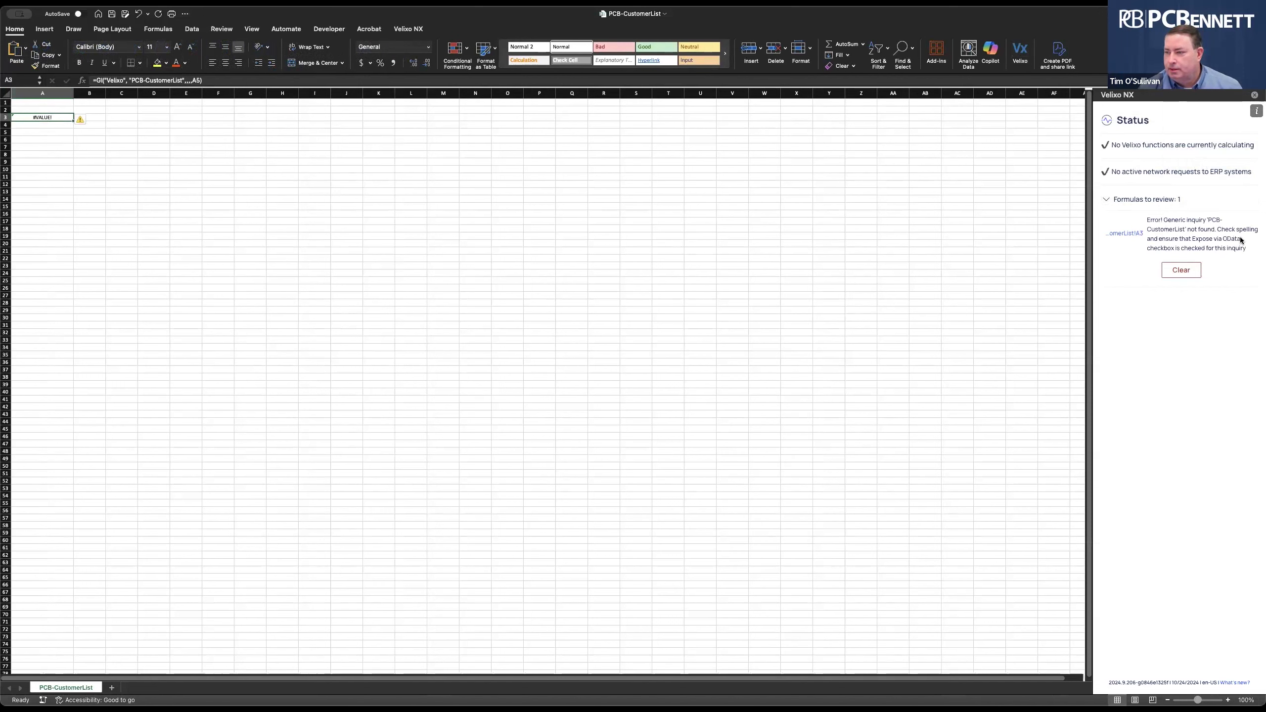
{"action": "left_click", "coordinate": [1181, 270]}
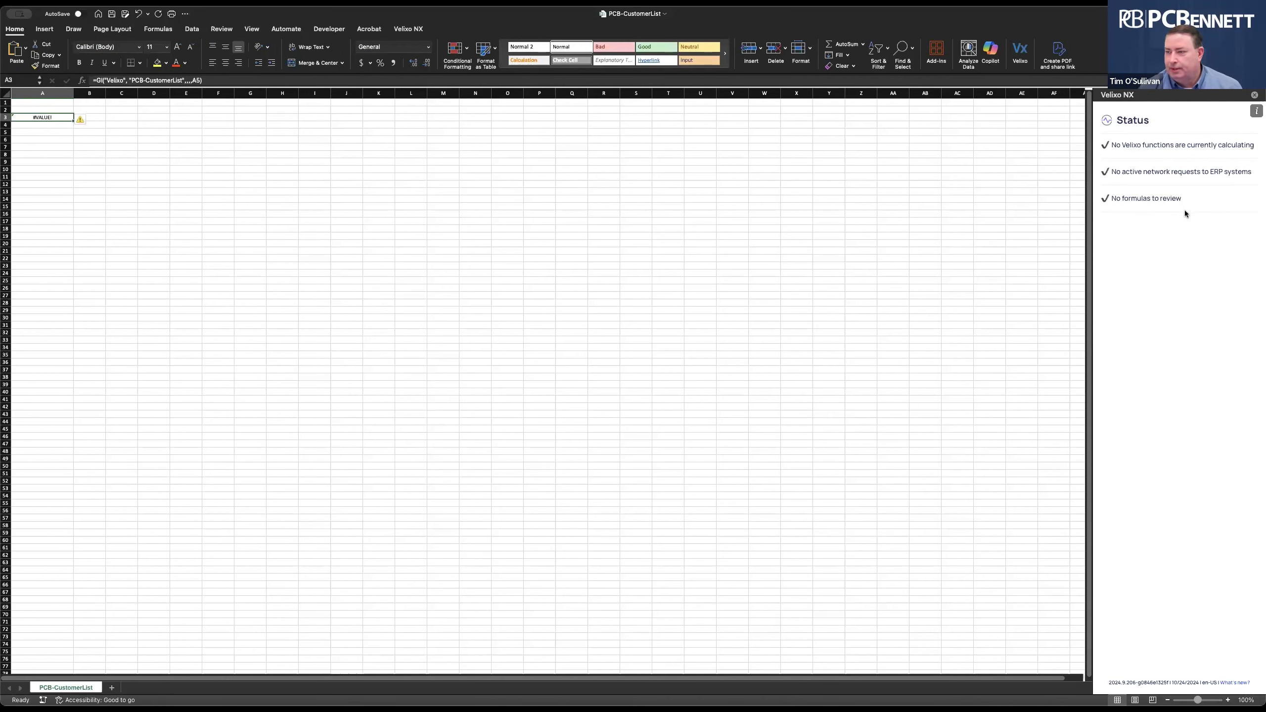
Close the Velixo panel, then close PCB-CustomerList with Cmd+W and choose Don't Save.
{"action": "left_click", "coordinate": [1254, 95]}
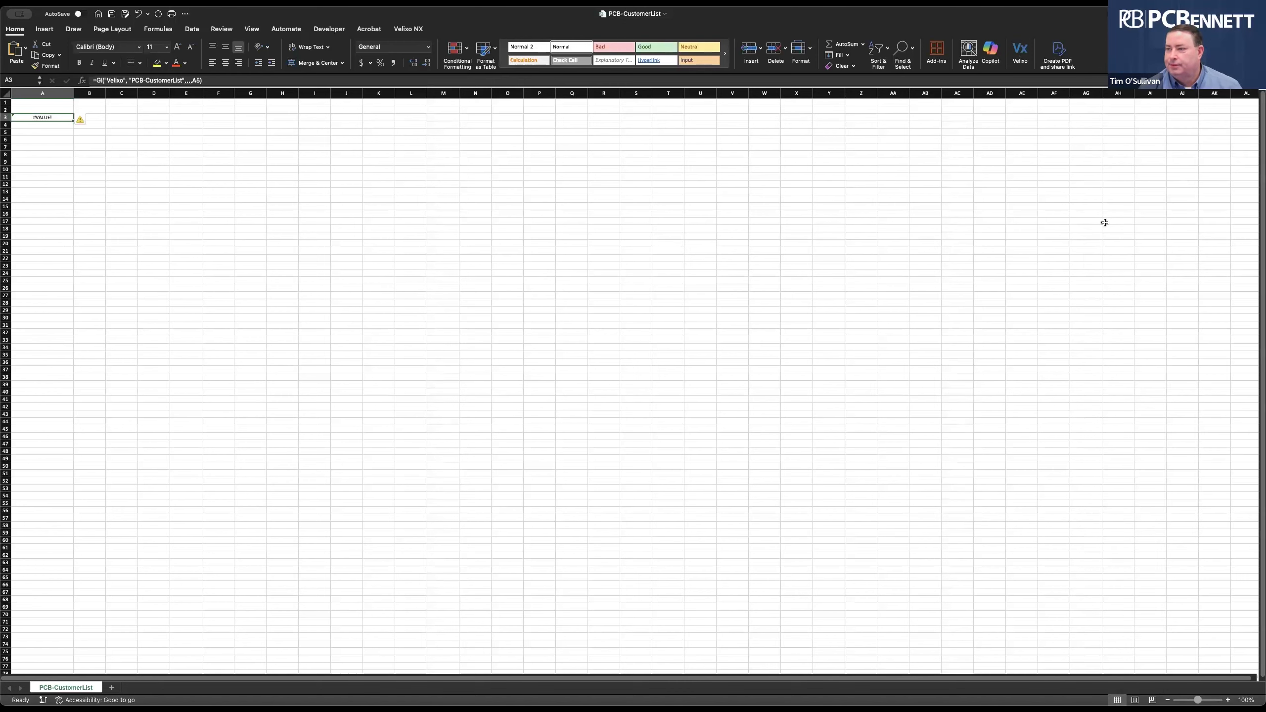
{"action": "left_click", "coordinate": [893, 251]}
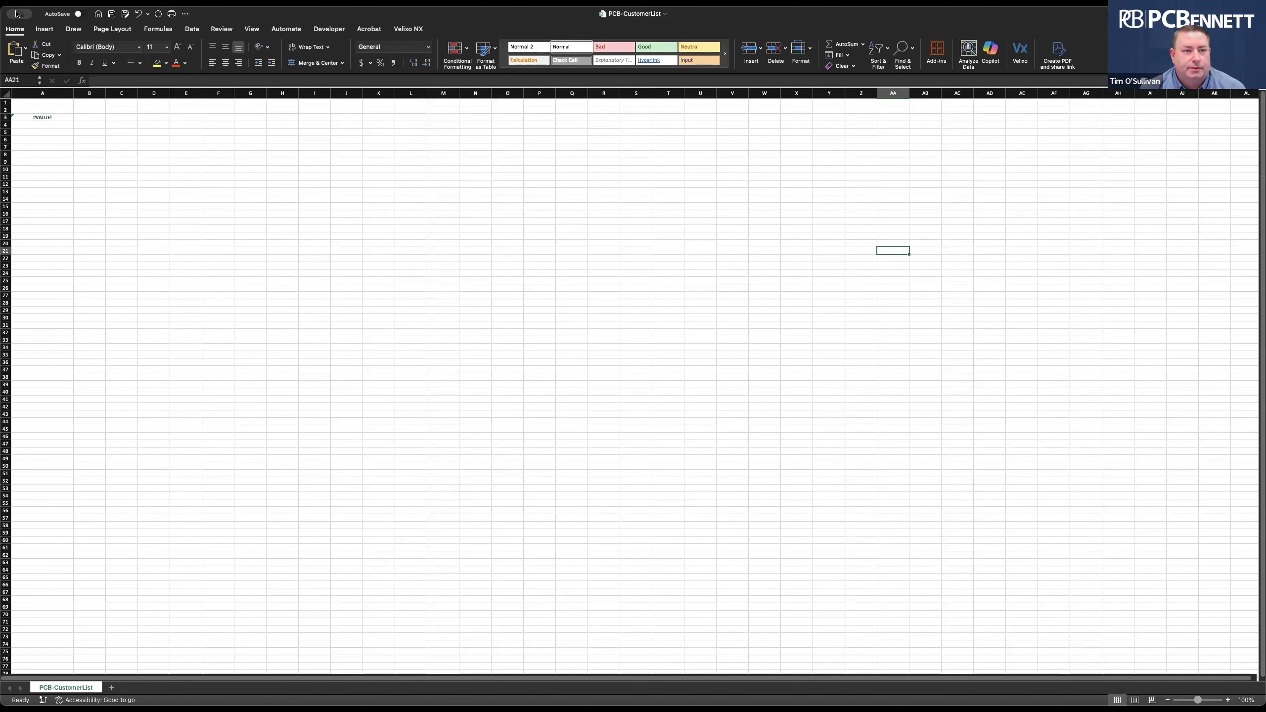
{"action": "key", "text": "super+w"}
{"action": "left_click", "coordinate": [643, 398]}
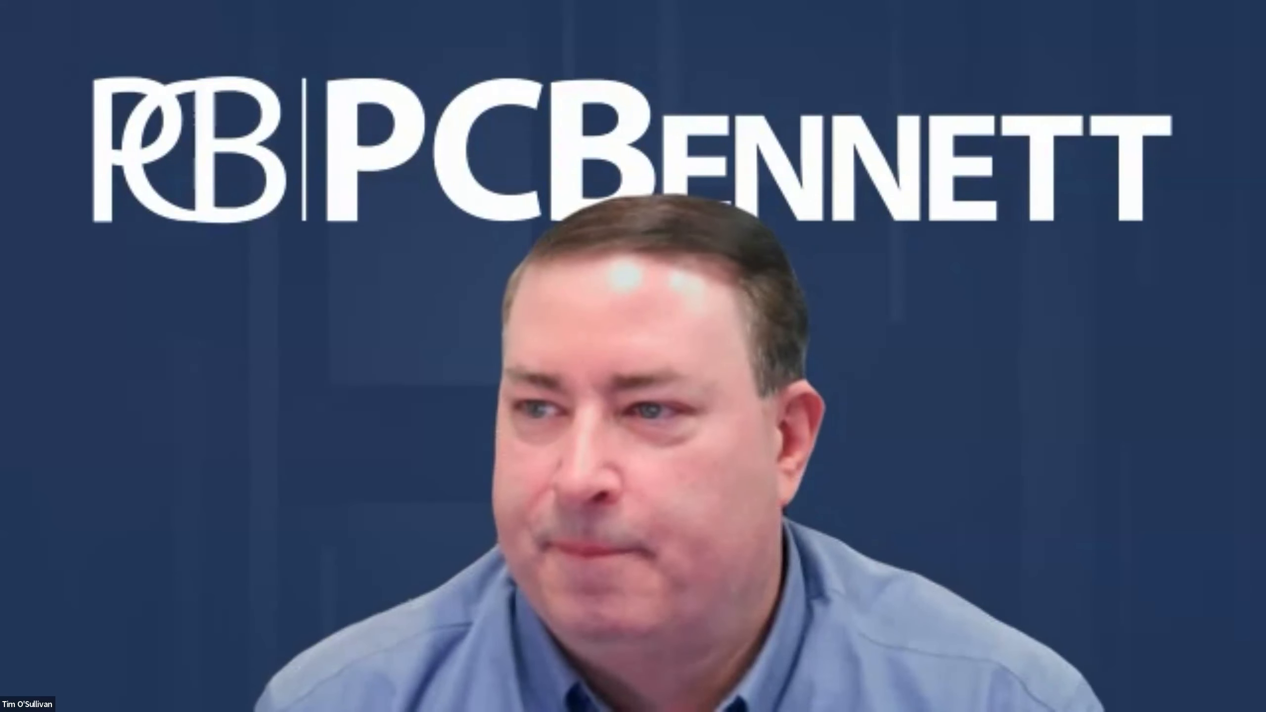
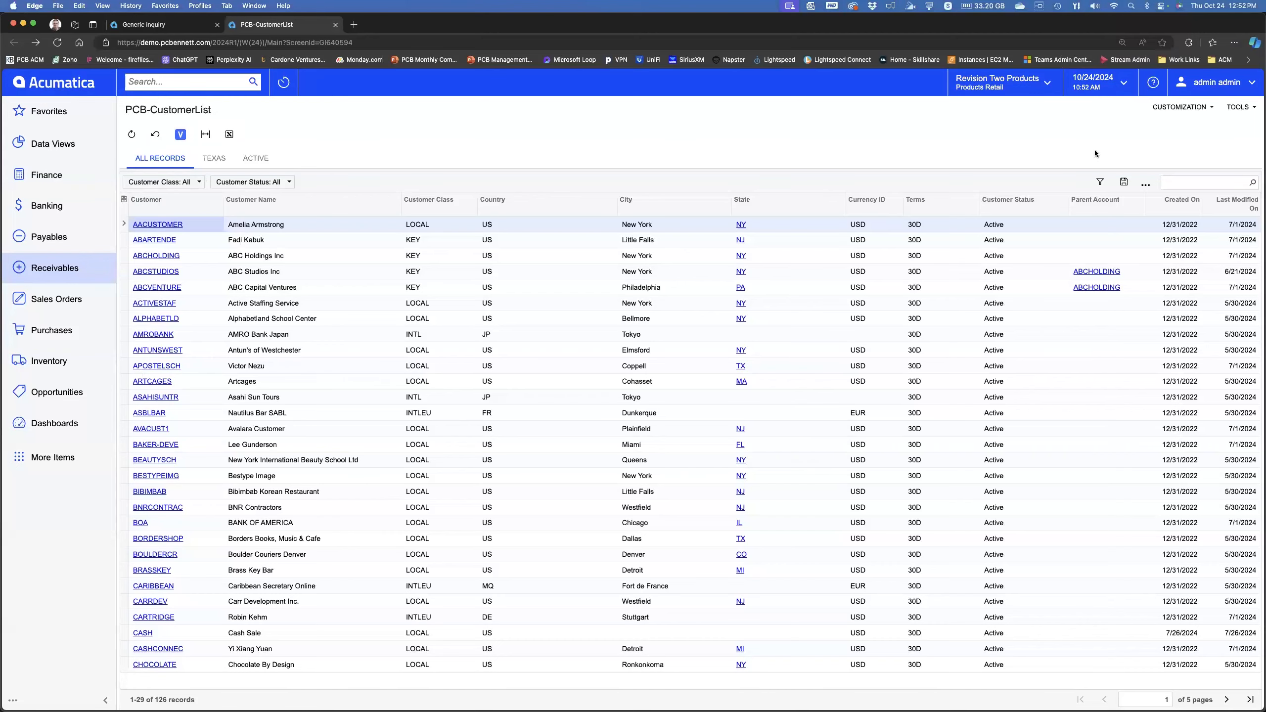
Open the PCB-CustomerList inquiry's design through Edit Generic Inquiry and close the duplicate empty tab.
{"action": "left_click", "coordinate": [1196, 107]}
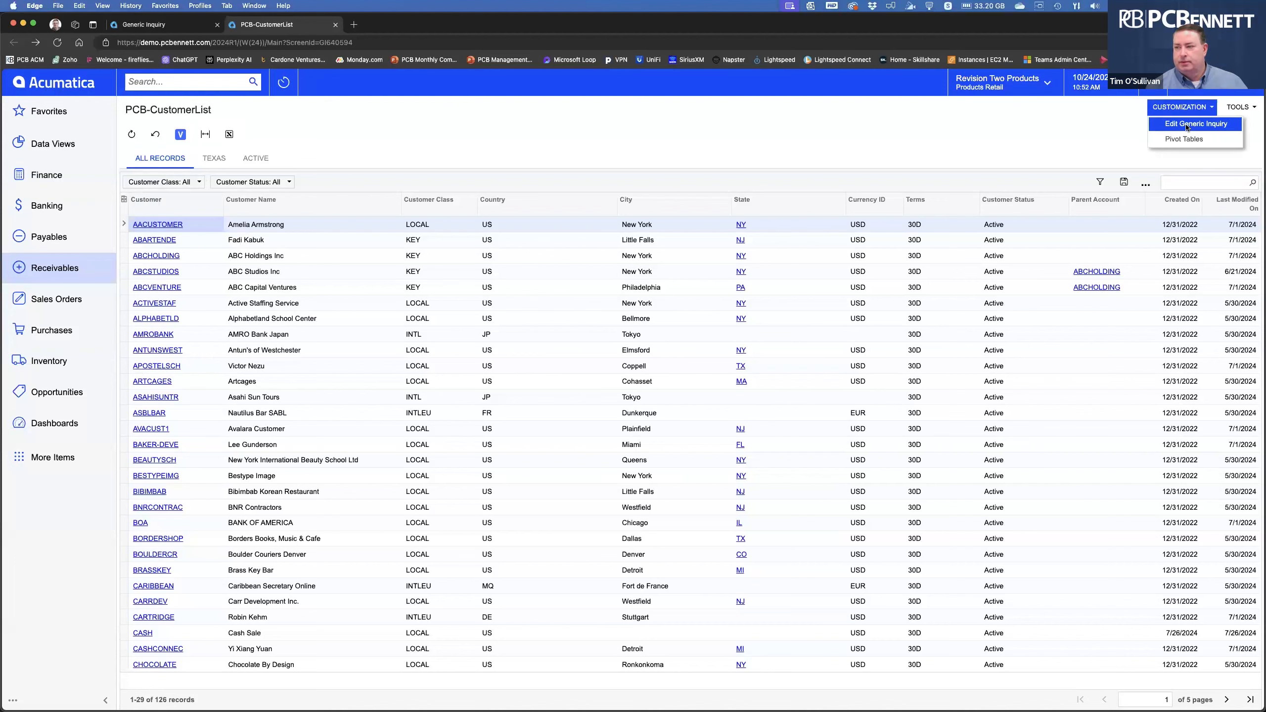
{"action": "left_click", "coordinate": [1186, 125]}
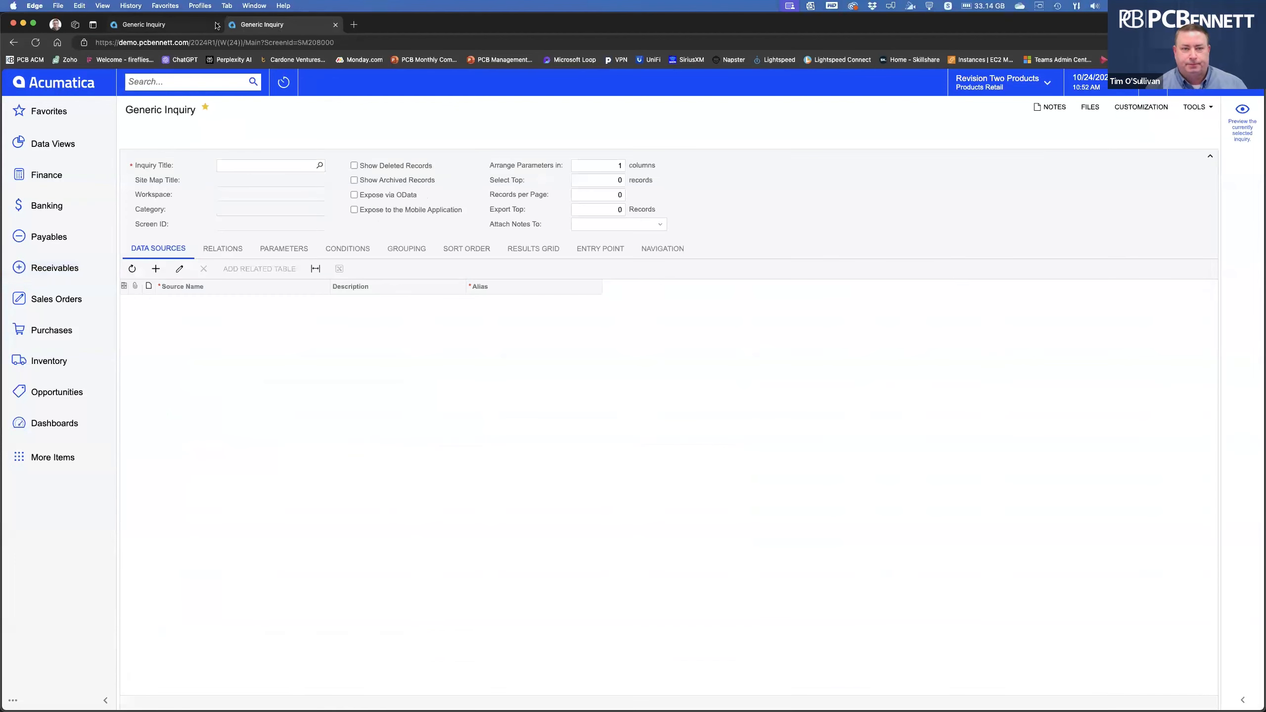
{"action": "left_click", "coordinate": [216, 25]}
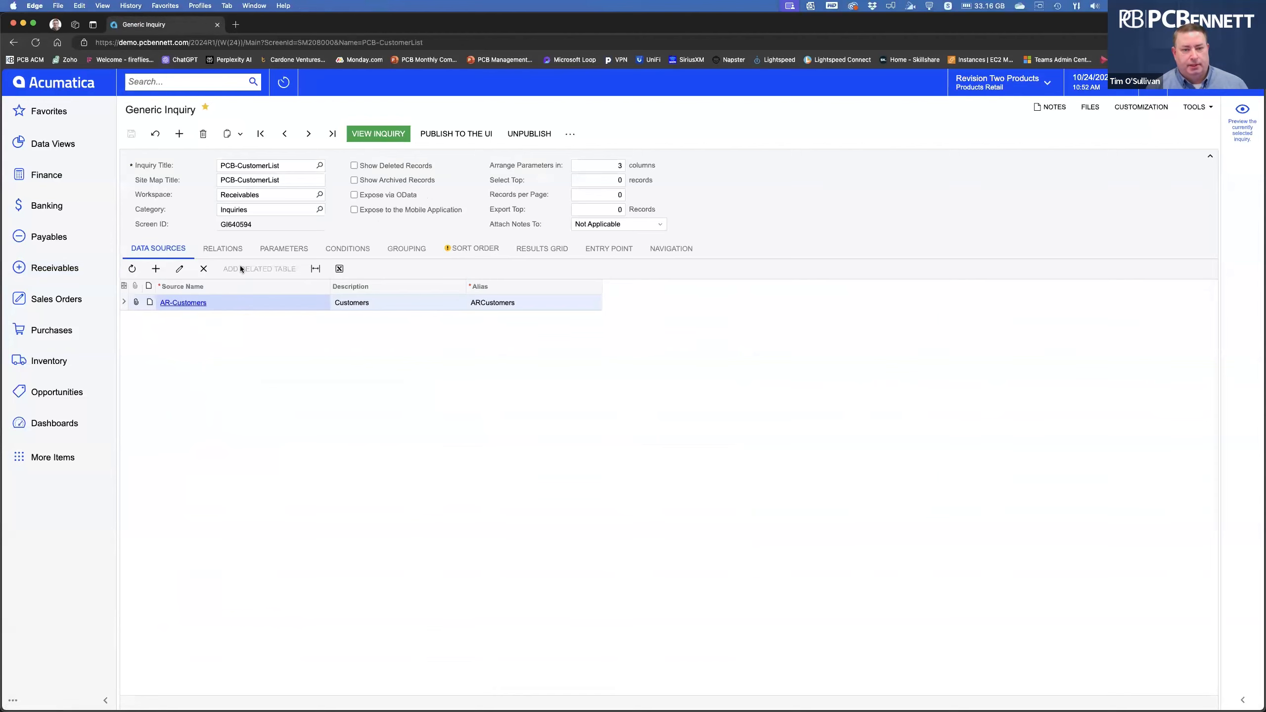
Add a new blank data source row below AR-Customers.
{"action": "left_click", "coordinate": [225, 250]}
{"action": "left_click", "coordinate": [160, 252]}
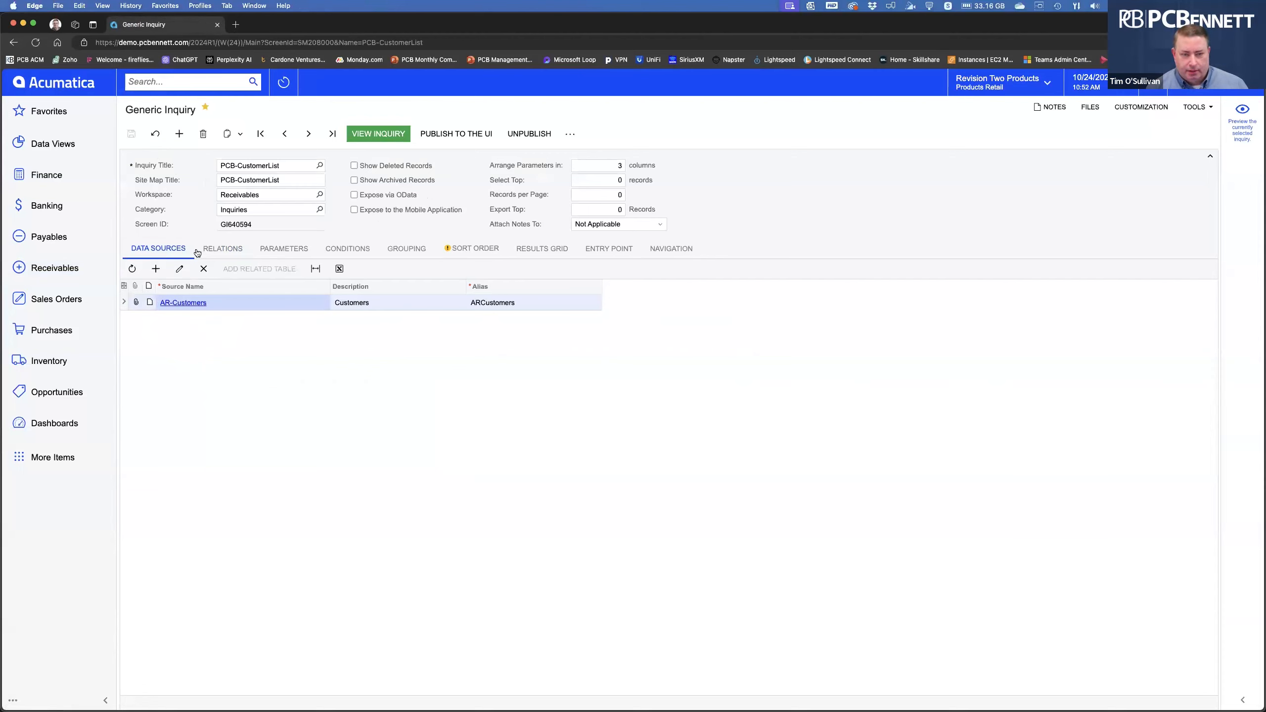
{"action": "left_click", "coordinate": [155, 269]}
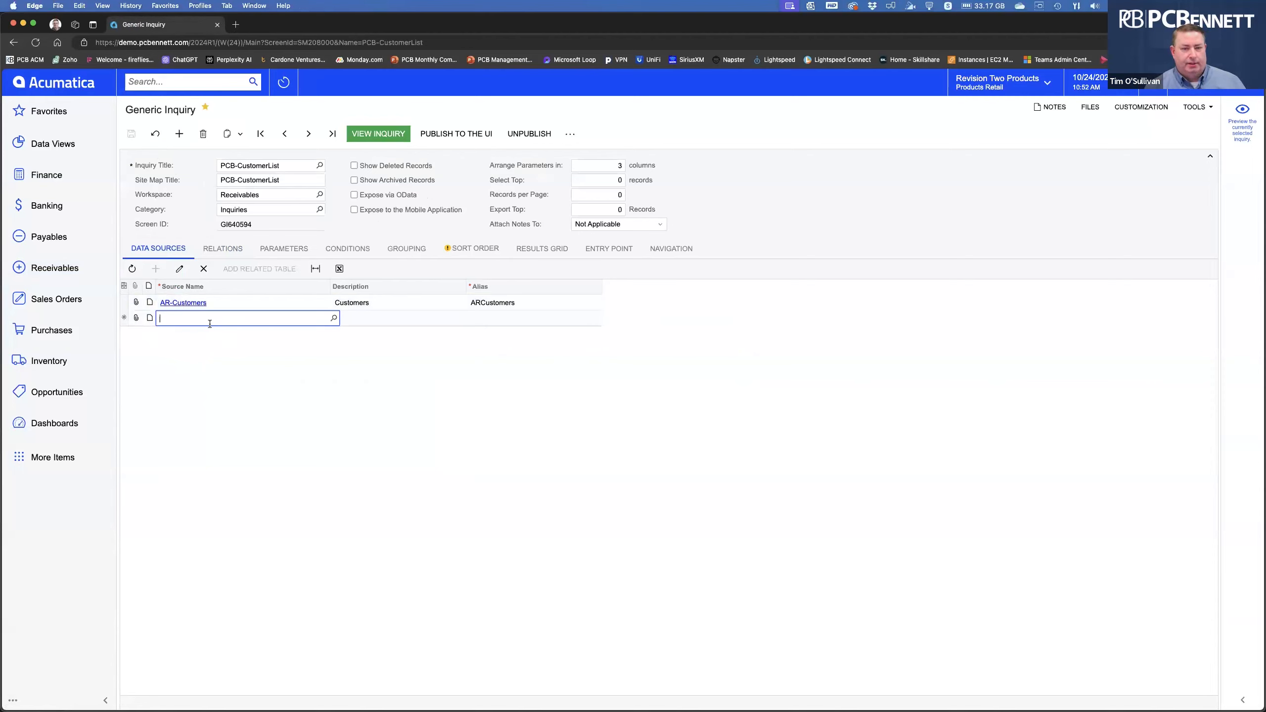
Set the new data source to PX.Objects.CR.Address and save the inquiry.
{"action": "type", "text": "address"}
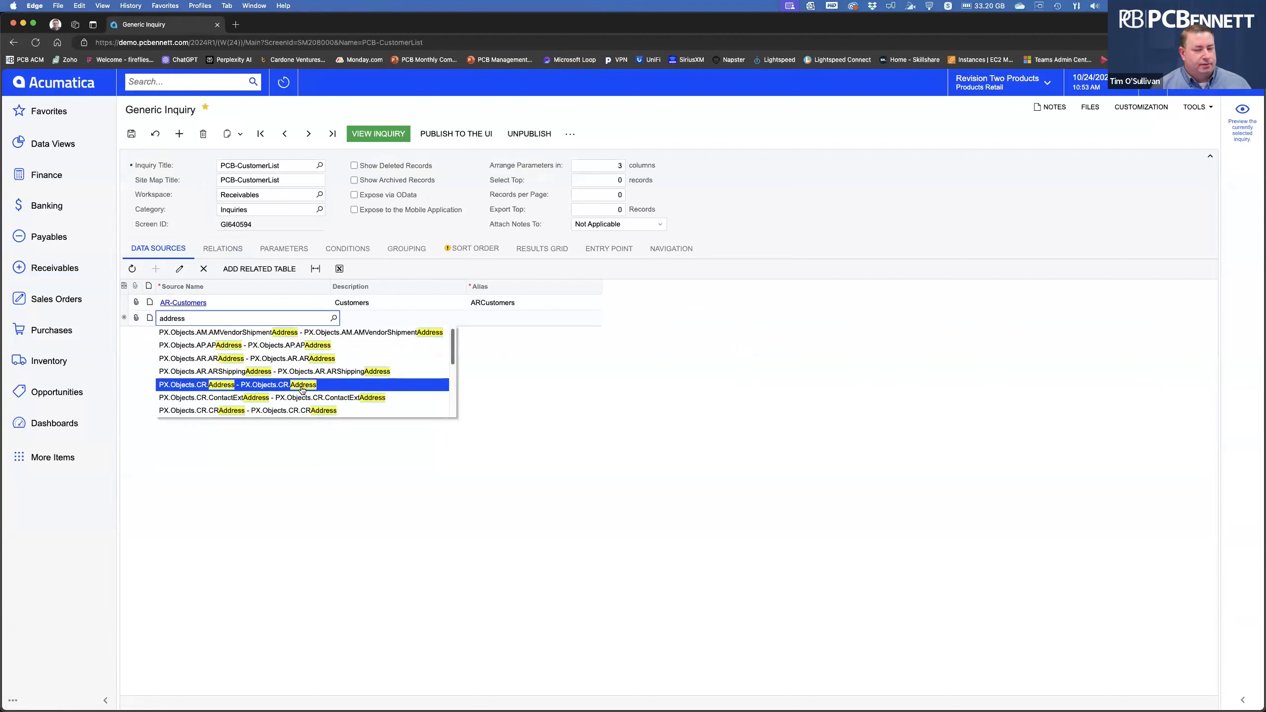
{"action": "left_click", "coordinate": [302, 390]}
{"action": "left_click", "coordinate": [130, 132]}
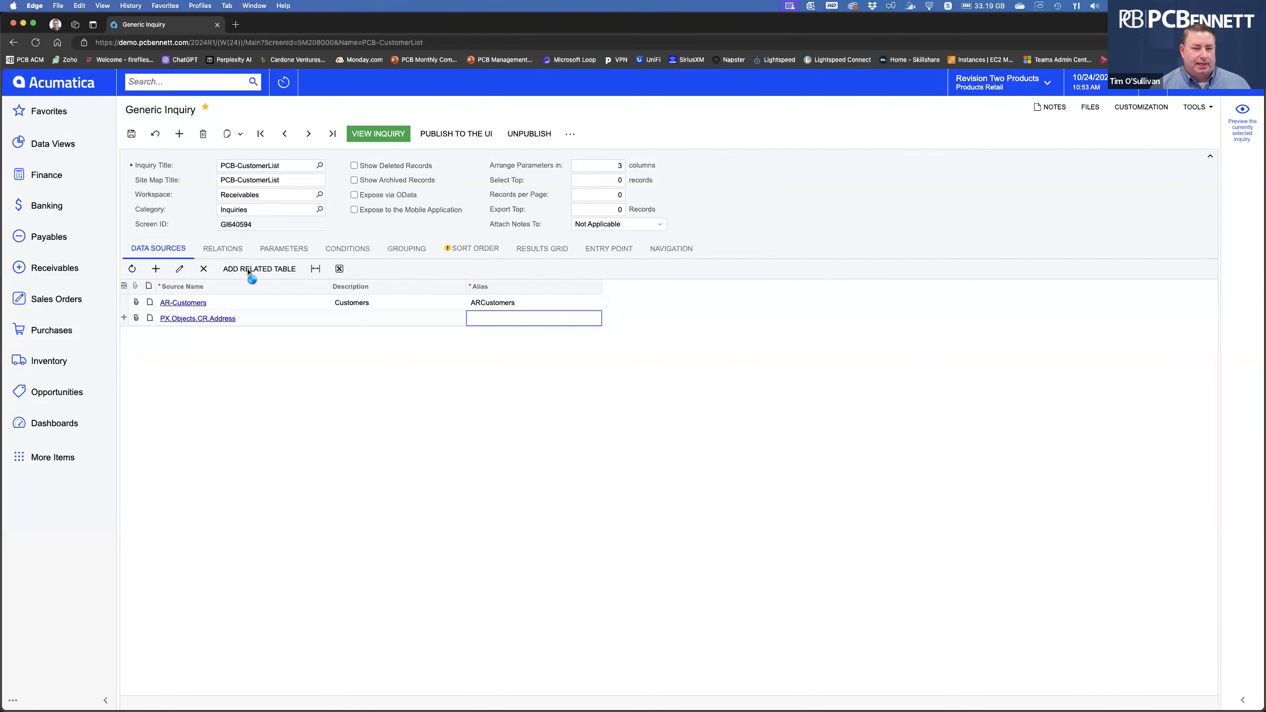
Check the table relations, then bring up the related tables list for Address.
{"action": "left_click", "coordinate": [223, 252]}
{"action": "left_click", "coordinate": [166, 251]}
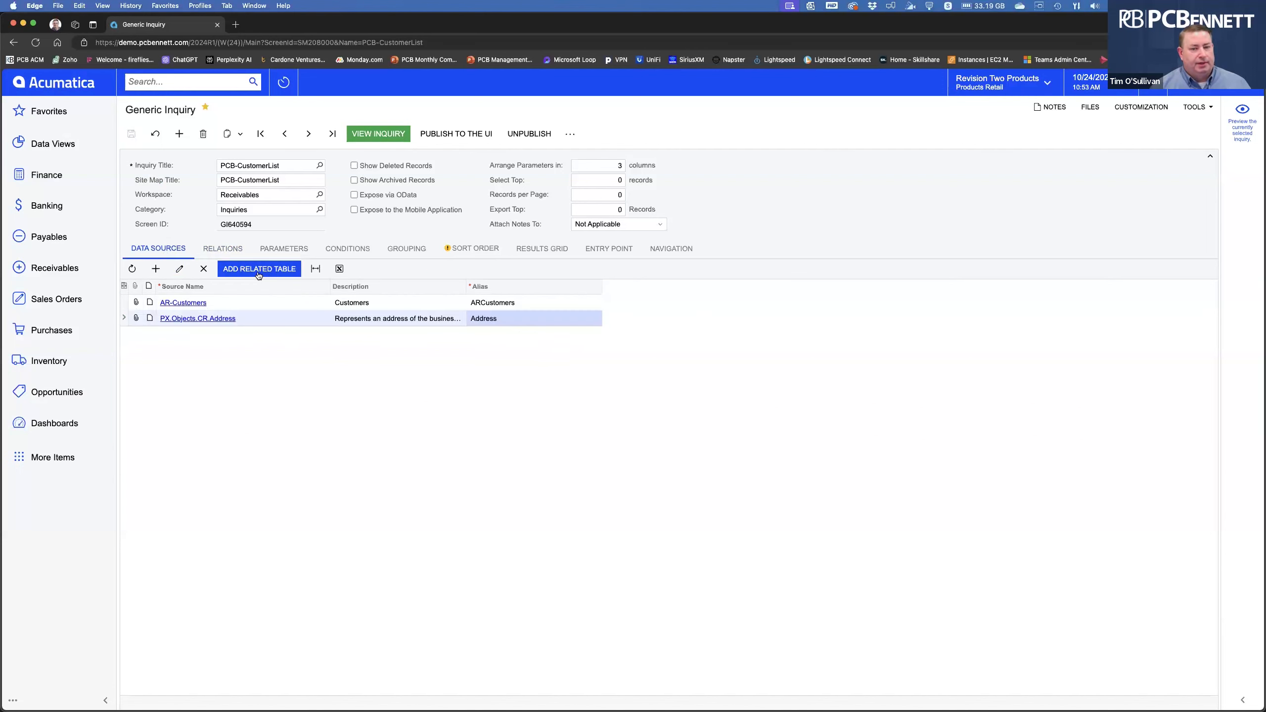
{"action": "left_click", "coordinate": [261, 270]}
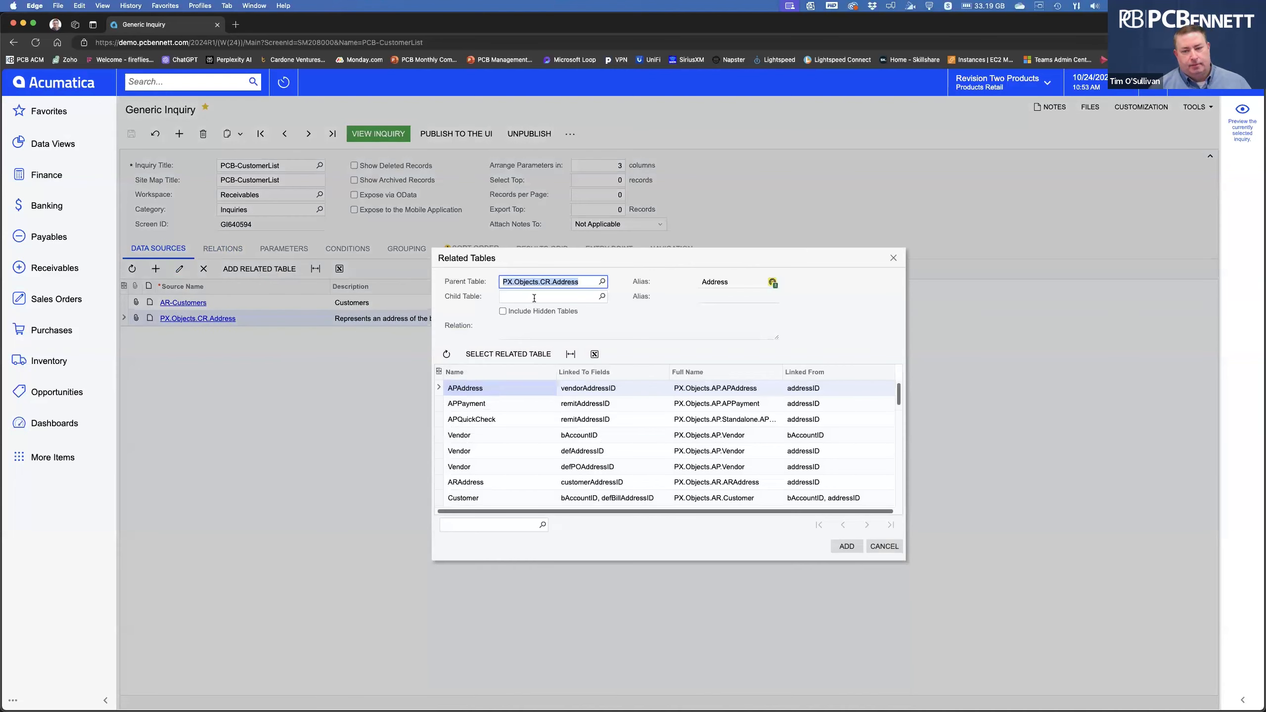
{"action": "left_click", "coordinate": [533, 297]}
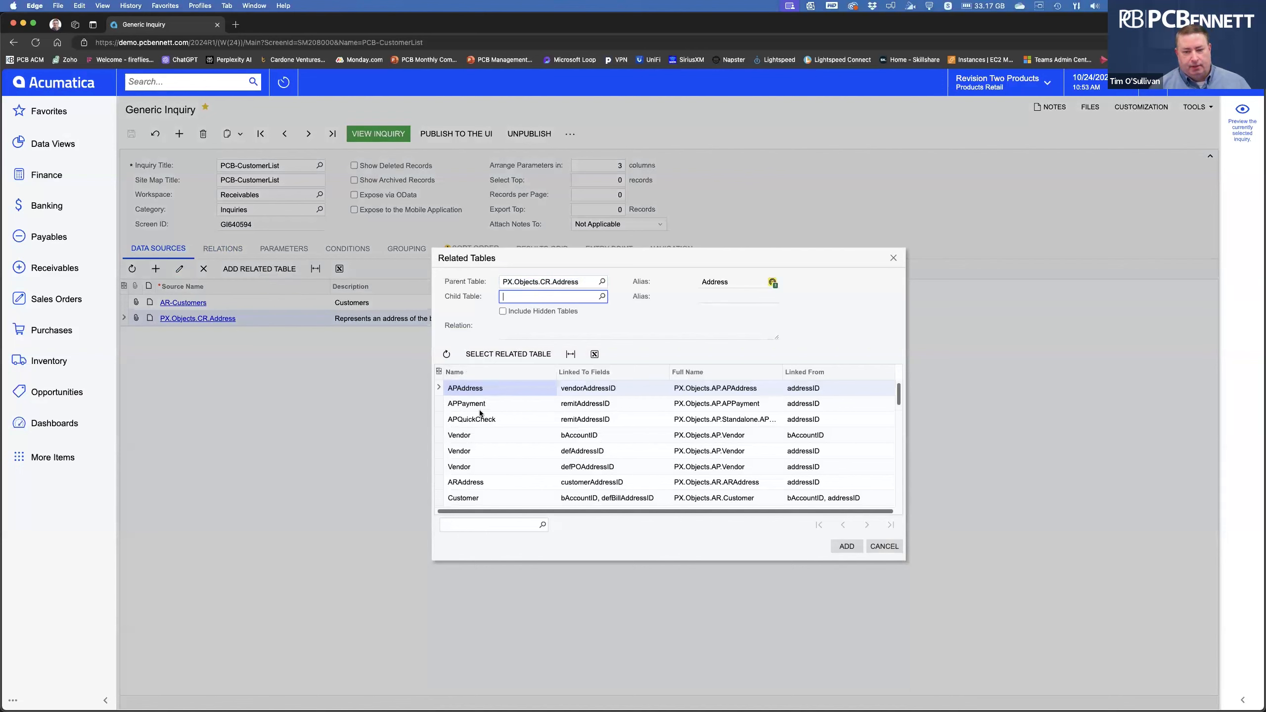
{"action": "scroll", "coordinate": [482, 449], "scroll_direction": "down", "scroll_amount": 3}
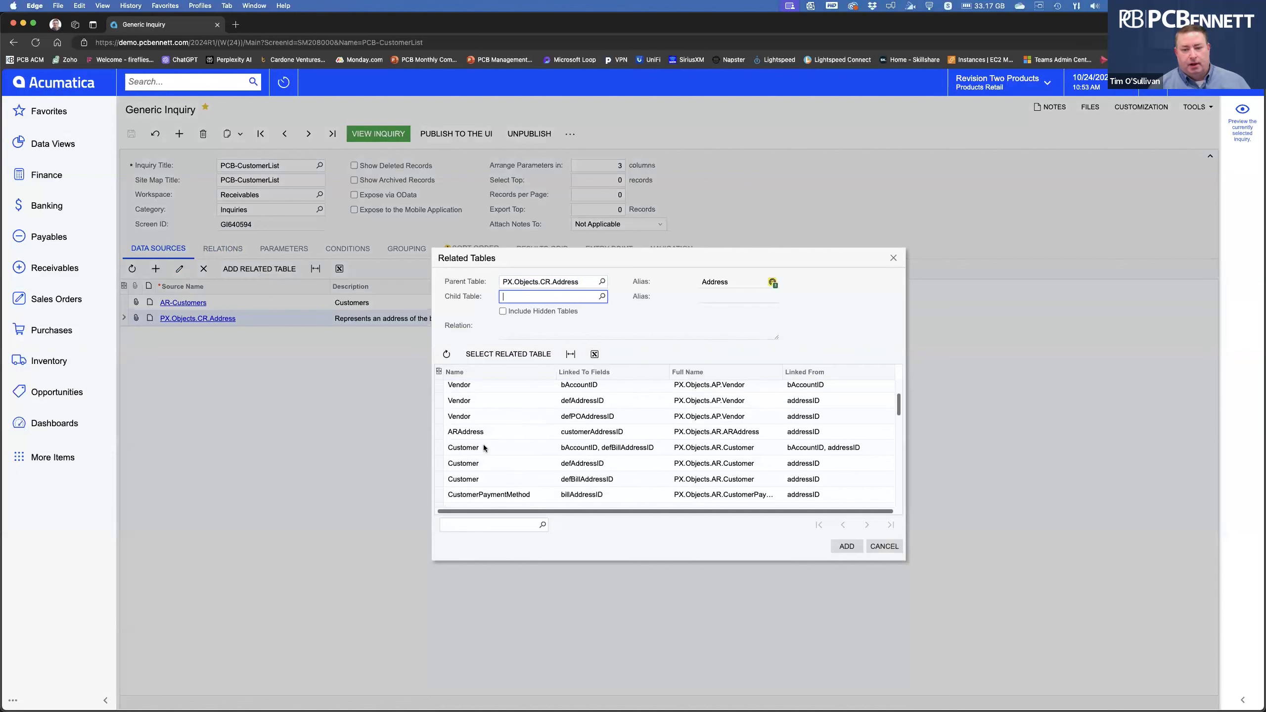
{"action": "scroll", "coordinate": [484, 447], "scroll_direction": "down", "scroll_amount": 6}
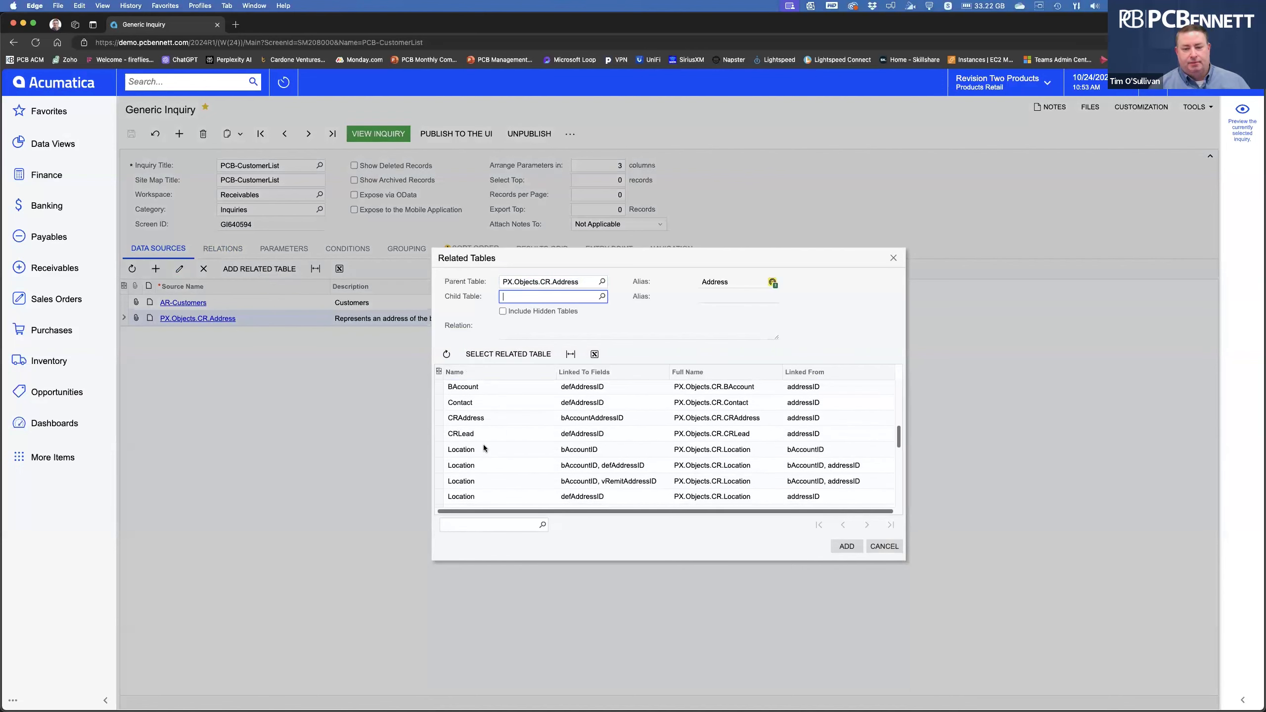
{"action": "scroll", "coordinate": [483, 443], "scroll_direction": "down", "scroll_amount": 1}
{"action": "scroll", "coordinate": [484, 447], "scroll_direction": "down", "scroll_amount": 2}
{"action": "scroll", "coordinate": [483, 448], "scroll_direction": "up", "scroll_amount": 12}
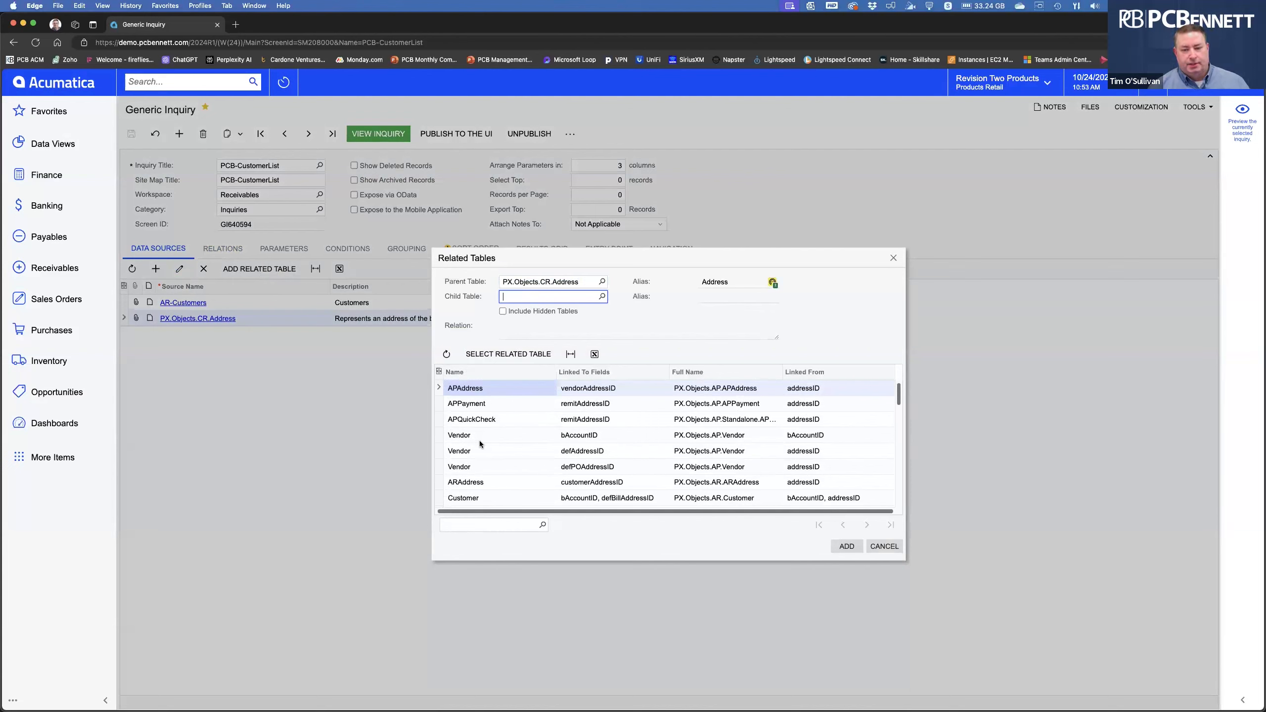
{"action": "scroll", "coordinate": [516, 452], "scroll_direction": "down", "scroll_amount": 3}
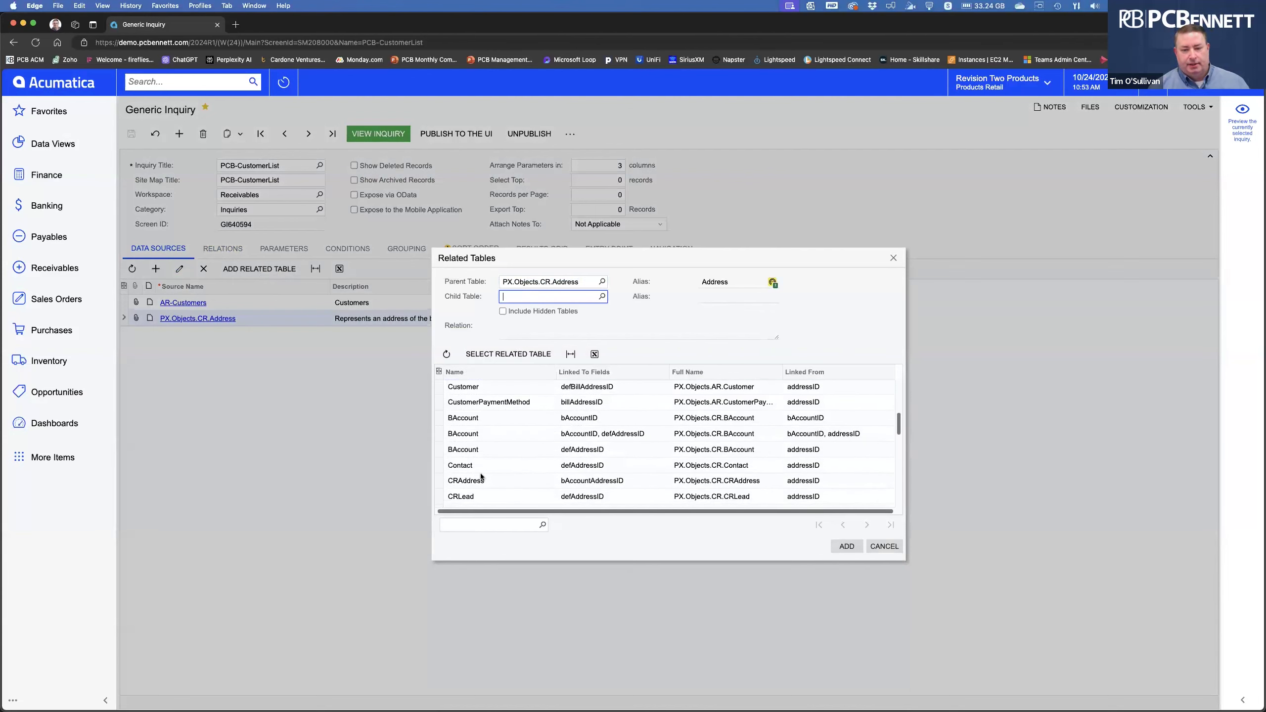
{"action": "left_click", "coordinate": [482, 480]}
{"action": "left_click", "coordinate": [845, 547]}
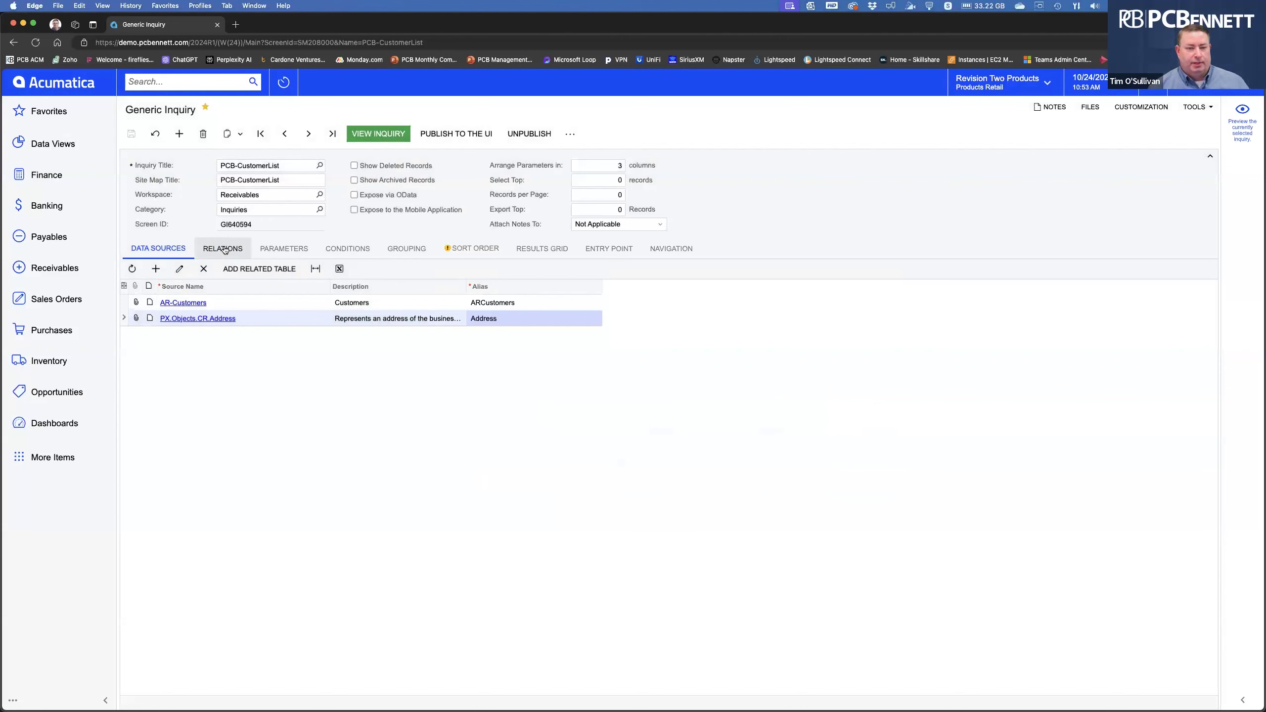
Delete the Address data source and start a new row, typing 'a' as its Source Name.
{"action": "left_click", "coordinate": [225, 249]}
{"action": "left_click", "coordinate": [151, 251]}
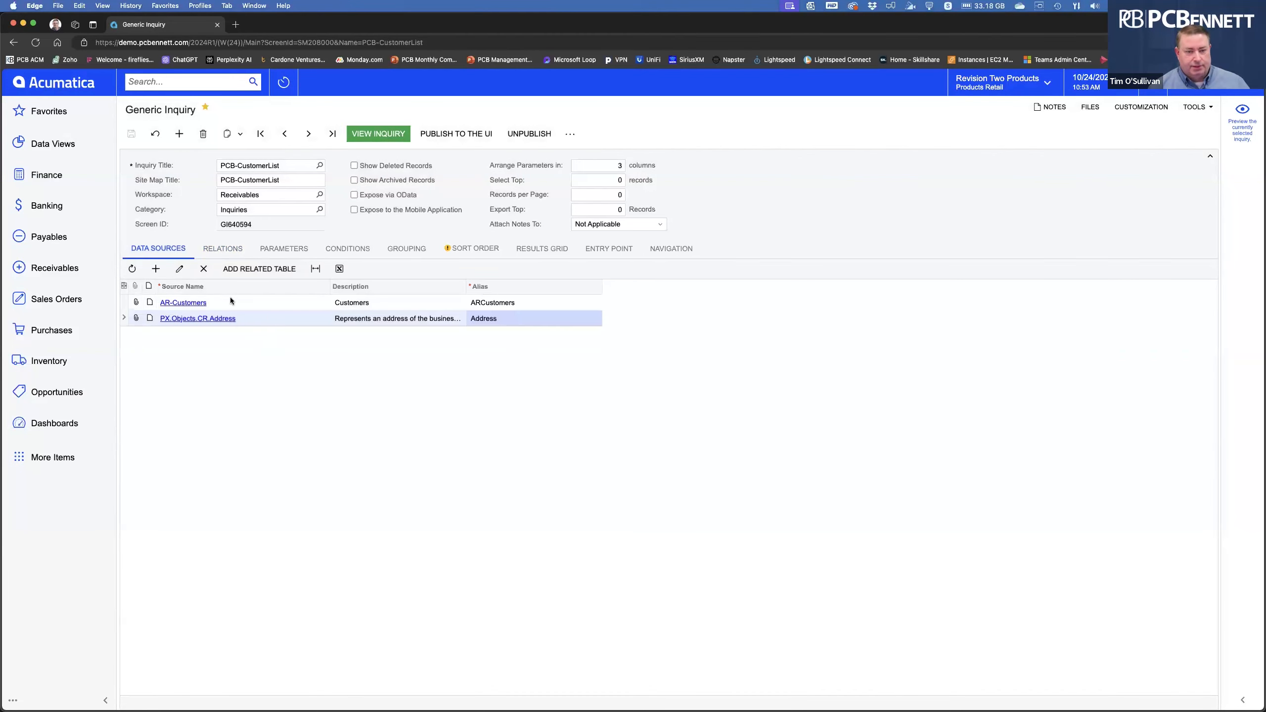
{"action": "left_click", "coordinate": [251, 315]}
{"action": "left_click", "coordinate": [202, 269]}
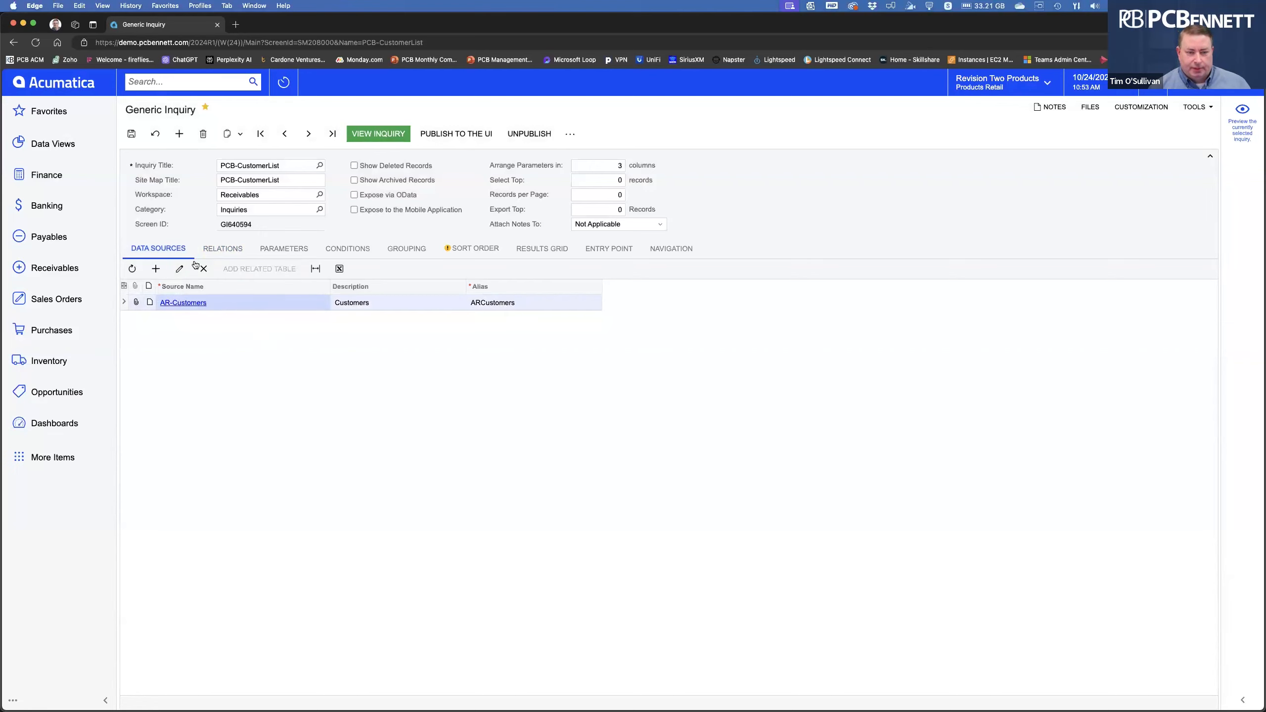
{"action": "left_click", "coordinate": [156, 269]}
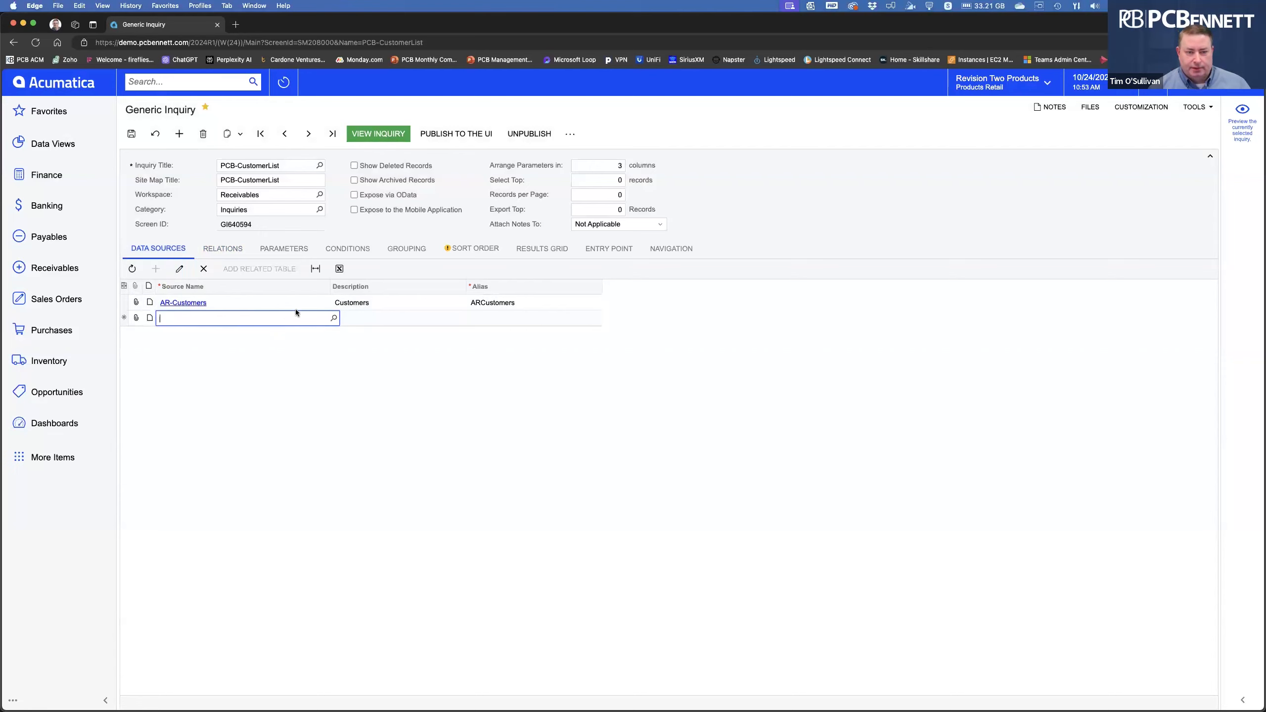
{"action": "type", "text": "a"}
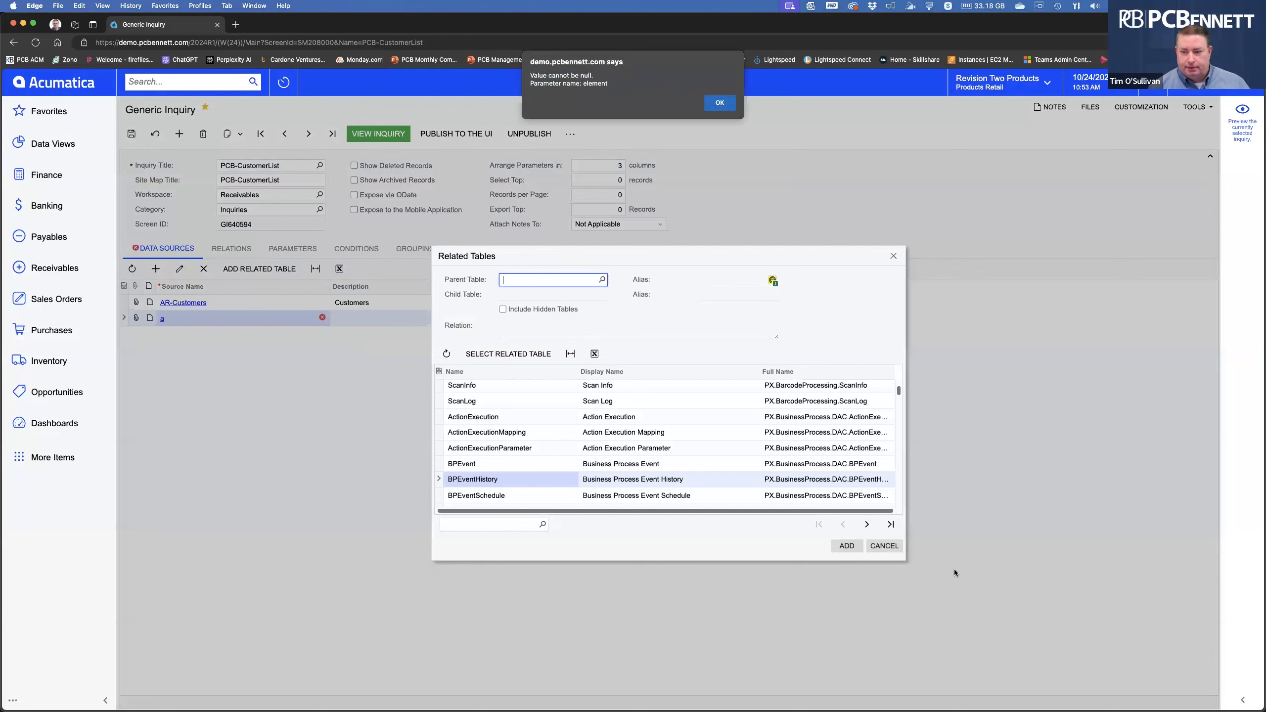
Dismiss the repeated 'Value cannot be null' alerts, cancel the Related Tables chooser, and reload the page.
{"action": "left_click", "coordinate": [720, 103]}
{"action": "left_click", "coordinate": [544, 354]}
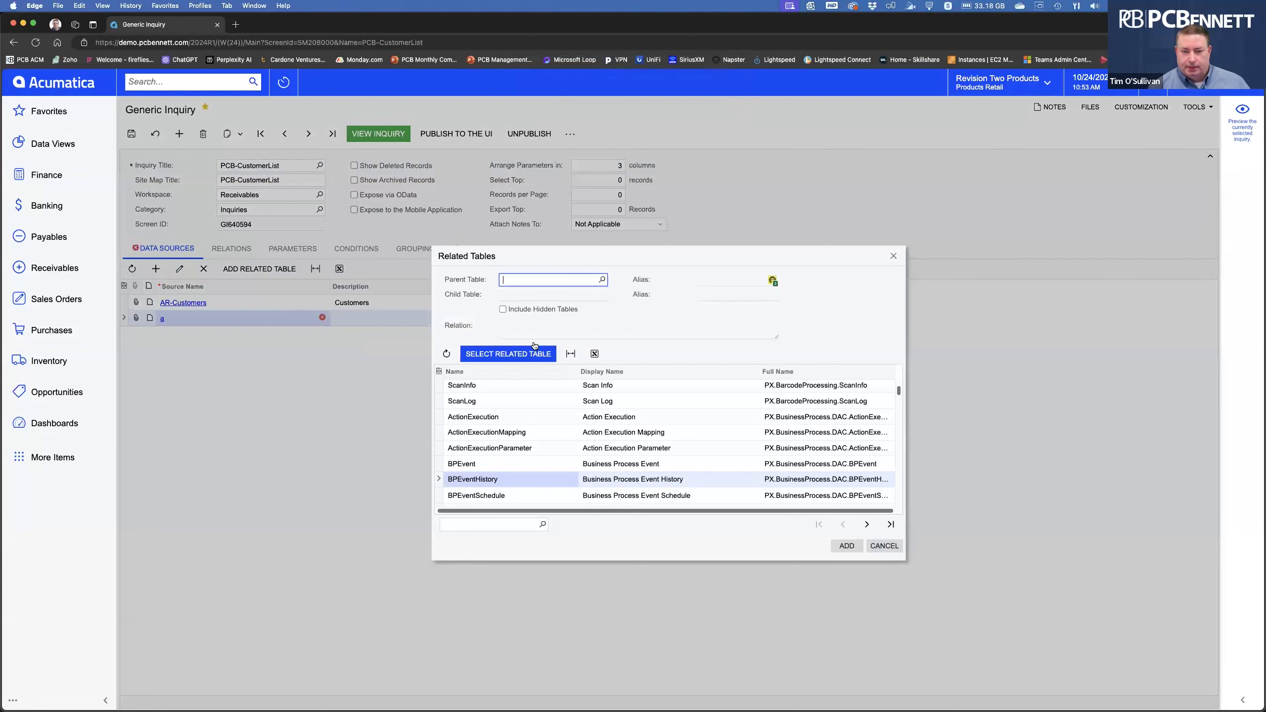
{"action": "left_click", "coordinate": [891, 547]}
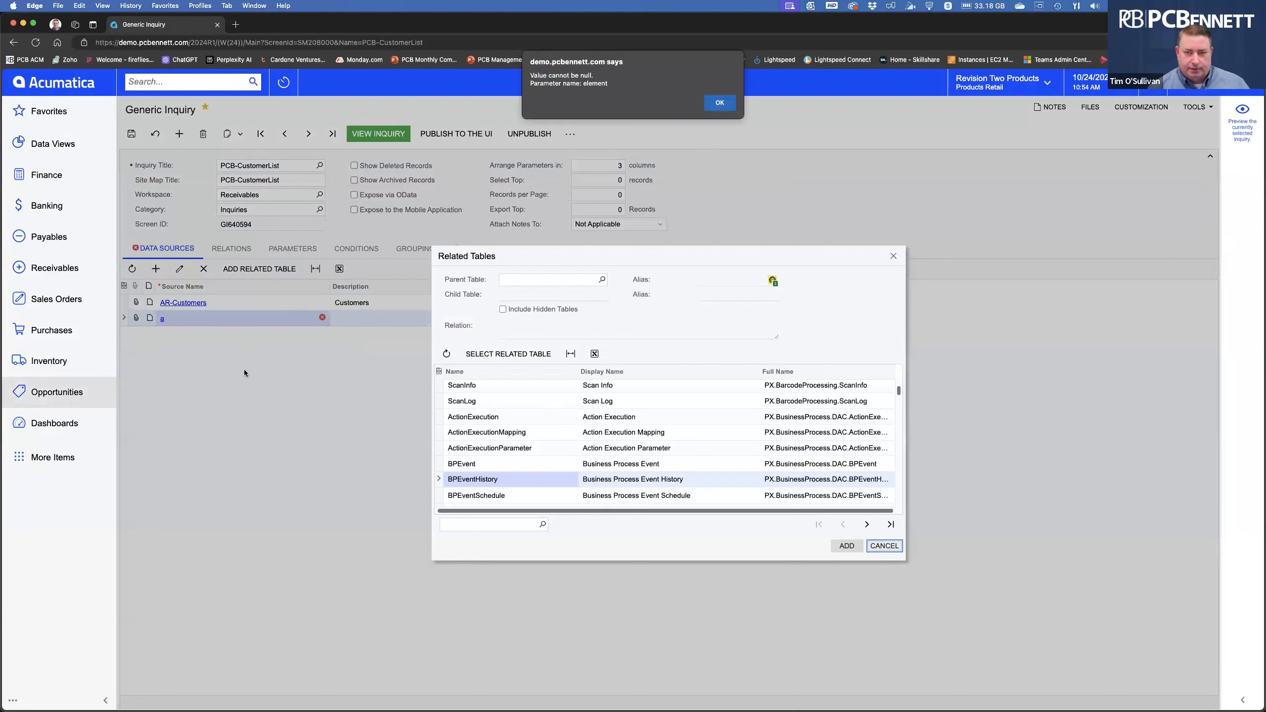
{"action": "left_click", "coordinate": [719, 103]}
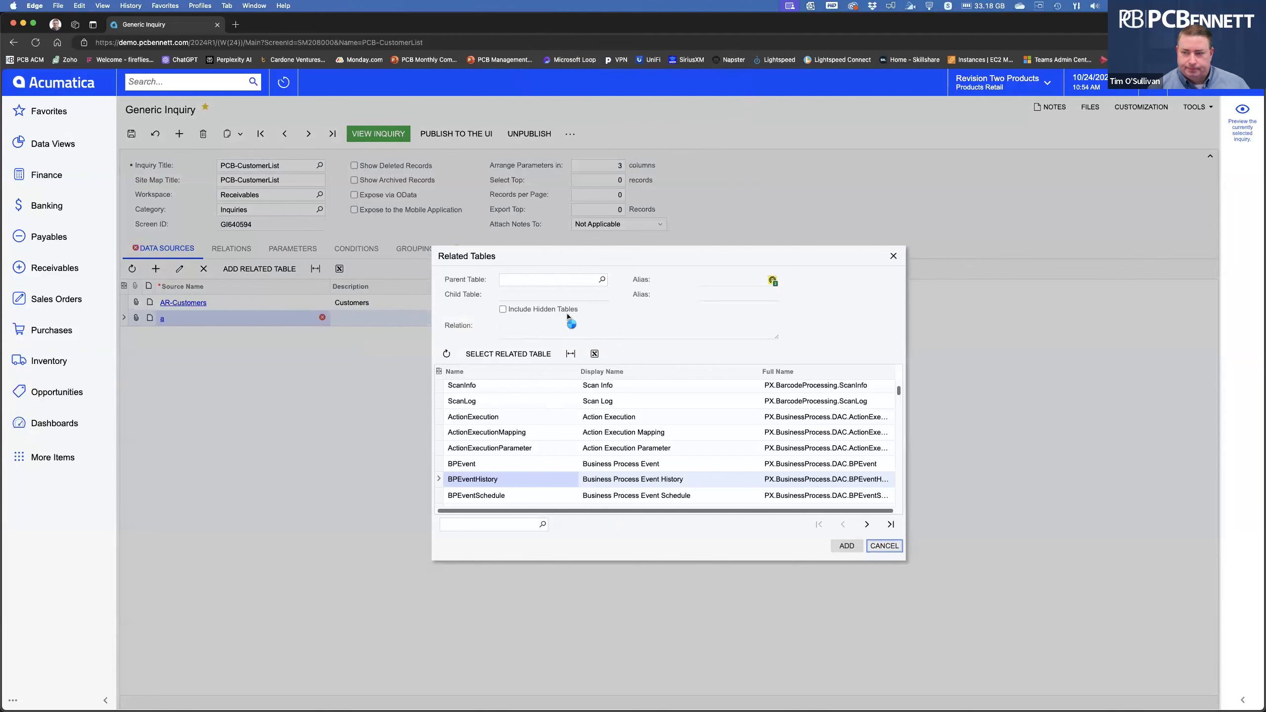
{"action": "left_click", "coordinate": [721, 105]}
{"action": "left_click", "coordinate": [892, 256]}
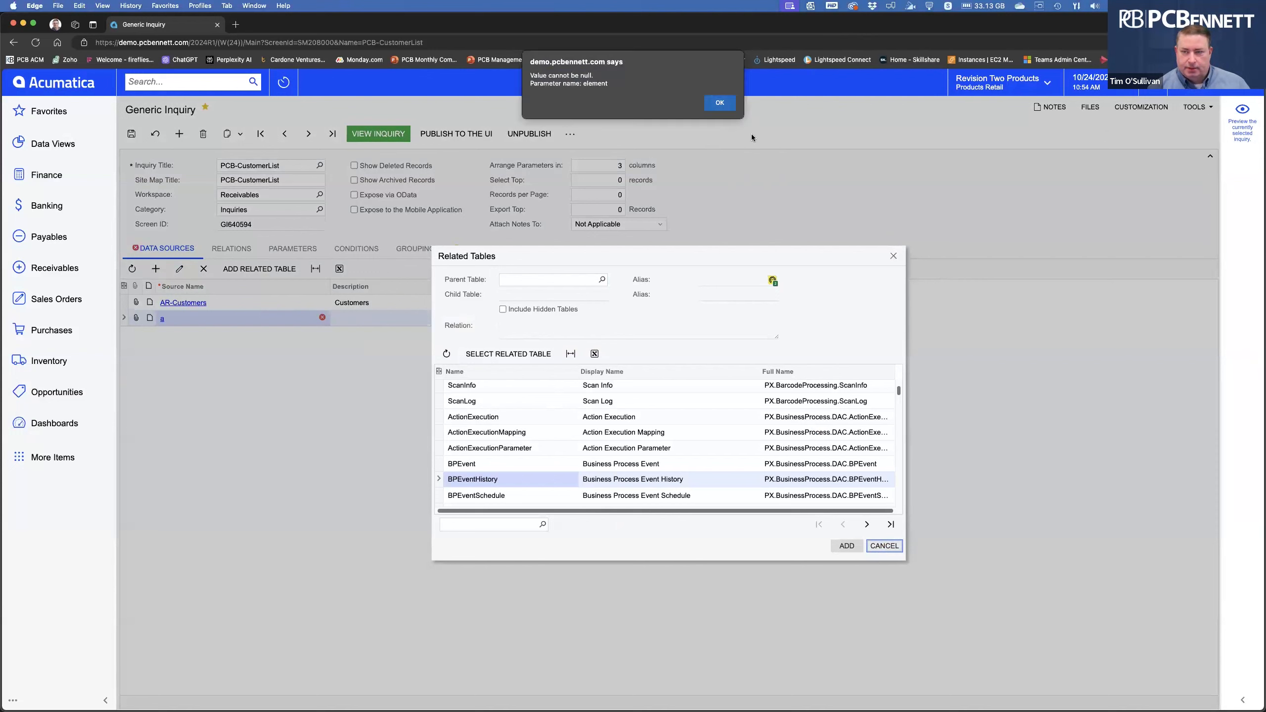
{"action": "left_click", "coordinate": [721, 104]}
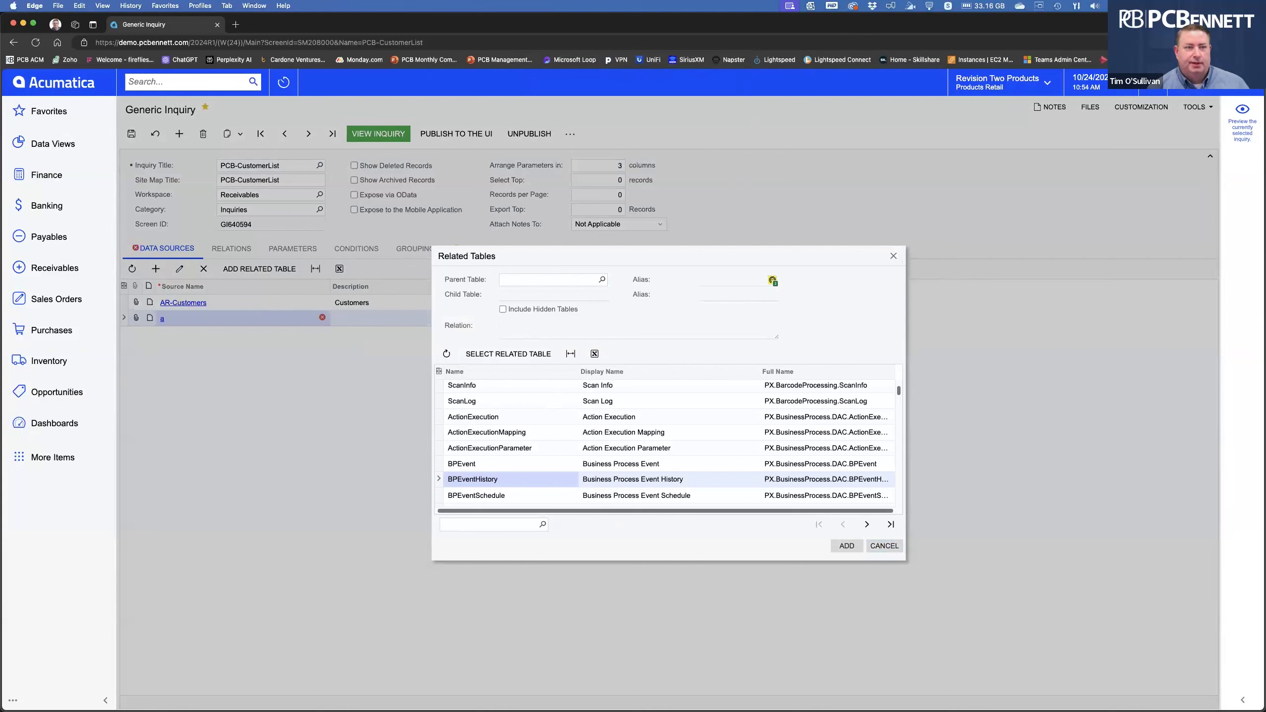
{"action": "left_click", "coordinate": [36, 44]}
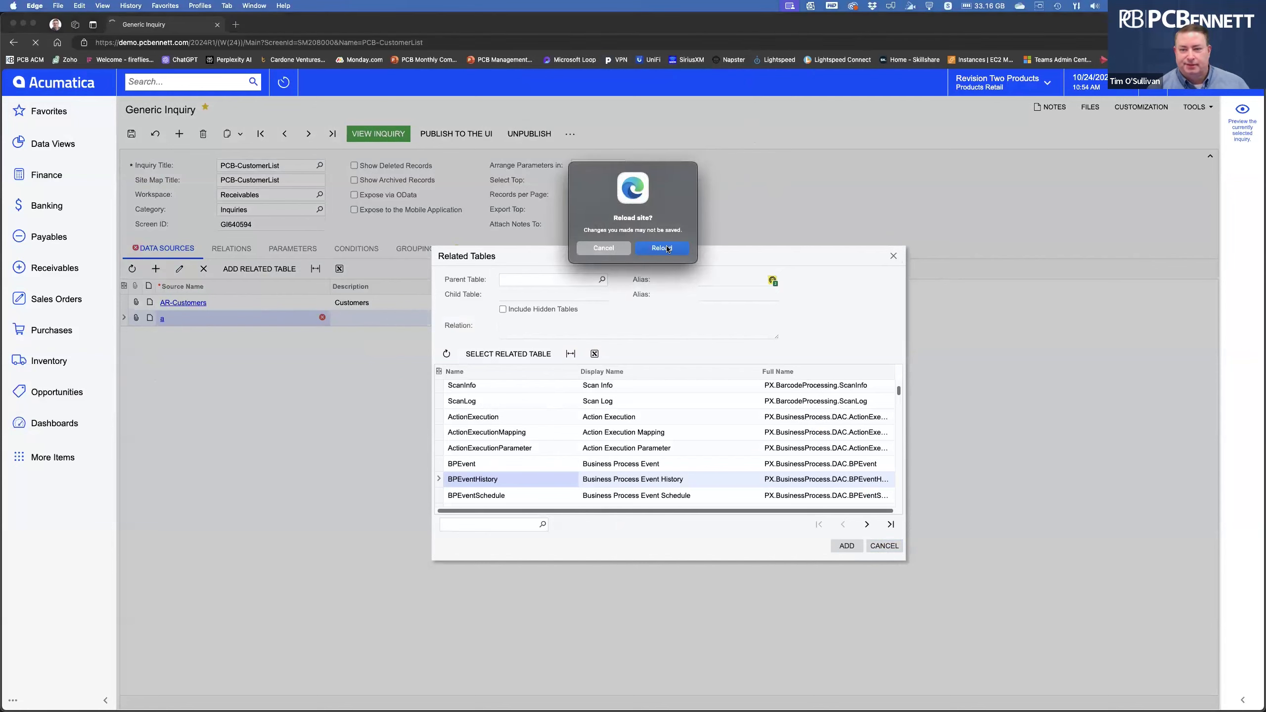
{"action": "left_click", "coordinate": [667, 249]}
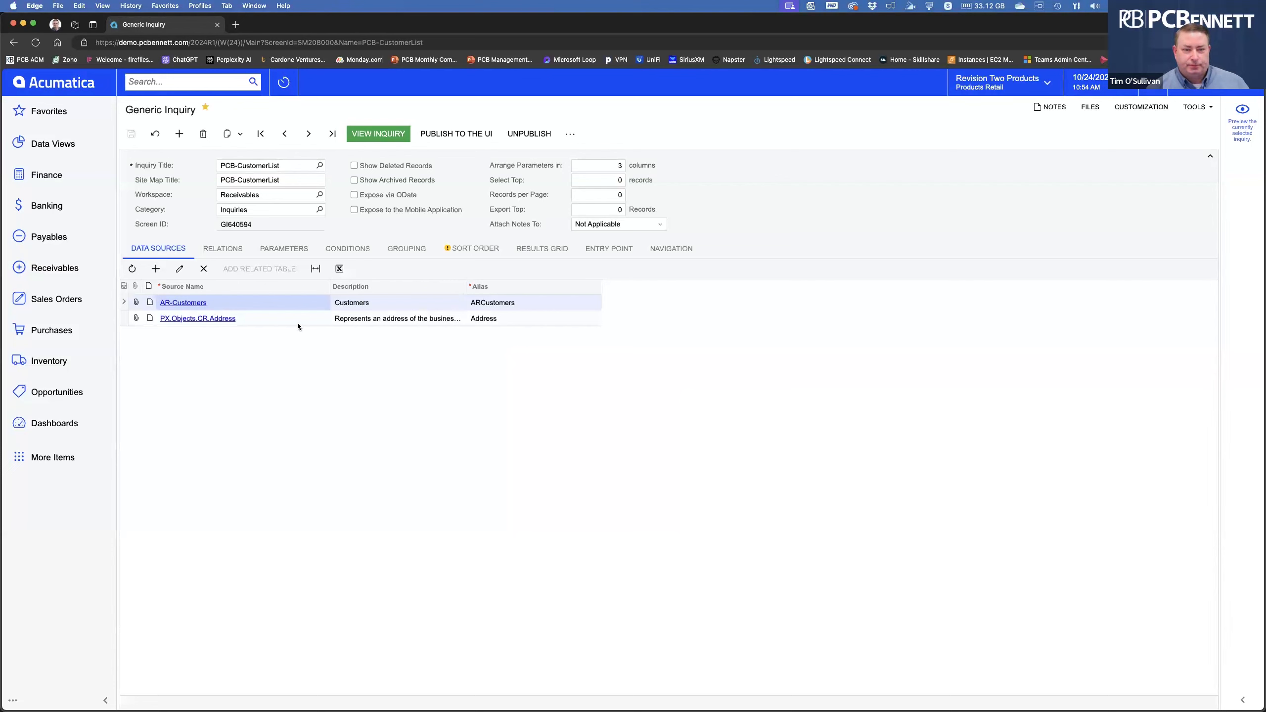
Delete the PX.Objects.CR.Address data source, save the inquiry without it, and reload the page.
{"action": "left_click", "coordinate": [261, 320]}
{"action": "left_click", "coordinate": [203, 269]}
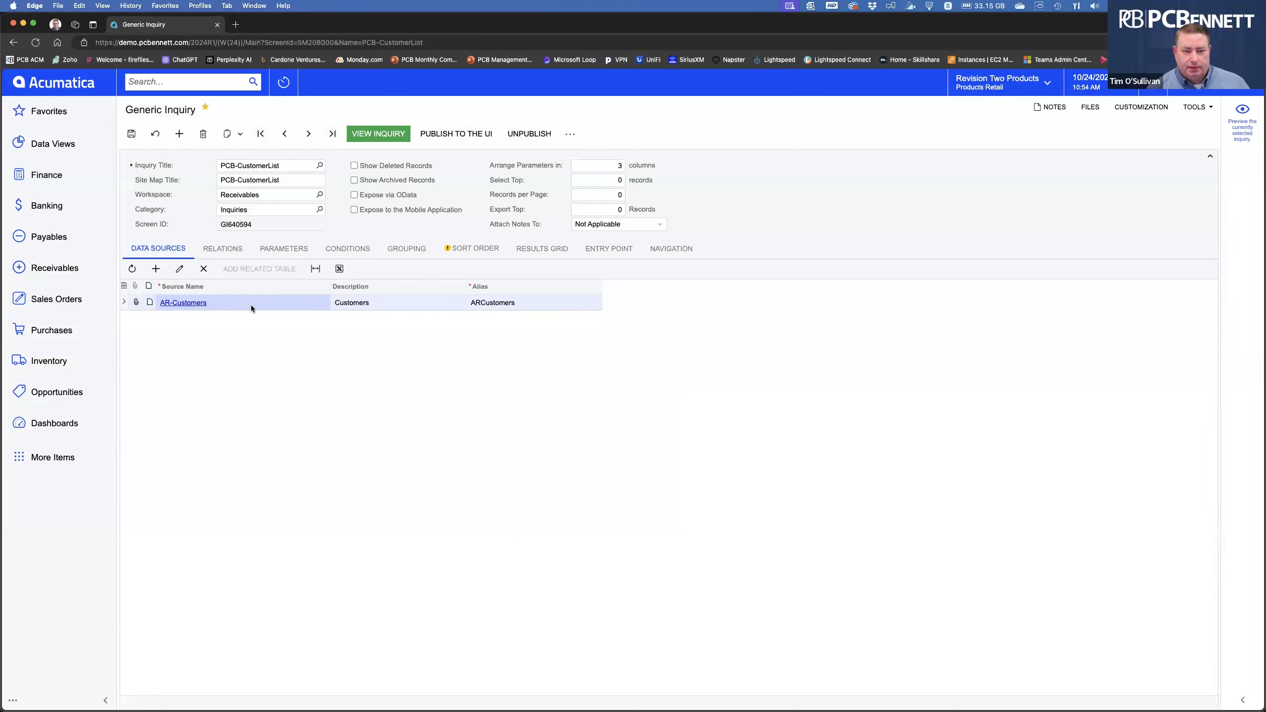
{"action": "left_click", "coordinate": [223, 249]}
{"action": "left_click", "coordinate": [158, 249]}
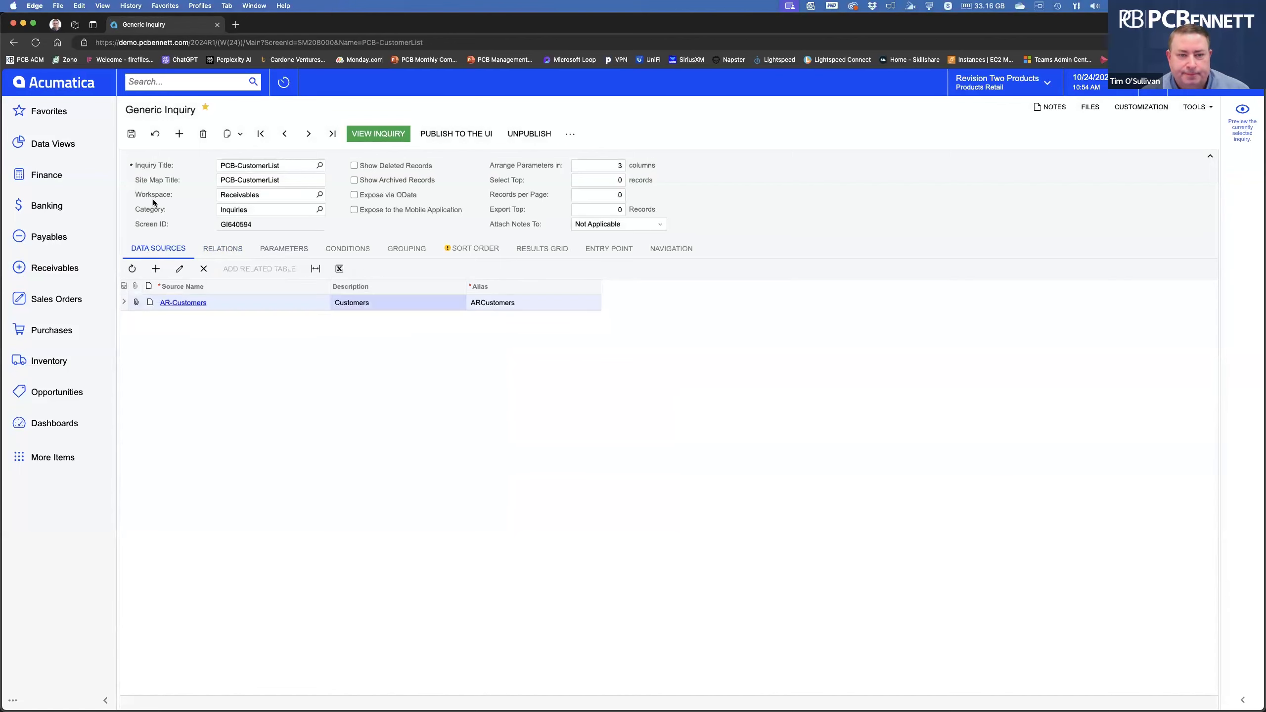
{"action": "left_click", "coordinate": [34, 43]}
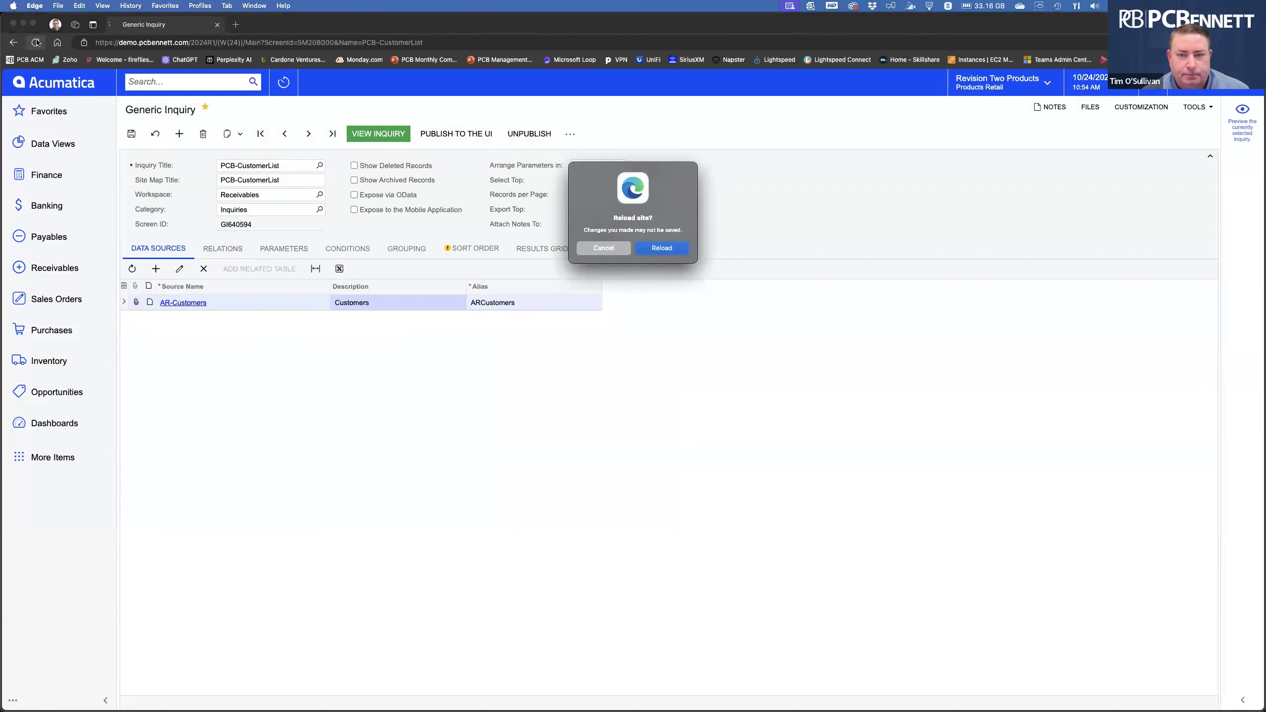
{"action": "left_click", "coordinate": [661, 248]}
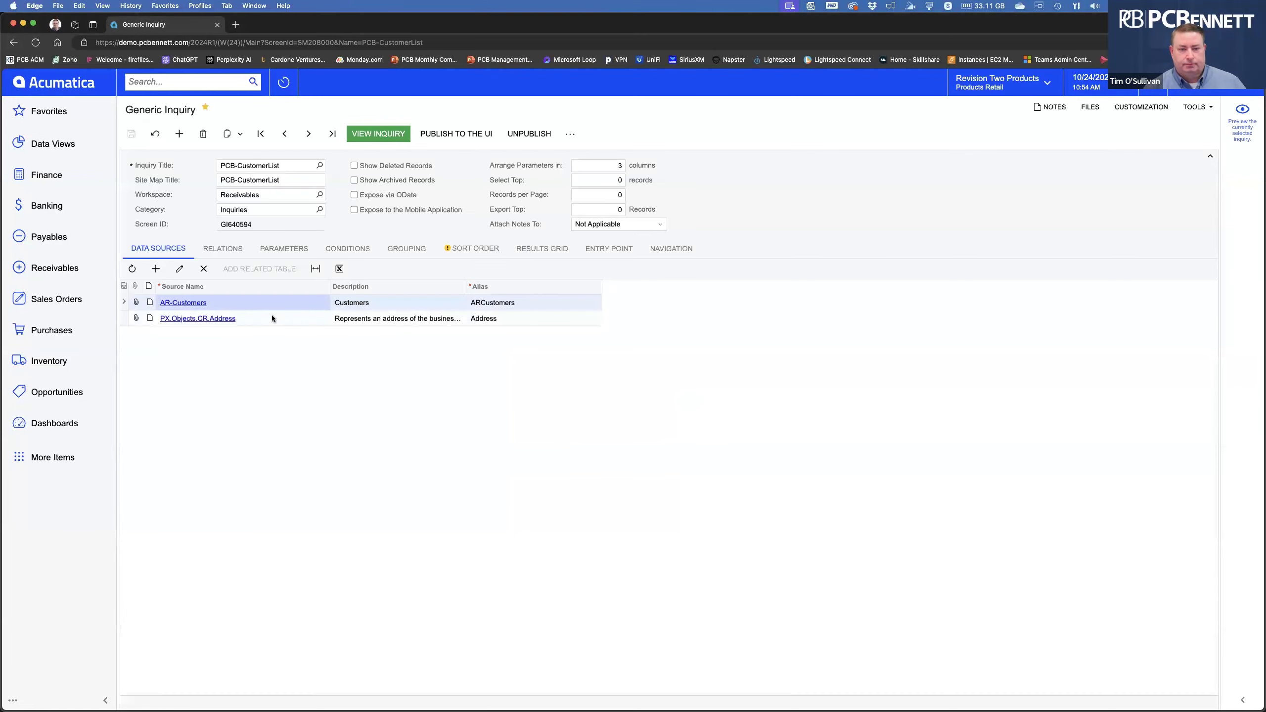
{"action": "left_click", "coordinate": [271, 317]}
{"action": "left_click", "coordinate": [203, 270]}
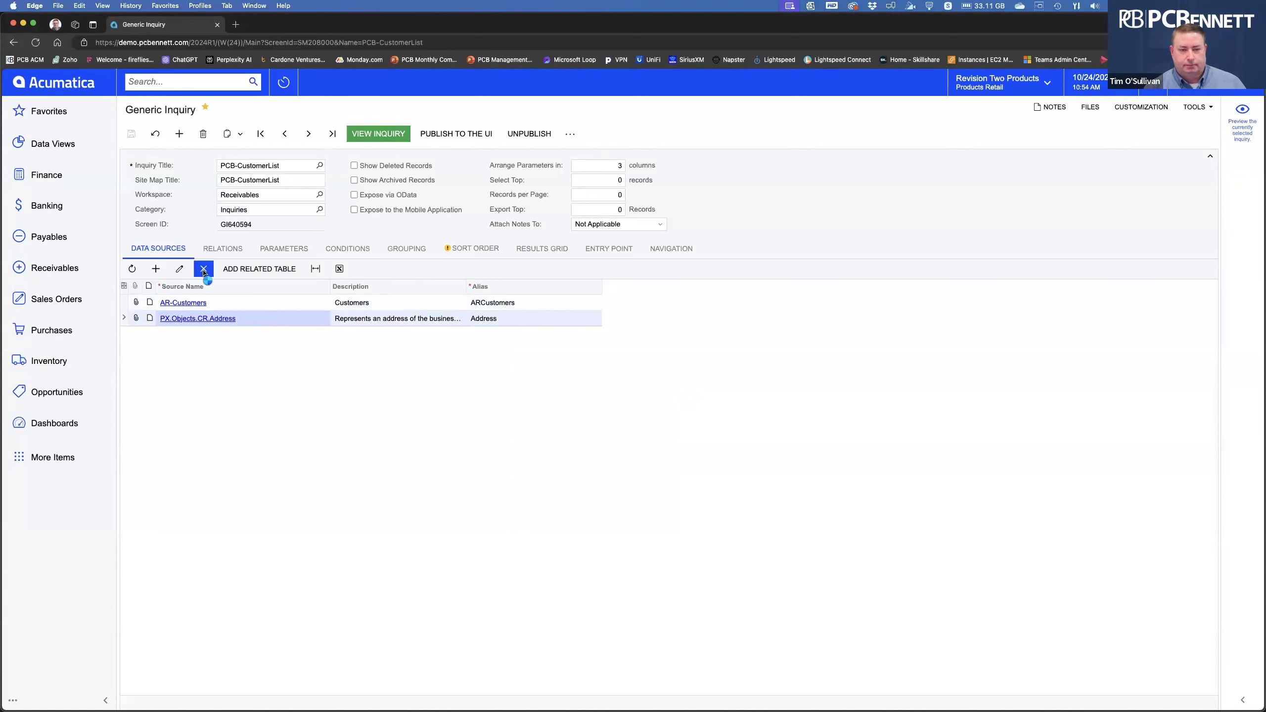
{"action": "left_click", "coordinate": [131, 133]}
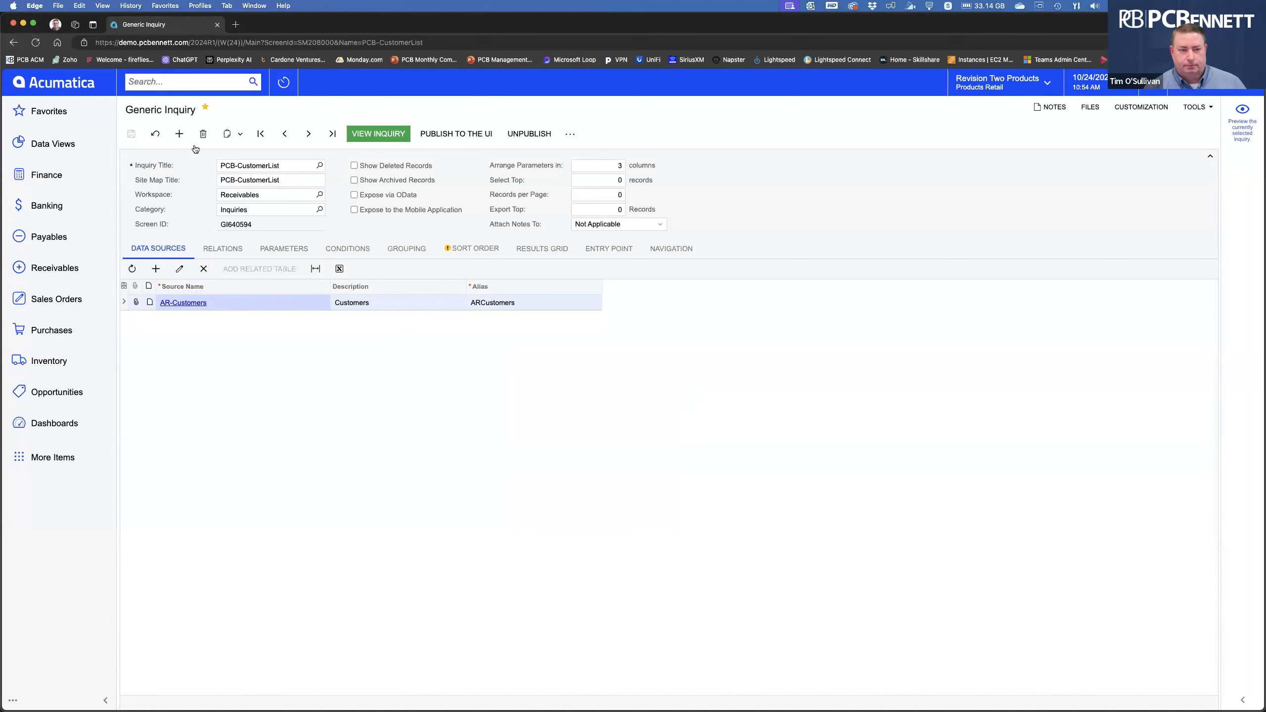
{"action": "left_click", "coordinate": [37, 43]}
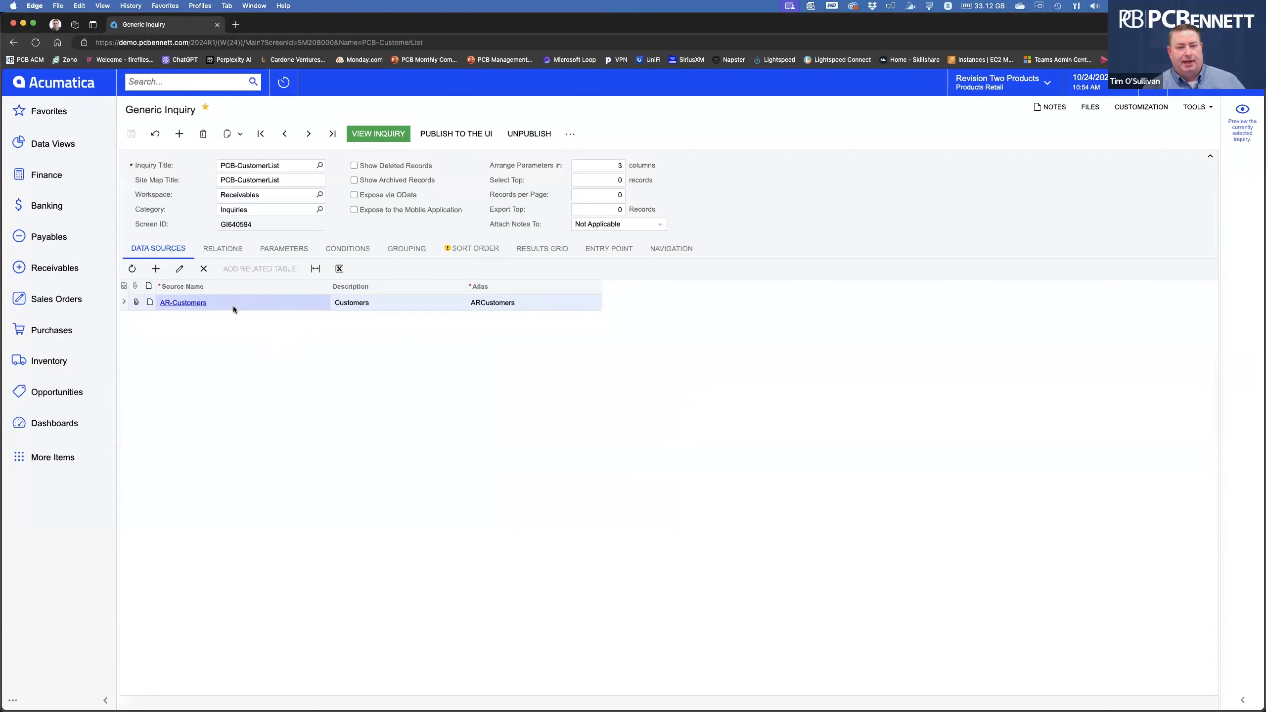
Re-add PX.Objects.CR.Address as a data source and save the inquiry.
{"action": "left_click", "coordinate": [155, 270]}
{"action": "type", "text": "address"}
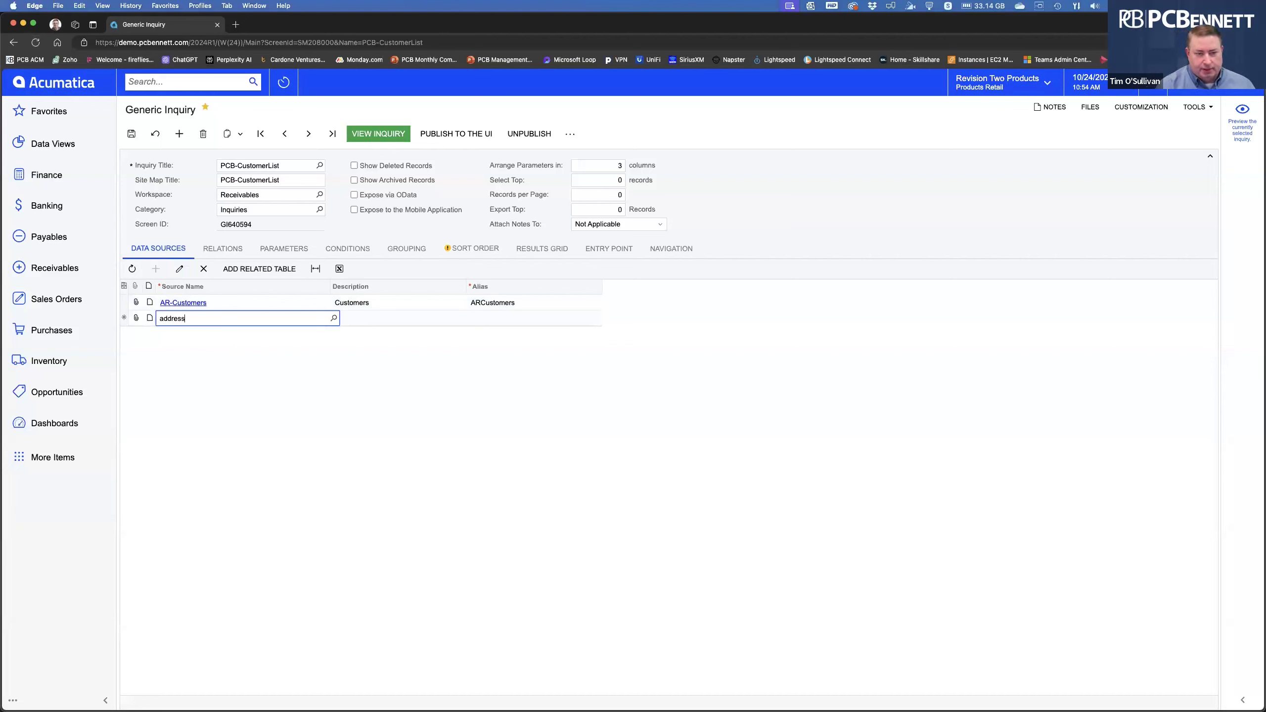
{"action": "left_click", "coordinate": [281, 387]}
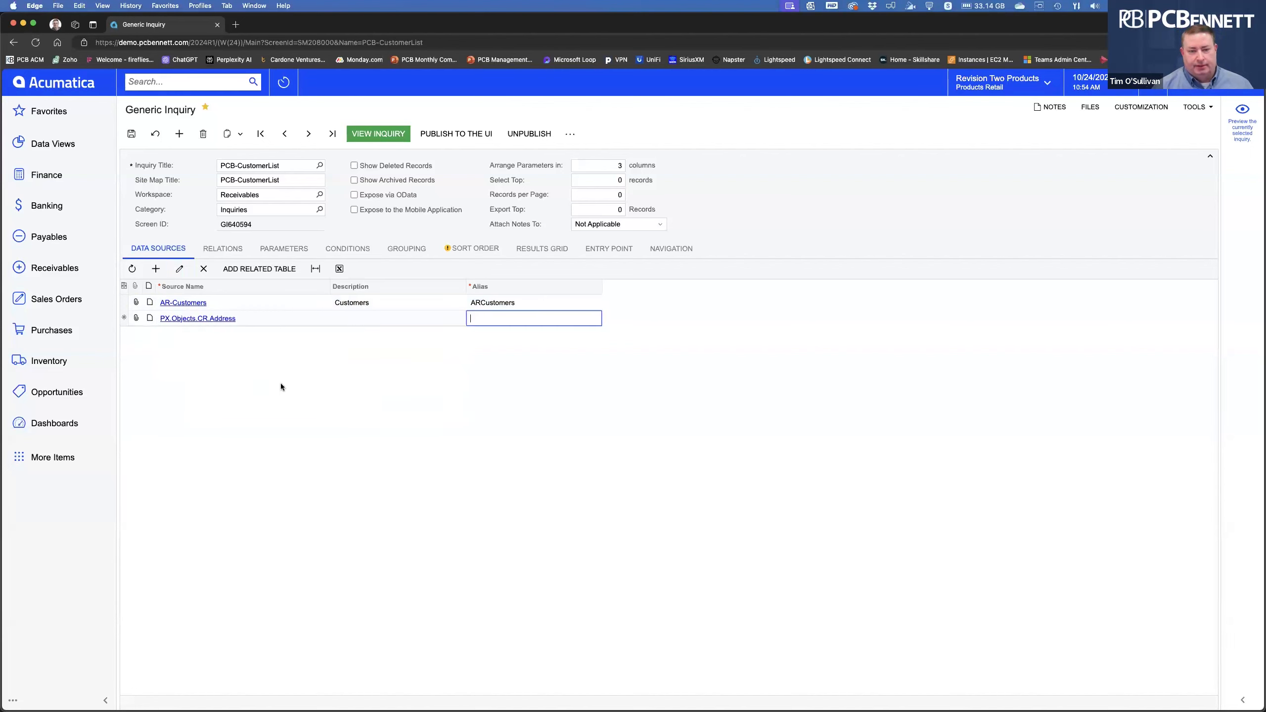
{"action": "left_click", "coordinate": [131, 133]}
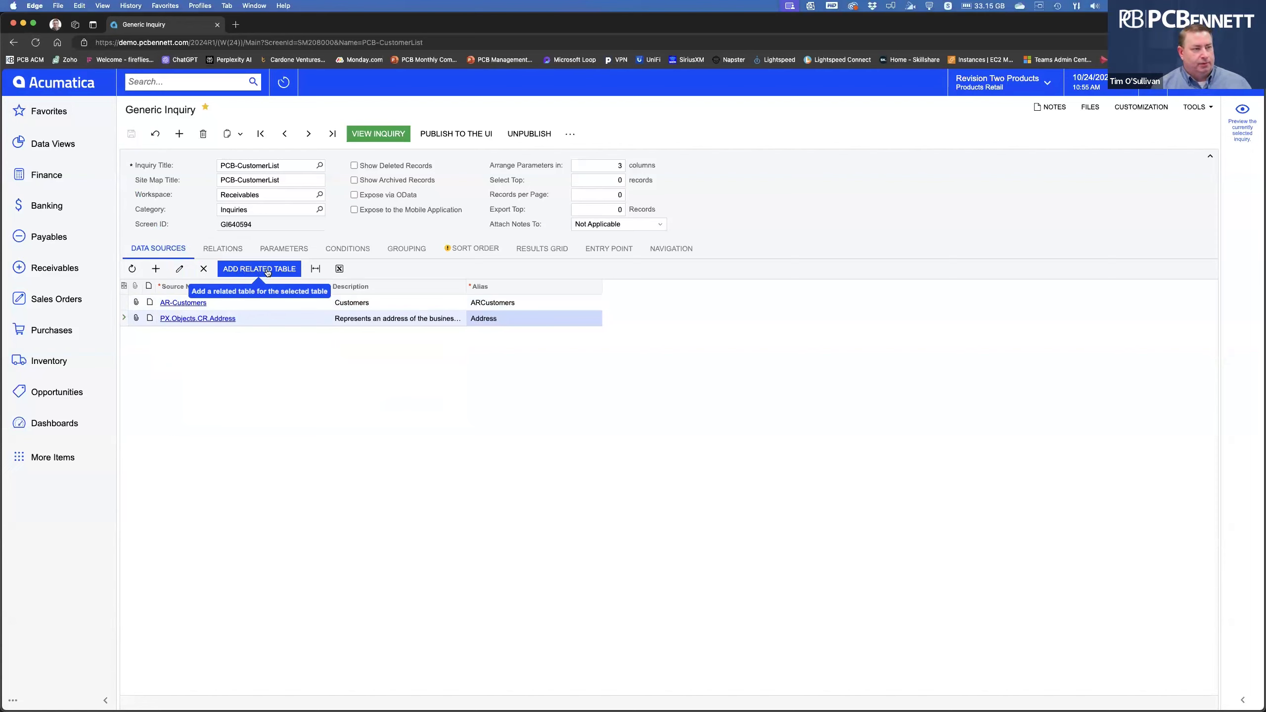
Create a table relation with ARCustomers as parent and Address as child.
{"action": "left_click", "coordinate": [225, 248]}
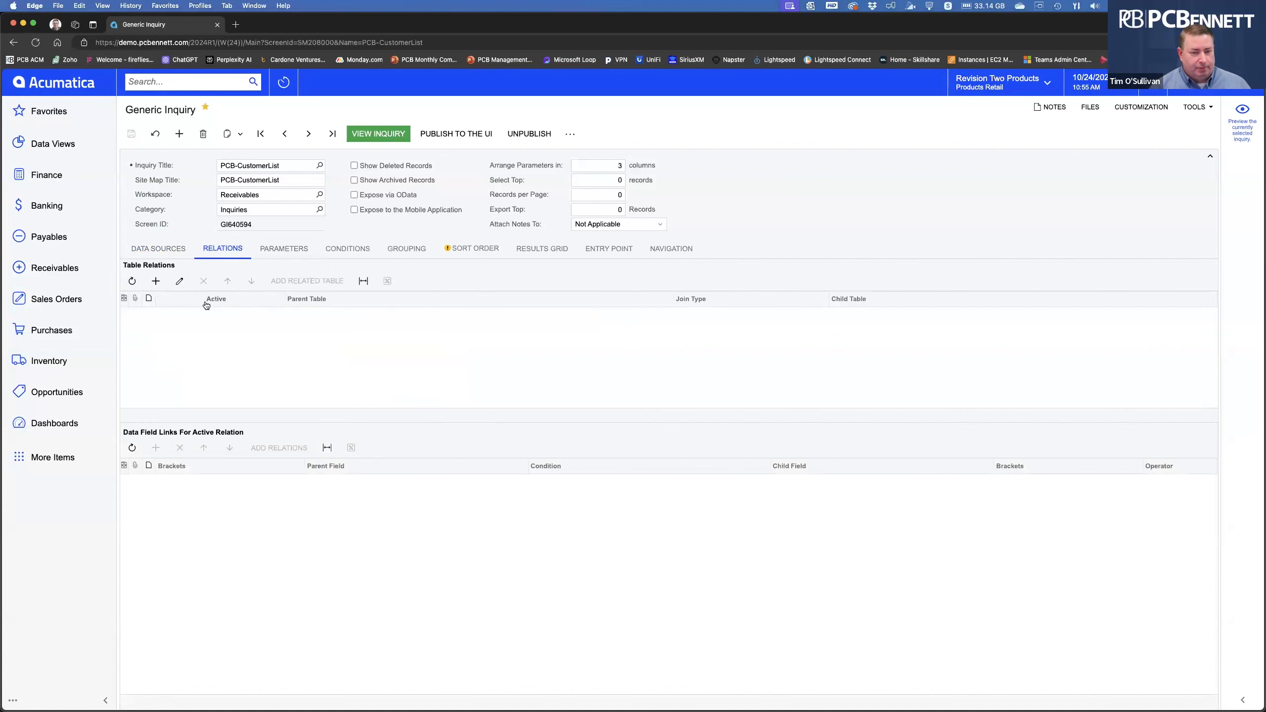
{"action": "left_click", "coordinate": [156, 281]}
{"action": "left_click", "coordinate": [378, 315]}
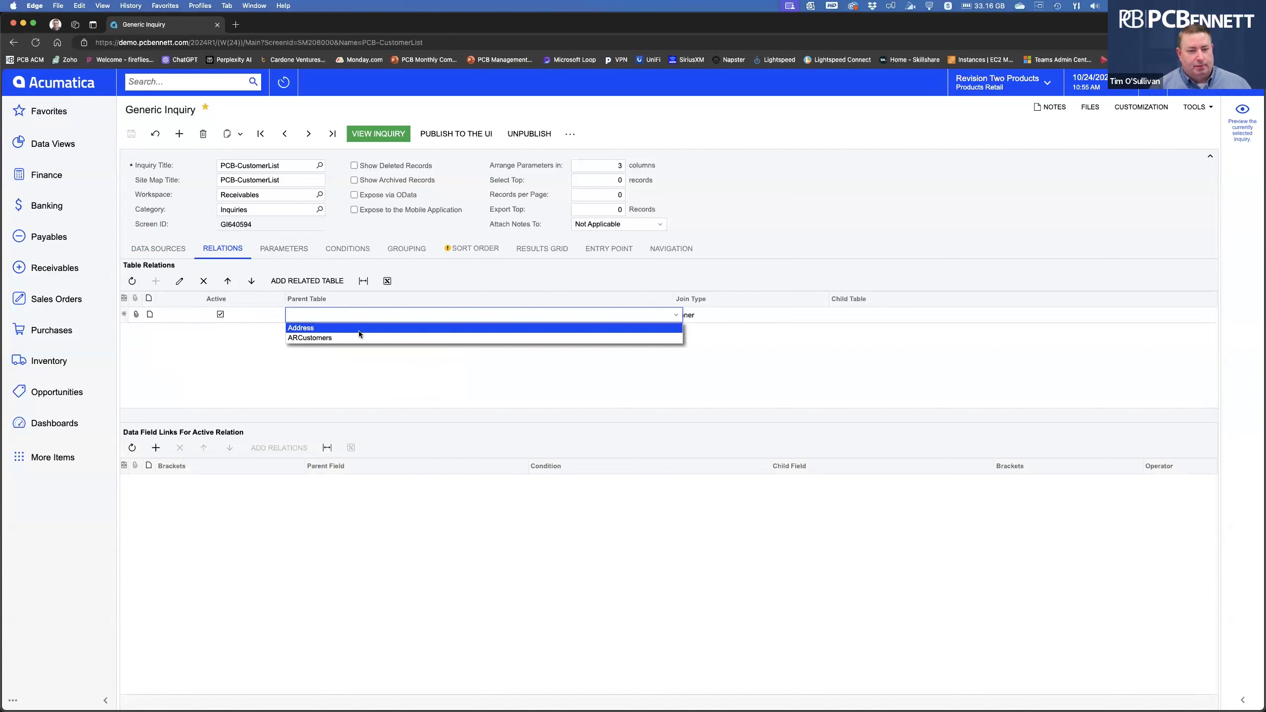
{"action": "left_click", "coordinate": [359, 339]}
{"action": "left_click", "coordinate": [871, 315]}
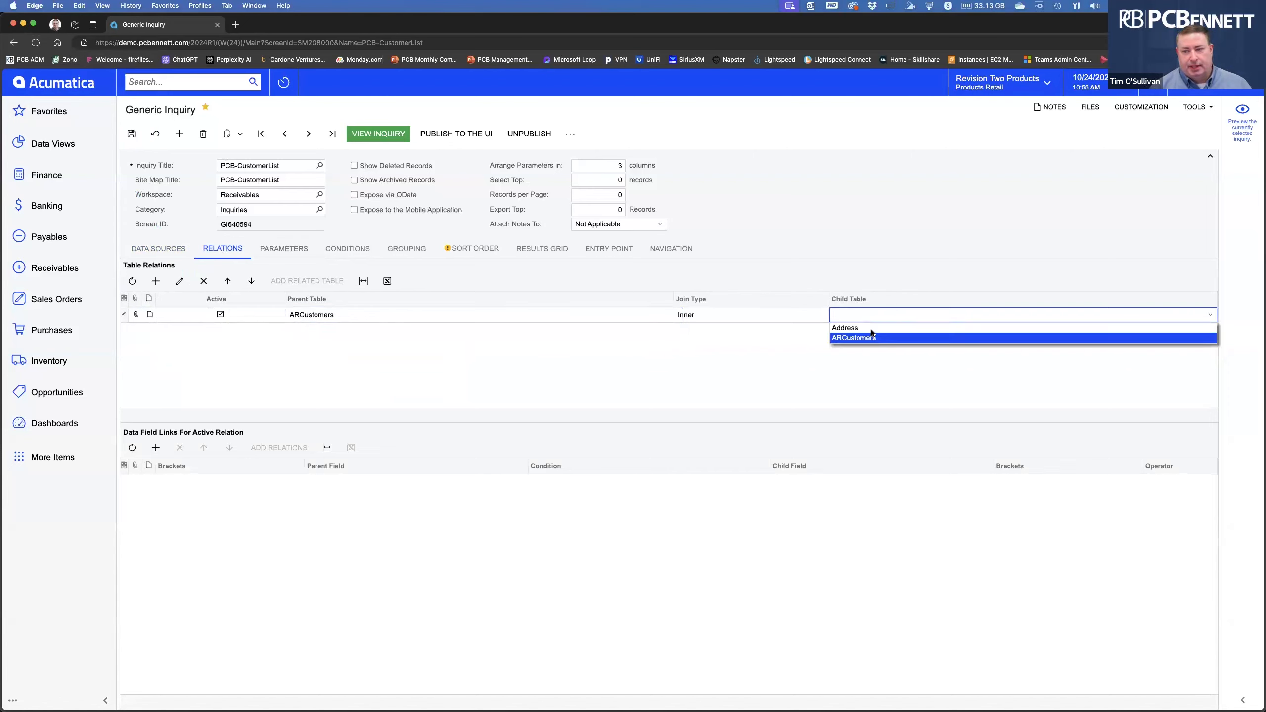
{"action": "left_click", "coordinate": [871, 328]}
Link the relation's parent field acctCD to the child field BAccountID.
{"action": "left_click", "coordinate": [155, 448]}
{"action": "left_click", "coordinate": [367, 482]}
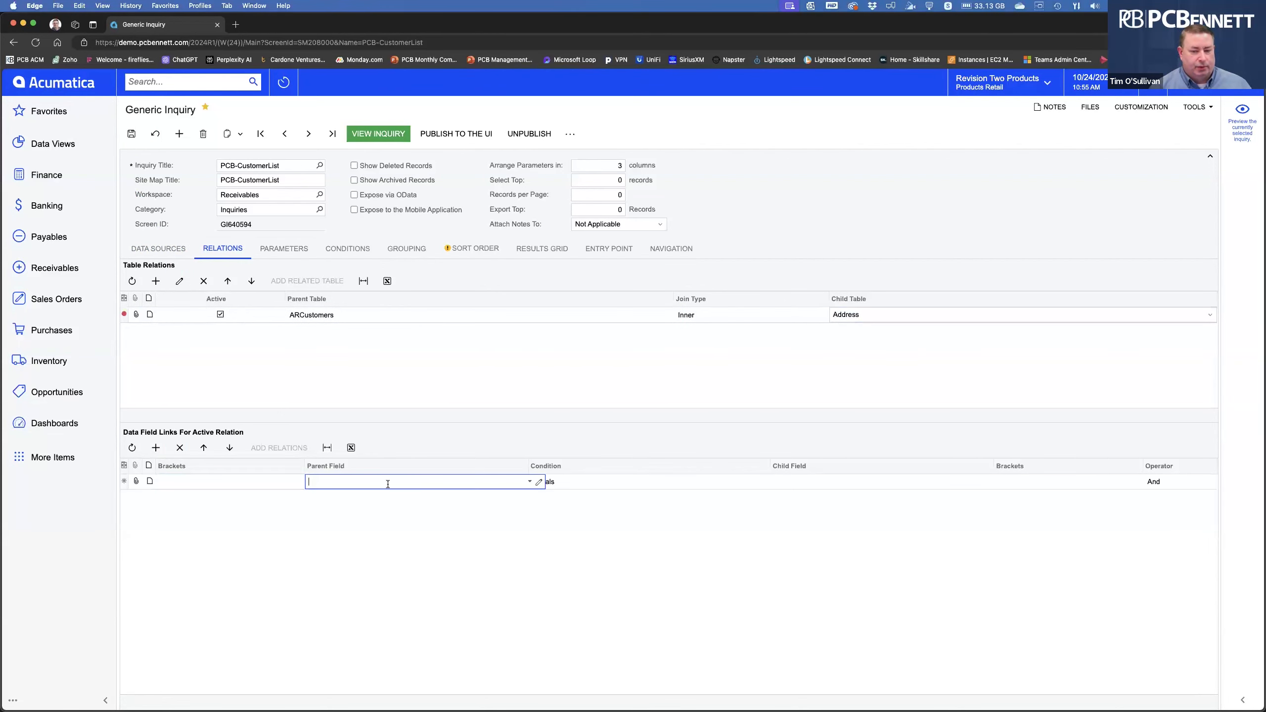
{"action": "left_click", "coordinate": [530, 481]}
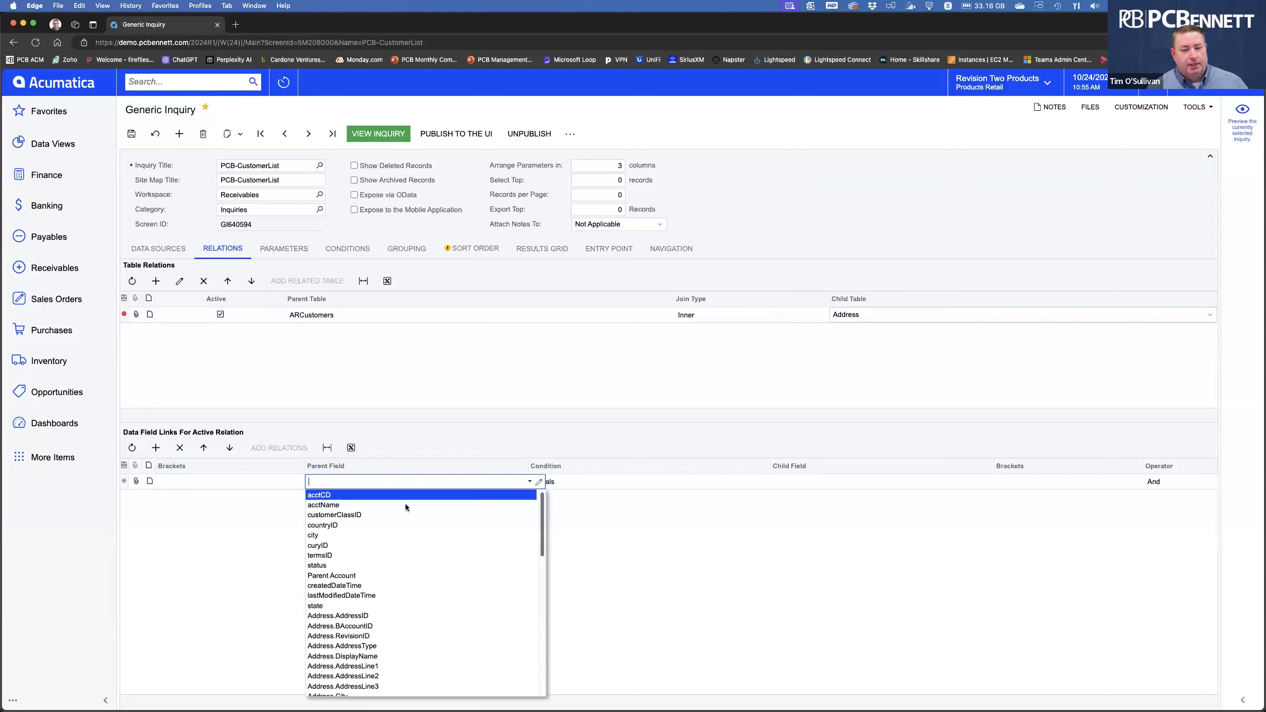
{"action": "left_click", "coordinate": [360, 495]}
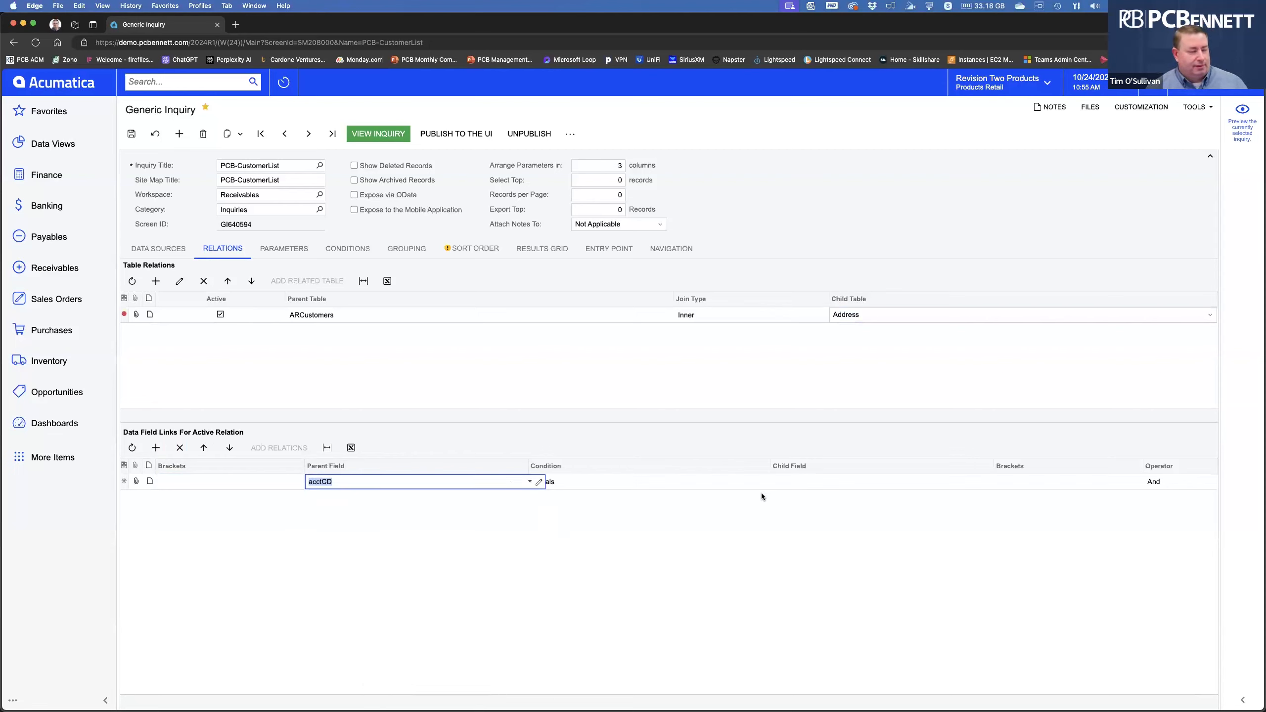
{"action": "left_click", "coordinate": [815, 482]}
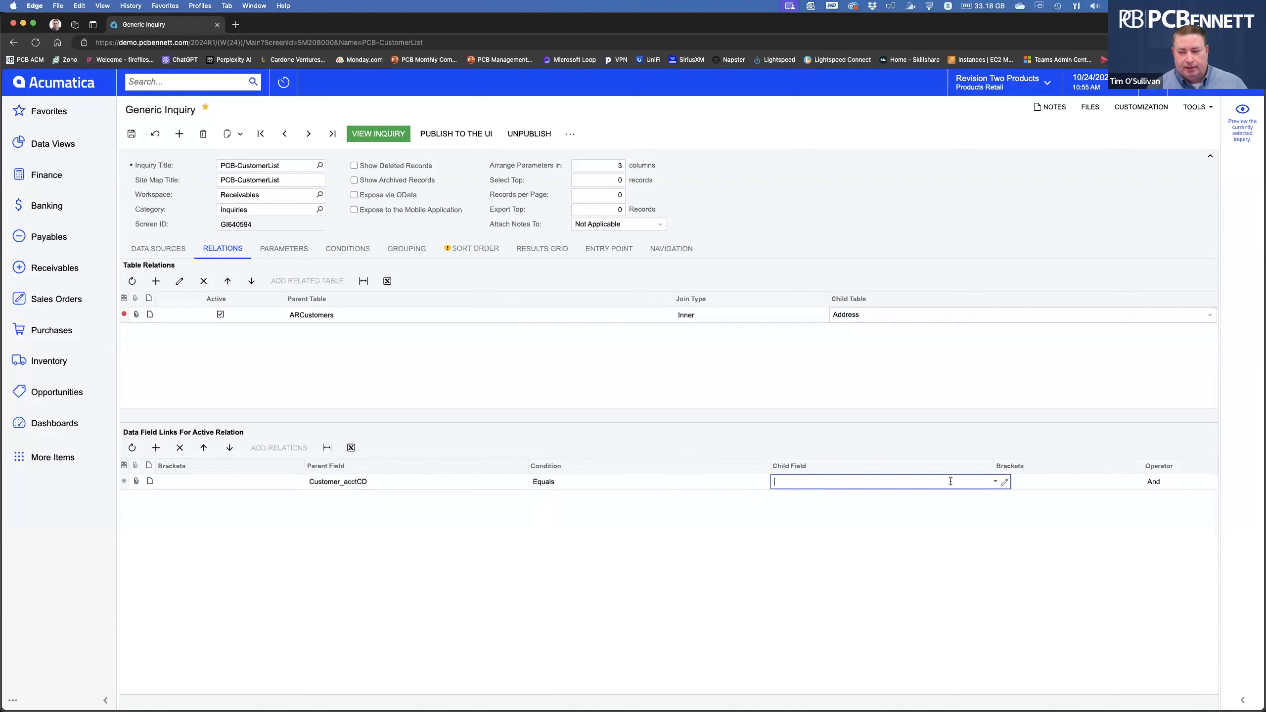
{"action": "left_click", "coordinate": [995, 481]}
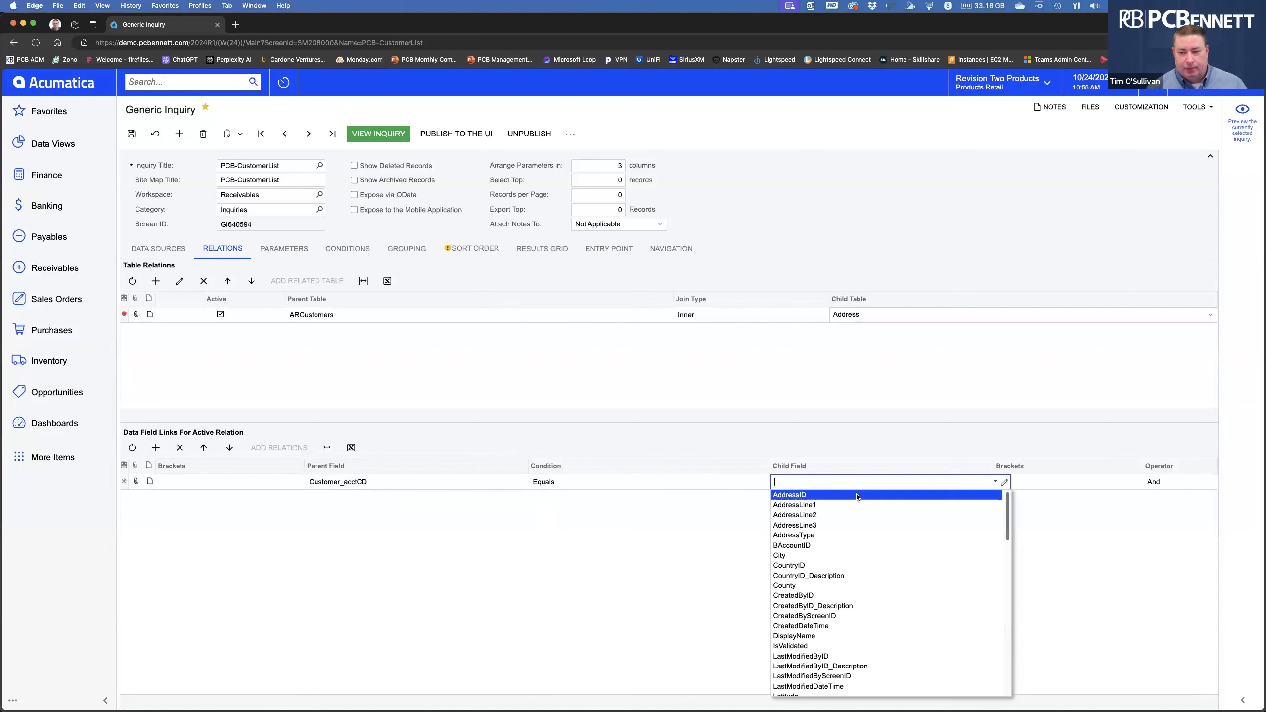
{"action": "left_click", "coordinate": [817, 546]}
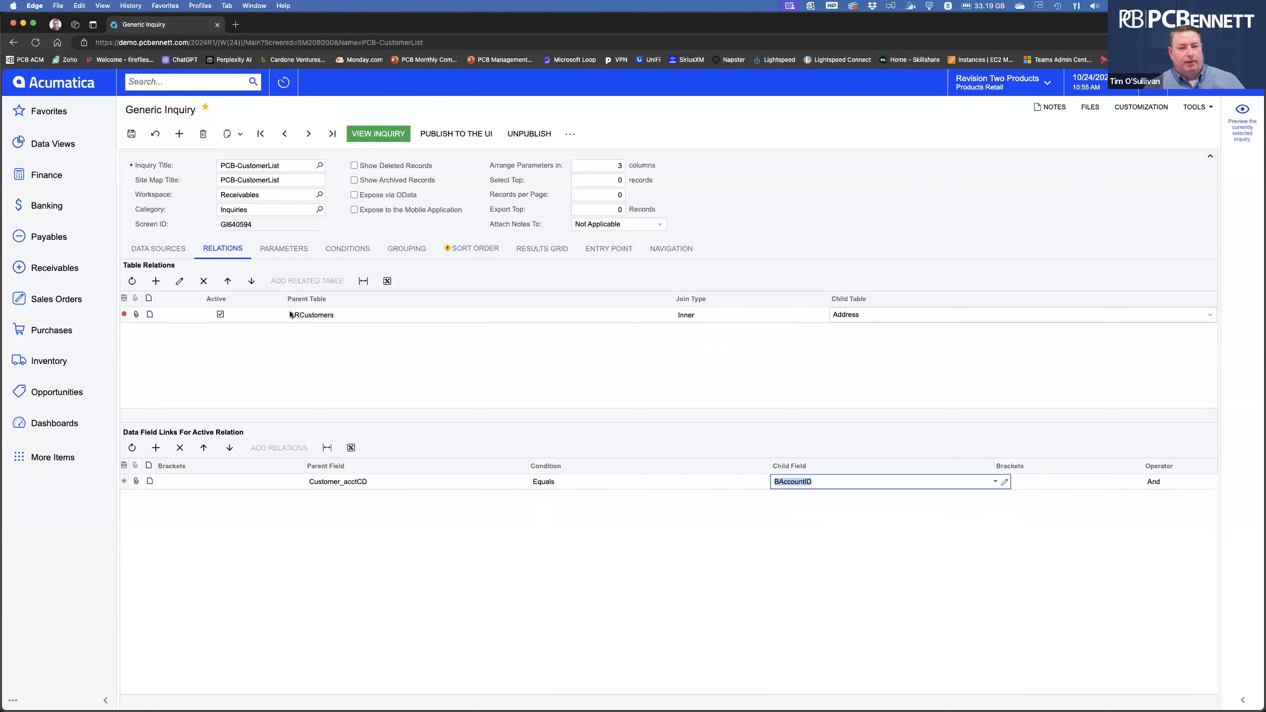
{"action": "left_click", "coordinate": [172, 251]}
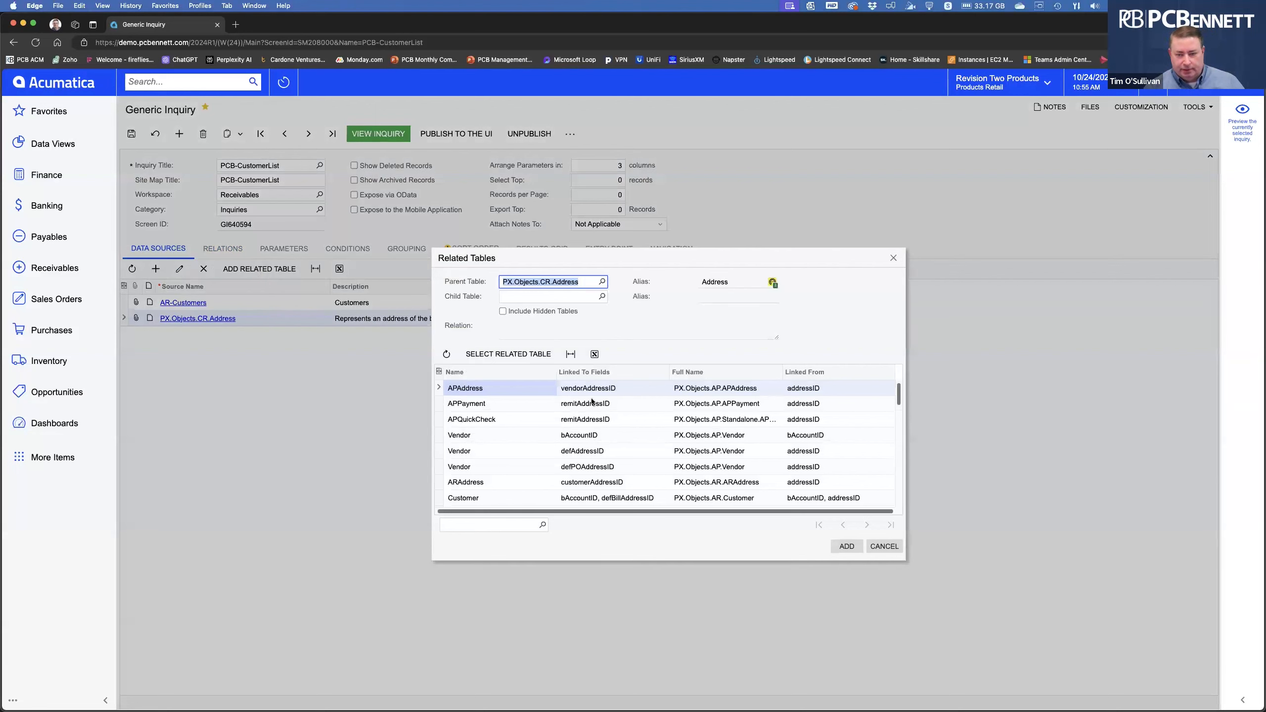
Add ARAddress as a related table joined to Address.
{"action": "scroll", "coordinate": [496, 457], "scroll_direction": "down", "scroll_amount": 2}
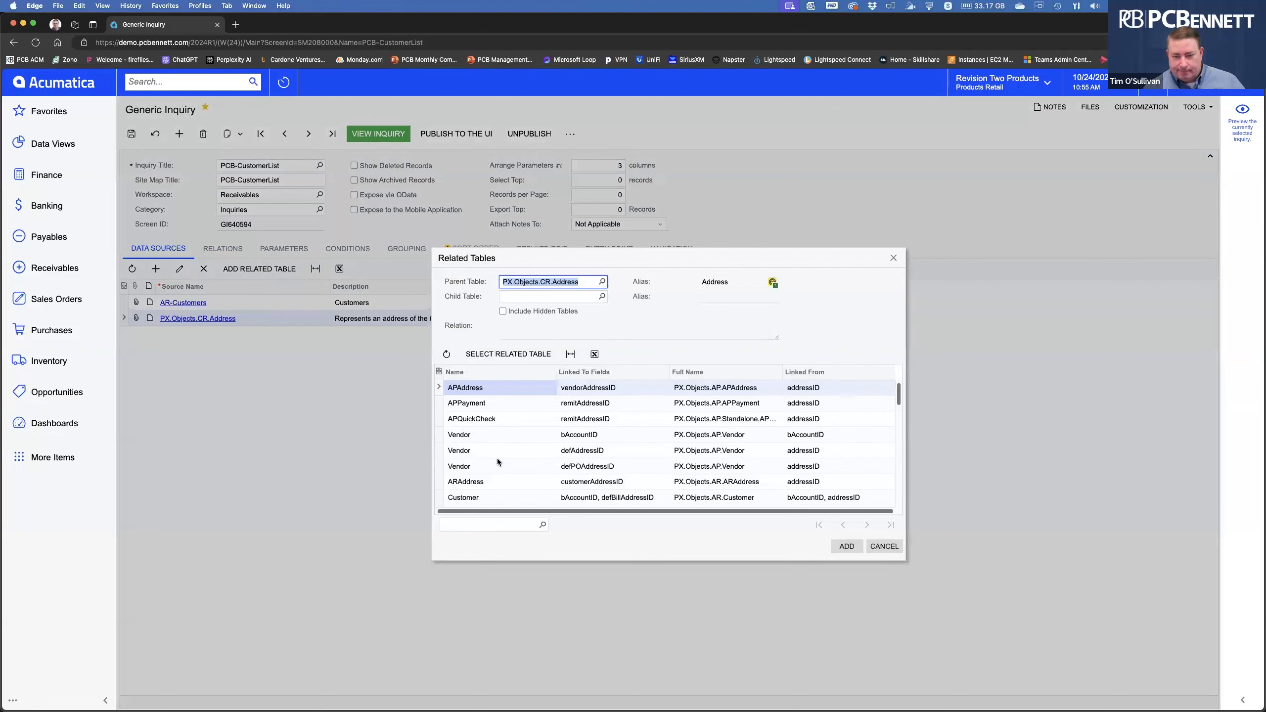
{"action": "left_click", "coordinate": [489, 458]}
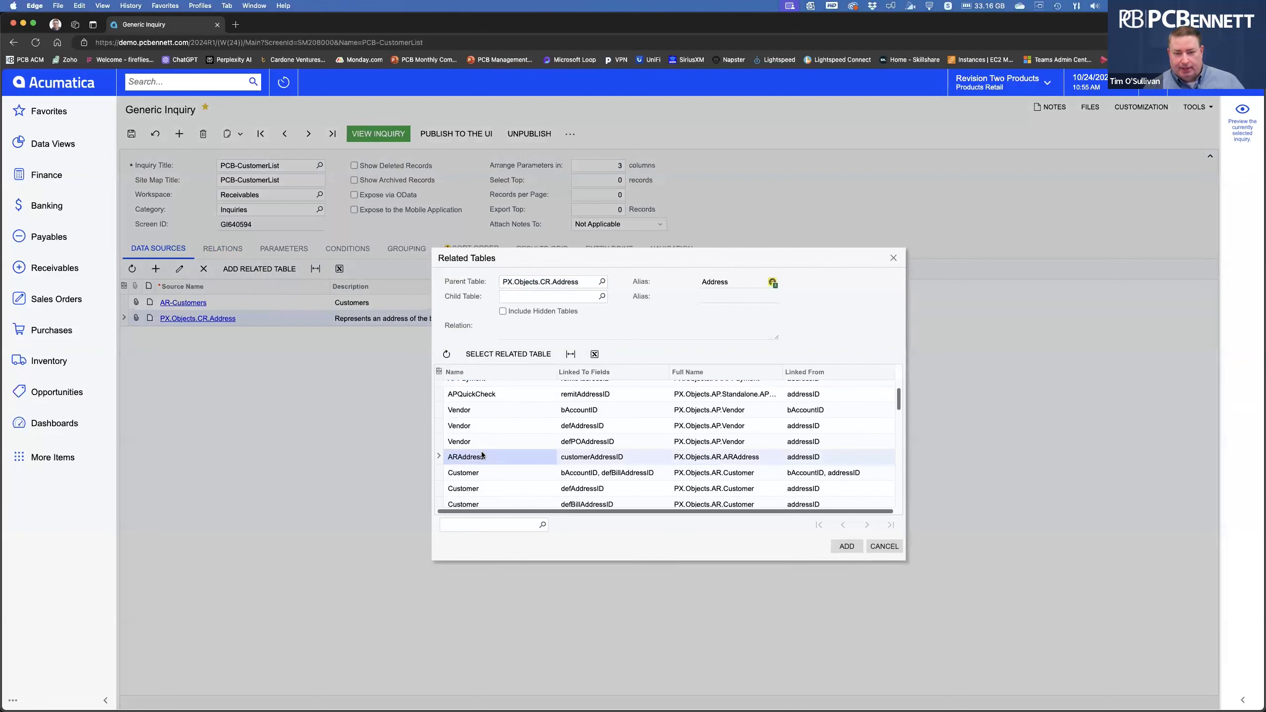
{"action": "left_click", "coordinate": [499, 356]}
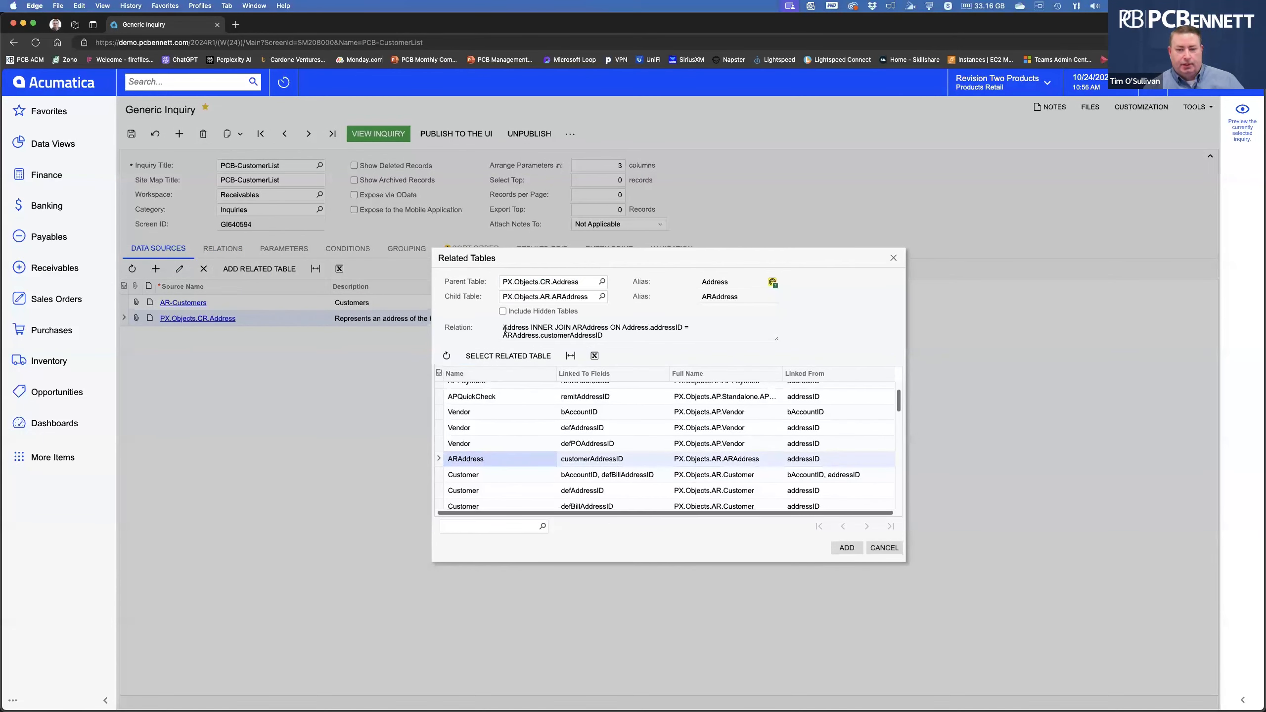
{"action": "left_click_drag", "start_coordinate": [505, 329], "coordinate": [617, 339]}
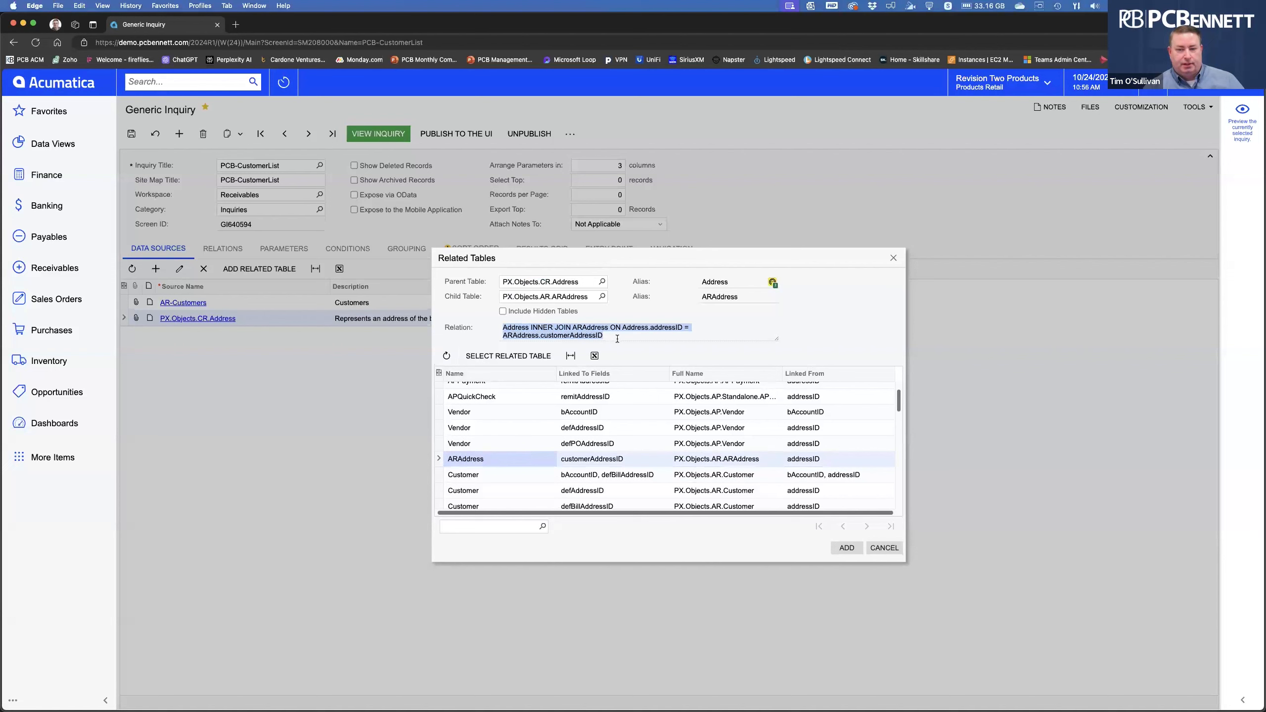
{"action": "left_click", "coordinate": [847, 547]}
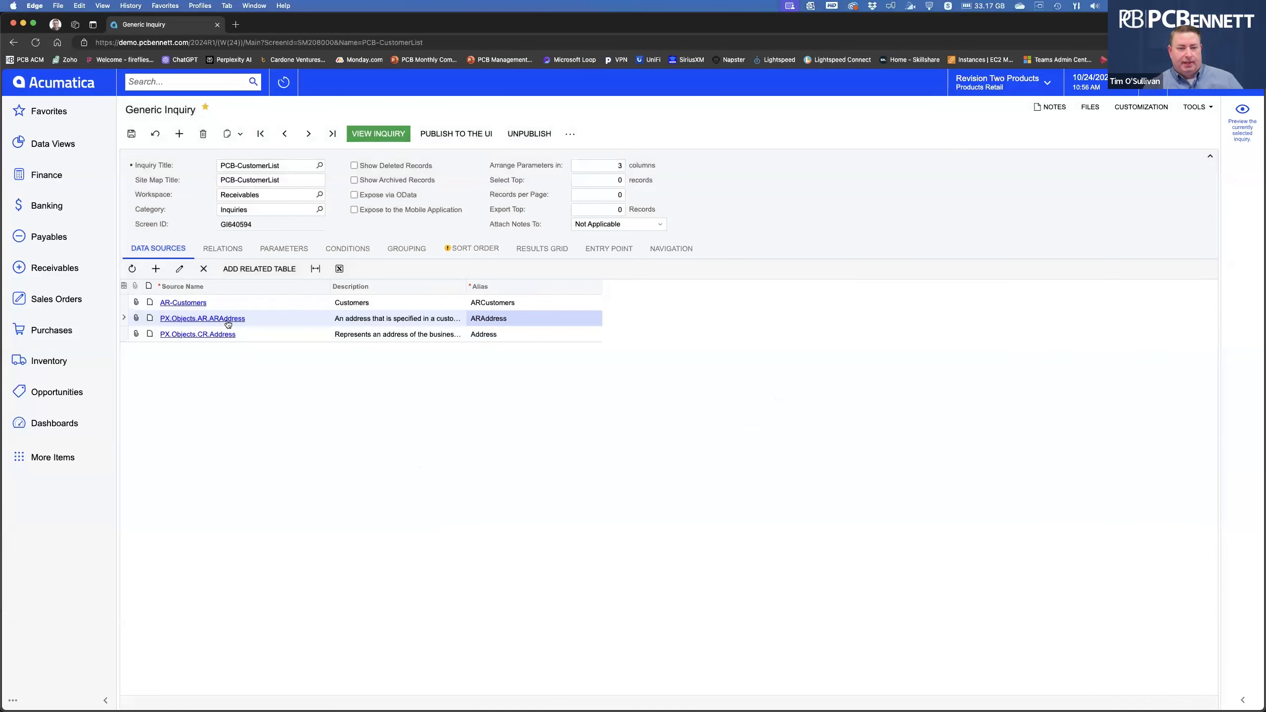
Verify the Address–ARAddress link on addressID = customerAddressID and save the inquiry.
{"action": "left_click", "coordinate": [234, 249]}
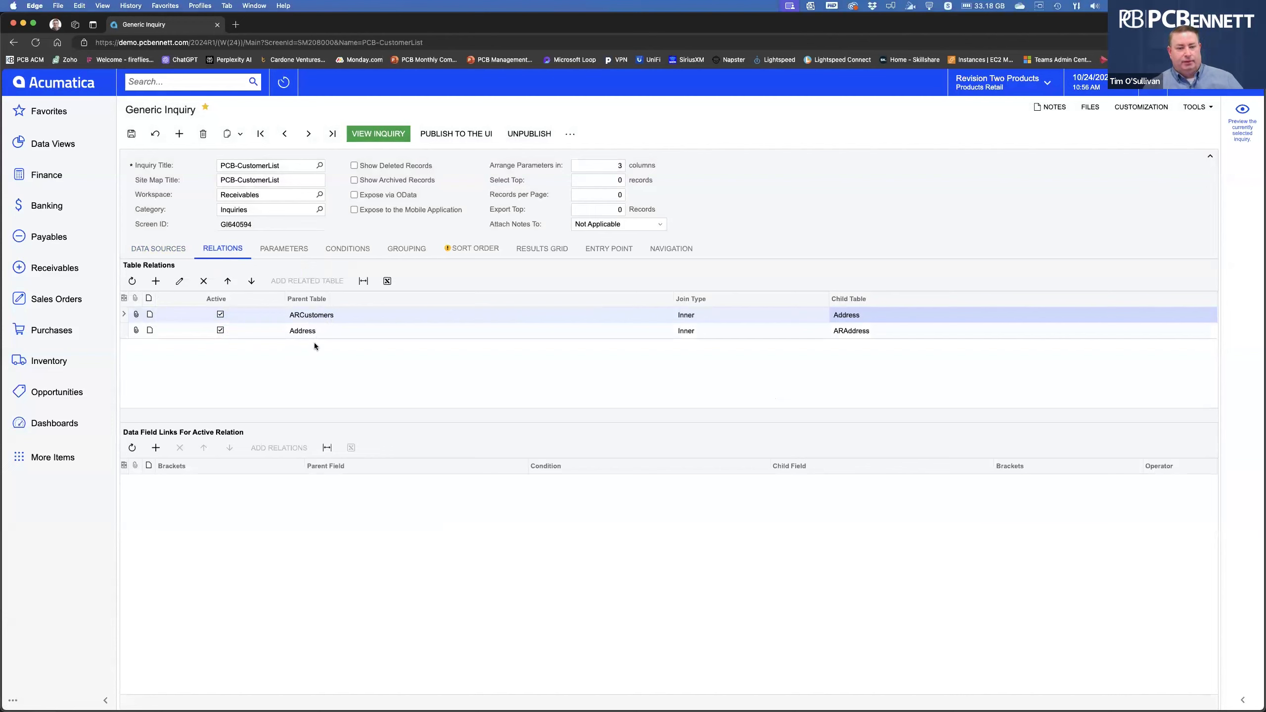
{"action": "left_click", "coordinate": [321, 332]}
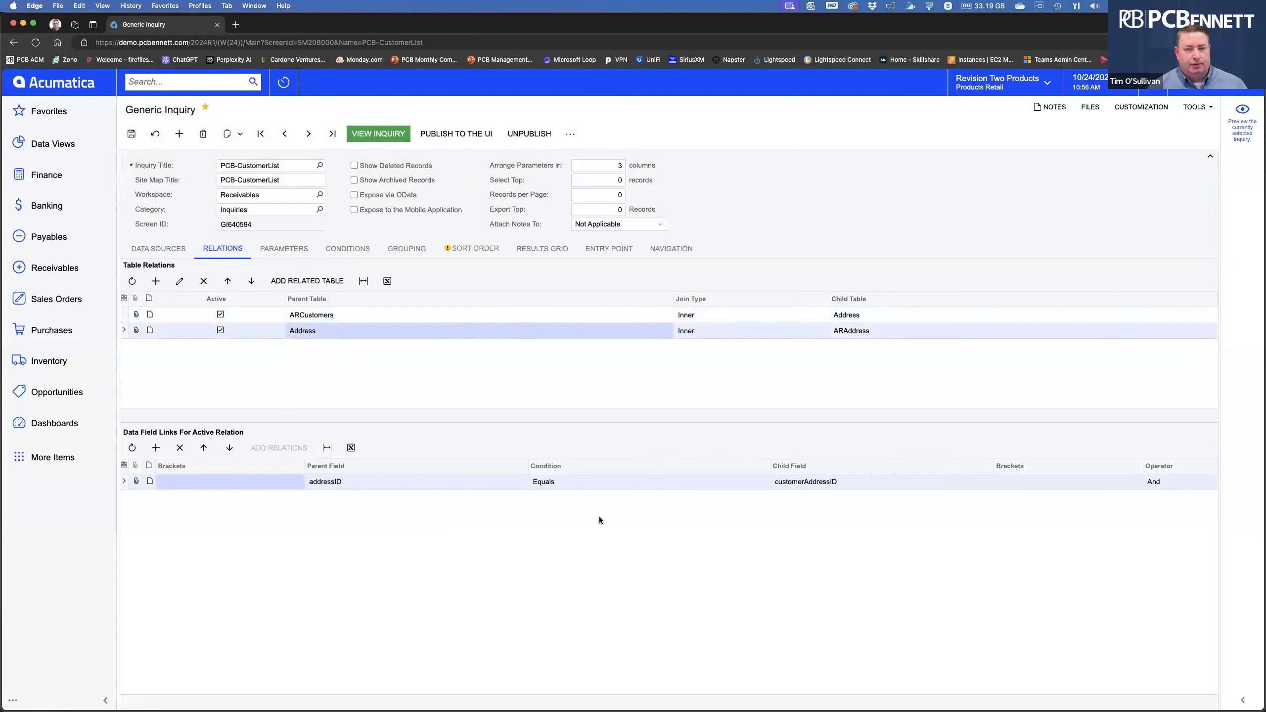
{"action": "left_click", "coordinate": [132, 140]}
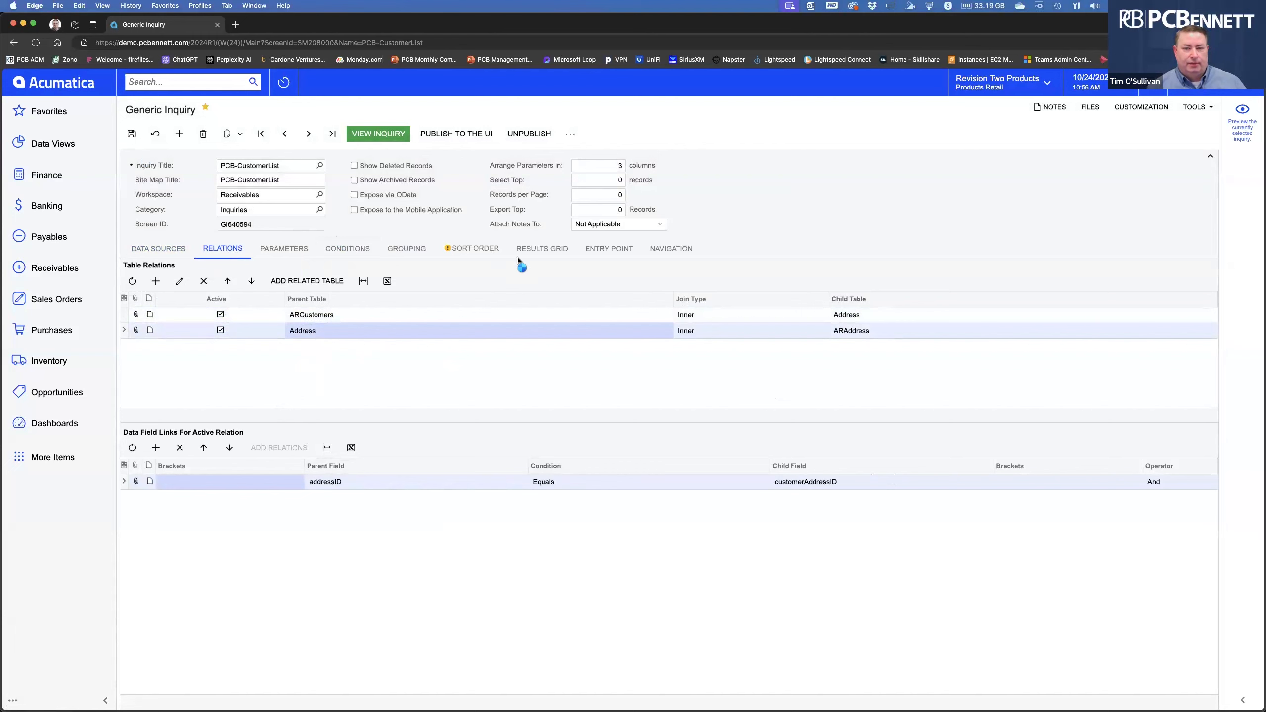
{"action": "left_click", "coordinate": [549, 251]}
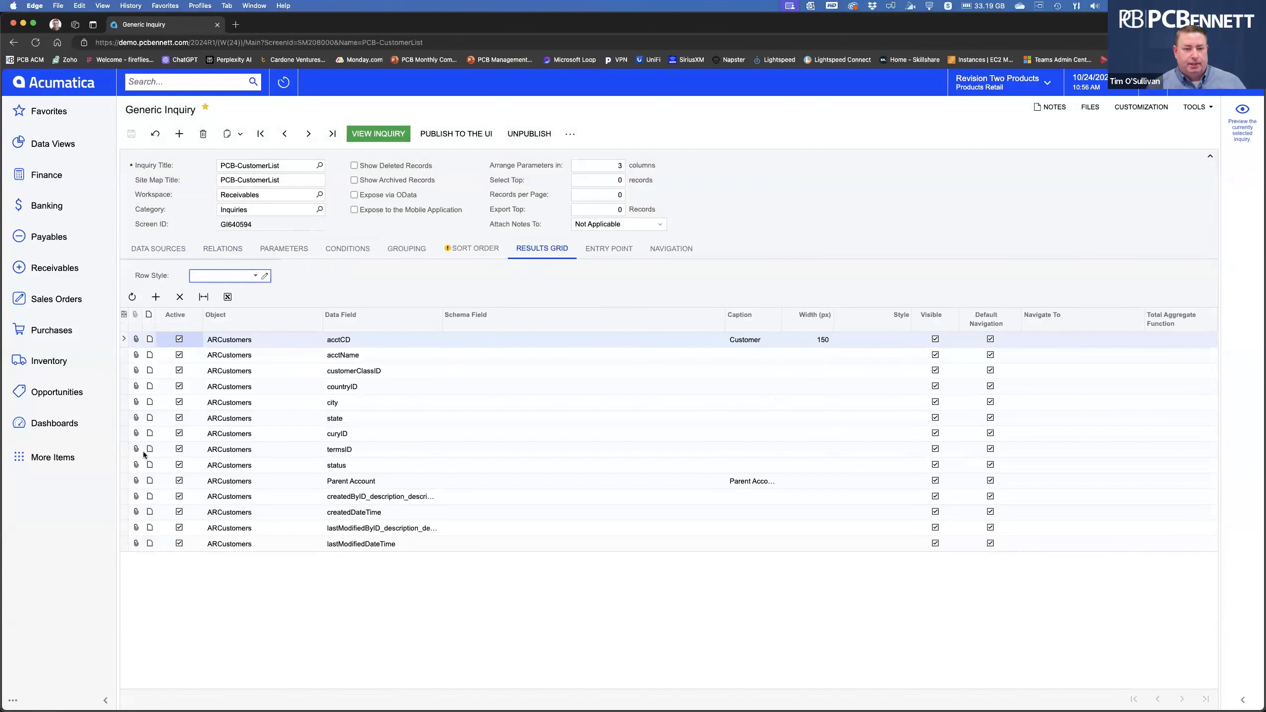
Add a result column with Object ARAddress and Data Field AddressID.
{"action": "left_click", "coordinate": [155, 298]}
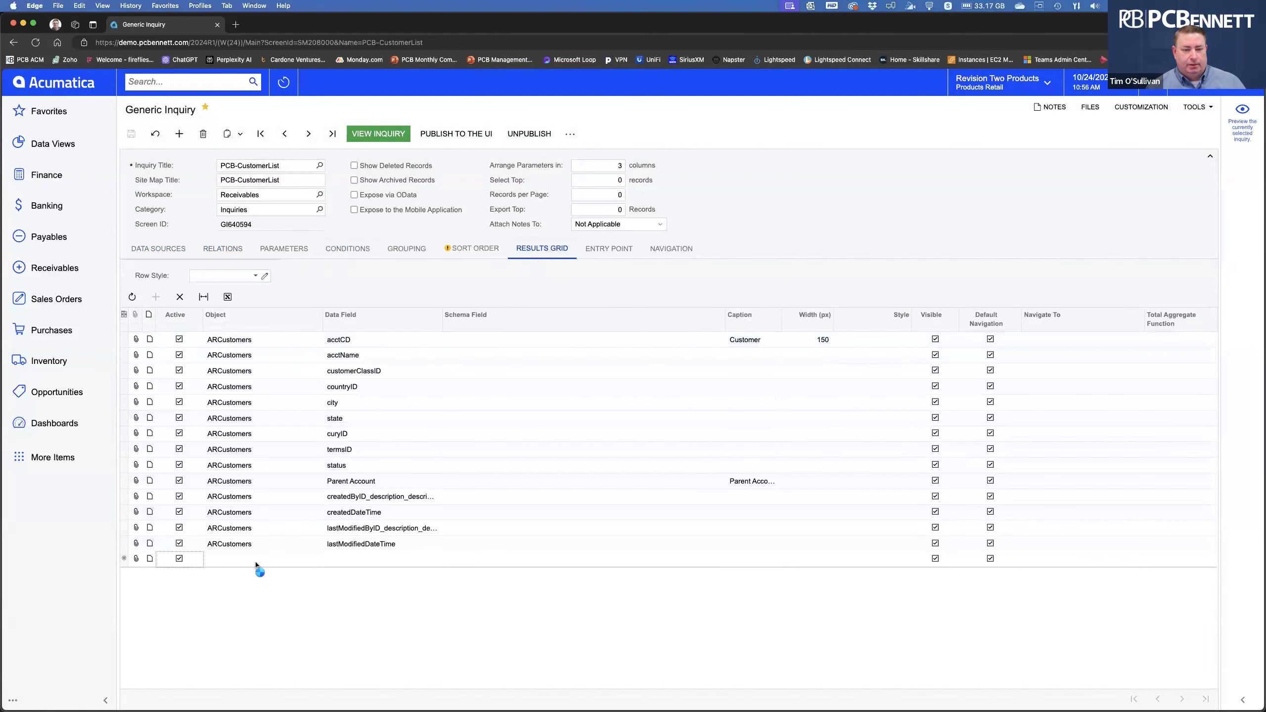
{"action": "left_click", "coordinate": [268, 560]}
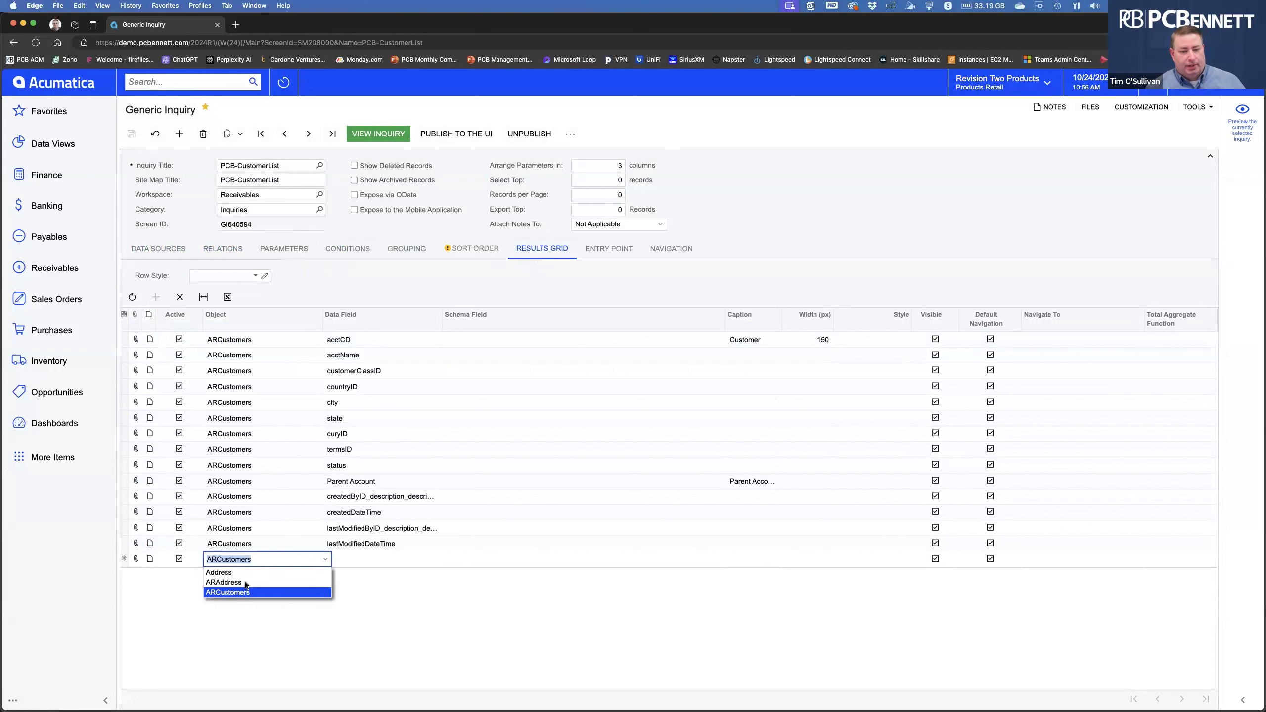
{"action": "left_click", "coordinate": [246, 583]}
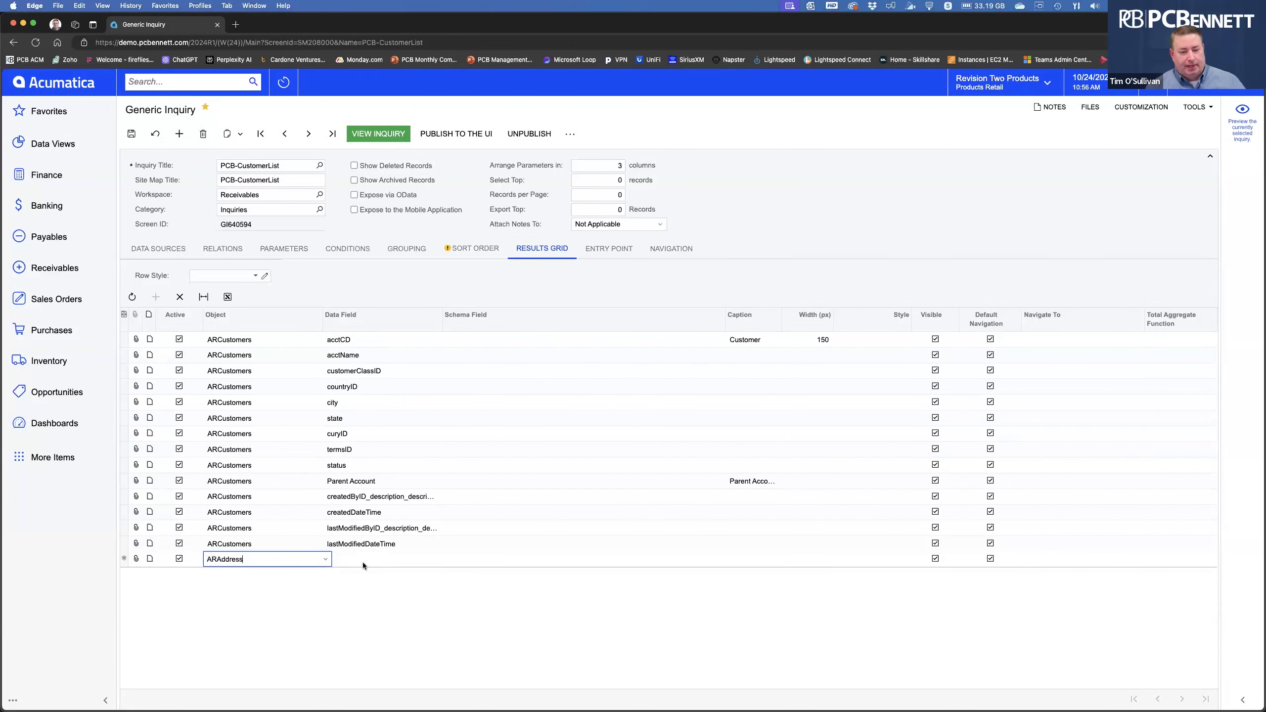
{"action": "left_click", "coordinate": [390, 565]}
{"action": "left_click", "coordinate": [444, 558]}
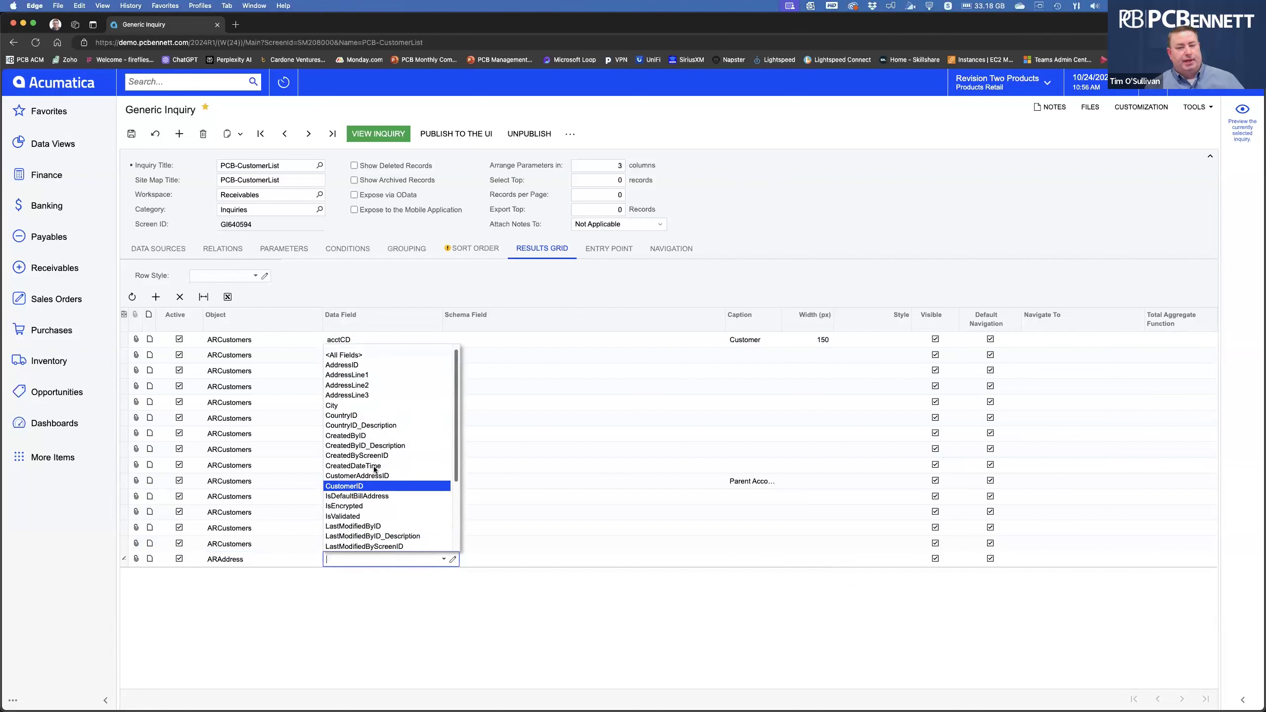
{"action": "scroll", "coordinate": [384, 449], "scroll_direction": "down", "scroll_amount": 3}
{"action": "scroll", "coordinate": [384, 449], "scroll_direction": "up", "scroll_amount": 3}
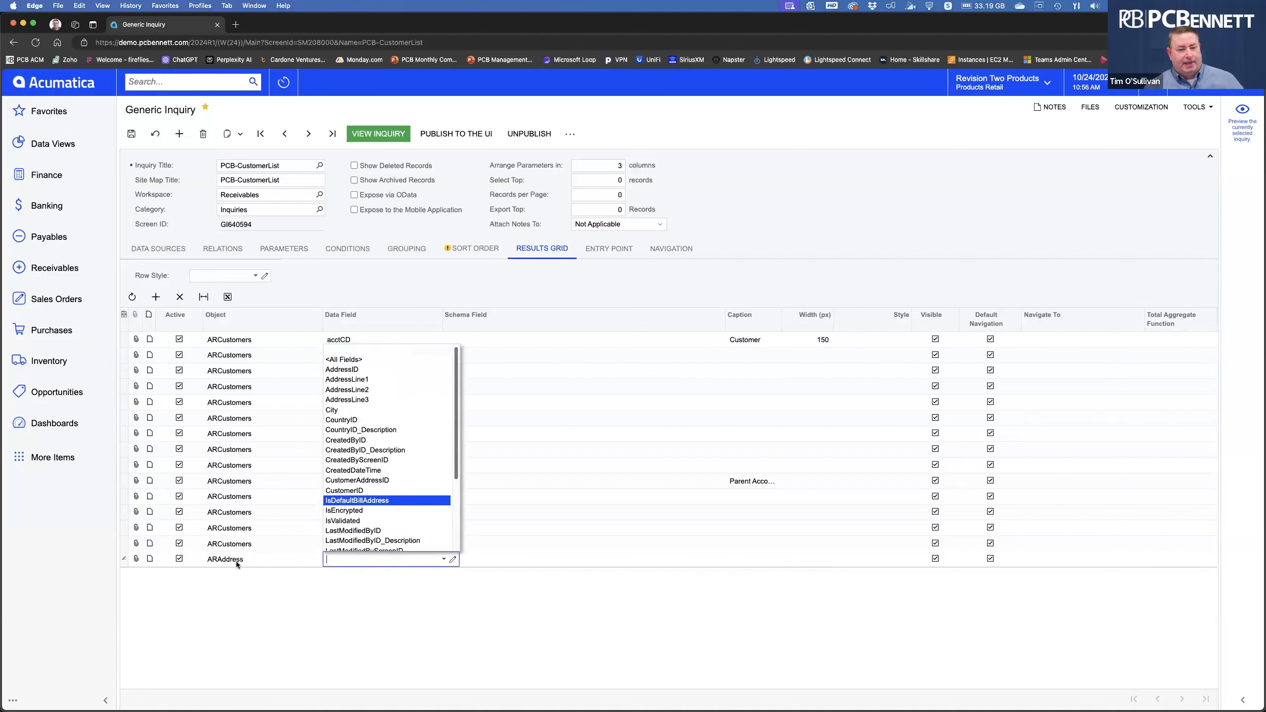
{"action": "left_click", "coordinate": [350, 370]}
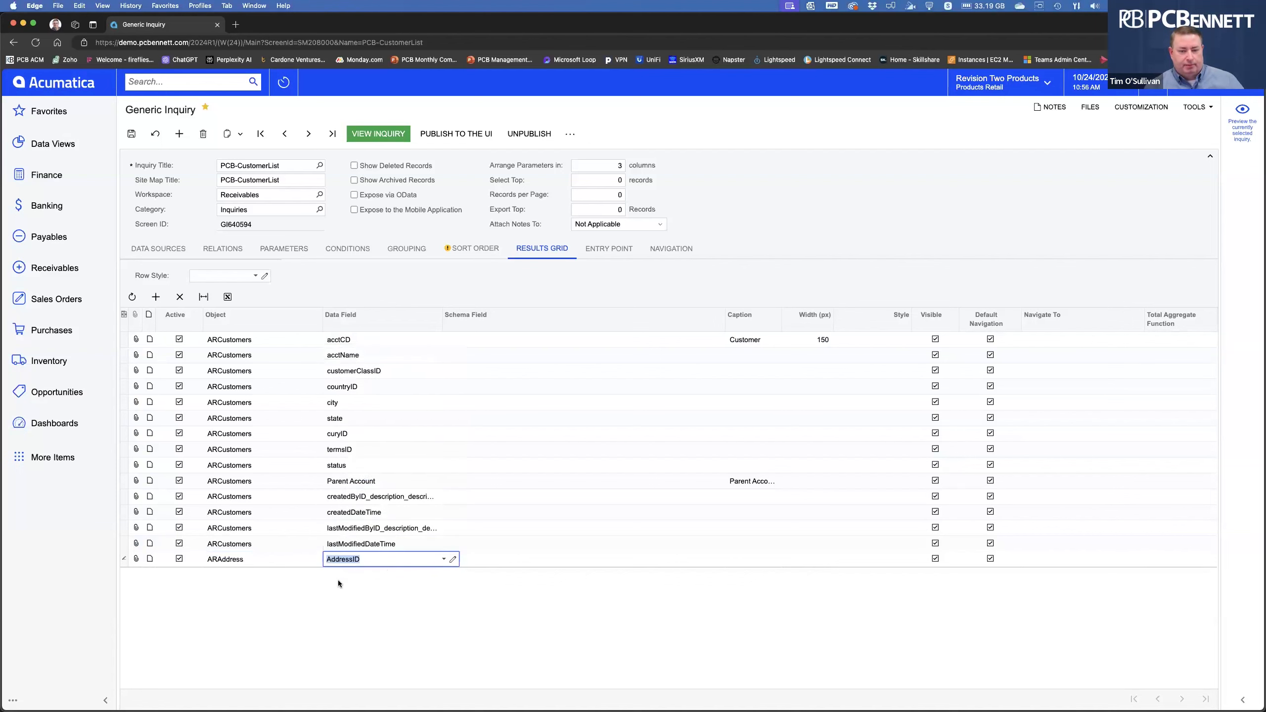
Add a second ARAddress result column for AddressLine1 and save the inquiry.
{"action": "left_click", "coordinate": [156, 297]}
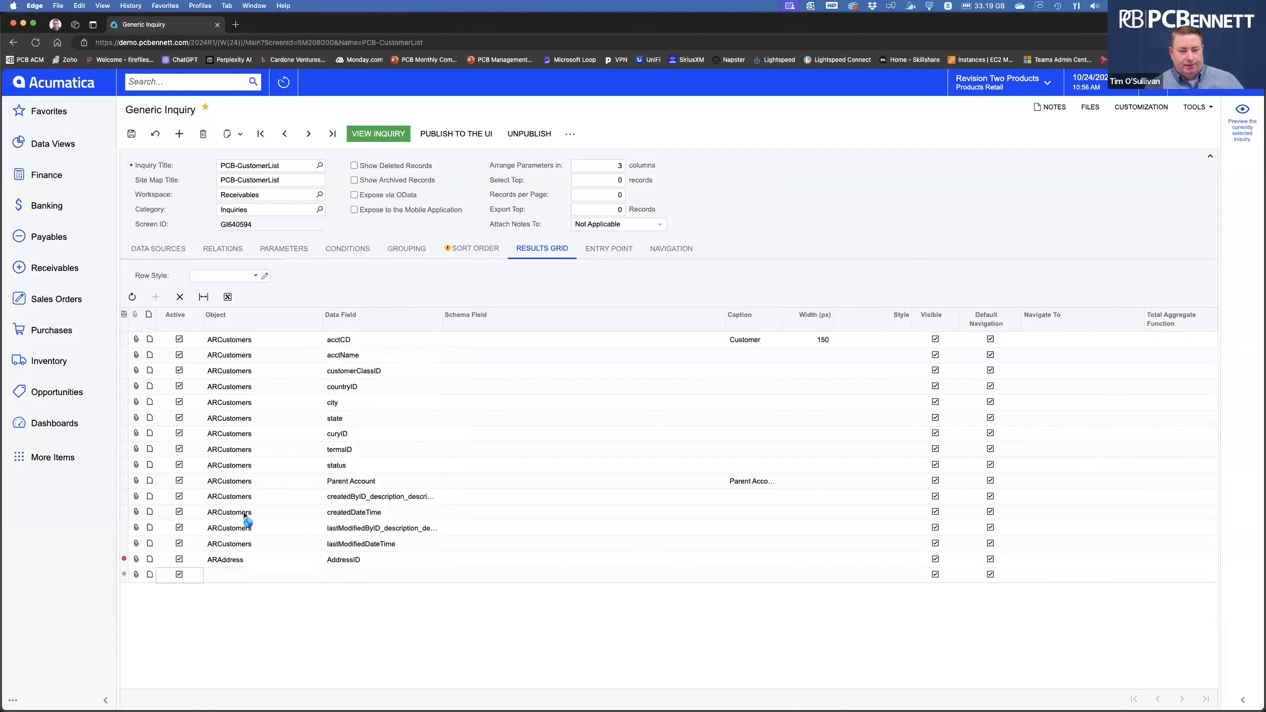
{"action": "left_click", "coordinate": [346, 577]}
{"action": "left_click", "coordinate": [443, 575]}
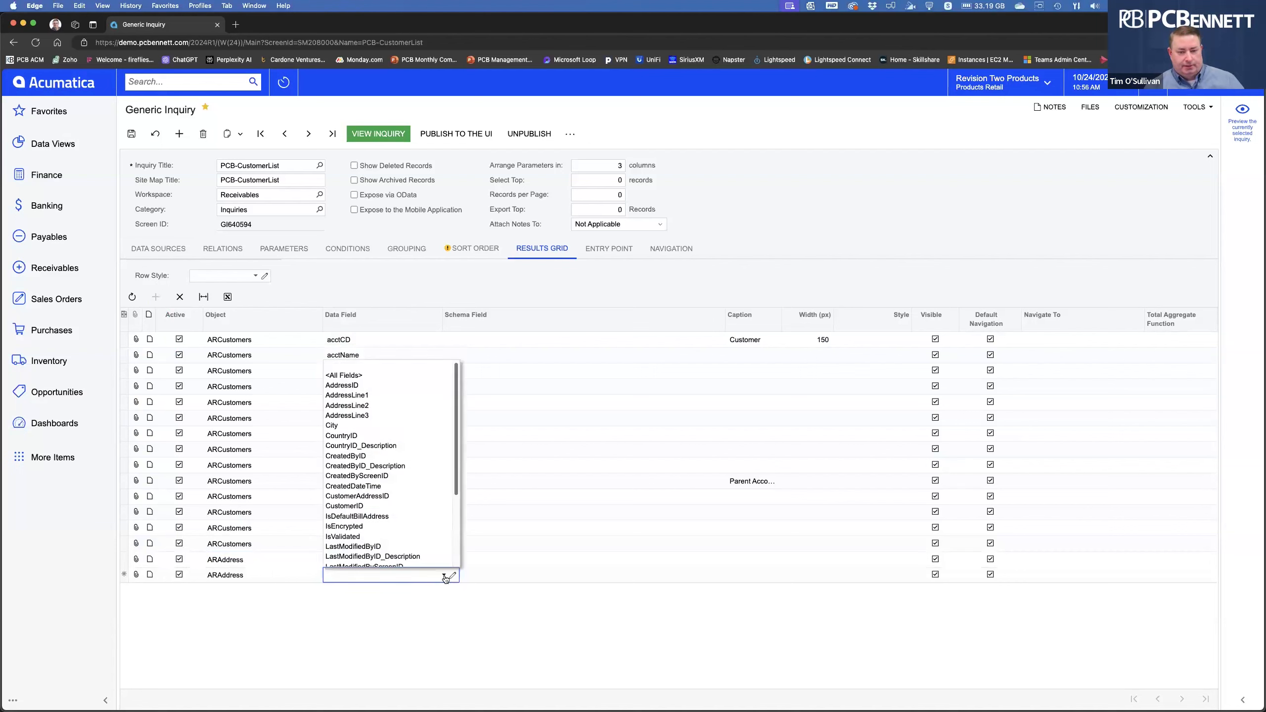
{"action": "left_click", "coordinate": [375, 394]}
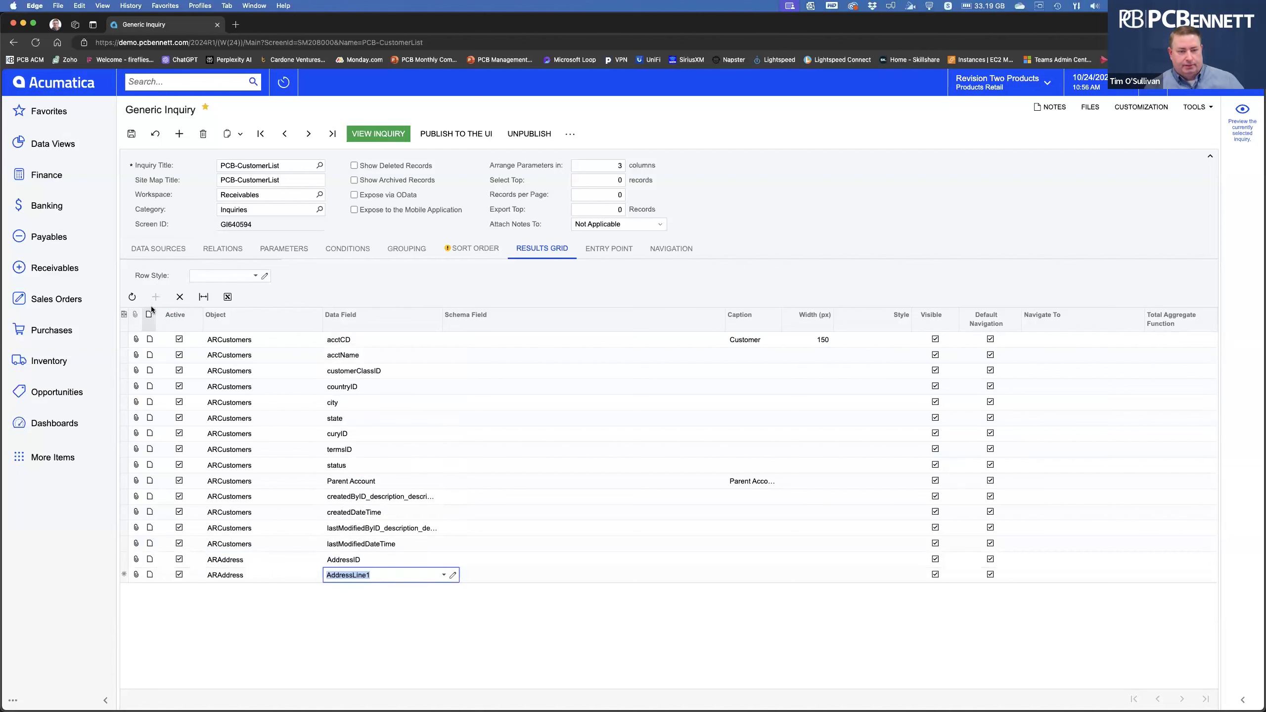
{"action": "left_click", "coordinate": [177, 298]}
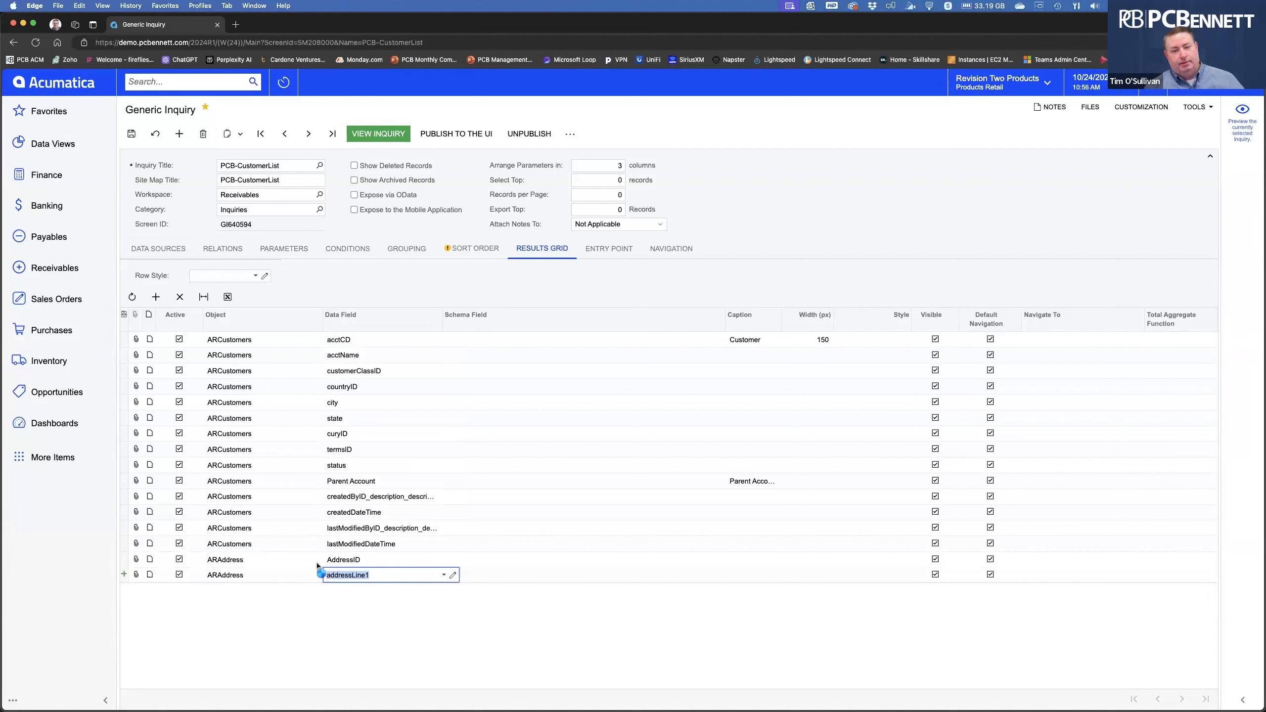
{"action": "left_click", "coordinate": [235, 575]}
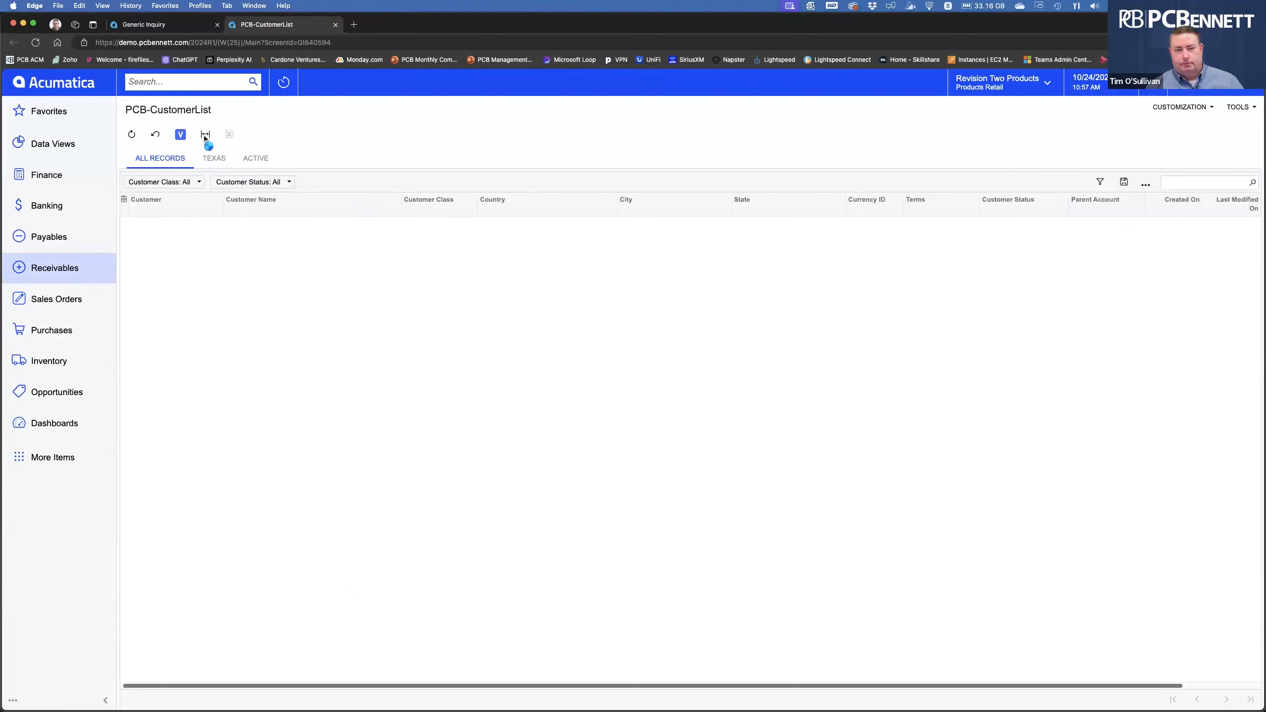
Fit the 588042-record results to the screen, showing the Address ID and Address Line 1 columns.
{"action": "left_click", "coordinate": [205, 134]}
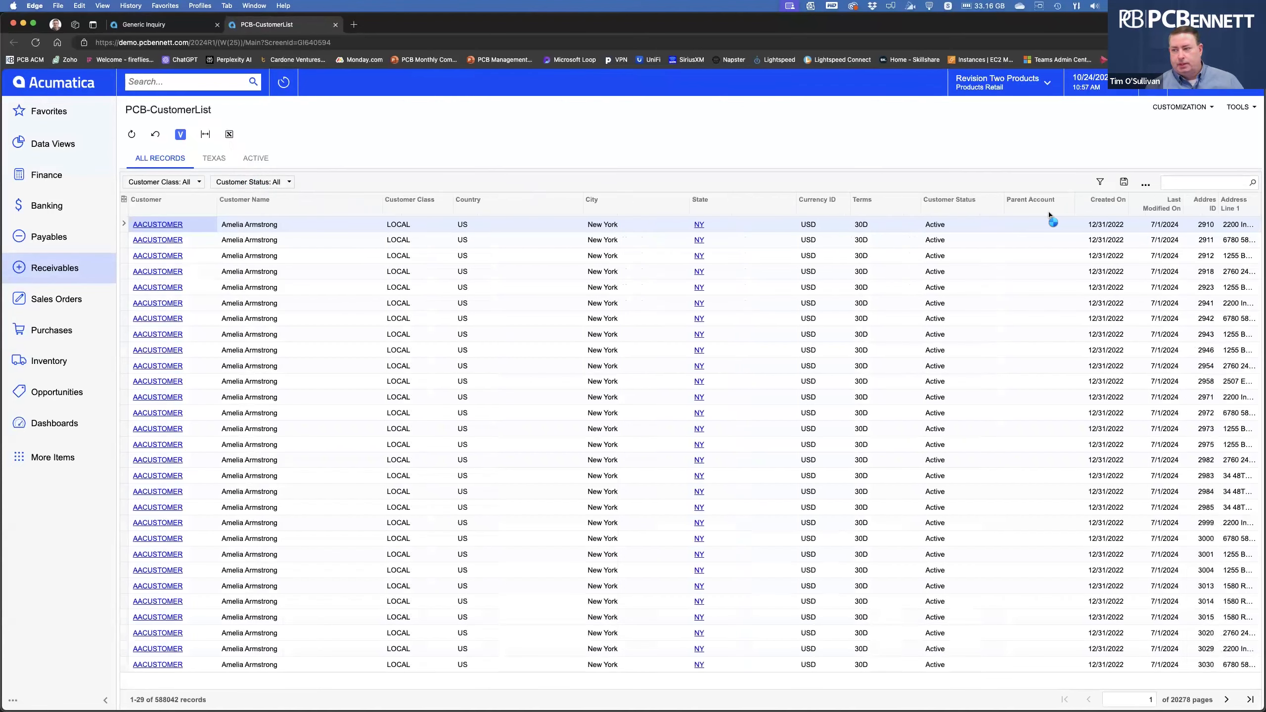